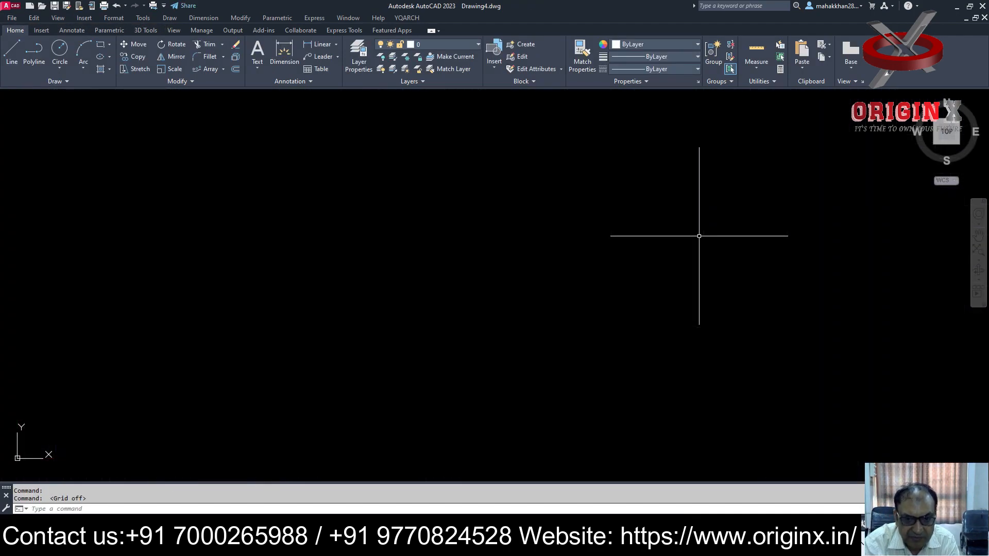
# Set the linear dimension precision of the Standard dimension style to 0 decimal places.
pyautogui.click(212, 19)
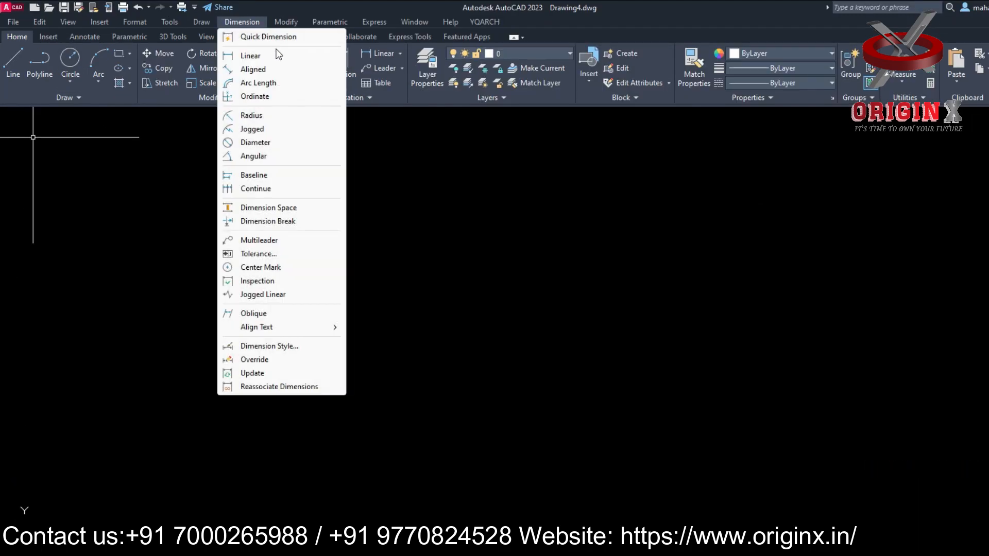
pyautogui.click(281, 347)
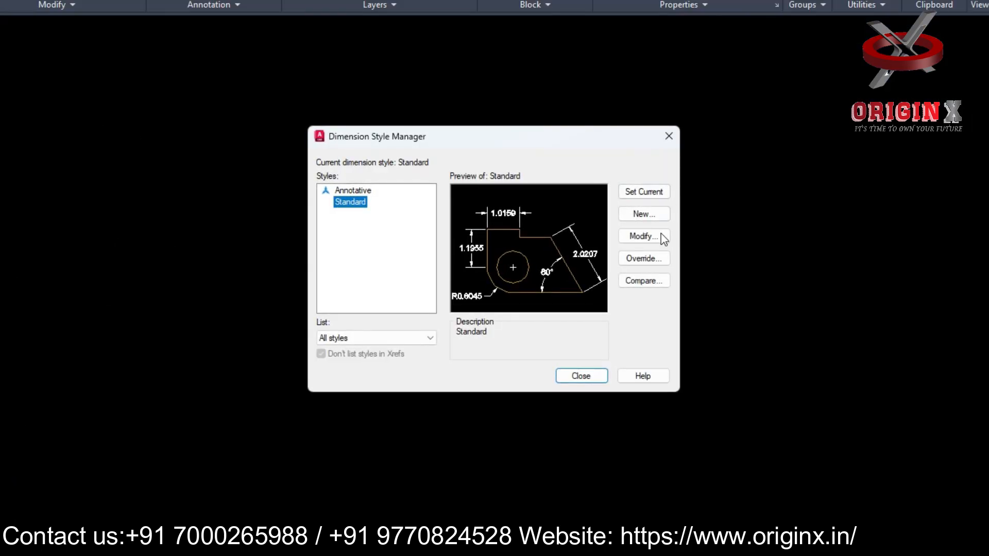
pyautogui.click(641, 236)
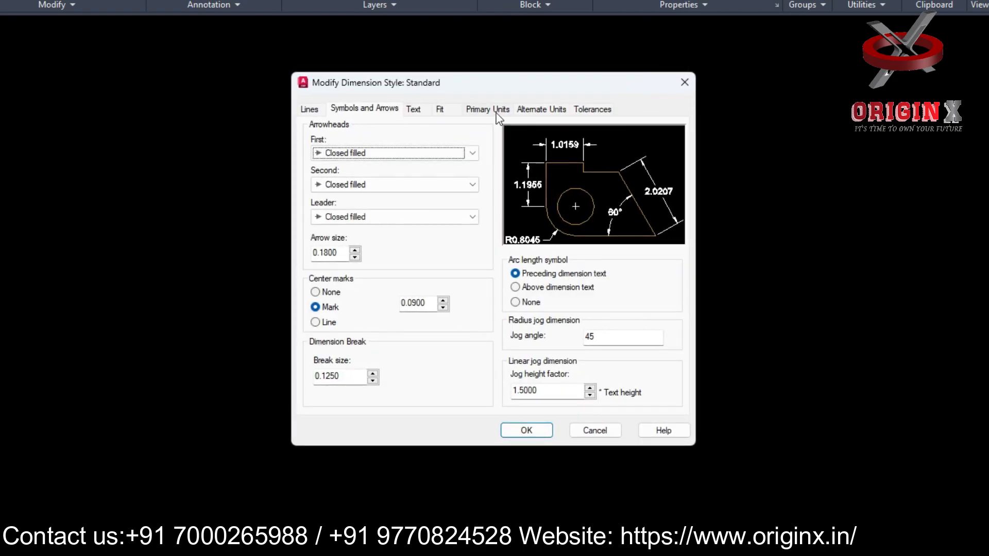
pyautogui.click(497, 110)
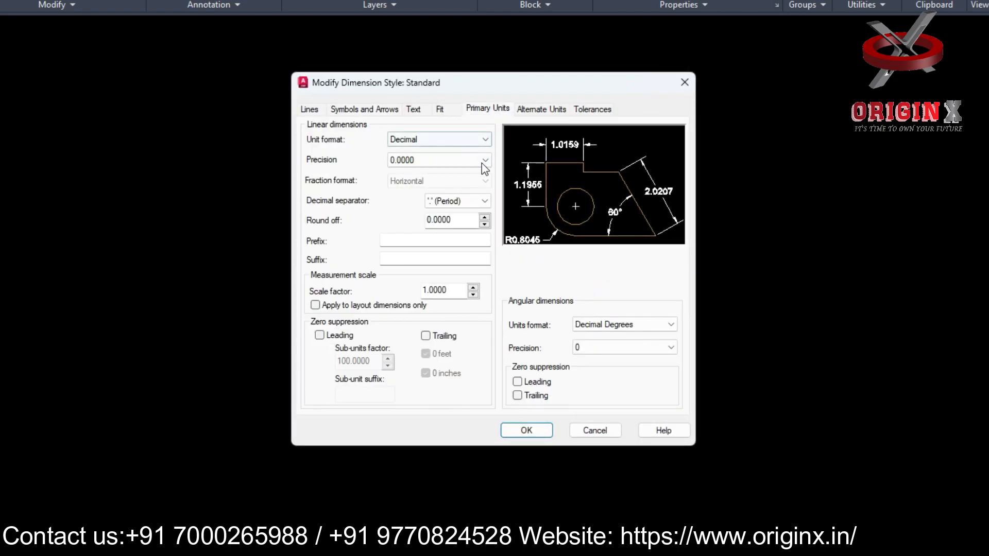
pyautogui.click(438, 160)
pyautogui.click(395, 174)
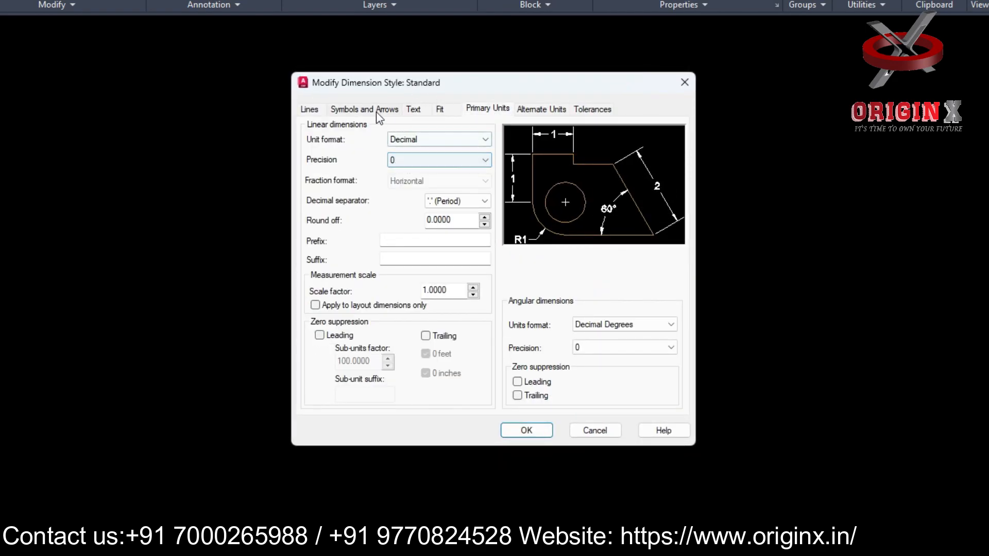
# Set the Standard dimension style's arrow size to 2 and text height to 5, and save the changes.
pyautogui.click(371, 114)
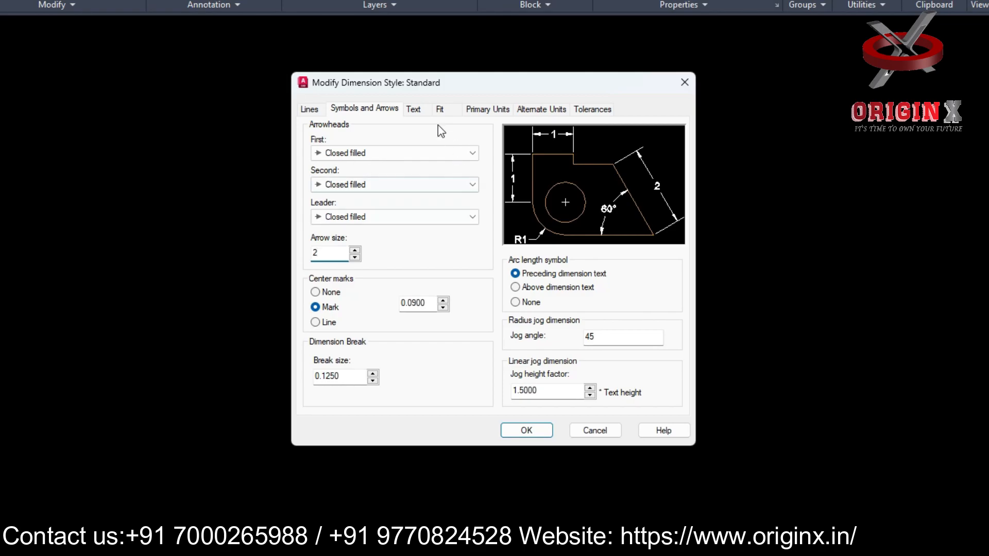
pyautogui.click(416, 109)
pyautogui.moveTo(475, 212); pyautogui.dragTo(397, 212)
pyautogui.write('5')
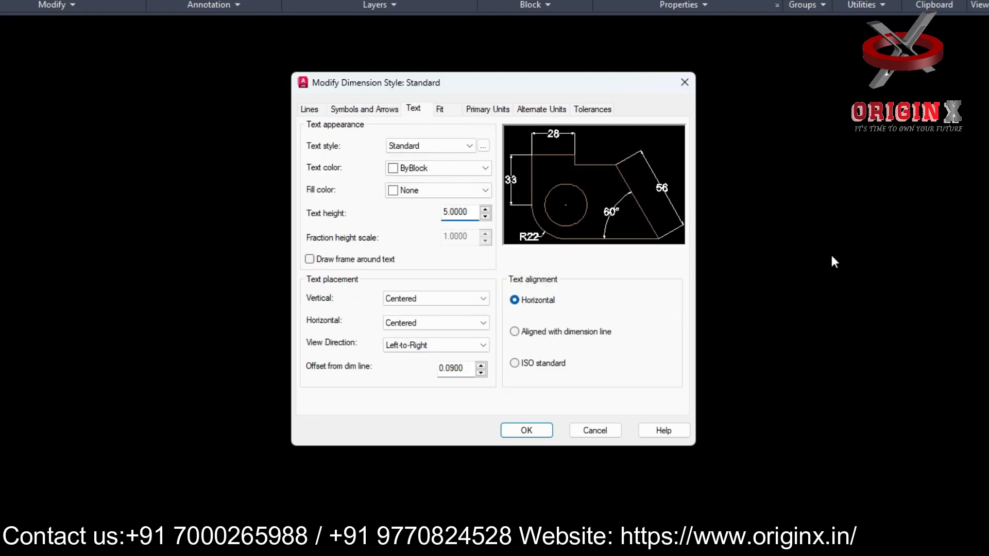
pyautogui.click(527, 431)
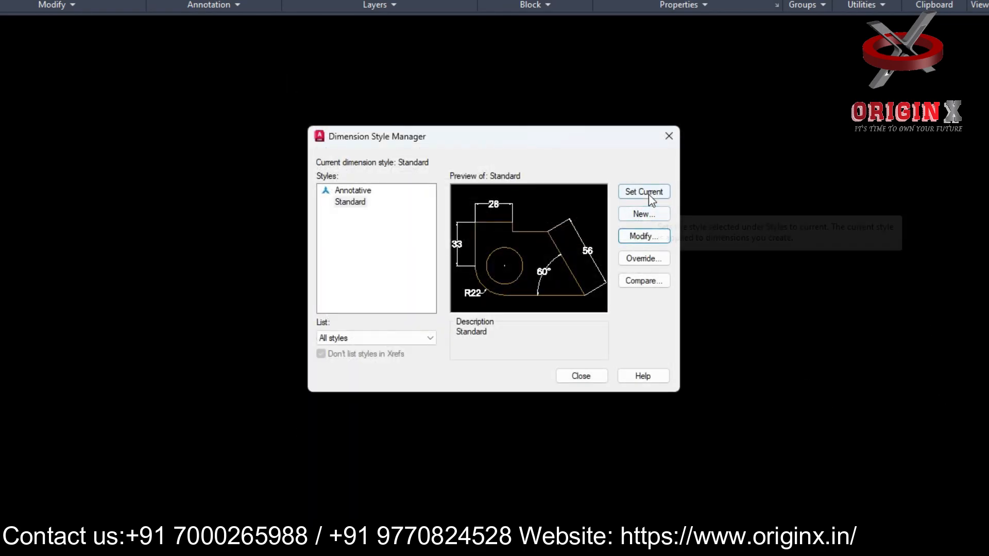
pyautogui.click(573, 378)
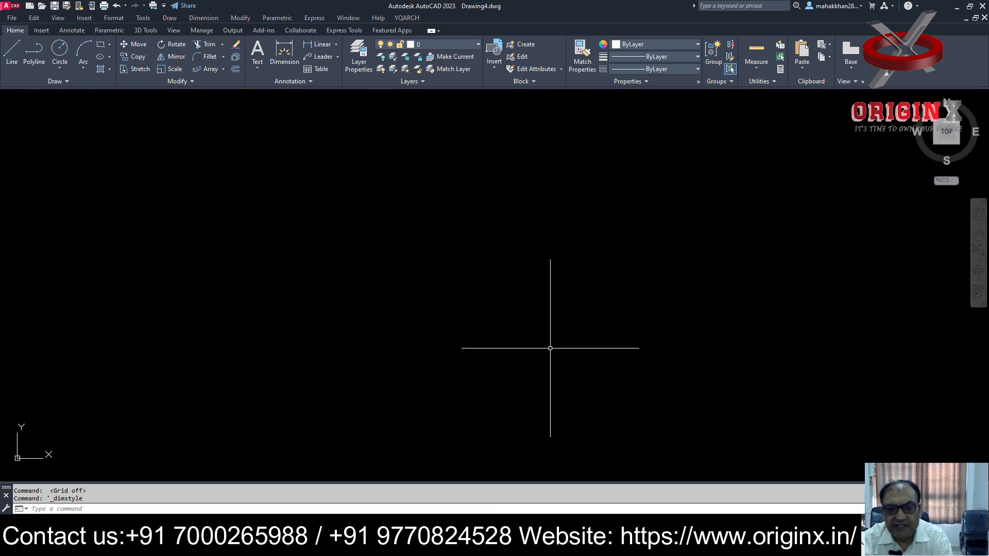
# Draw a circle with a diameter of 55 in the empty drawing area.
pyautogui.write('c')
pyautogui.press('Return')
pyautogui.click(511, 288)
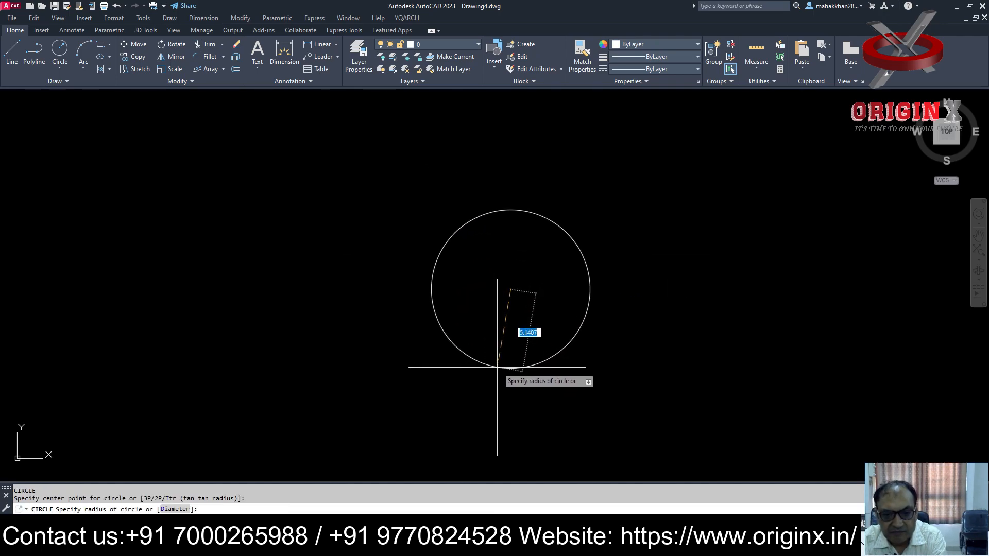
pyautogui.write('d')
pyautogui.press('Return')
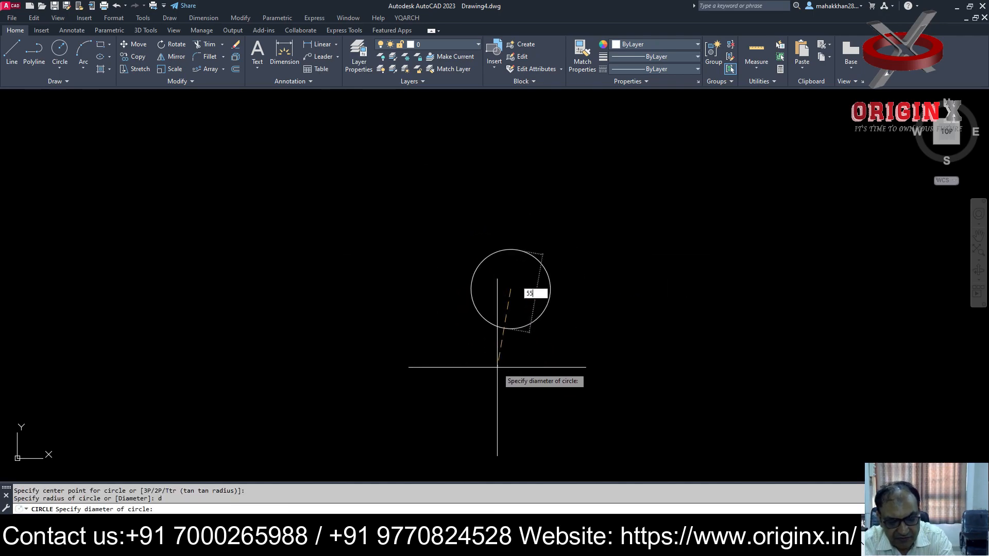
pyautogui.press('Return')
# Draw a concentric circle with a diameter of 80 around the 55-diameter circle.
pyautogui.scroll(-10, 414, 385)
pyautogui.scroll(3, 469, 429)
pyautogui.scroll(2, 469, 429)
pyautogui.press('Return')
pyautogui.click(343, 289)
pyautogui.write('d')
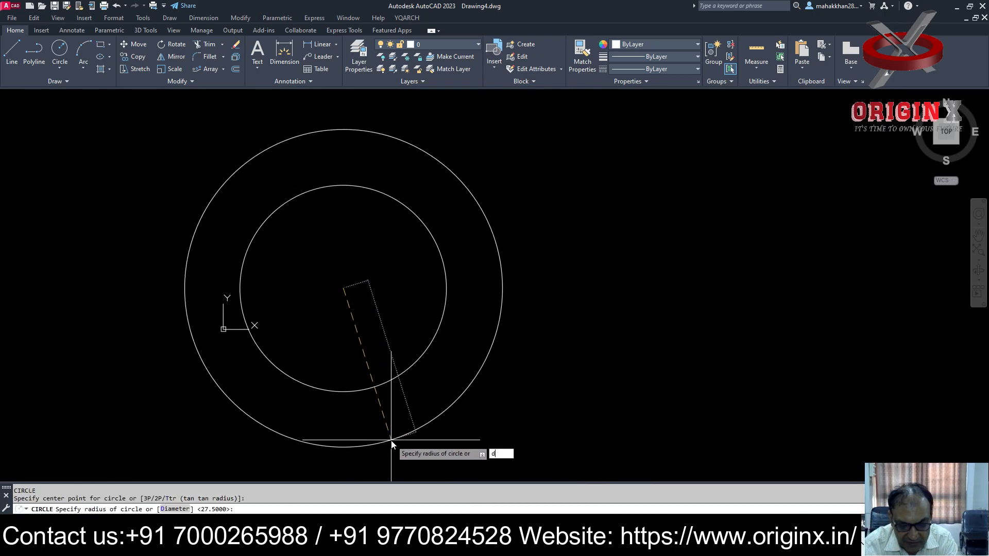
pyautogui.press('Return')
pyautogui.write('80')
pyautogui.press('Return')
pyautogui.scroll(-5, 392, 444)
pyautogui.scroll(4, 479, 419)
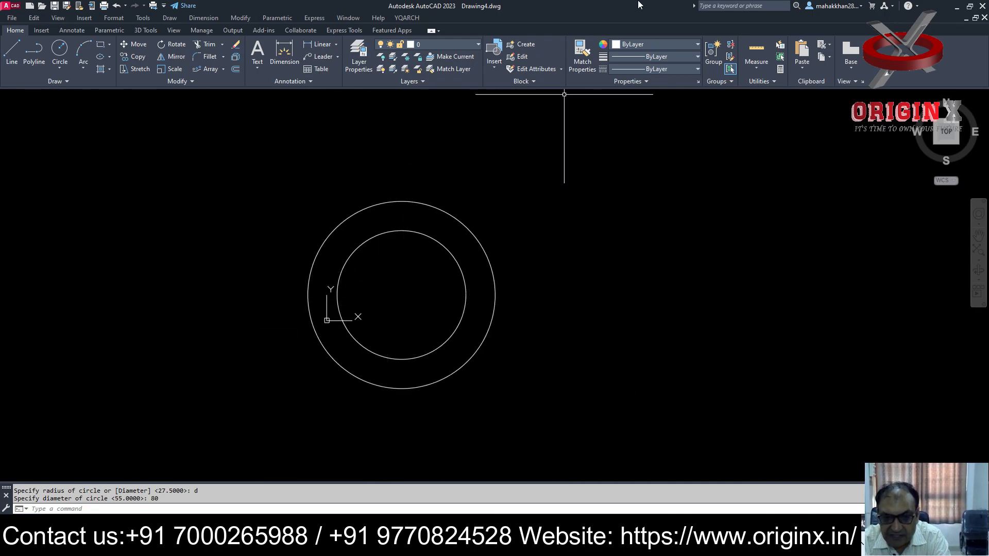
pyautogui.moveTo(474, 239)
pyautogui.mouseDown(button='middle')
pyautogui.moveTo(489, 294)
pyautogui.moveTo(393, 230)
pyautogui.moveTo(411, 225)
pyautogui.mouseUp(button='middle')
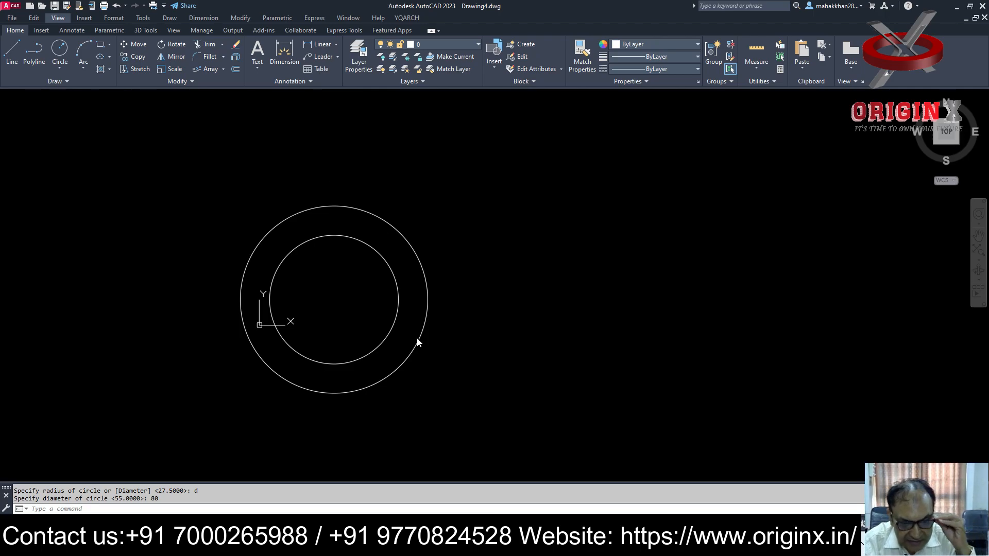
pyautogui.scroll(-2, 485, 324)
pyautogui.scroll(-4, 474, 265)
pyautogui.scroll(10, 487, 263)
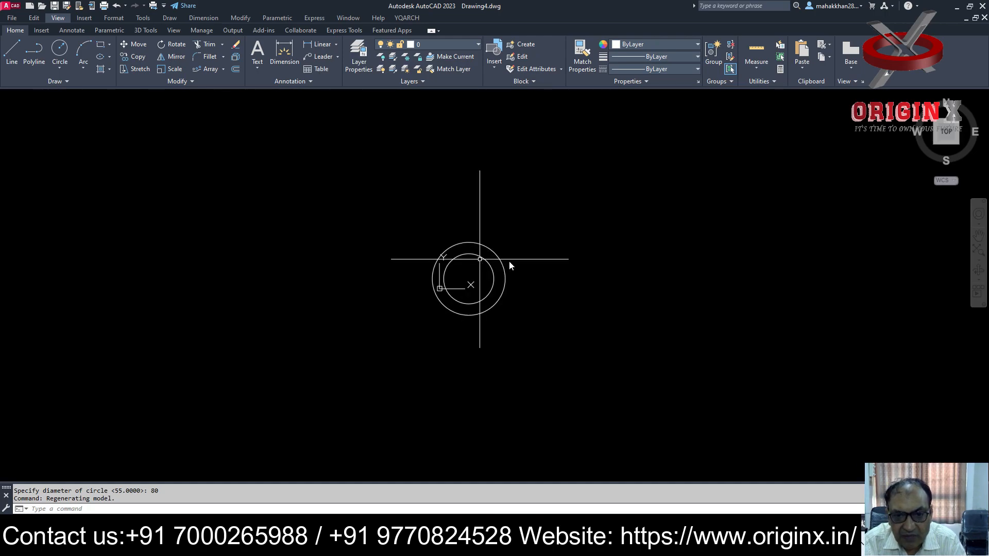
pyautogui.scroll(2, 489, 271)
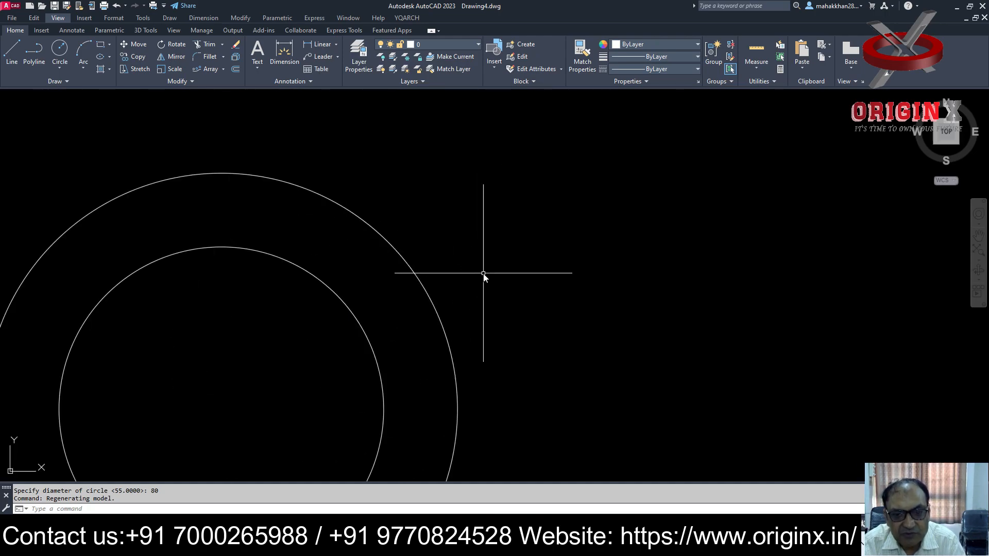
pyautogui.scroll(-4, 484, 274)
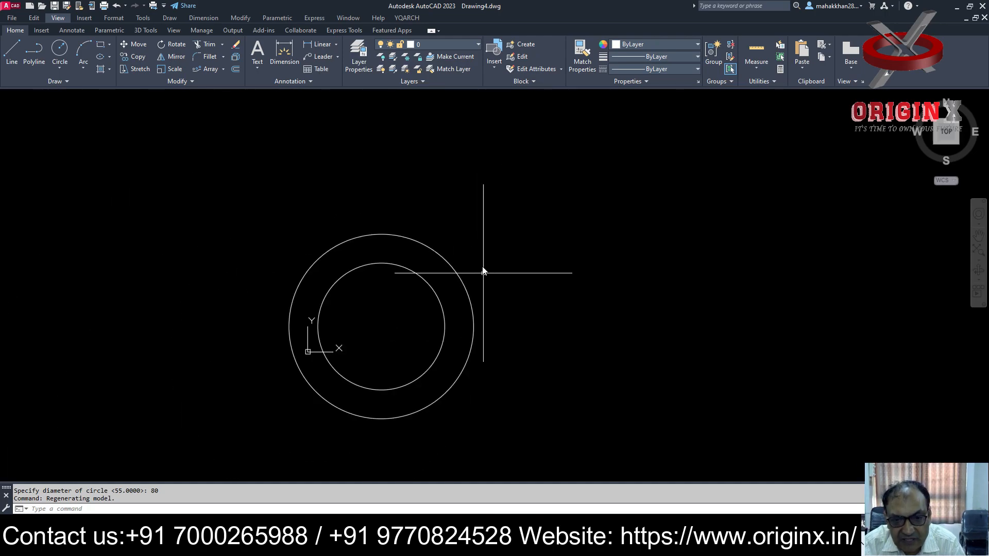
pyautogui.scroll(-3, 483, 270)
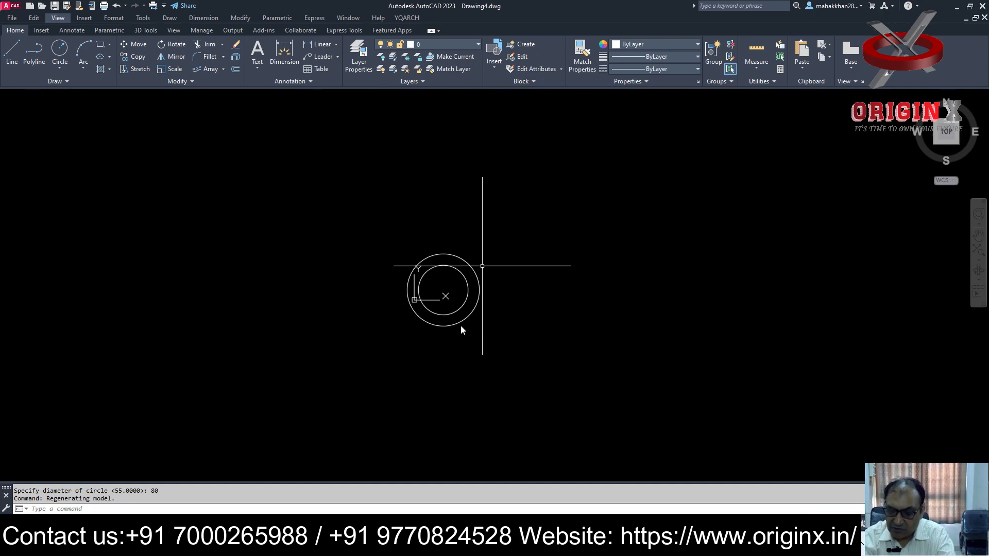
pyautogui.scroll(-2, 404, 136)
pyautogui.scroll(7, 444, 194)
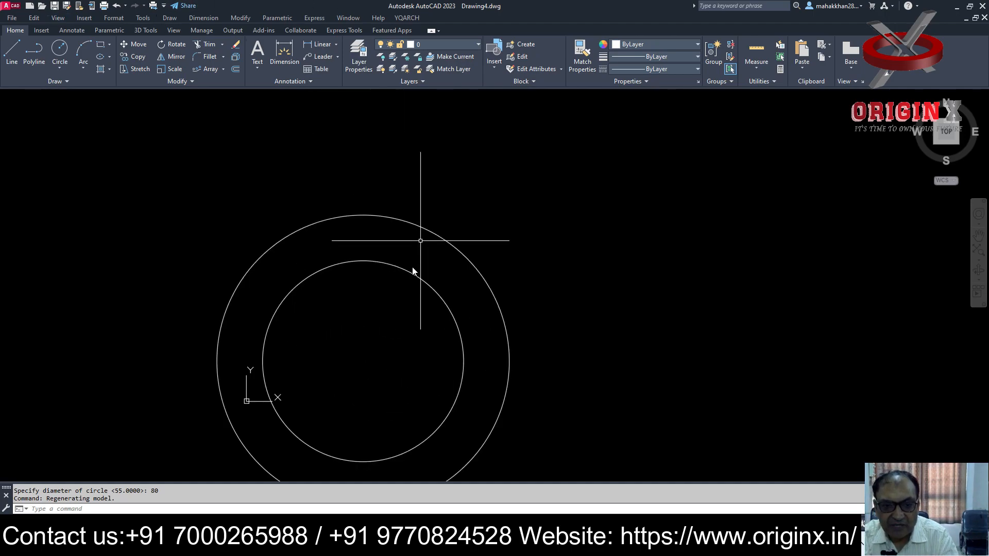
pyautogui.moveTo(496, 249)
pyautogui.mouseDown(button='middle')
pyautogui.moveTo(544, 139)
pyautogui.moveTo(534, 169)
pyautogui.mouseUp(button='middle')
pyautogui.press('Escape')
pyautogui.press('Escape')
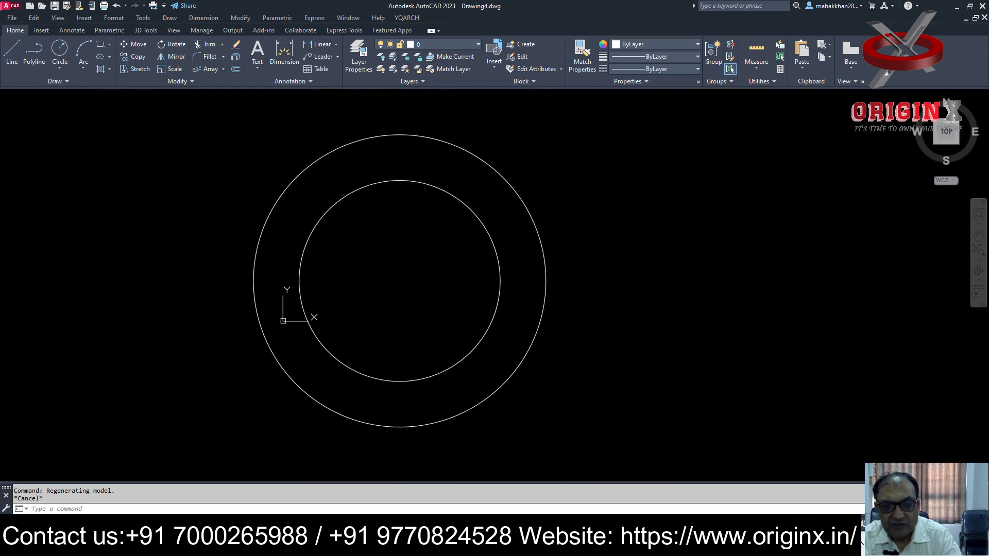
# Zoom the view to the extents of the drawing.
pyautogui.write('z')
pyautogui.press('Return')
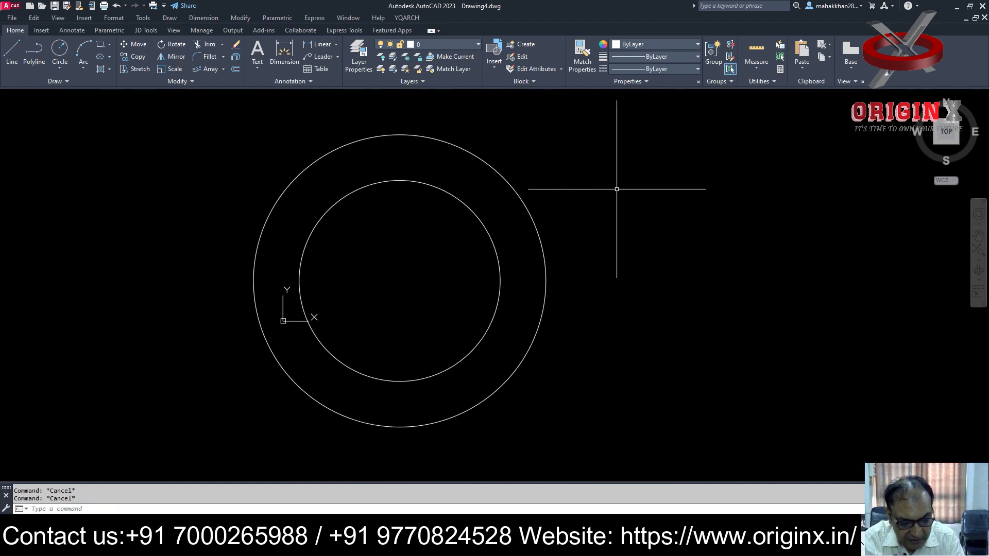
pyautogui.write('ex')
pyautogui.press('Return')
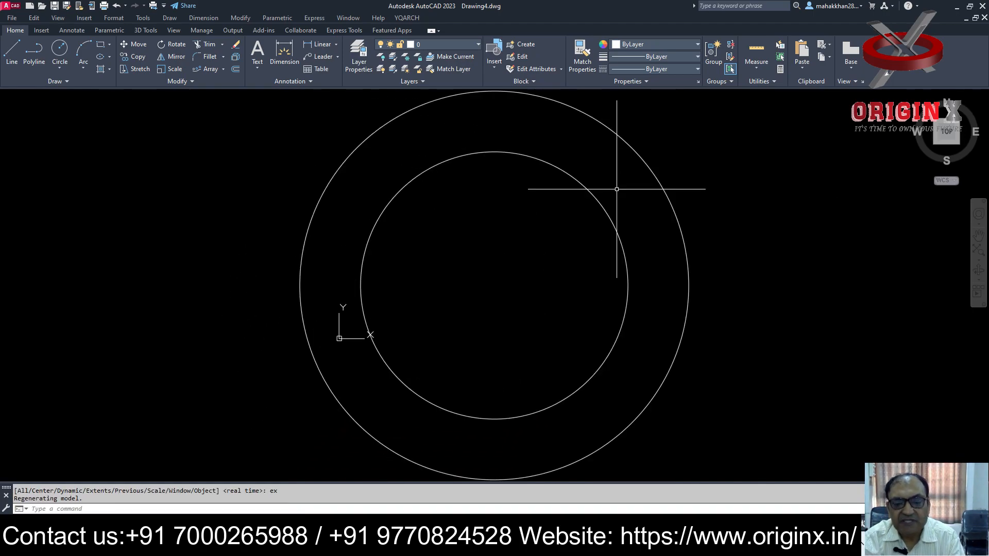
pyautogui.scroll(-3, 446, 314)
pyautogui.moveTo(446, 314); pyautogui.dragTo(304, 291, button='middle')
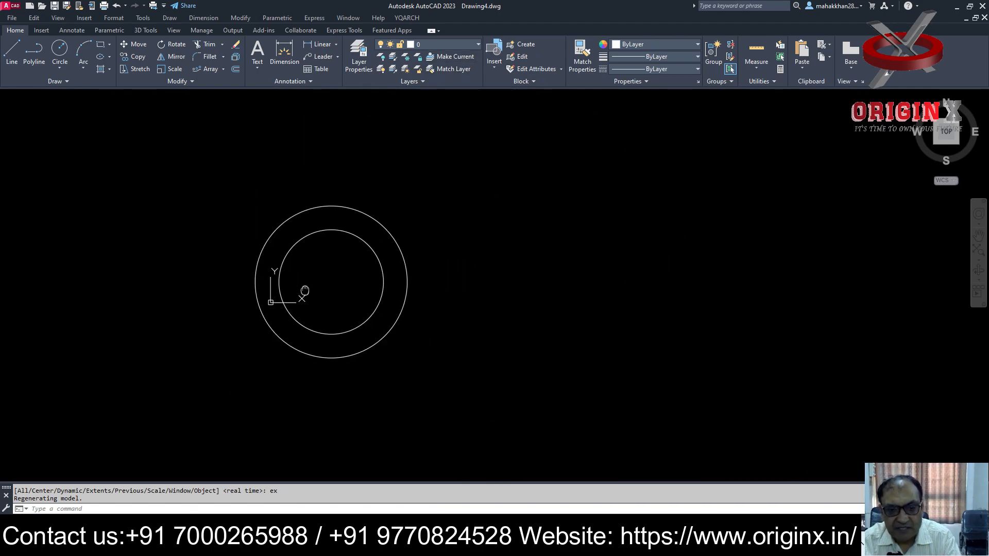
pyautogui.scroll(2, 314, 309)
pyautogui.press('Escape')
pyautogui.write('yqfi')
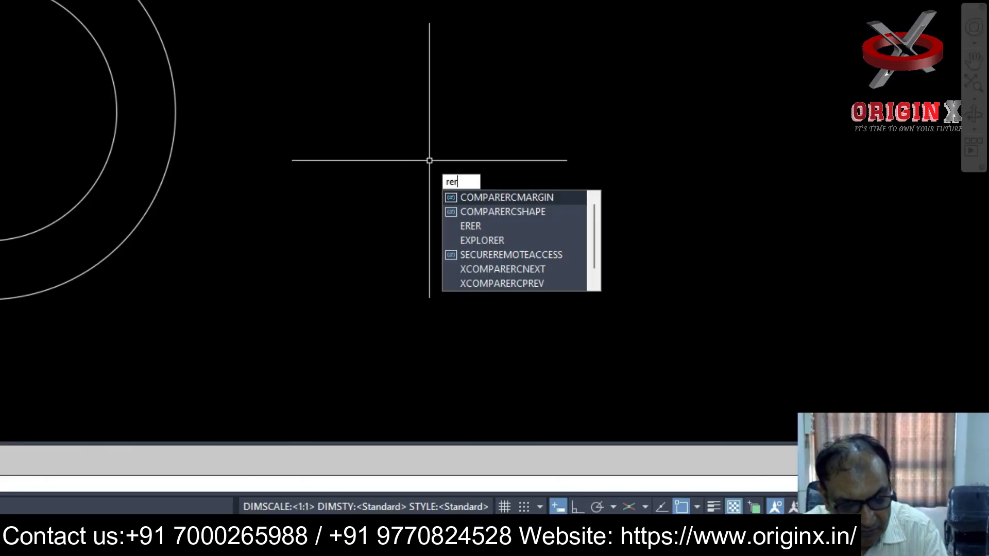
pyautogui.press('Return')
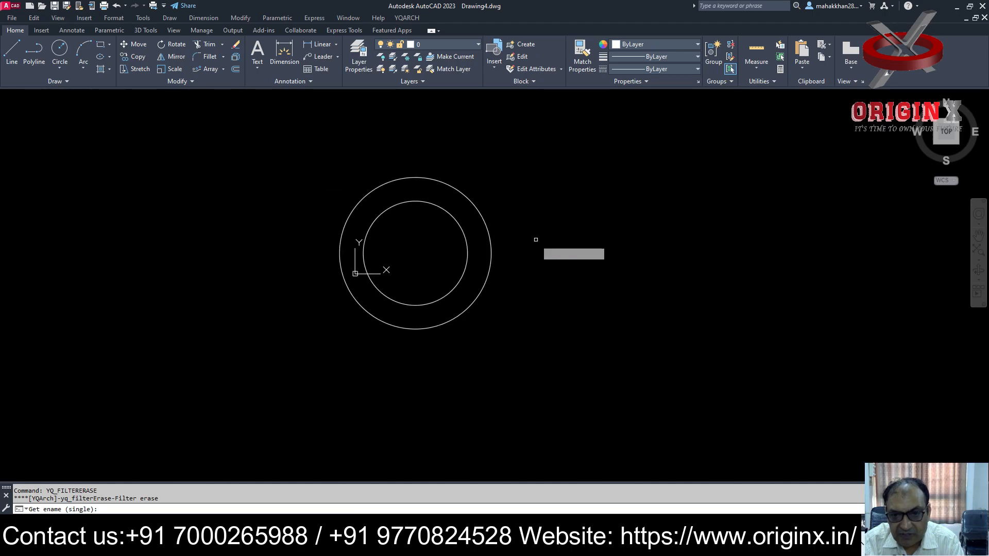
pyautogui.scroll(2, 491, 213)
pyautogui.scroll(3, 481, 234)
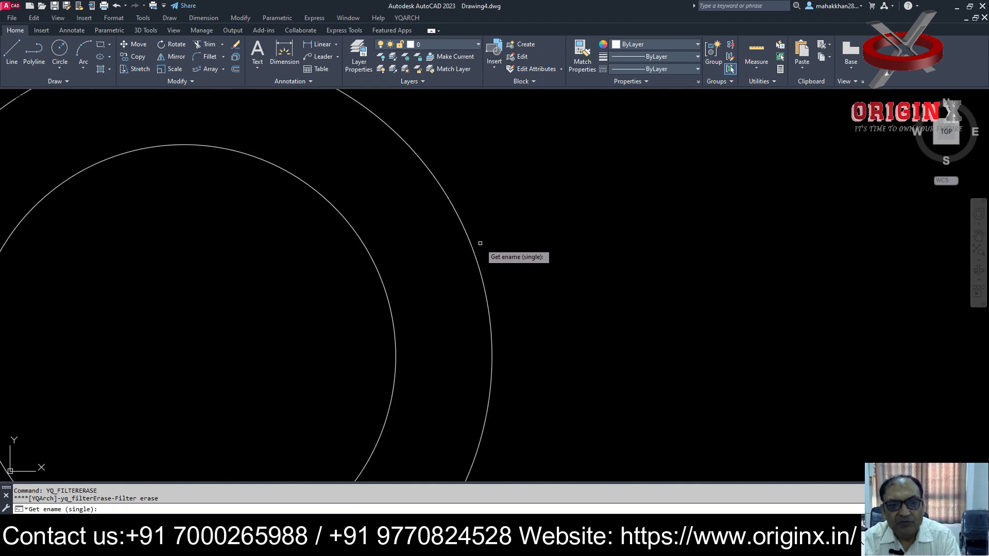
pyautogui.scroll(-8, 479, 242)
pyautogui.scroll(4, 479, 267)
pyautogui.press('Escape')
# Move both concentric circles to the right, using their common centre as the base point.
pyautogui.press('Return')
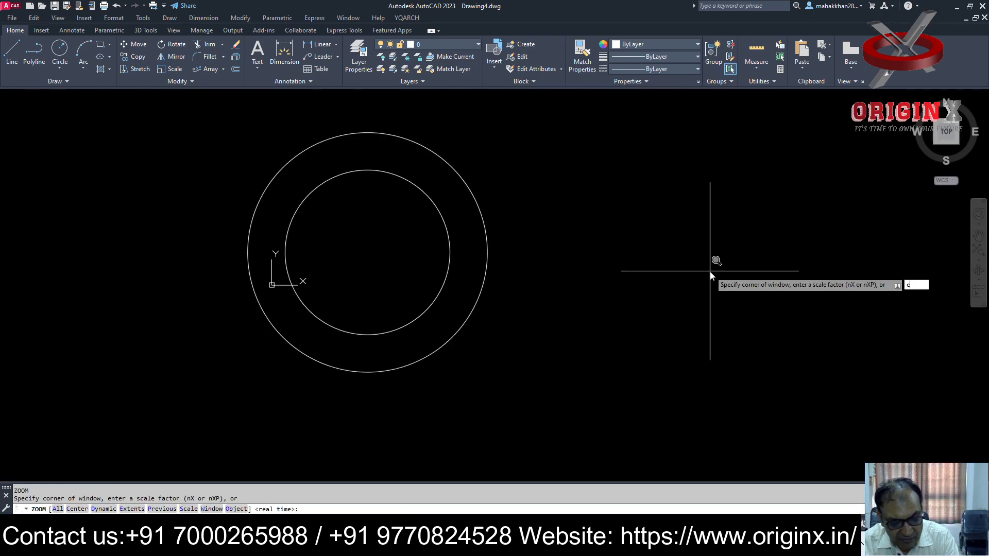
pyautogui.press('Return')
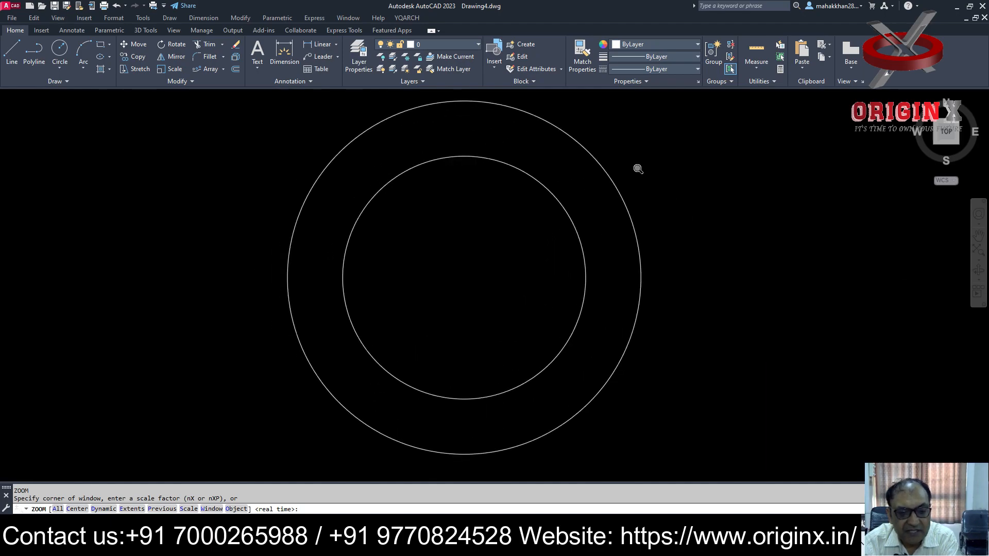
pyautogui.scroll(2, 404, 216)
pyautogui.press('Escape')
pyautogui.moveTo(575, 366); pyautogui.dragTo(559, 353, button='middle')
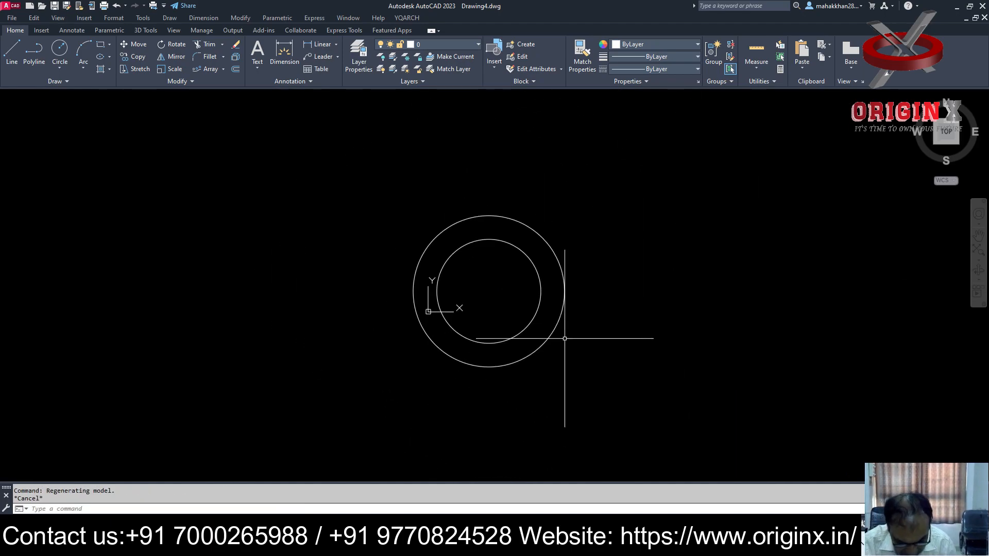
pyautogui.press('Return')
pyautogui.moveTo(601, 206)
pyautogui.mouseDown()
pyautogui.moveTo(470, 404)
pyautogui.moveTo(399, 387)
pyautogui.mouseUp()
pyautogui.press('Return')
pyautogui.click(489, 291)
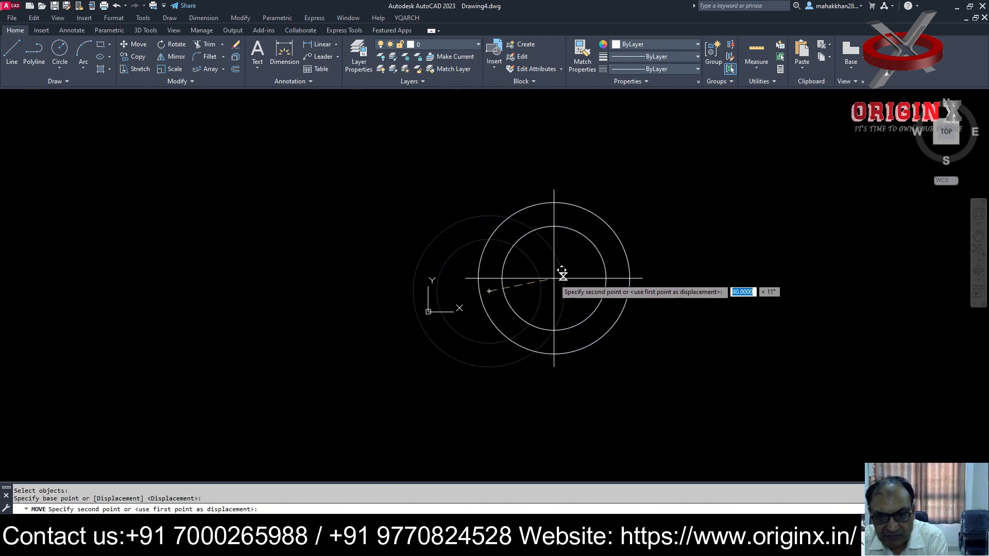
pyautogui.click(614, 284)
pyautogui.moveTo(456, 342); pyautogui.dragTo(192, 340, button='middle')
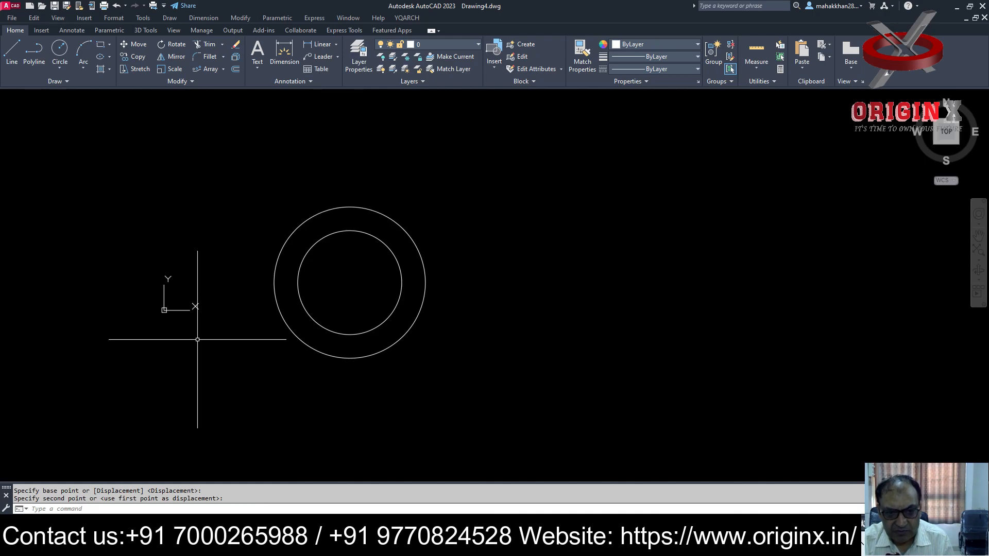
# Move the pair of circles by their centre further to the right, away from the coordinate origin.
pyautogui.write('m')
pyautogui.press('Return')
pyautogui.moveTo(435, 186); pyautogui.dragTo(235, 394)
pyautogui.press('Return')
pyautogui.click(350, 282)
pyautogui.click(546, 280)
pyautogui.press('Escape')
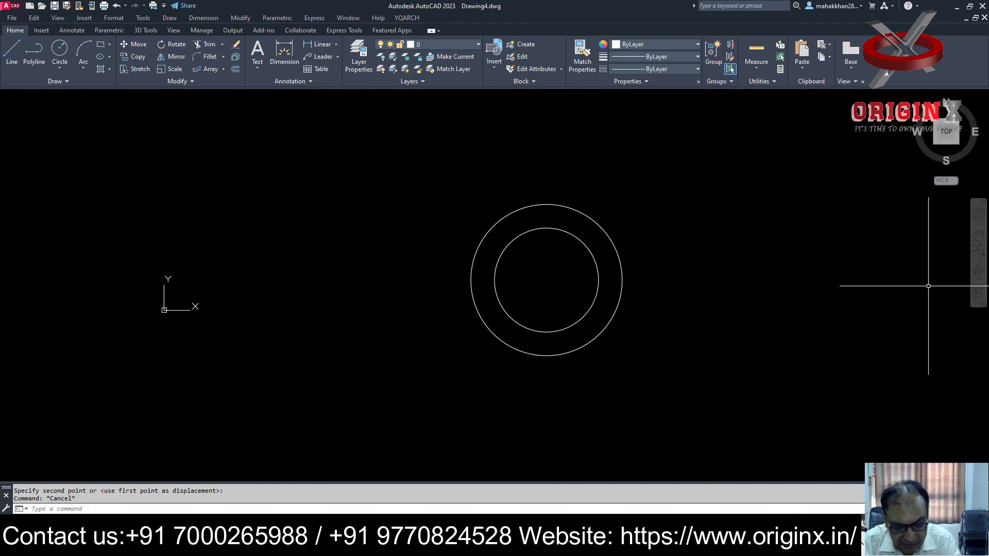
# Draw a third concentric circle with a diameter of 120 around the two existing circles.
pyautogui.write('c')
pyautogui.press('Return')
pyautogui.click(547, 280)
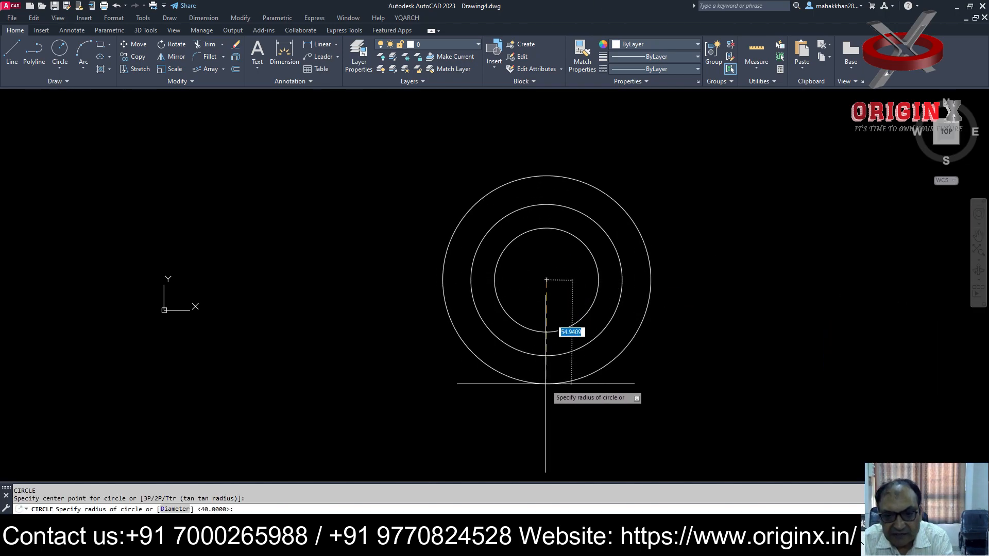
pyautogui.write('d')
pyautogui.press('Return')
pyautogui.write('1')
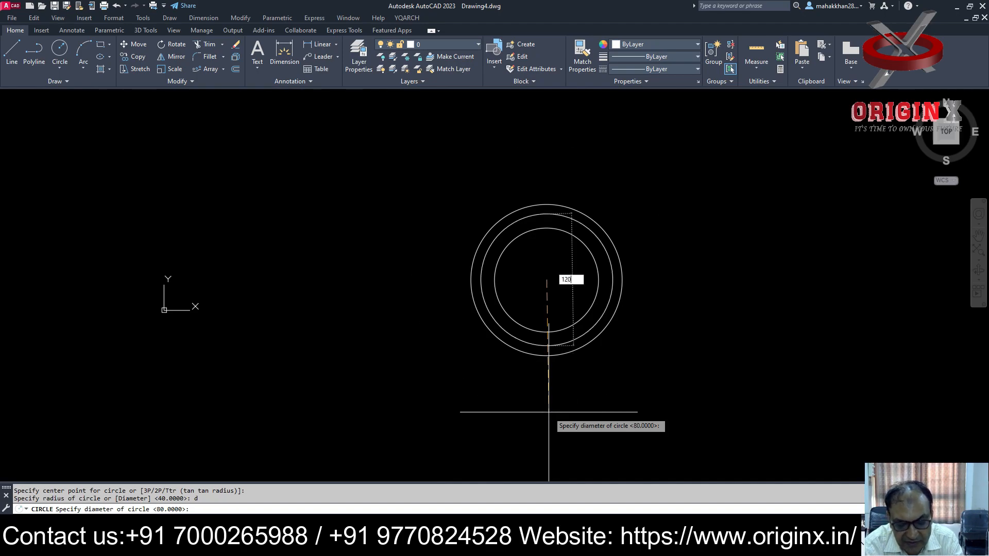
pyautogui.write('20')
pyautogui.press('Return')
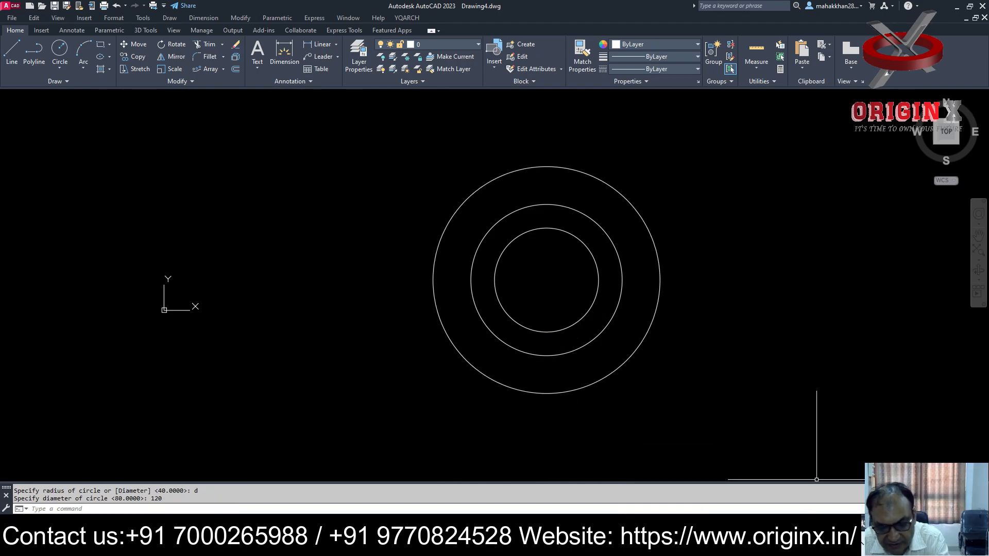
# Draw a vertical line from the circles' common centre down past the outermost circle, with ortho mode on.
pyautogui.write('l')
pyautogui.press('Return')
pyautogui.click(546, 280)
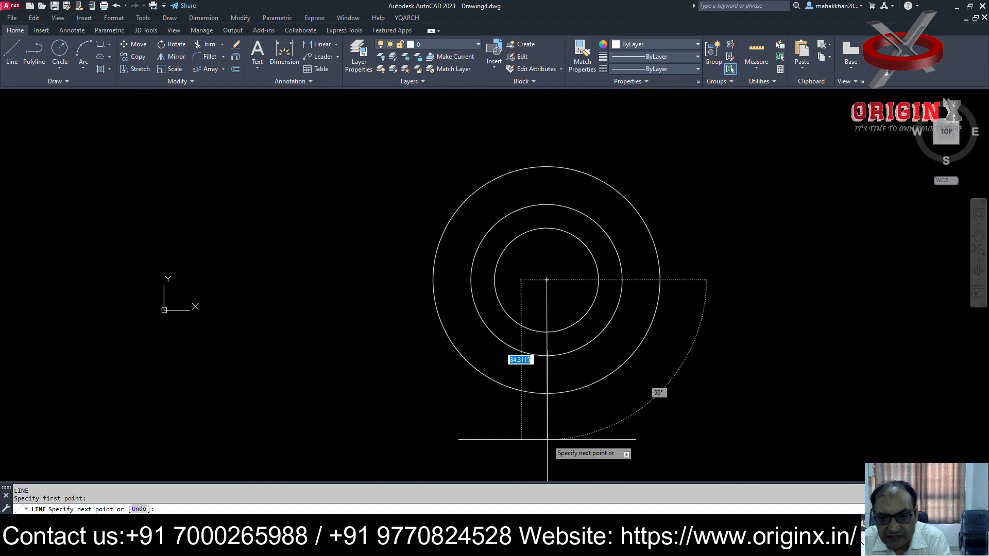
pyautogui.press('F8')
pyautogui.click(539, 443)
pyautogui.press('Escape')
# Stretch the vertical line's upper end from the centre to a point above the outermost circle.
pyautogui.moveTo(595, 298); pyautogui.dragTo(548, 302)
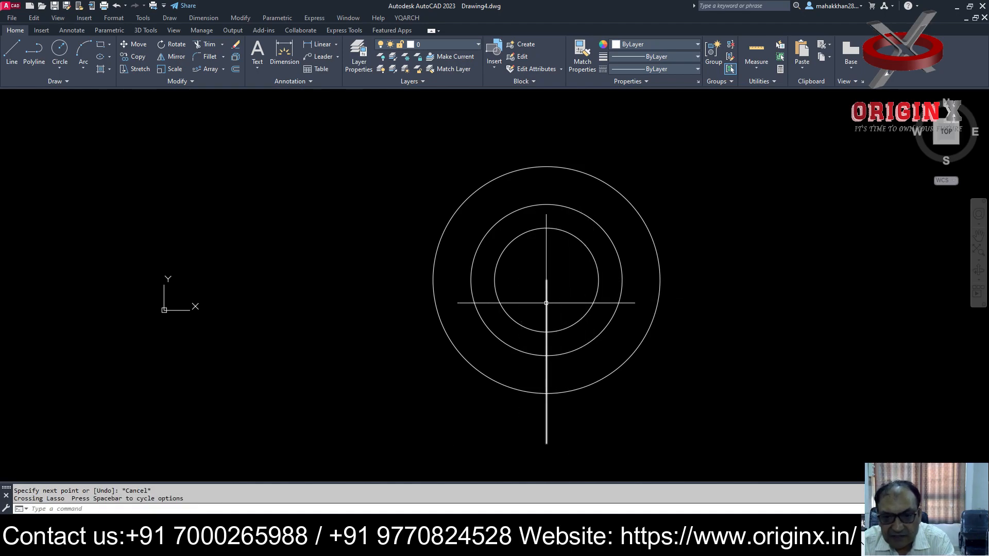
pyautogui.click(547, 309)
pyautogui.click(546, 280)
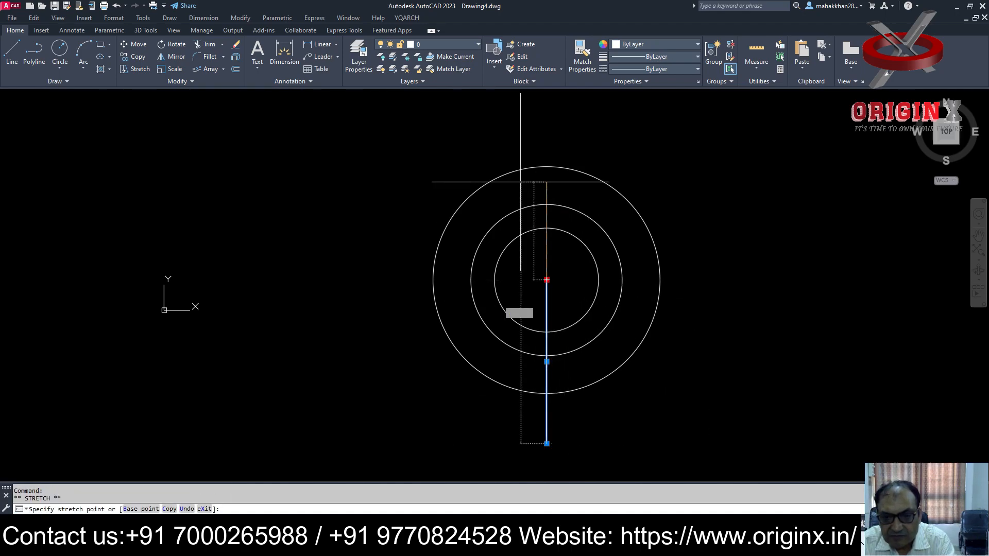
pyautogui.click(547, 118)
# Draw a horizontal line from the outermost circle's left quadrant through the centre to beyond its right side.
pyautogui.write('L')
pyautogui.press('Return')
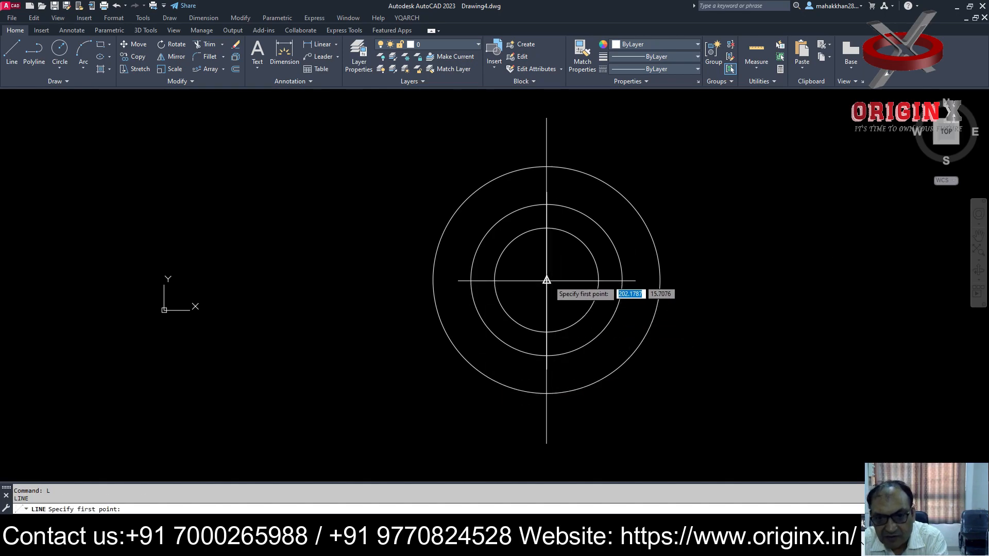
pyautogui.click(433, 280)
pyautogui.click(731, 280)
pyautogui.press('Escape')
# Stretch the horizontal line's left end outward beyond the outermost circle.
pyautogui.click(466, 280)
pyautogui.press('Escape')
pyautogui.click(448, 277)
pyautogui.click(434, 283)
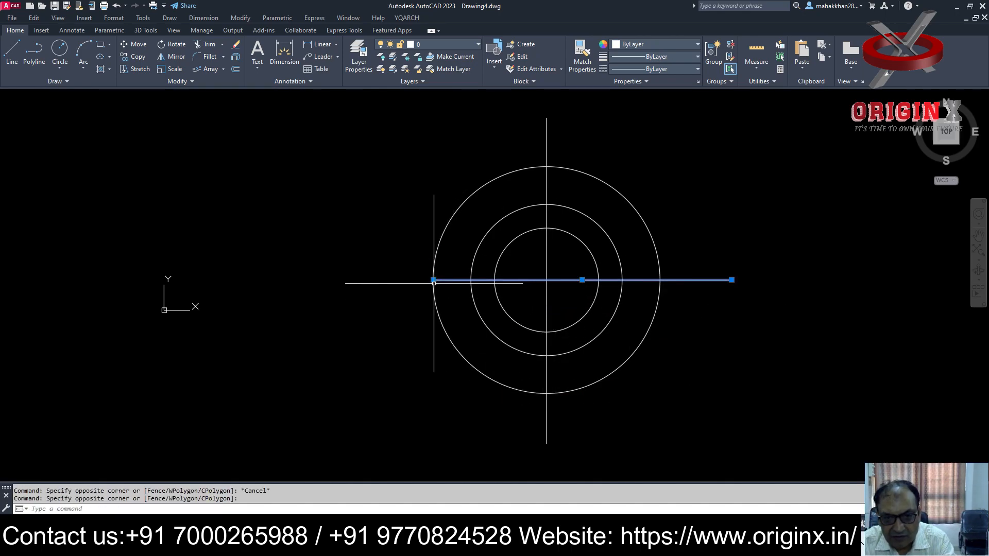
pyautogui.click(433, 281)
pyautogui.click(375, 280)
pyautogui.press('Escape')
pyautogui.press('Escape')
# Draw a slanted line about 92 long at about 59° from the circles' centre to the upper right, with ortho off.
pyautogui.moveTo(702, 378); pyautogui.dragTo(676, 386, button='middle')
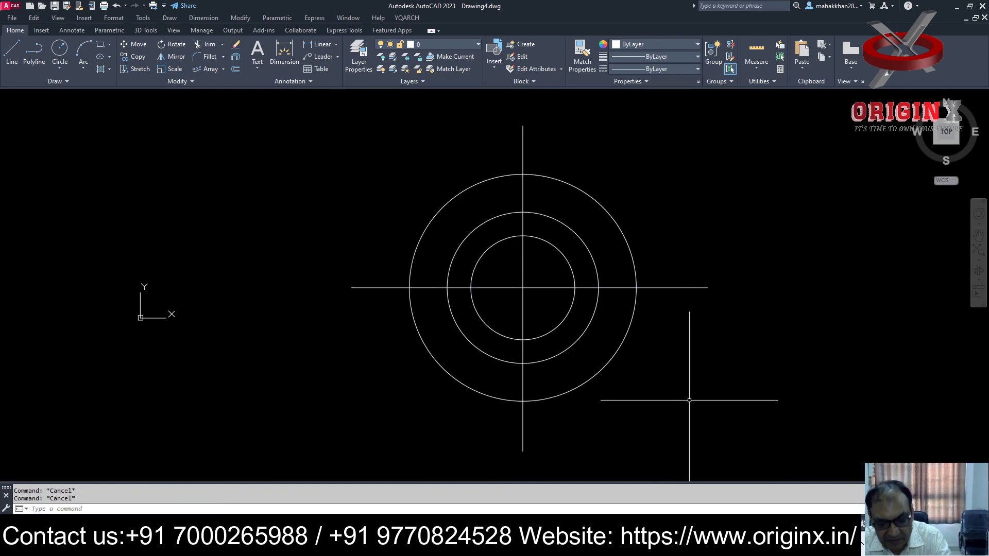
pyautogui.write('L')
pyautogui.press('Return')
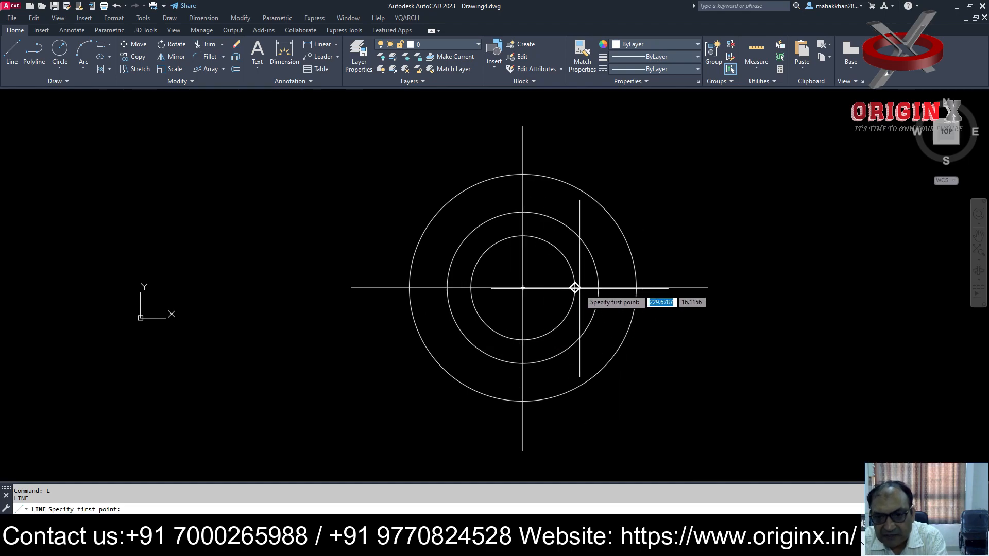
pyautogui.click(523, 287)
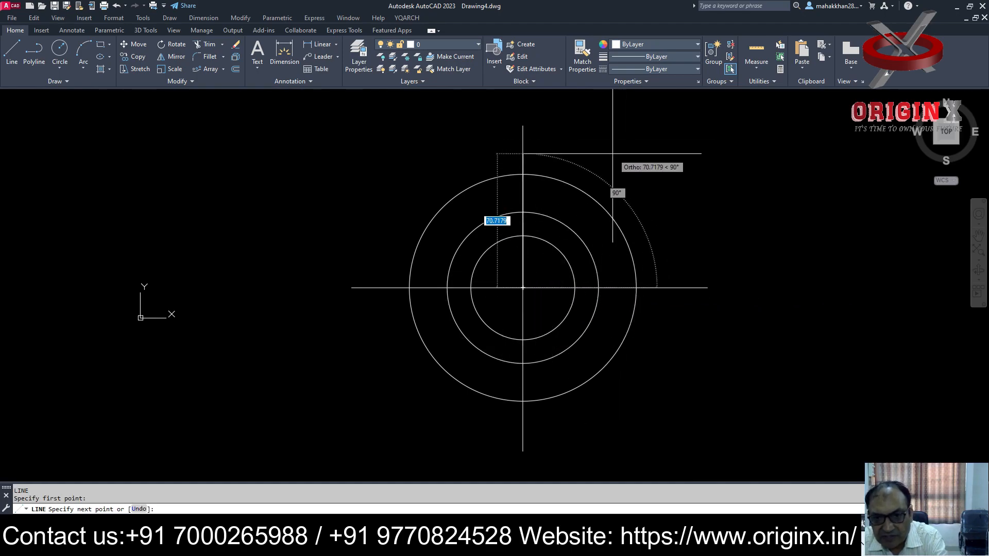
pyautogui.press('F8')
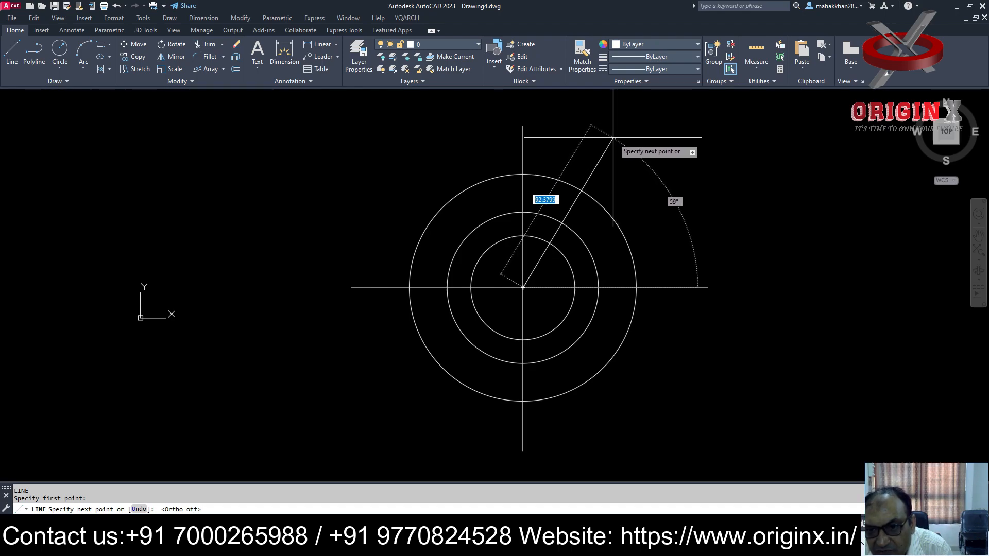
pyautogui.click(611, 137)
pyautogui.press('Escape')
pyautogui.moveTo(731, 219); pyautogui.dragTo(730, 229, button='middle')
pyautogui.write('m')
pyautogui.press('Escape')
pyautogui.press('Escape')
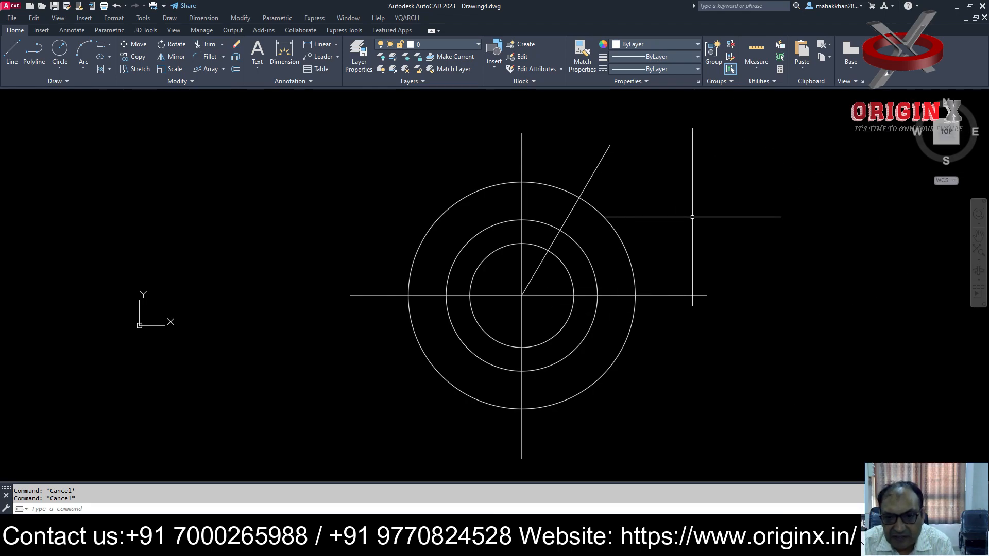
# Draw a circle of radius 10 centred where the slanted line crosses the outermost circle.
pyautogui.write('c')
pyautogui.press('Return')
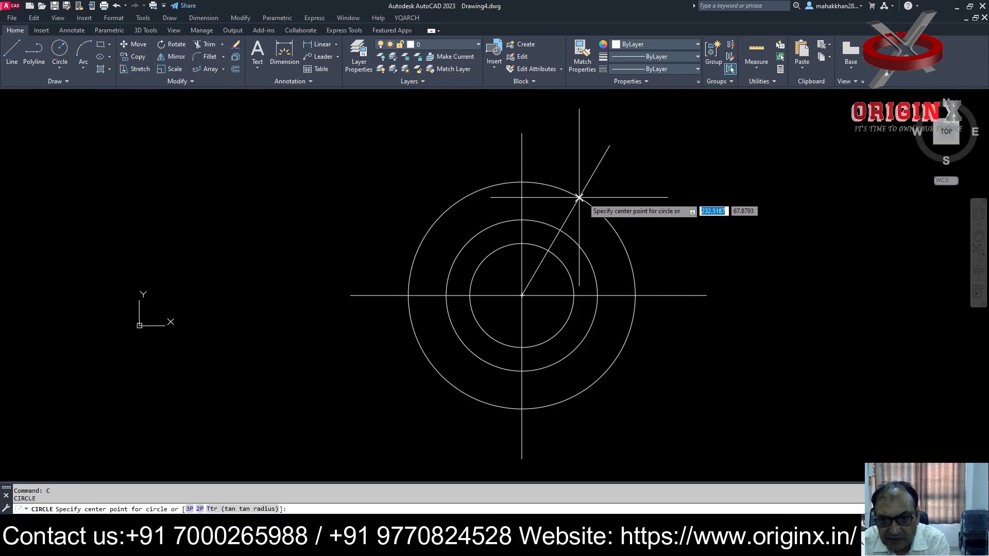
pyautogui.click(579, 197)
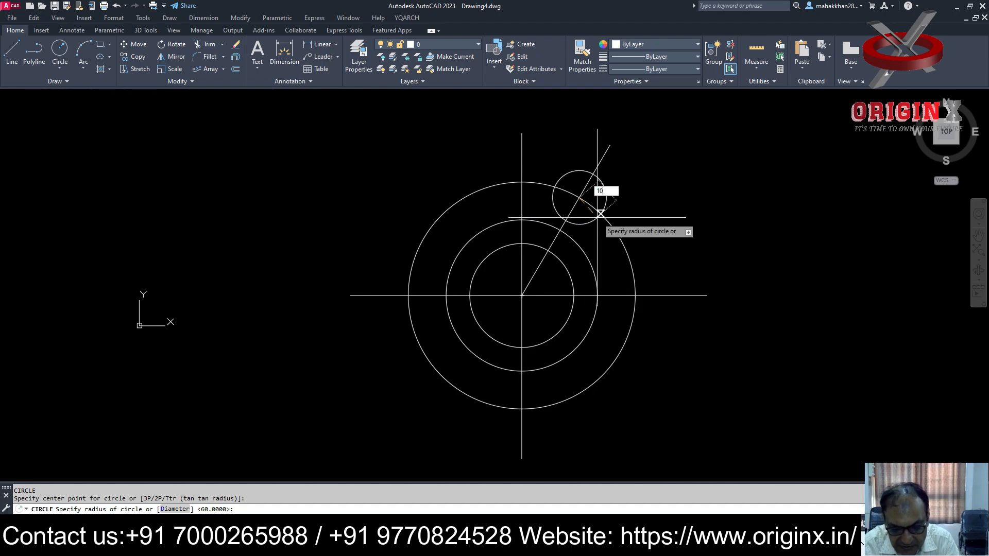
pyautogui.press('Return')
# Draw a concentric circle of radius 18 around the radius 10 circle.
pyautogui.press('Return')
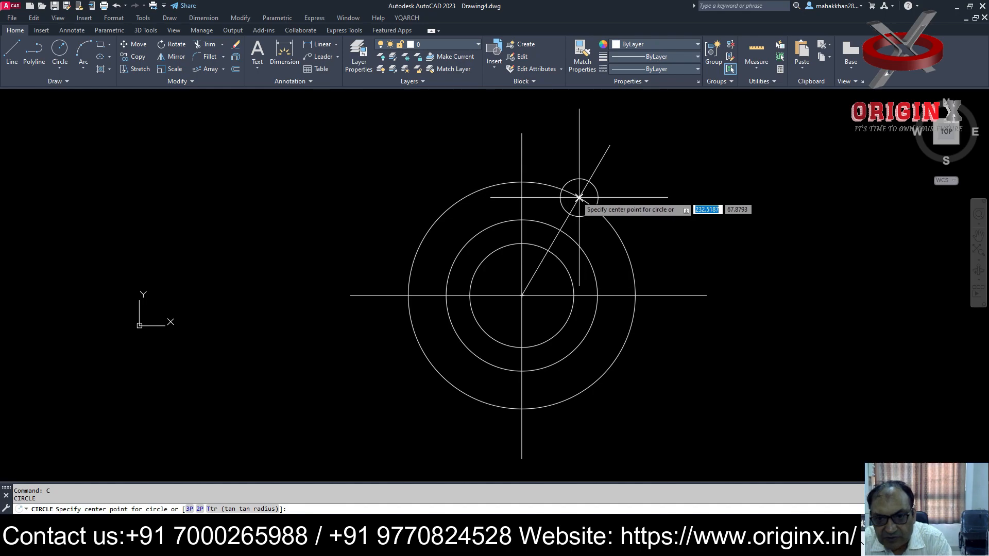
pyautogui.click(579, 197)
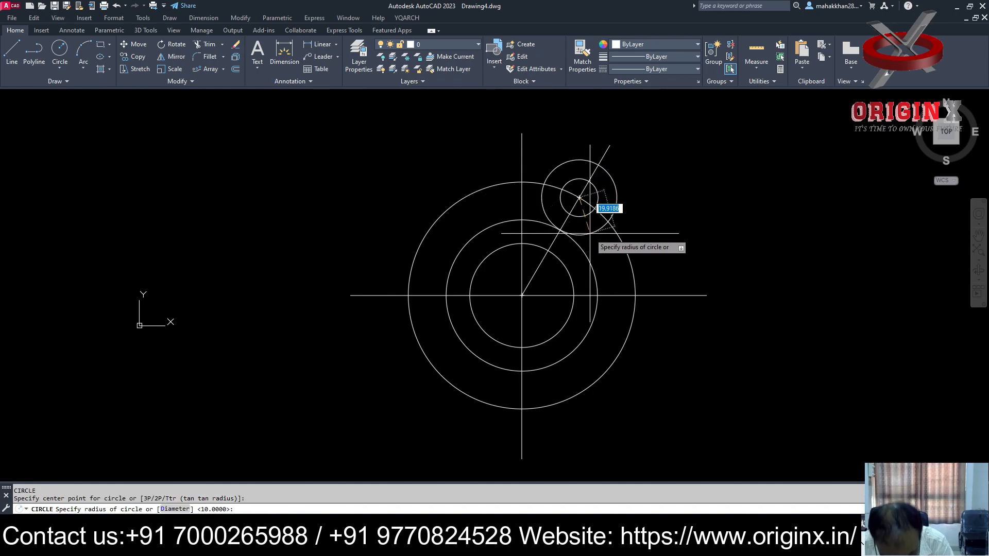
pyautogui.write('18')
pyautogui.press('Return')
pyautogui.scroll(-3, 562, 281)
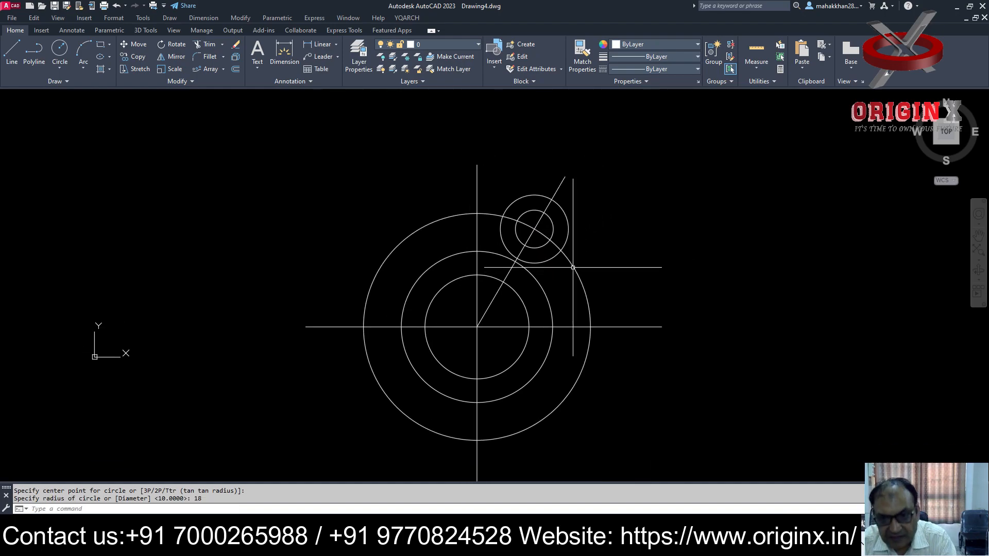
pyautogui.scroll(2, 550, 272)
pyautogui.press('Escape')
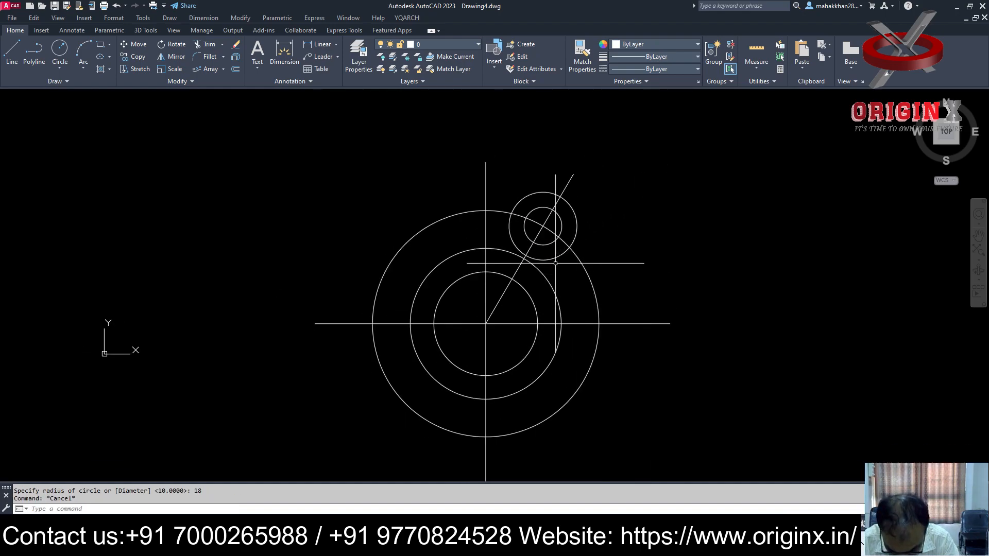
# Try to mirror the two small concentric circles about the vertical centre line.
pyautogui.press('Return')
pyautogui.scroll(3, 598, 210)
pyautogui.moveTo(587, 204)
pyautogui.mouseDown()
pyautogui.moveTo(456, 261)
pyautogui.moveTo(422, 263)
pyautogui.mouseUp()
pyautogui.press('Return')
pyautogui.scroll(-3, 582, 248)
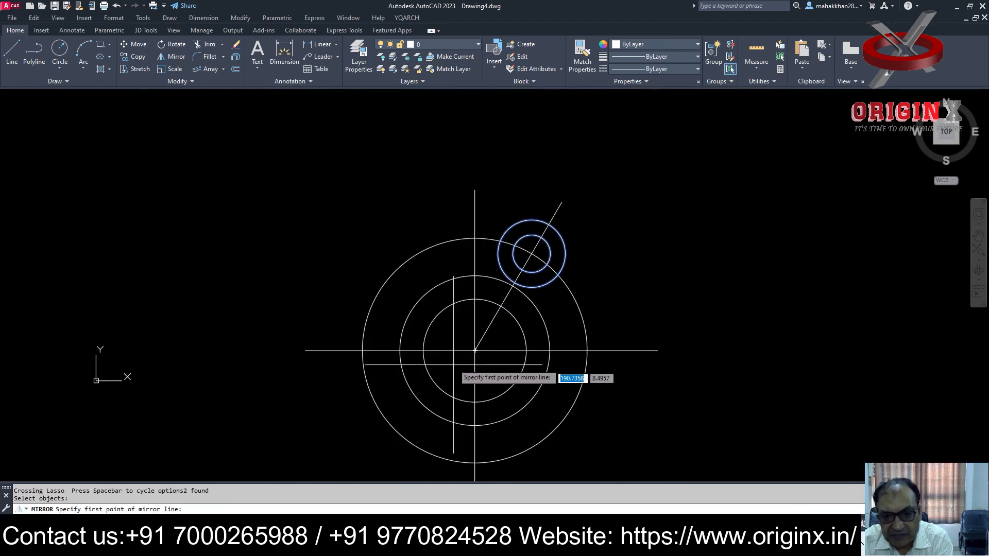
pyautogui.click(474, 350)
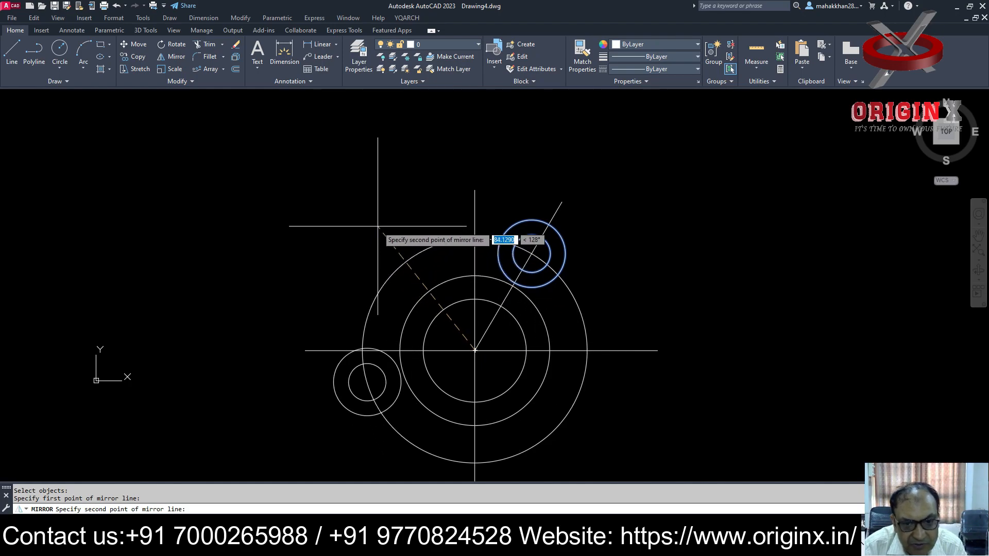
pyautogui.press('F8')
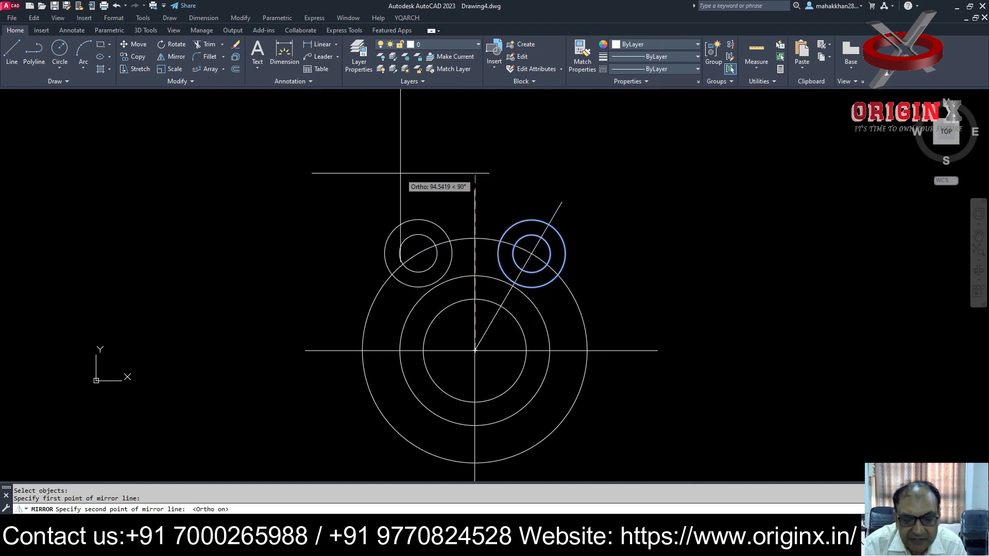
pyautogui.click(400, 173)
pyautogui.press('Escape')
pyautogui.press('space')
pyautogui.moveTo(582, 263); pyautogui.dragTo(549, 252)
pyautogui.click(548, 252)
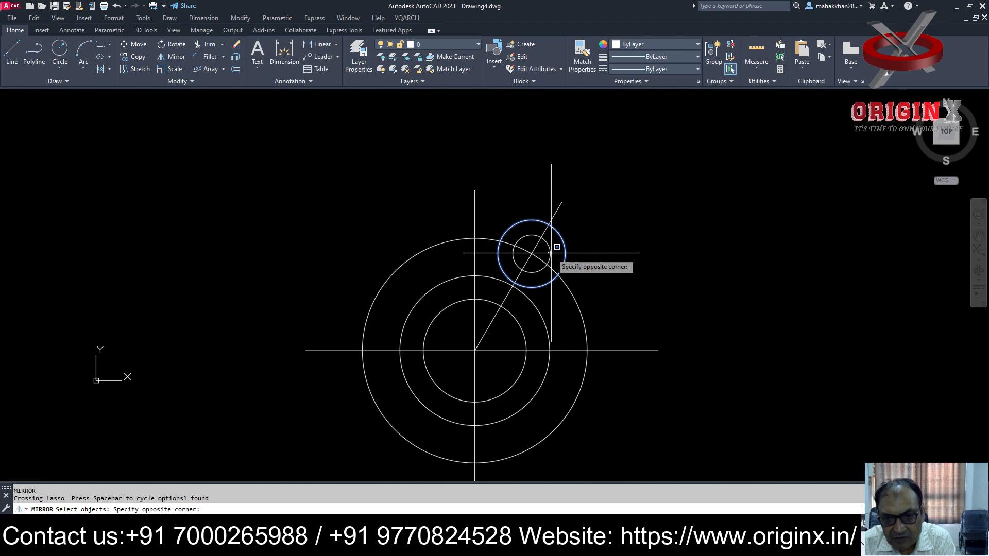
pyautogui.press('Escape')
# Mirror the radius 10 and radius 18 circles about the vertical centre line, keeping the source objects.
pyautogui.write('mi')
pyautogui.press('space')
pyautogui.scroll(3, 545, 256)
pyautogui.moveTo(676, 200); pyautogui.dragTo(554, 240)
pyautogui.press('space')
pyautogui.scroll(-4, 407, 327)
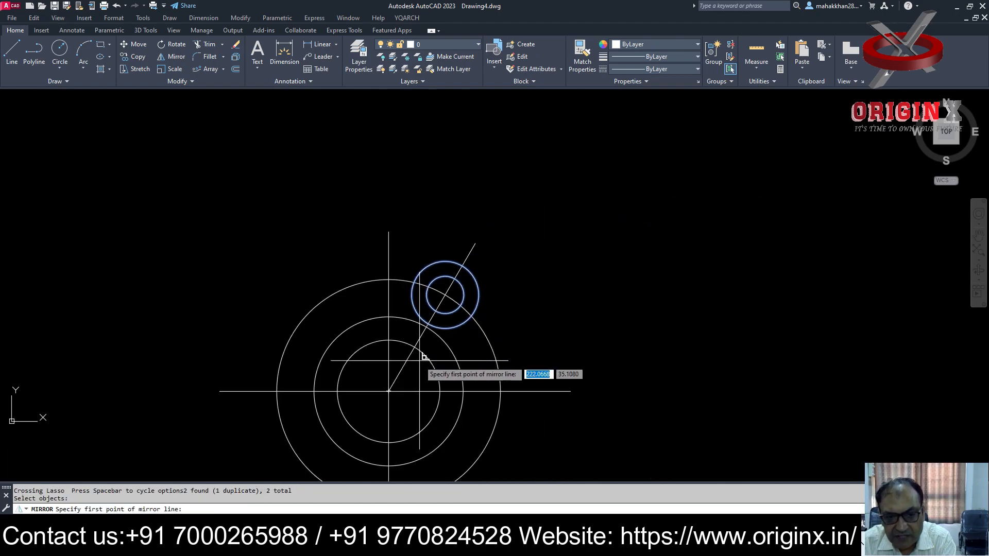
pyautogui.click(388, 391)
pyautogui.click(423, 232)
pyautogui.write('n')
pyautogui.press('Return')
pyautogui.moveTo(594, 349)
pyautogui.mouseDown(button='middle')
pyautogui.moveTo(641, 271)
pyautogui.moveTo(609, 295)
pyautogui.moveTo(637, 277)
pyautogui.moveTo(605, 278)
pyautogui.moveTo(713, 249)
pyautogui.mouseUp(button='middle')
pyautogui.scroll(1, 467, 340)
pyautogui.scroll(-1, 510, 288)
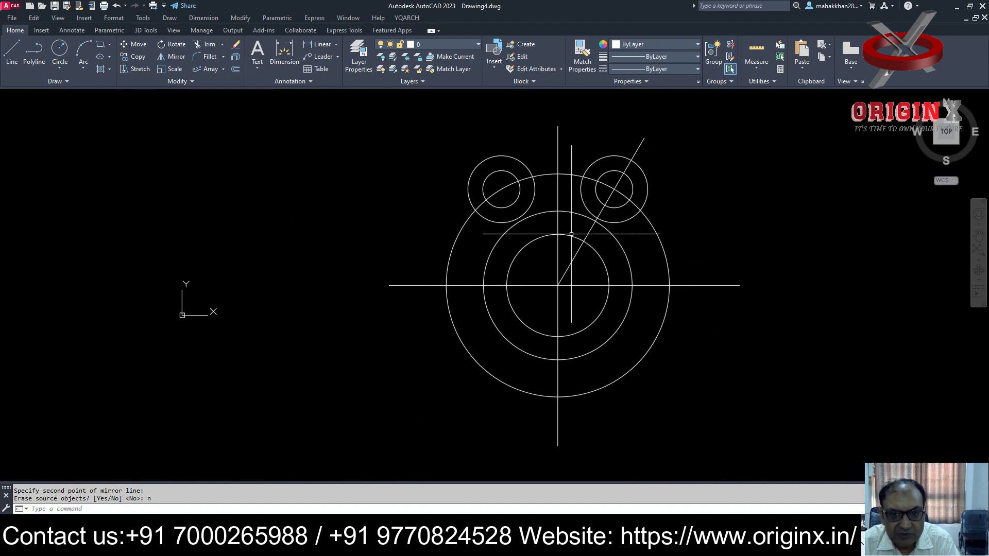
pyautogui.scroll(2, 546, 187)
pyautogui.press('Escape')
pyautogui.rightClick(778, 202)
pyautogui.write('l')
pyautogui.press('Return')
pyautogui.press('Escape')
pyautogui.scroll(1, 518, 266)
pyautogui.moveTo(518, 266); pyautogui.dragTo(488, 234, button='middle')
pyautogui.scroll(-1, 488, 233)
pyautogui.write('l')
pyautogui.press('Return')
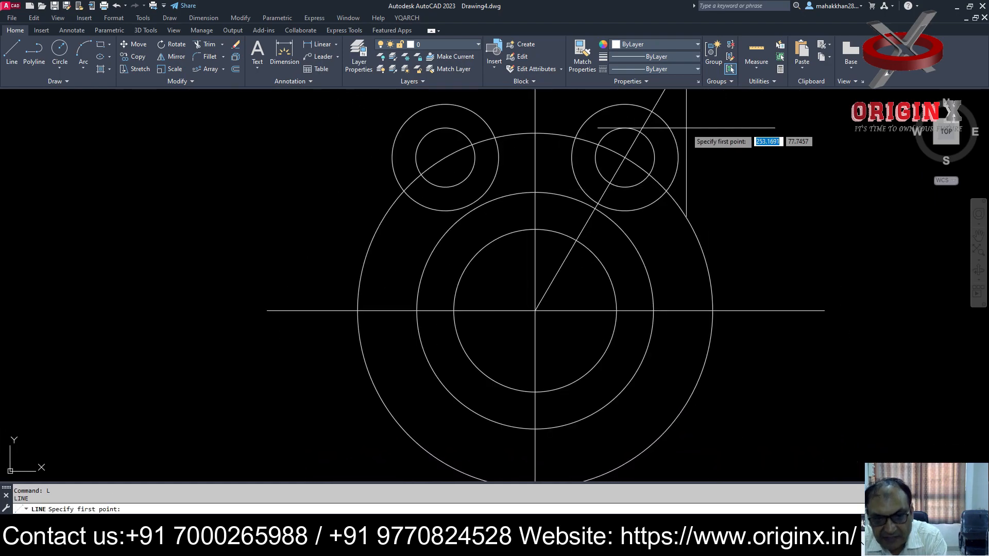
pyautogui.click(404, 191)
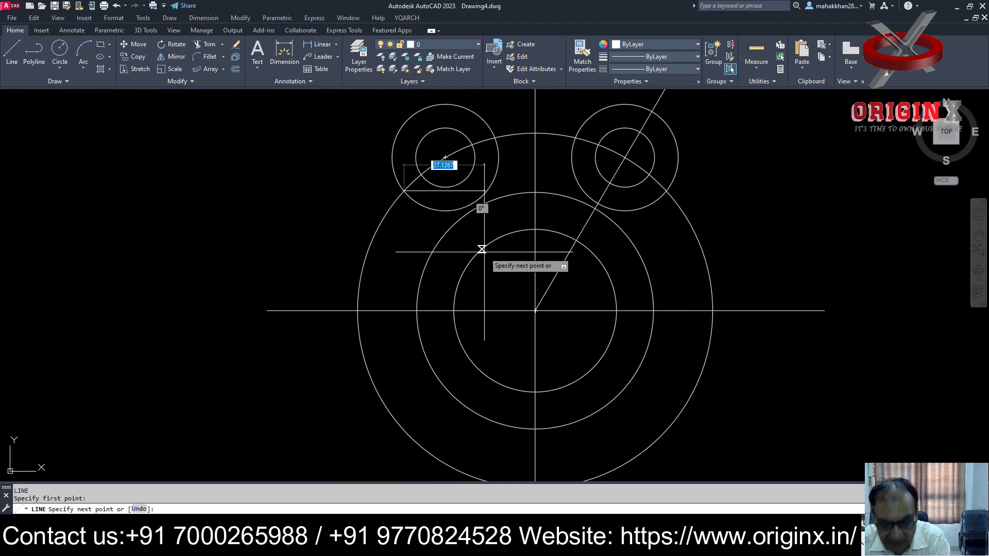
pyautogui.press('Escape')
pyautogui.press('Escape')
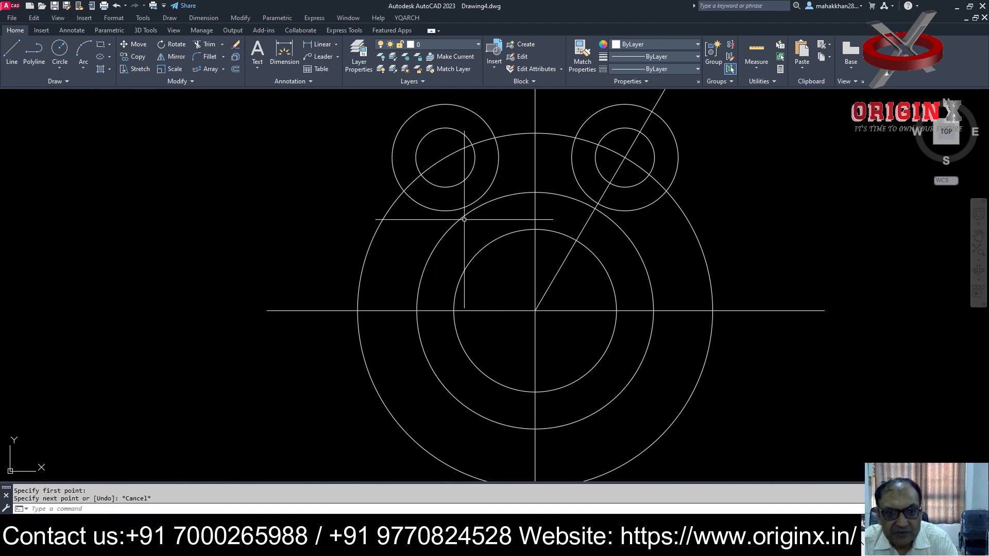
# Trim away the part of the right radius 18 circle that lies inside the outermost circle.
pyautogui.press('Return')
pyautogui.click(647, 237)
pyautogui.click(646, 204)
pyautogui.click(573, 164)
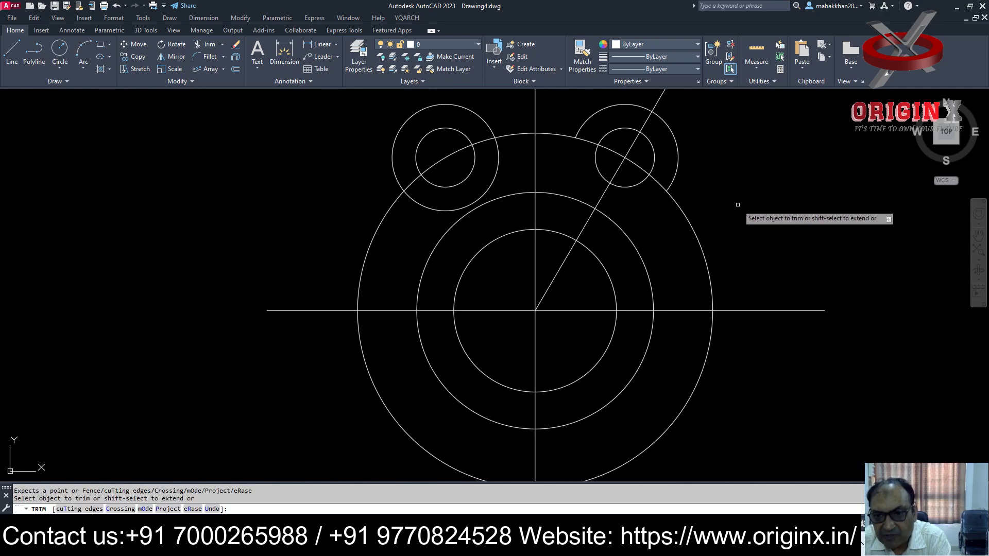
pyautogui.press('Escape')
# Draw a slanted line from the trimmed arc's lower right end inward, crossing the diameter 80 circle, with ortho off.
pyautogui.write('l')
pyautogui.press('Return')
pyautogui.click(666, 190)
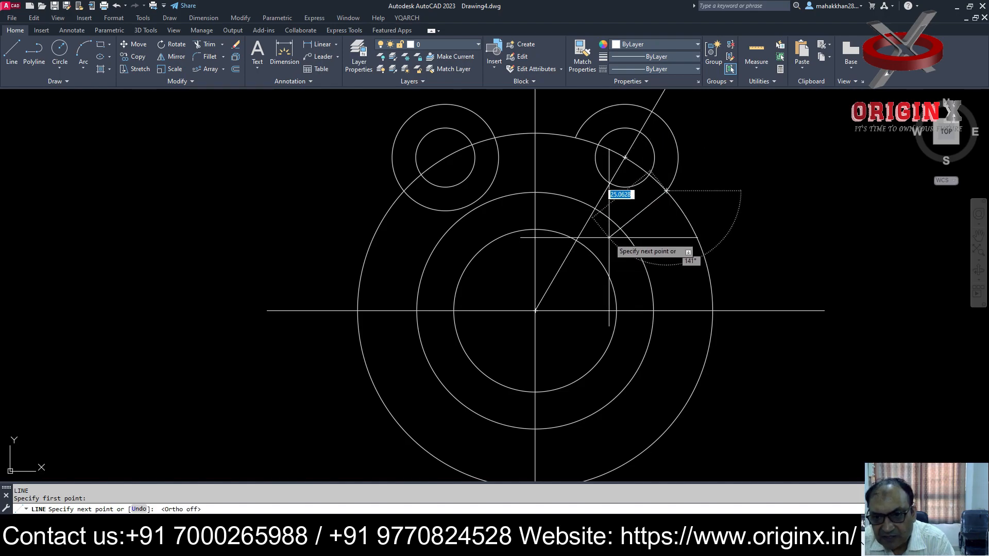
pyautogui.click(619, 250)
pyautogui.press('Escape')
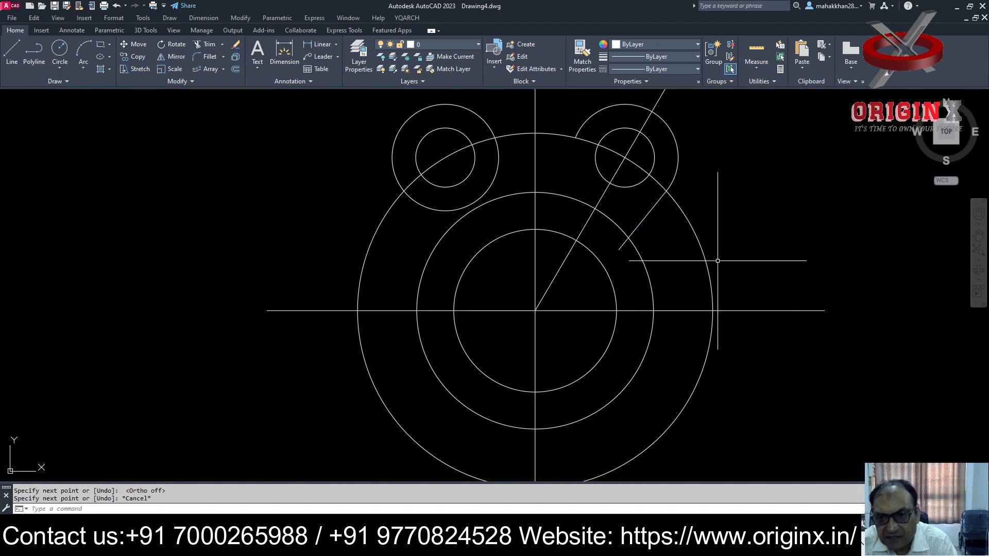
# Try to mirror the short slanted line about the long slanted centre line.
pyautogui.write('mi')
pyautogui.press('Return')
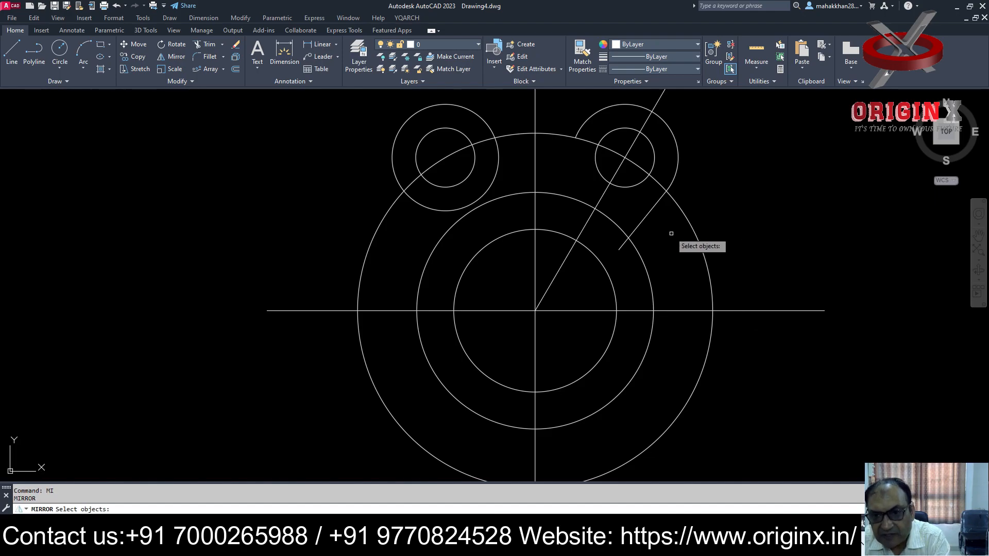
pyautogui.click(647, 214)
pyautogui.press('Return')
pyautogui.click(625, 157)
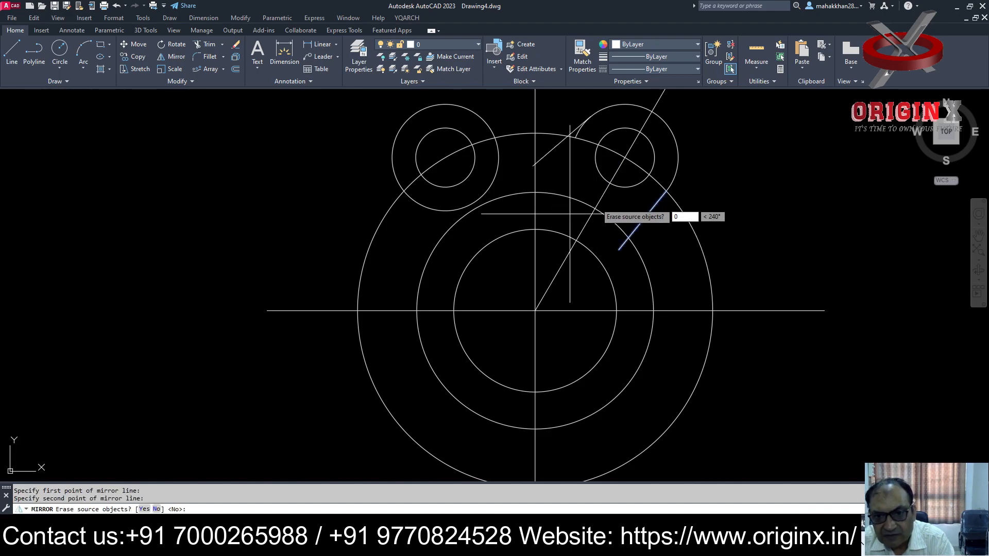
pyautogui.click(594, 207)
pyautogui.press('Escape')
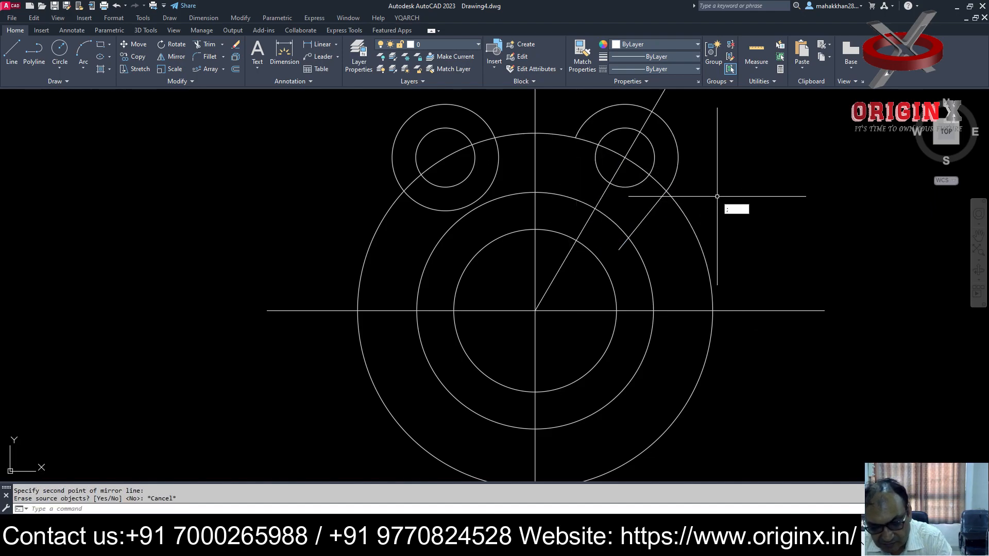
pyautogui.write('l')
pyautogui.press('Return')
pyautogui.click(576, 137)
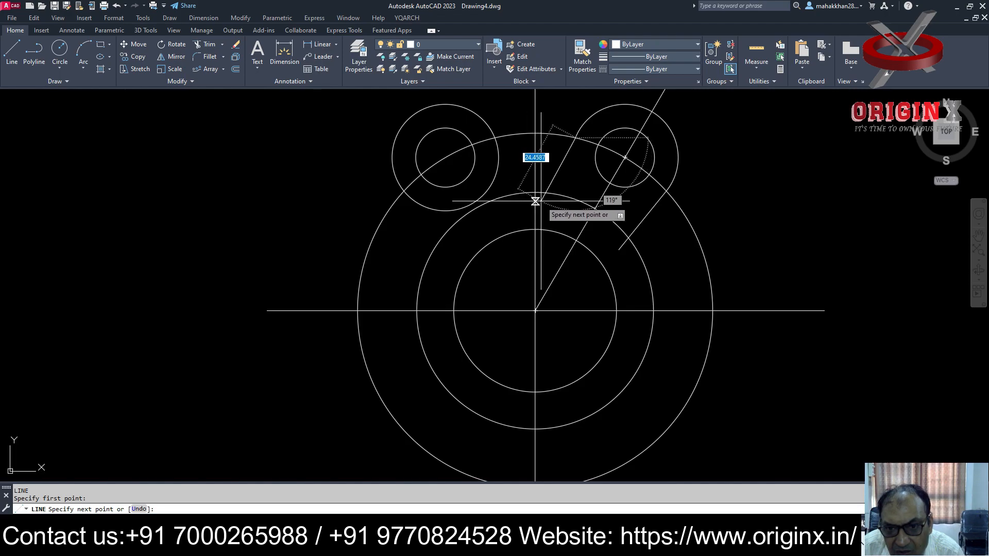
pyautogui.press('Escape')
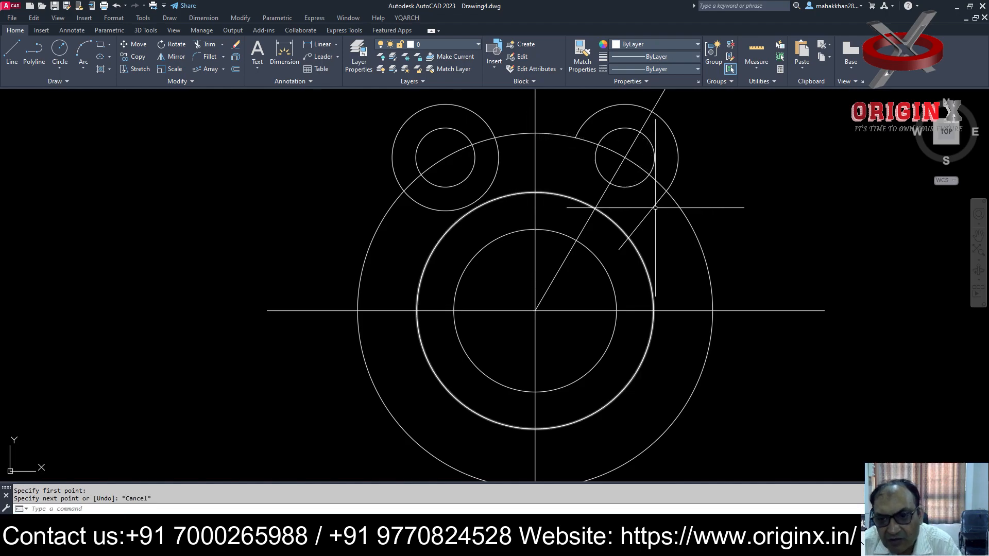
# Mirror the short slanted line about the angled centre line through the right small circles, keeping the original.
pyautogui.write('mi')
pyautogui.press('Return')
pyautogui.click(654, 207)
pyautogui.press('Return')
pyautogui.click(627, 151)
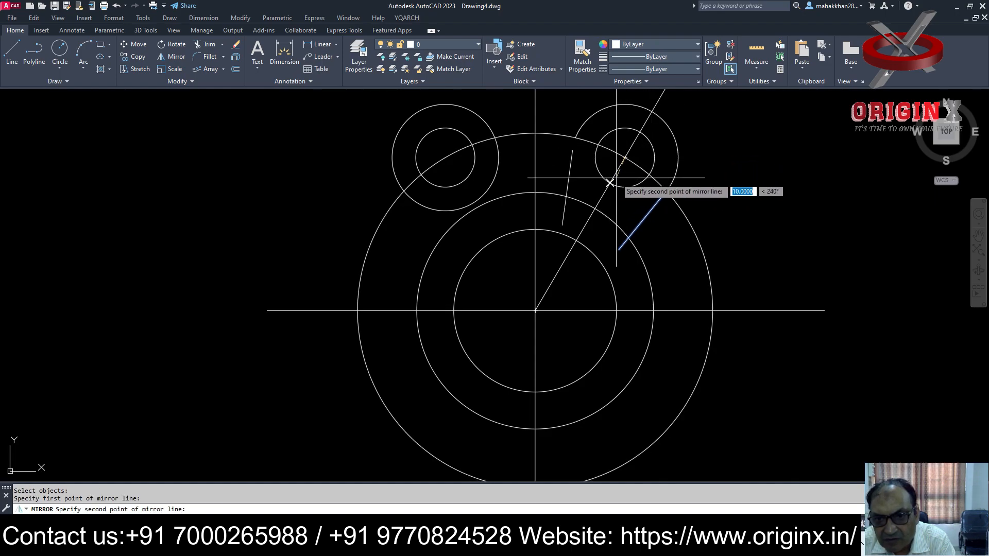
pyautogui.click(612, 183)
pyautogui.write('n')
pyautogui.press('Return')
pyautogui.press('Escape')
# Trim the inner ends of both short slanted lines back to the diameter 80 circle.
pyautogui.write('TR')
pyautogui.press('Return')
pyautogui.click(624, 244)
pyautogui.click(551, 201)
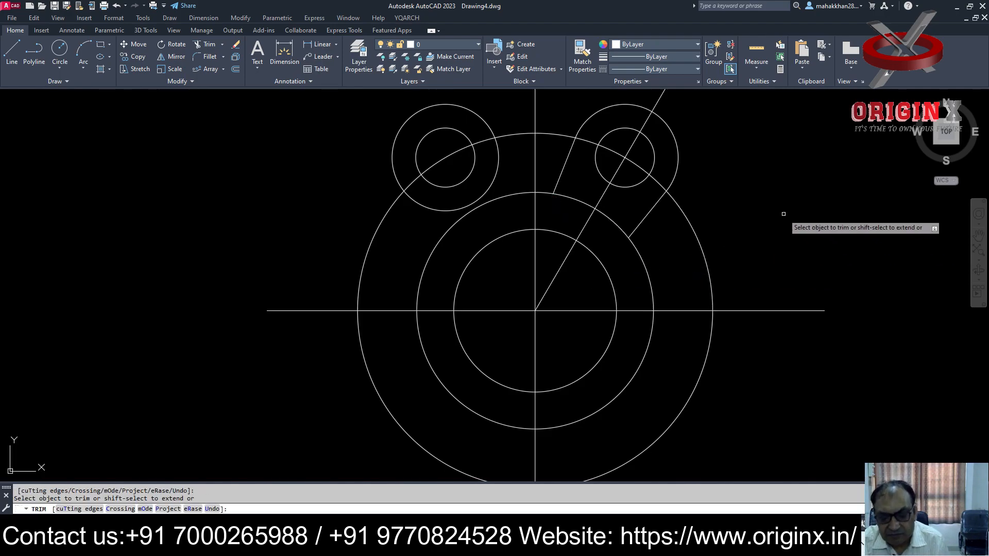
# Fillet the outer circles of the two lugs together with a radius of 17 across the vertical centre line.
pyautogui.press('Escape')
pyautogui.press('Return')
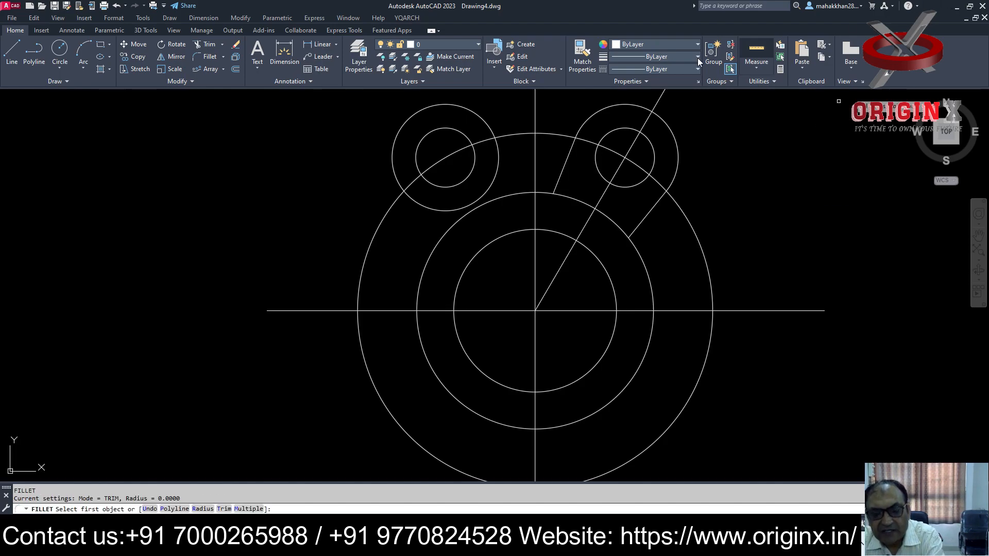
pyautogui.click(579, 131)
pyautogui.click(488, 126)
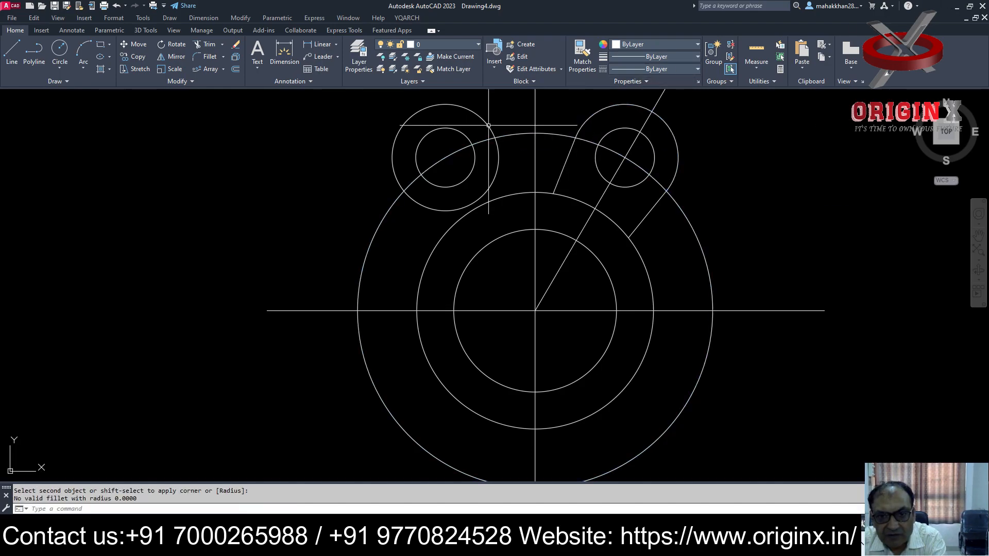
pyautogui.press('Escape')
pyautogui.write('f')
pyautogui.press('Return')
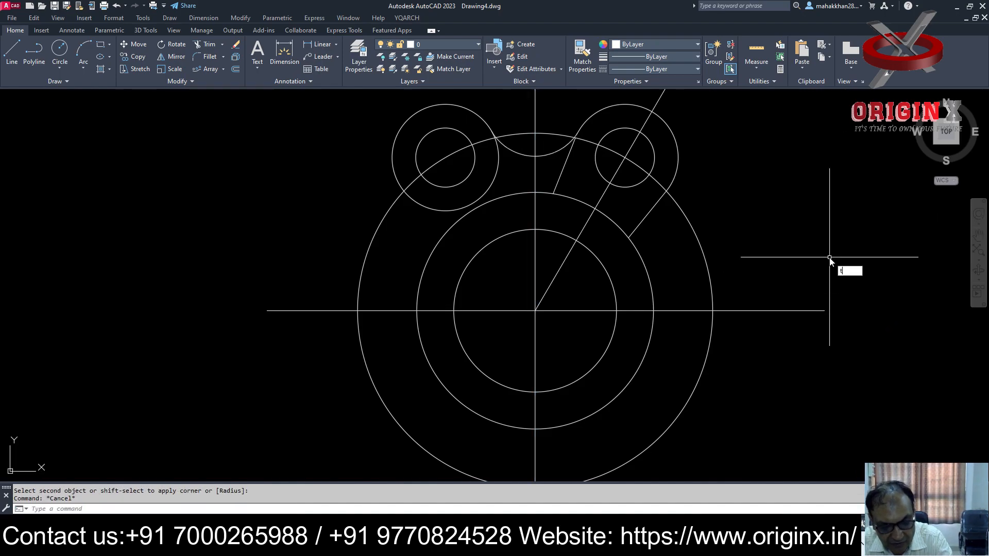
# Trim away the right lug's short slanted line nearest the vertical centre line and the angled line beyond the lug centre.
pyautogui.press('Return')
pyautogui.scroll(3, 772, 165)
pyautogui.scroll(-3, 680, 227)
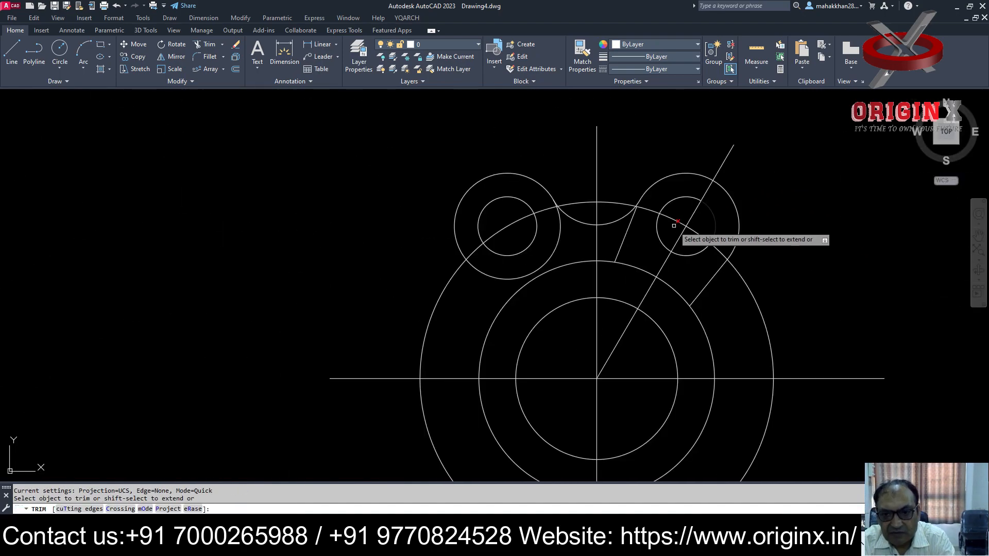
pyautogui.press('Escape')
pyautogui.press('Return')
pyautogui.click(649, 241)
pyautogui.scroll(-4, 583, 236)
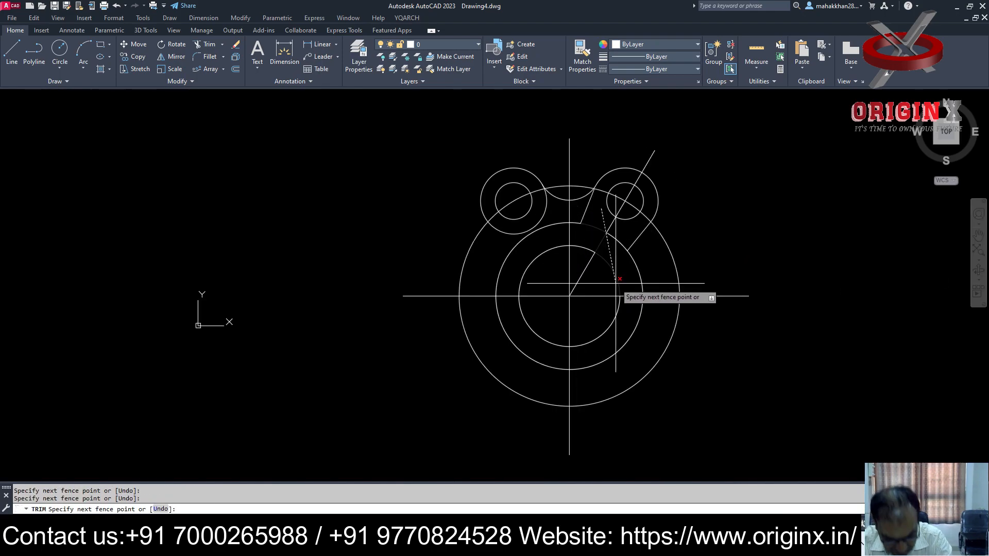
pyautogui.scroll(2, 625, 288)
pyautogui.scroll(2, 502, 195)
pyautogui.press('Escape')
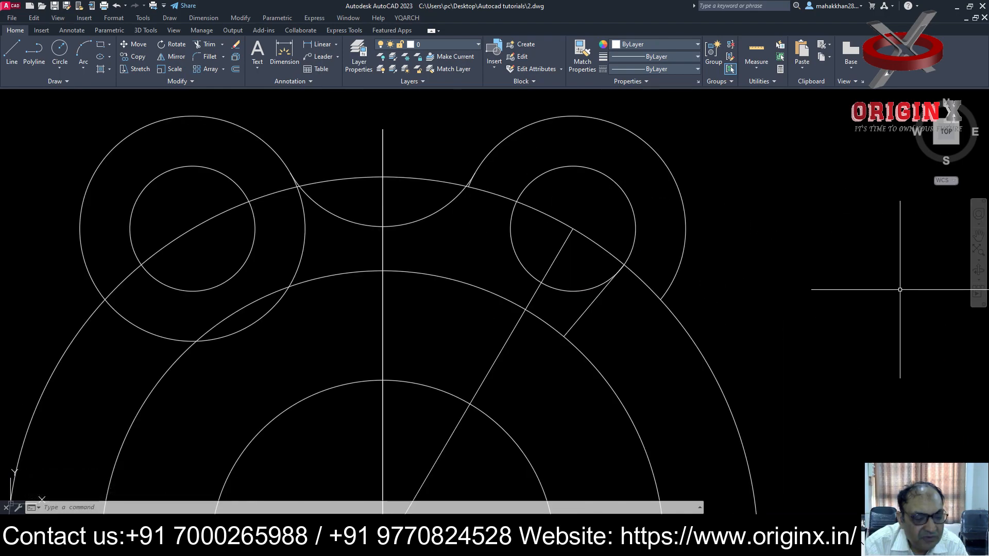
pyautogui.scroll(-3, 883, 287)
pyautogui.scroll(3, 872, 294)
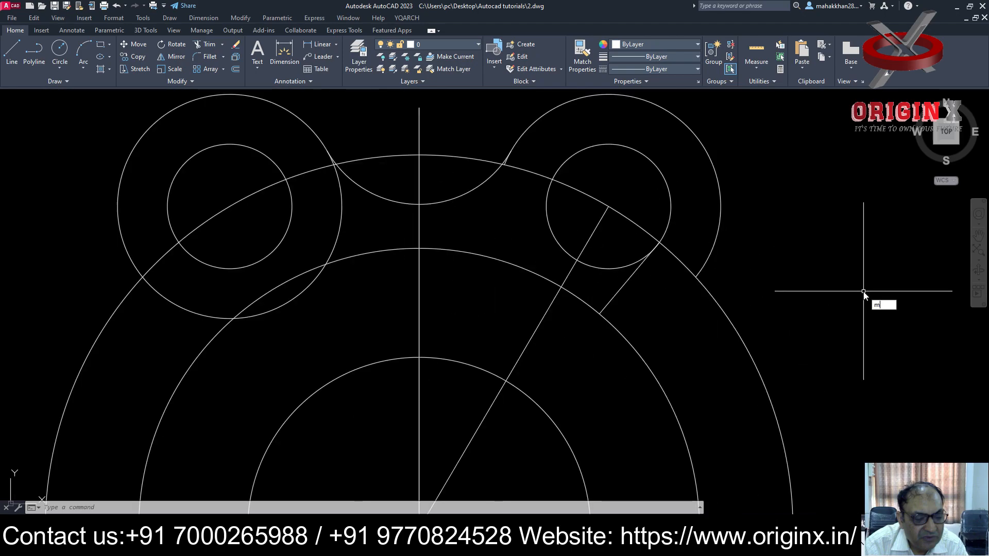
pyautogui.press('Return')
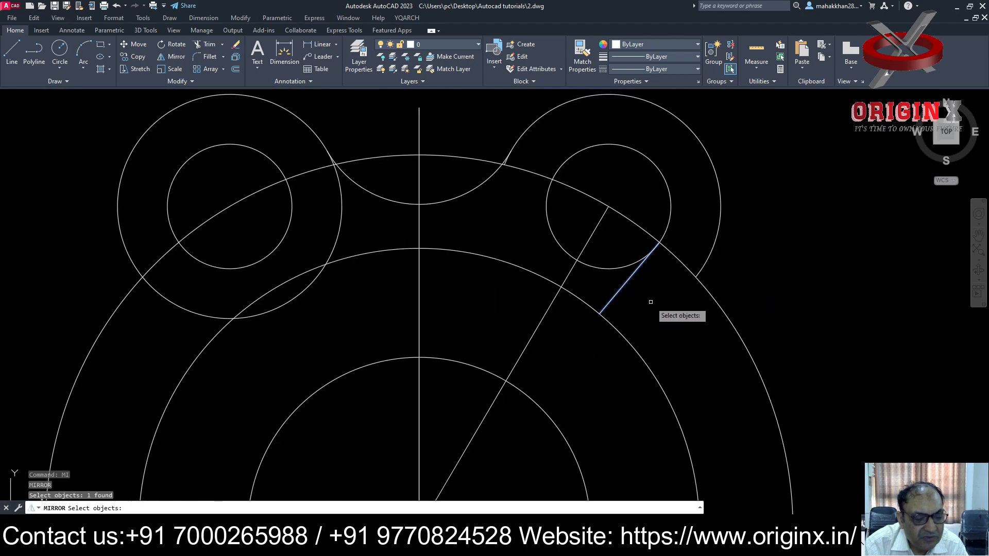
pyautogui.press('Return')
pyautogui.scroll(-4, 536, 335)
pyautogui.click(495, 405)
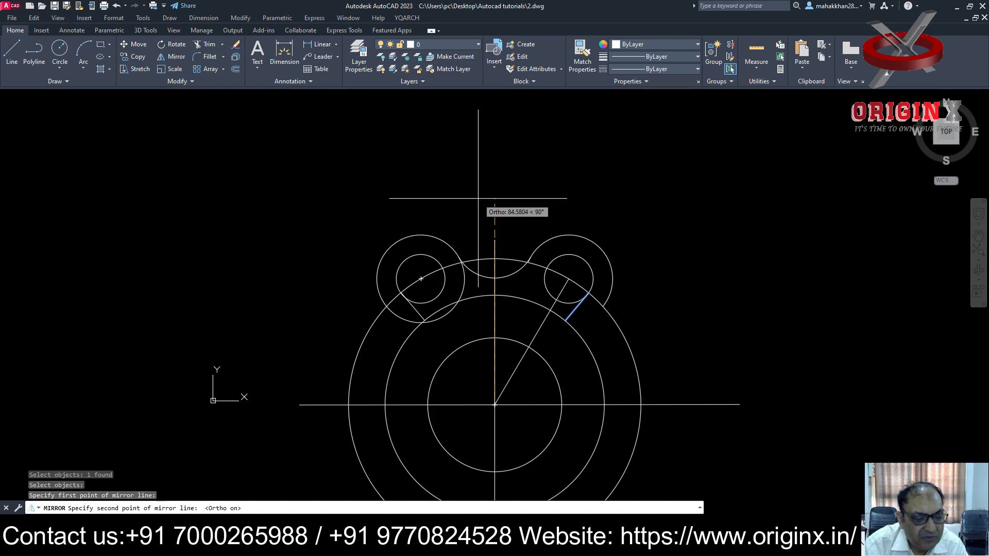
pyautogui.press('Escape')
pyautogui.scroll(2, 654, 344)
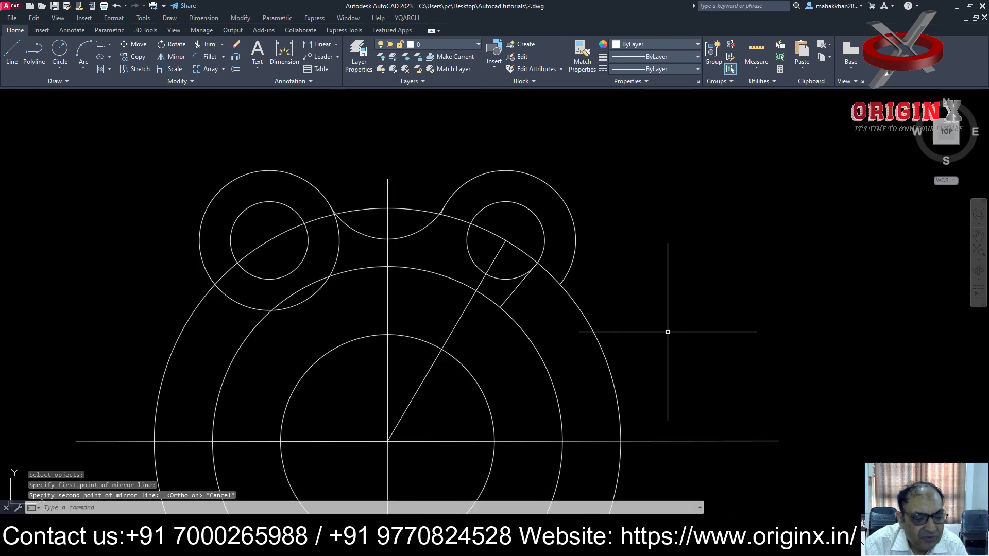
# Move the short slanted line from its outer end to the lower end of the right lug's outer arc.
pyautogui.write('m')
pyautogui.press('Return')
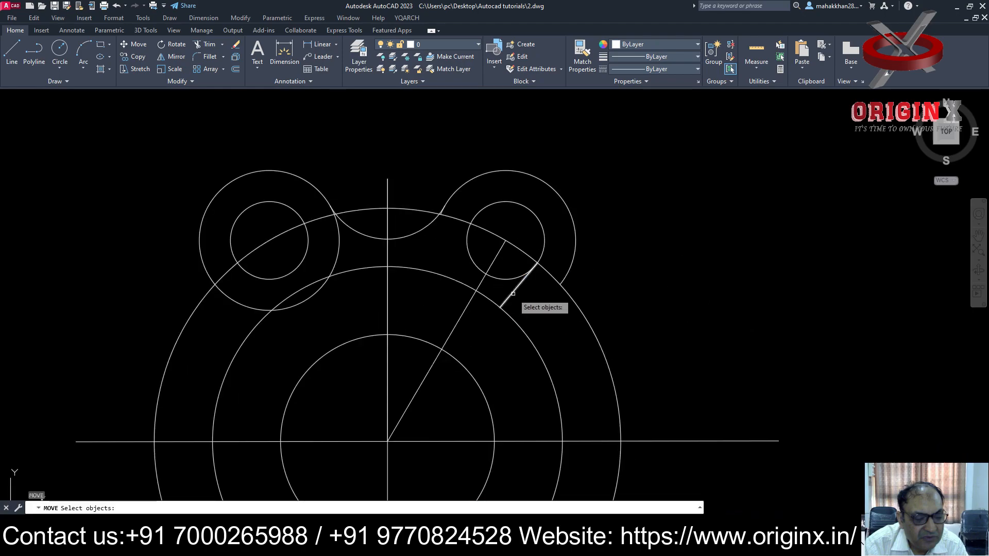
pyautogui.press('Return')
pyautogui.click(536, 265)
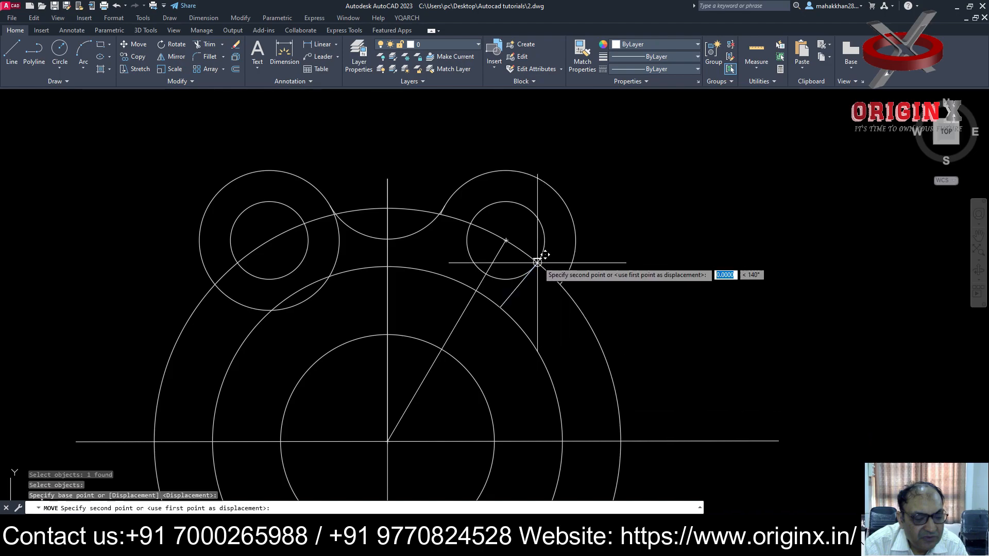
pyautogui.click(561, 284)
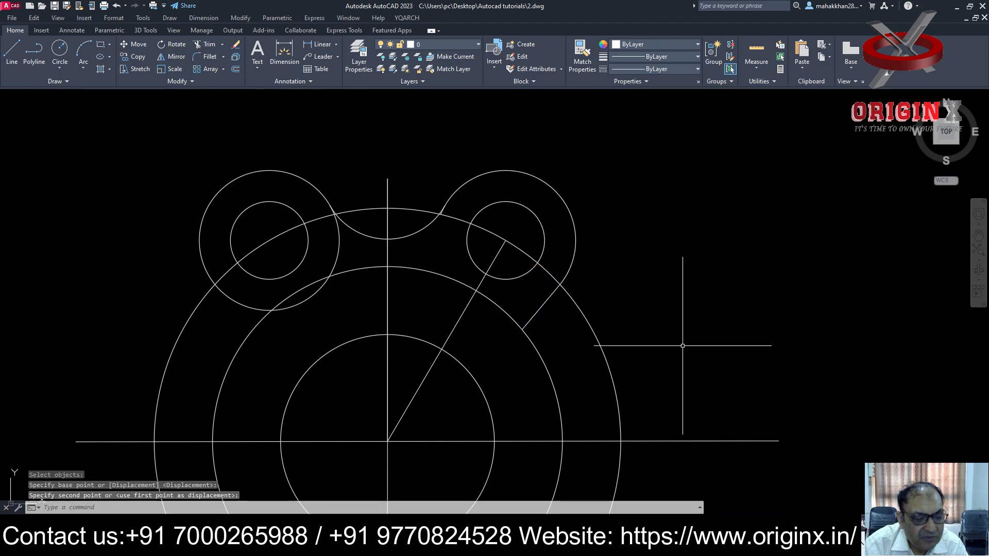
pyautogui.scroll(-2, 683, 346)
# Mirror the short slanted line about the vertical centre line, keeping the original.
pyautogui.press('Escape')
pyautogui.write('mi')
pyautogui.press('Return')
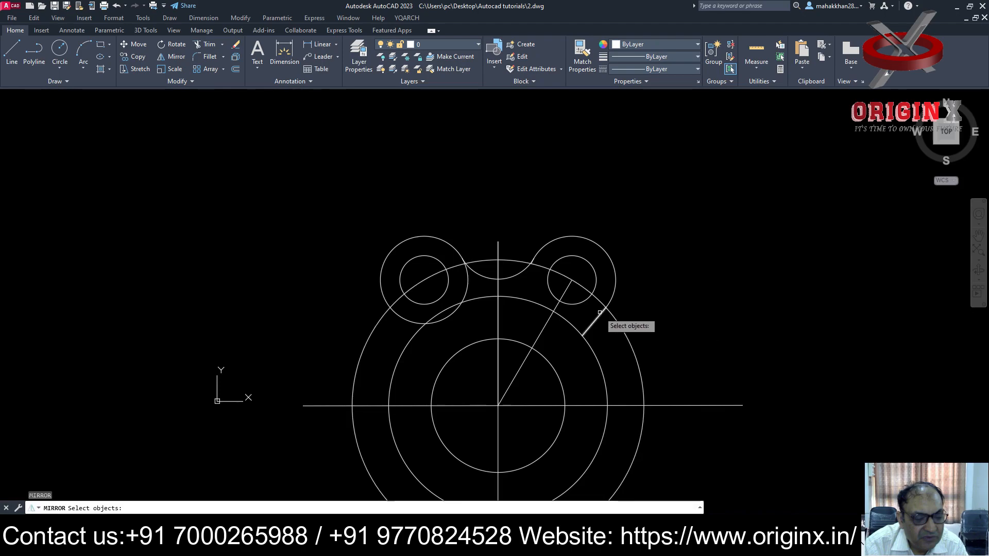
pyautogui.press('Return')
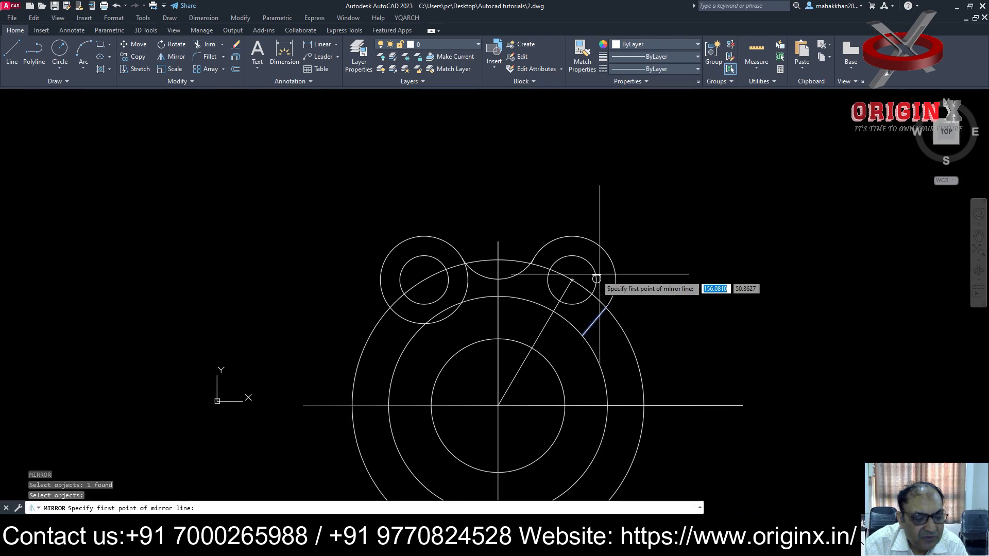
pyautogui.click(498, 406)
pyautogui.click(637, 230)
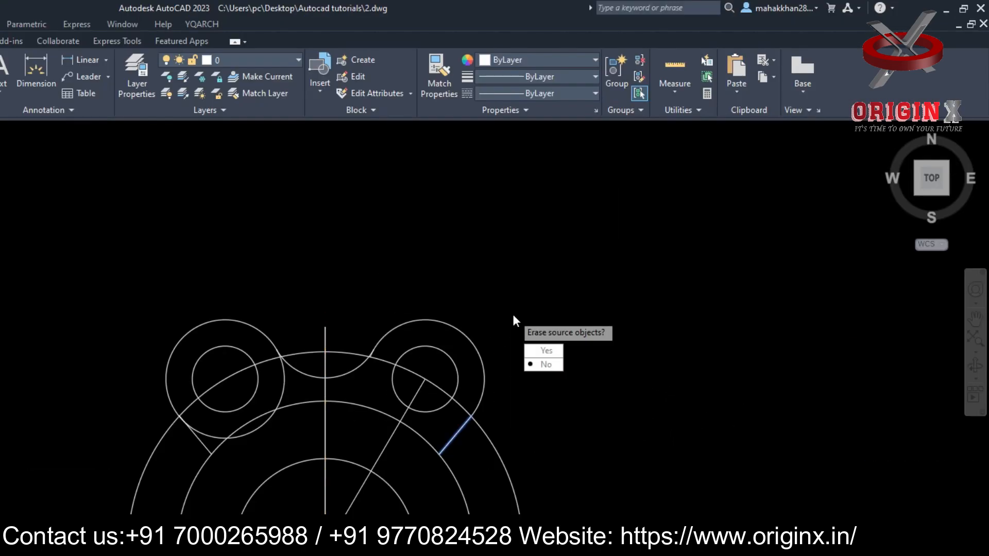
pyautogui.write('n')
pyautogui.press('Return')
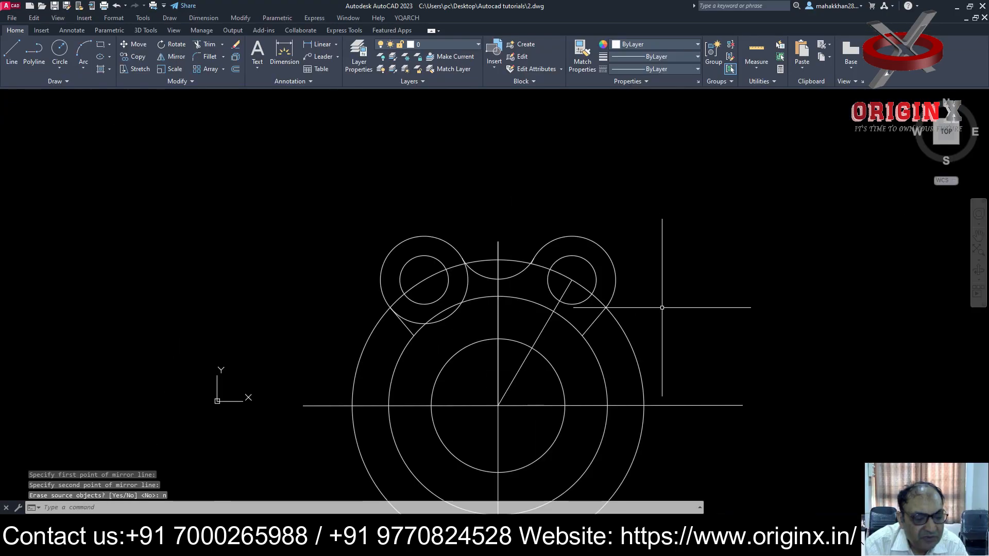
# Trim away the inner portion of the left lug's outer circle between the slanted line and the connecting fillet.
pyautogui.moveTo(623, 266); pyautogui.dragTo(649, 215, button='middle')
pyautogui.scroll(2, 407, 282)
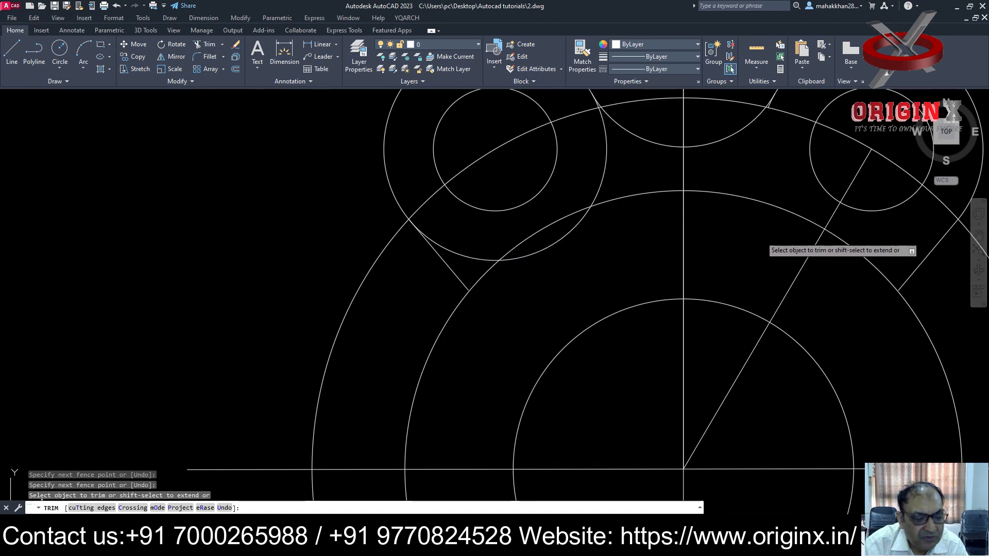
pyautogui.scroll(-5, 630, 280)
pyautogui.scroll(2, 639, 280)
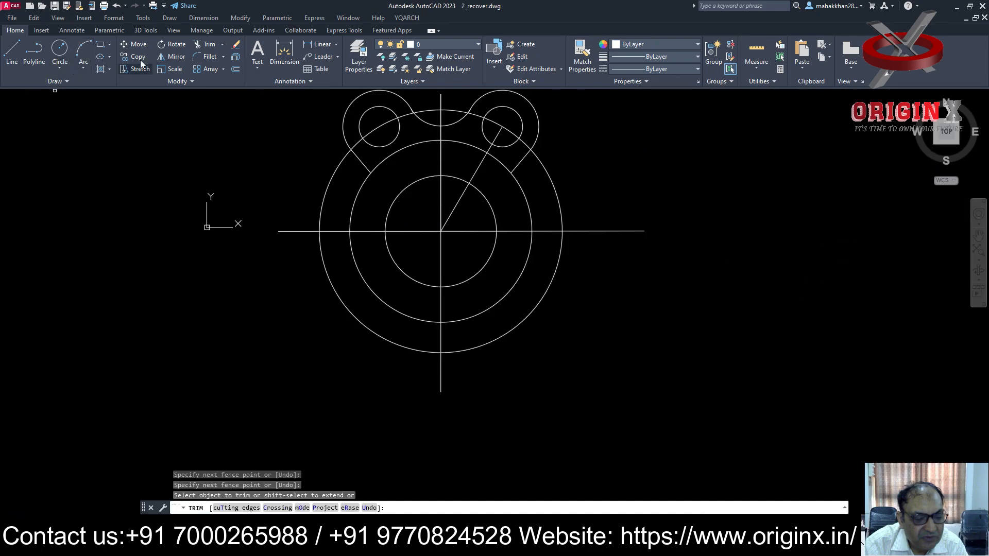
pyautogui.write('f')
pyautogui.press('Return')
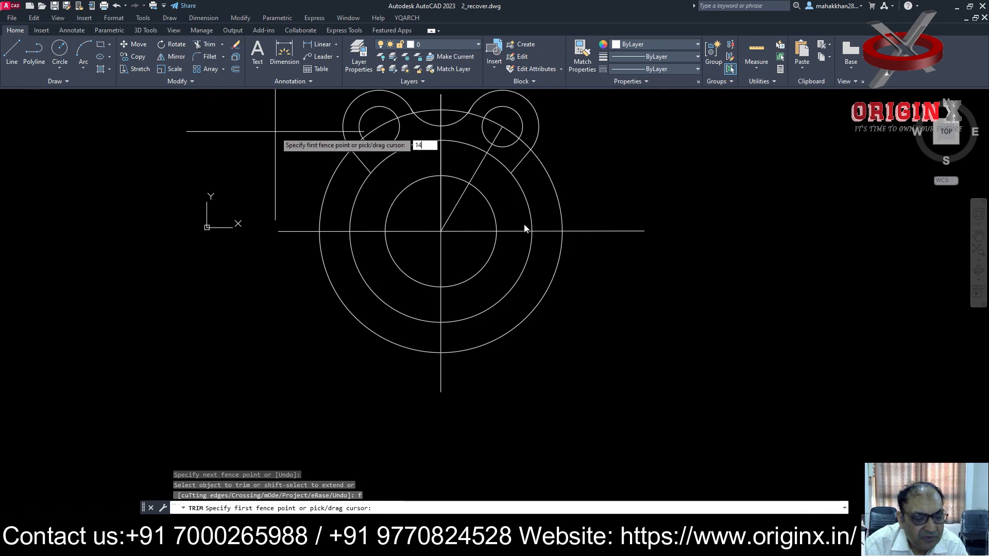
pyautogui.press('Return')
pyautogui.press('Escape')
# Fillet the left lug's slanted line into the diameter 80 circle with a radius of 14.
pyautogui.write('f')
pyautogui.press('Return')
pyautogui.write('r')
pyautogui.press('Return')
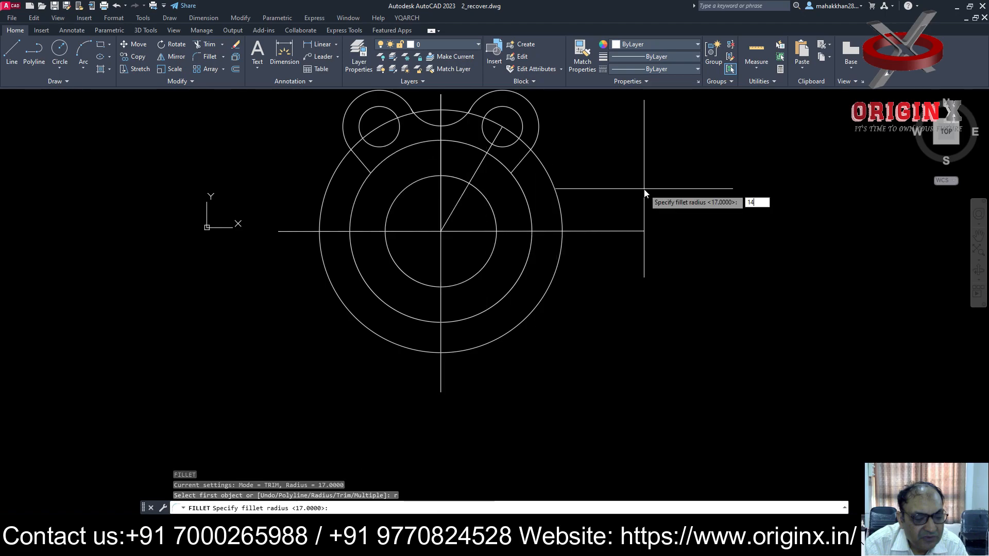
pyautogui.write('14')
pyautogui.press('Return')
pyautogui.scroll(5, 361, 165)
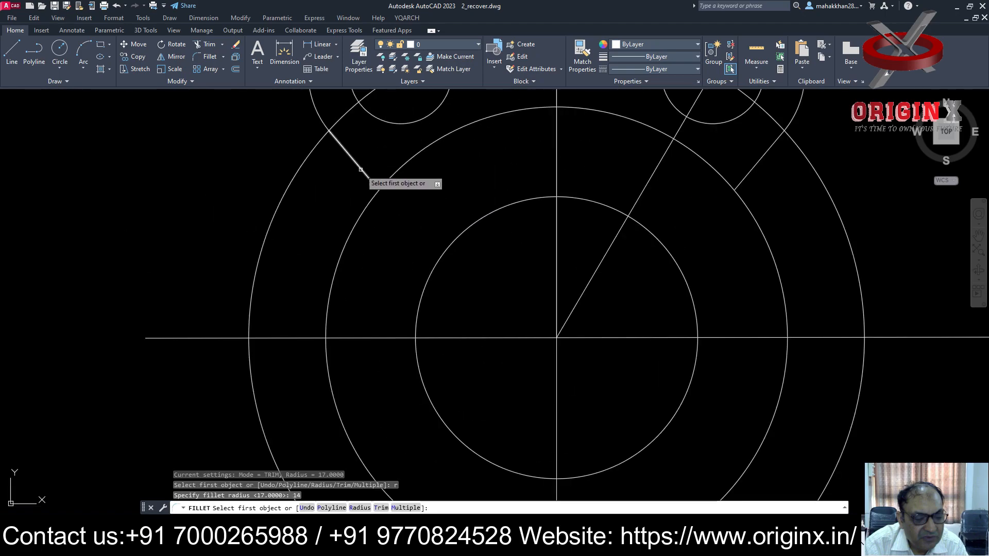
pyautogui.click(361, 169)
pyautogui.click(352, 219)
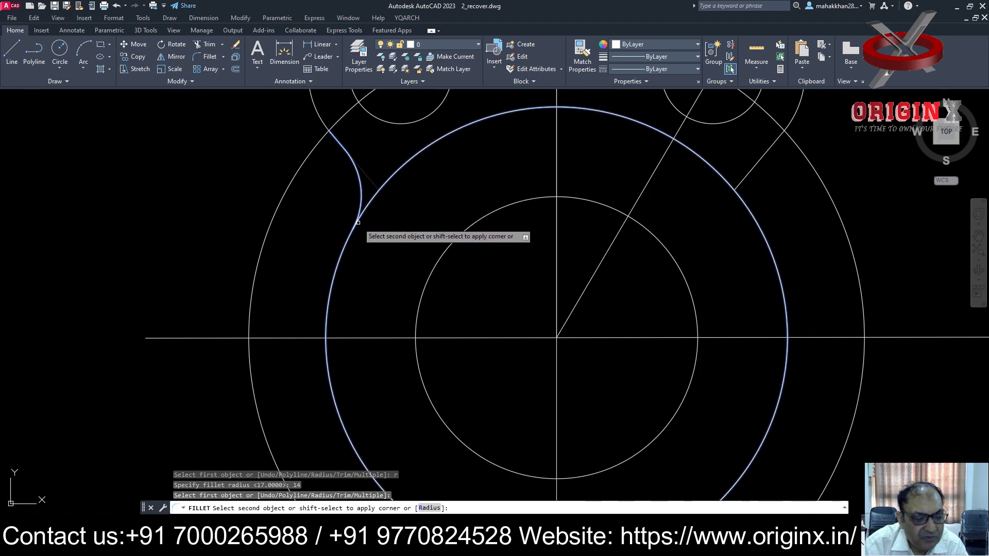
pyautogui.scroll(-4, 314, 195)
# Fillet the right lug's slanted line into the diameter 80 circle with the same radius of 14.
pyautogui.press('Return')
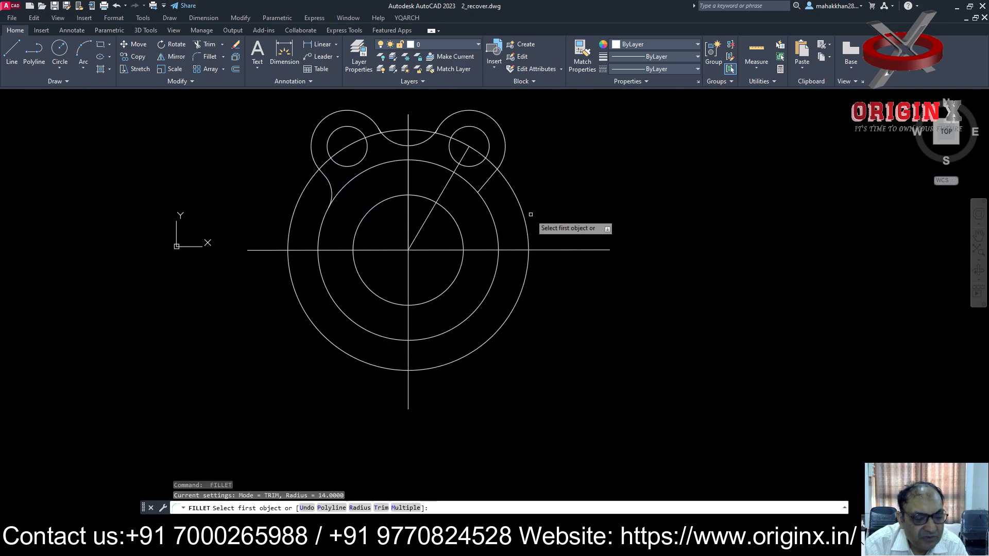
pyautogui.click(490, 183)
pyautogui.click(486, 206)
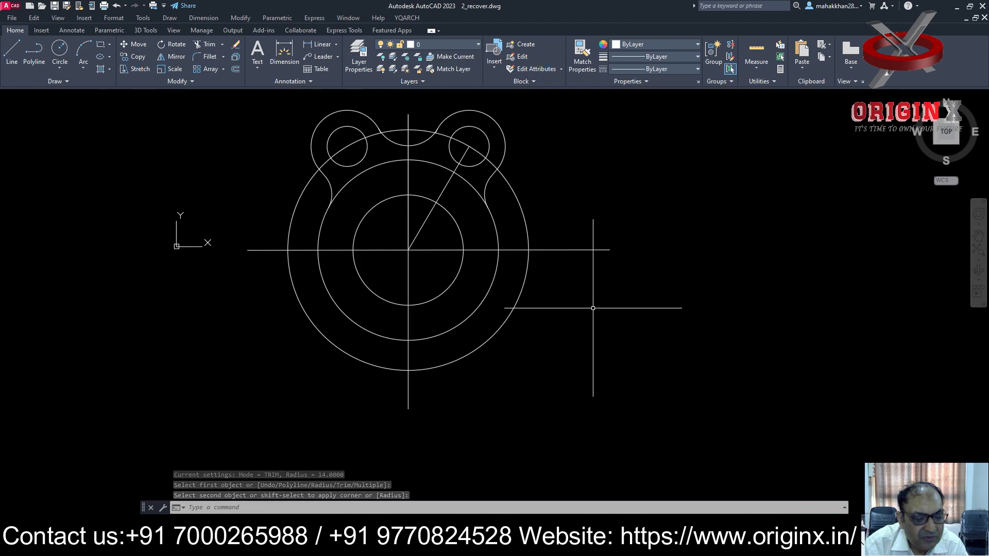
# Offset the angled line through the right lug's centre by 4 to both sides.
pyautogui.scroll(2, 466, 126)
pyautogui.scroll(2, 466, 132)
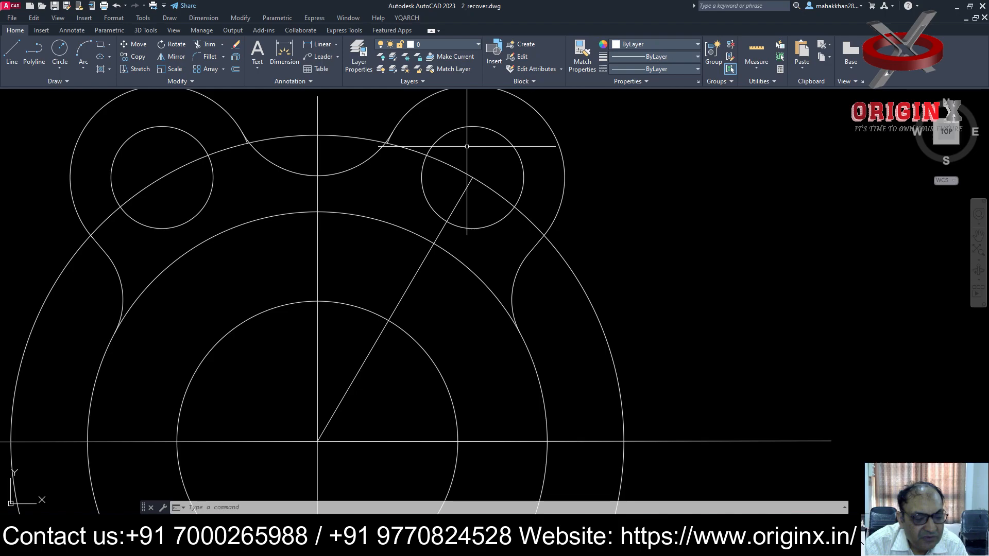
pyautogui.scroll(3, 490, 170)
pyautogui.scroll(-3, 494, 173)
pyautogui.press('Return')
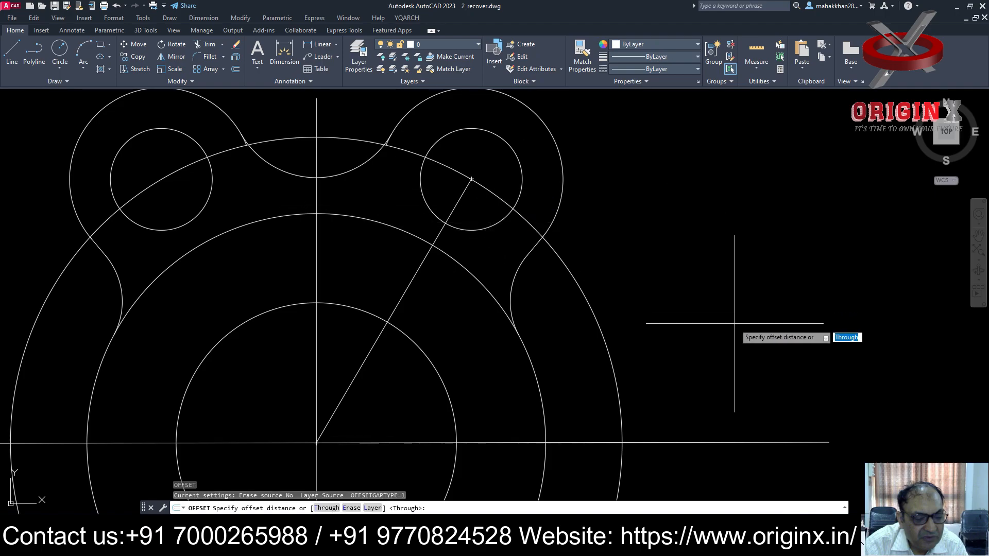
pyautogui.press('Return')
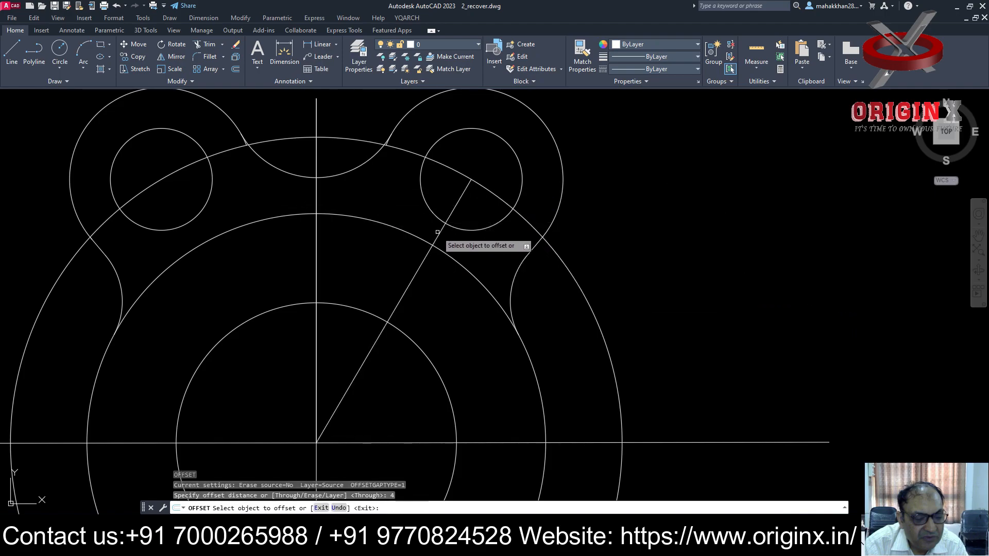
pyautogui.click(441, 234)
pyautogui.click(444, 240)
pyautogui.click(440, 234)
pyautogui.click(314, 229)
pyautogui.scroll(-4, 288, 330)
pyautogui.scroll(4, 329, 361)
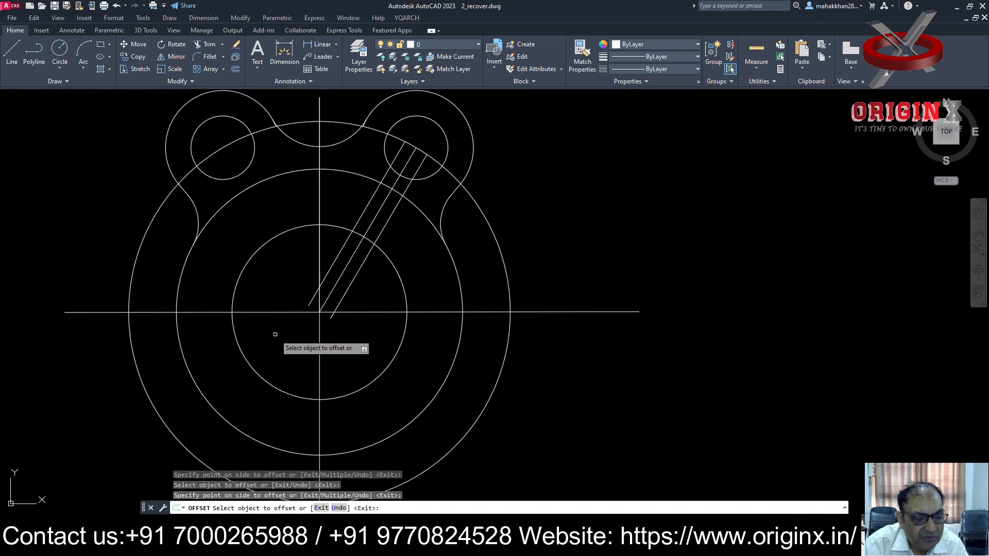
pyautogui.press('Escape')
# Try to mirror the three parallel angled lines about the vertical centre line.
pyautogui.press('Return')
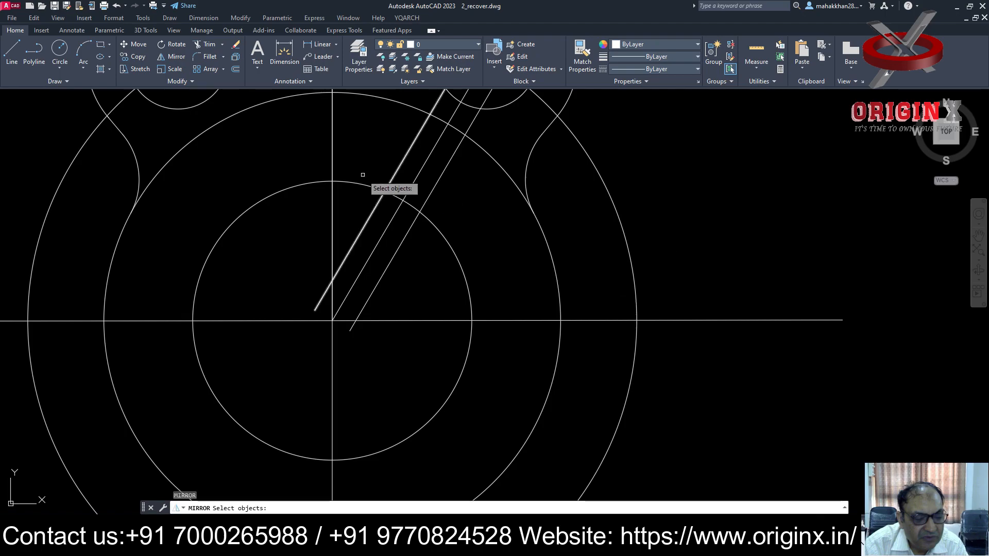
pyautogui.moveTo(411, 146); pyautogui.dragTo(467, 196)
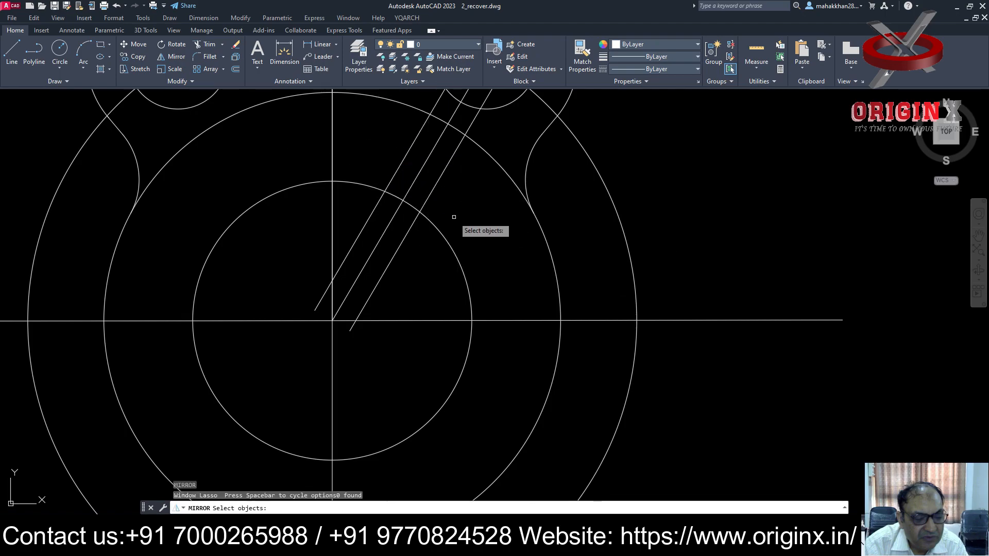
pyautogui.click(431, 191)
pyautogui.click(421, 169)
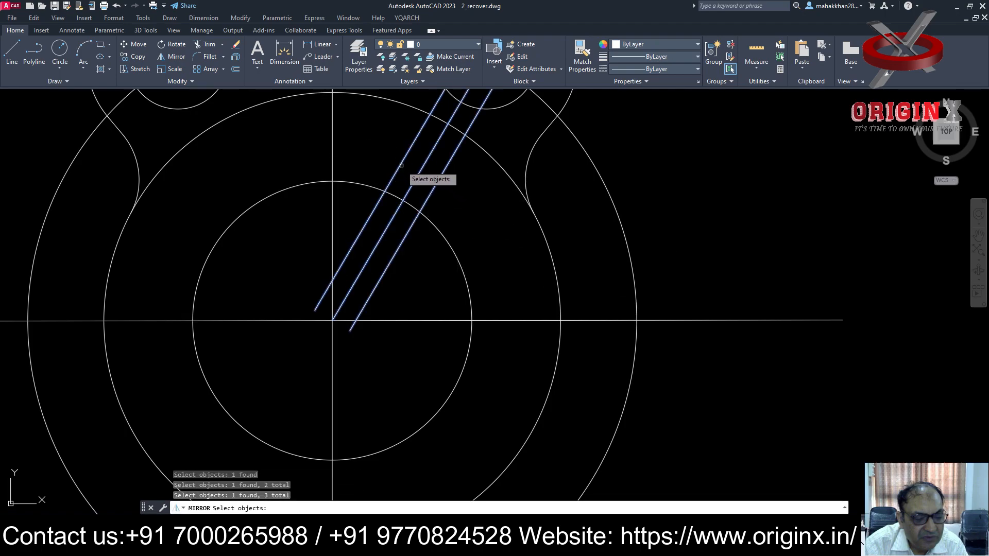
pyautogui.press('Return')
pyautogui.click(332, 321)
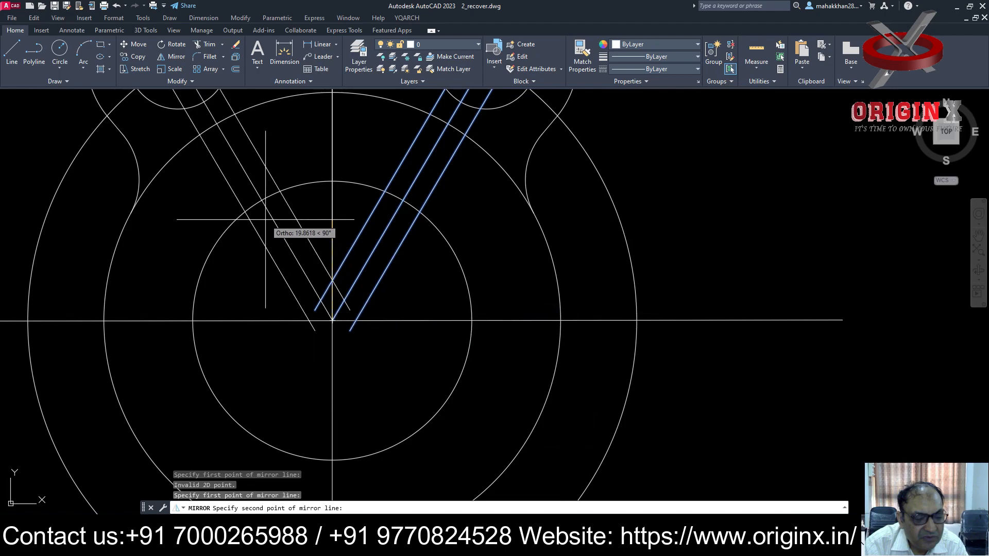
pyautogui.scroll(-3, 265, 220)
pyautogui.click(271, 229)
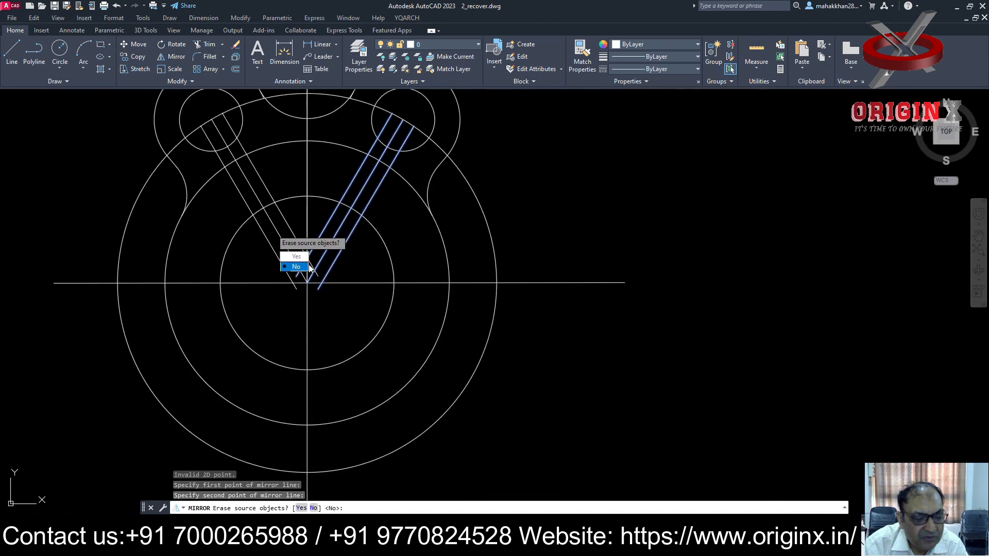
pyautogui.press('Escape')
pyautogui.scroll(-2, 652, 230)
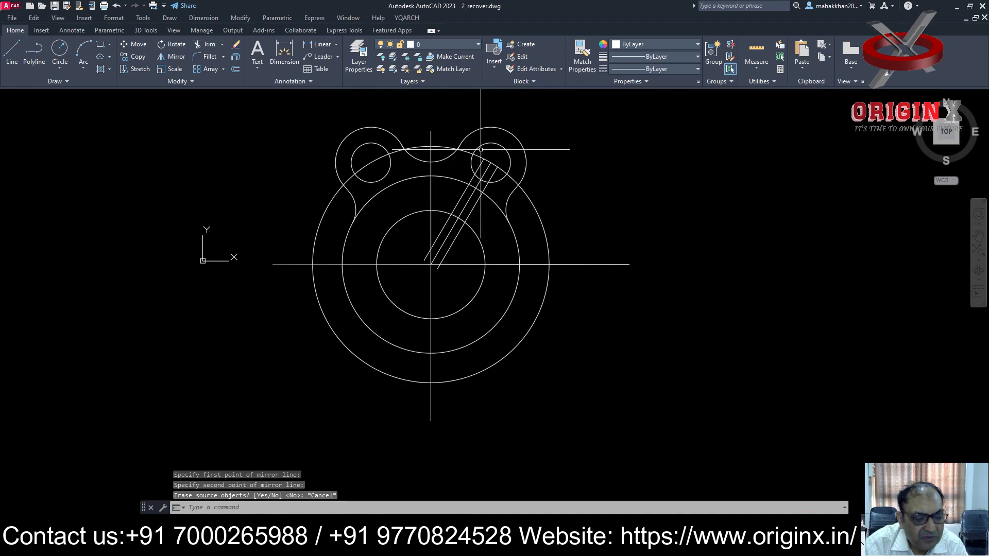
pyautogui.scroll(2, 592, 205)
pyautogui.press('Return')
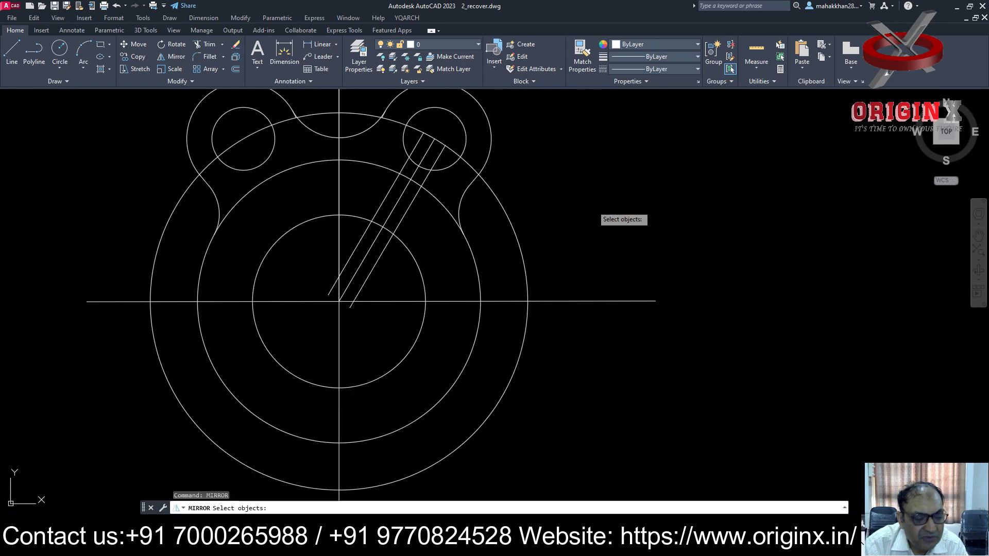
pyautogui.press('Return')
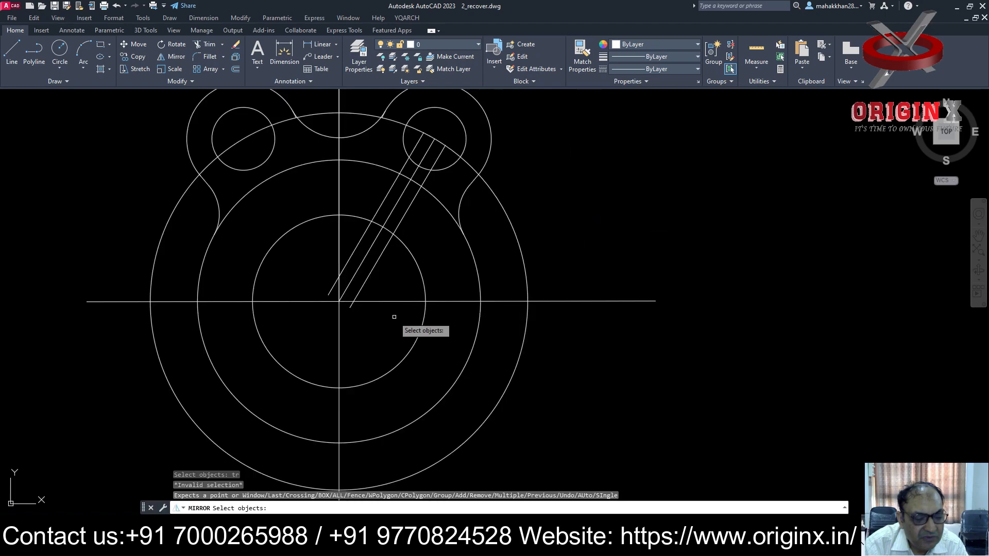
pyautogui.moveTo(395, 279)
pyautogui.mouseDown()
pyautogui.moveTo(335, 243)
pyautogui.moveTo(362, 246)
pyautogui.mouseUp()
pyautogui.press('Escape')
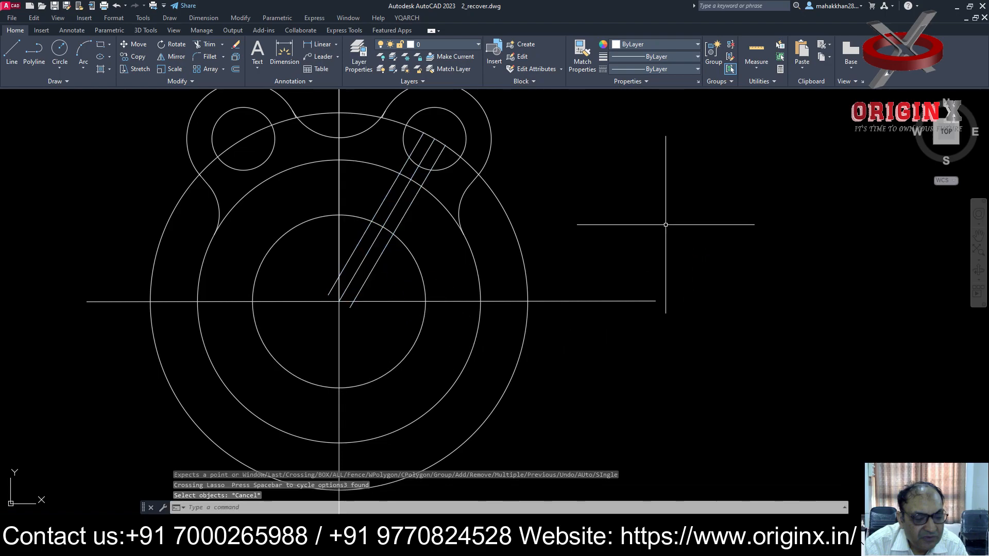
pyautogui.write('tr')
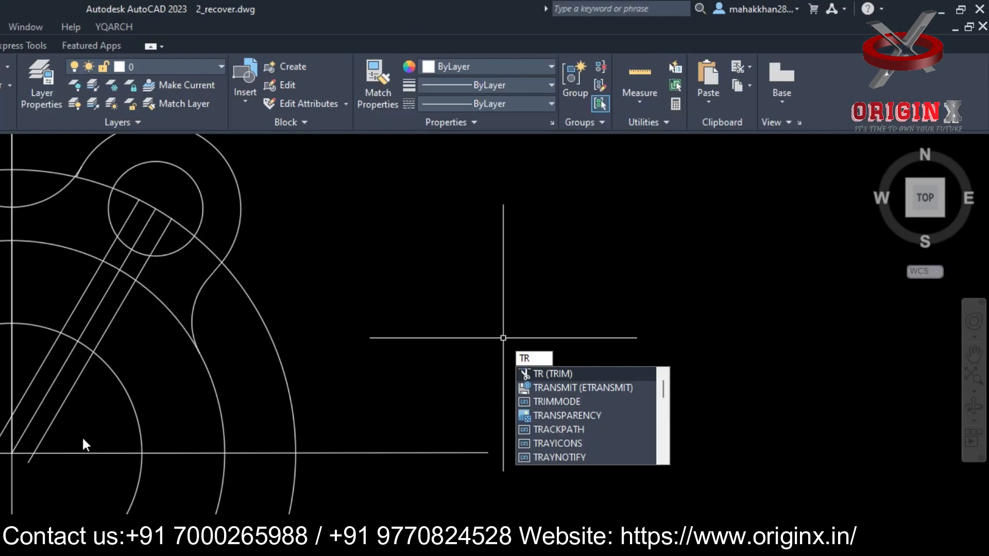
pyautogui.click(83, 439)
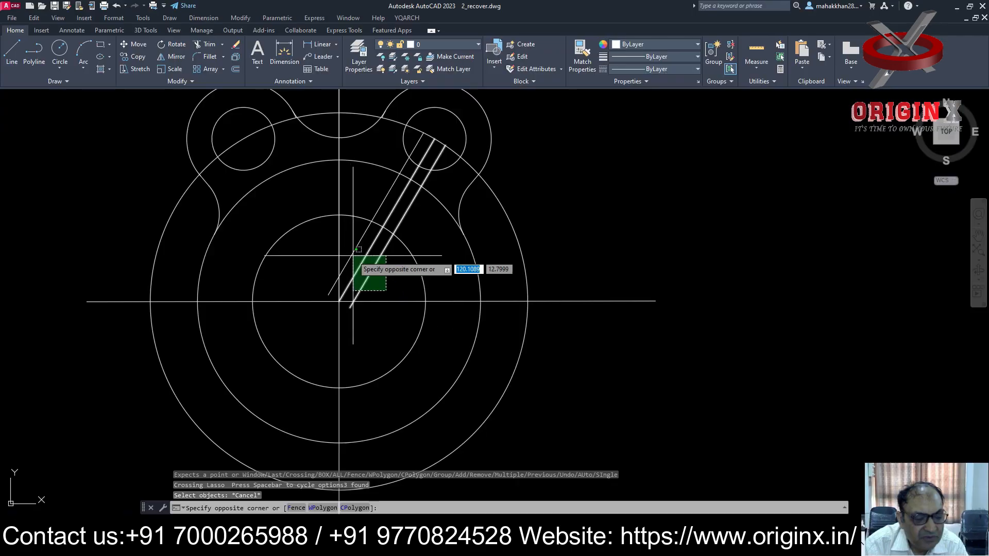
pyautogui.press('Escape')
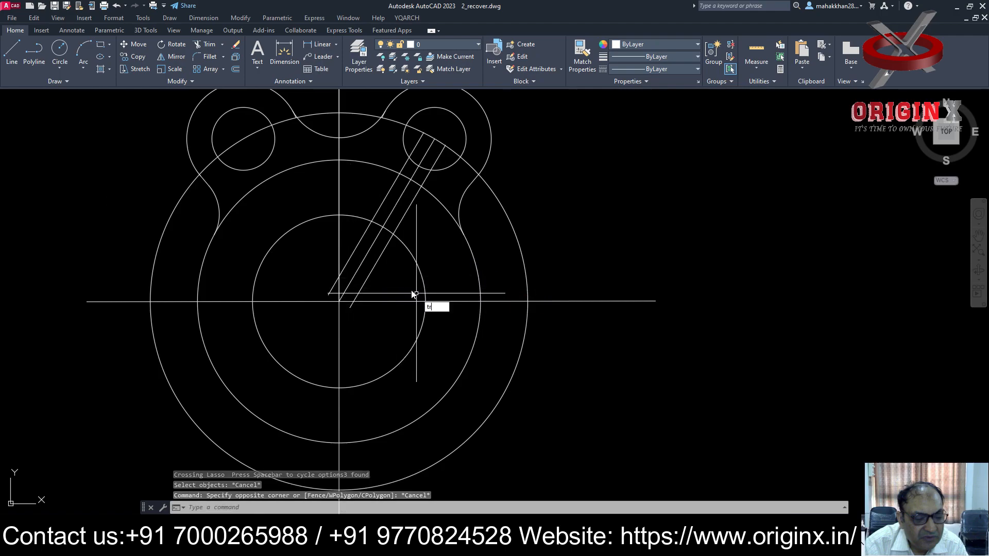
# Trim away the portions of the three parallel angled lines inside the diameter 55 circle, undoing the excess cut beyond it.
pyautogui.press('Return')
pyautogui.moveTo(387, 279); pyautogui.dragTo(351, 246)
pyautogui.moveTo(436, 231)
pyautogui.mouseDown()
pyautogui.moveTo(386, 217)
pyautogui.moveTo(475, 263)
pyautogui.mouseUp()
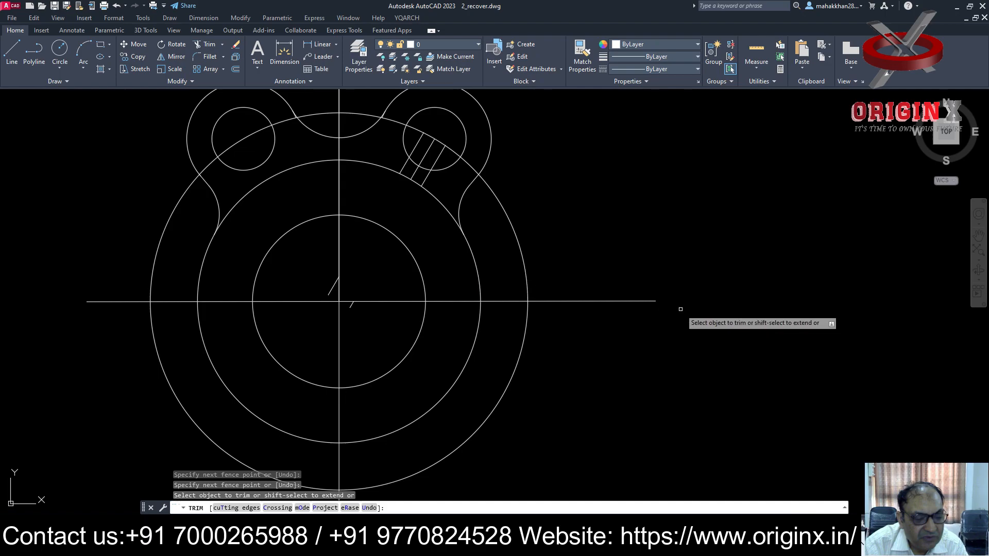
pyautogui.hotkey('ctrl', 'z')
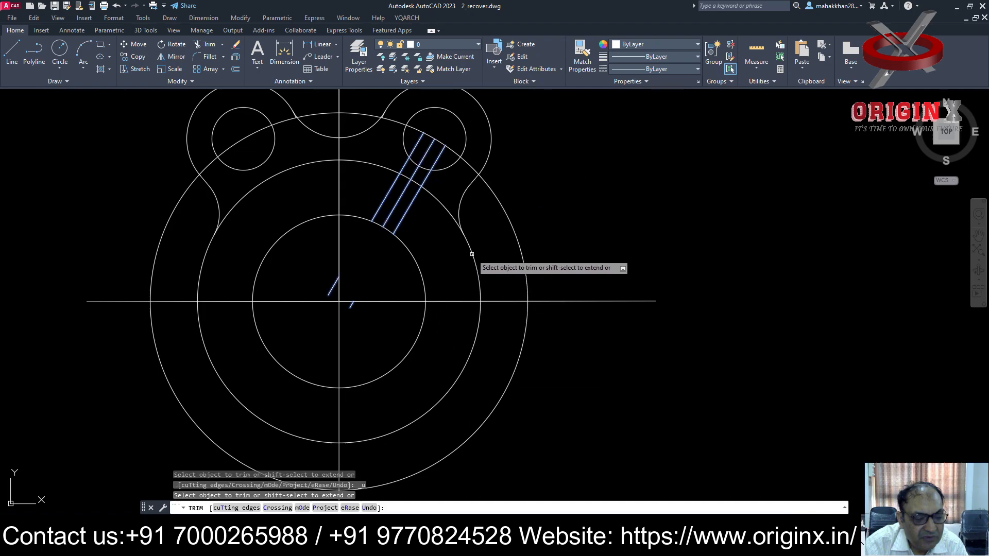
# Trim the outer ends of the three angled lines back to the diameter 80 circle.
pyautogui.scroll(-1, 448, 135)
pyautogui.scroll(1, 436, 141)
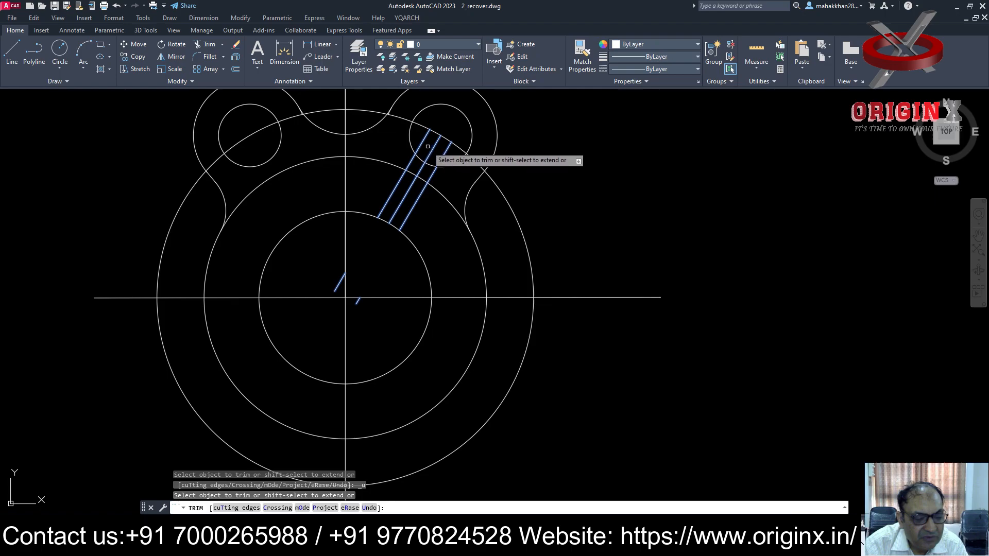
pyautogui.moveTo(423, 133); pyautogui.dragTo(438, 147)
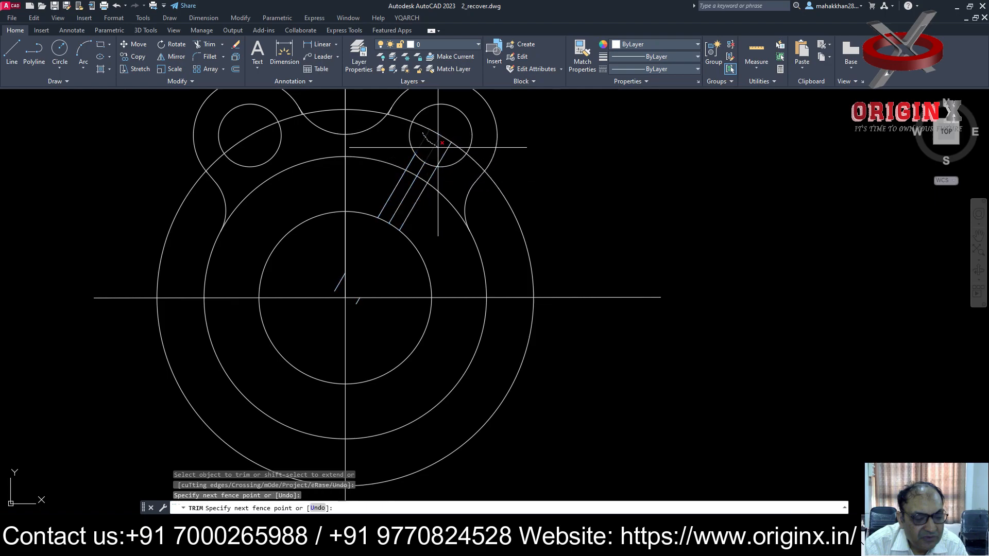
pyautogui.scroll(-2, 443, 170)
pyautogui.scroll(8, 435, 182)
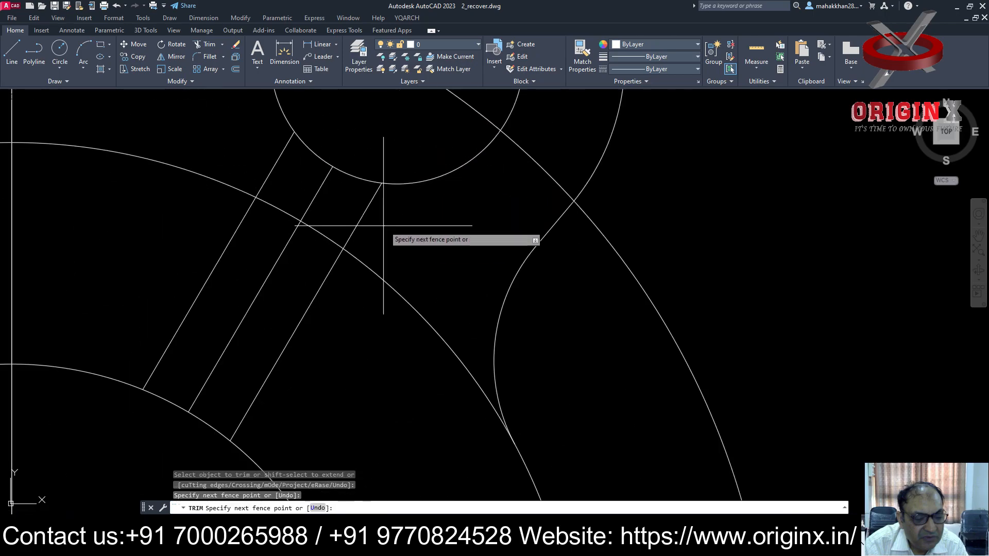
pyautogui.press('Return')
pyautogui.scroll(-6, 360, 206)
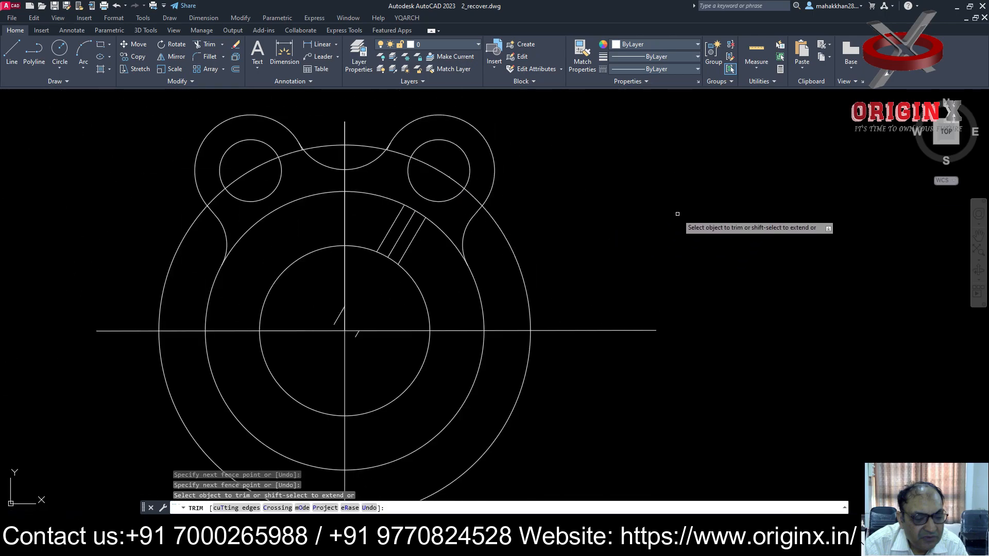
pyautogui.press('Escape')
# Save the drawing.
pyautogui.scroll(6, 334, 325)
pyautogui.click(304, 330)
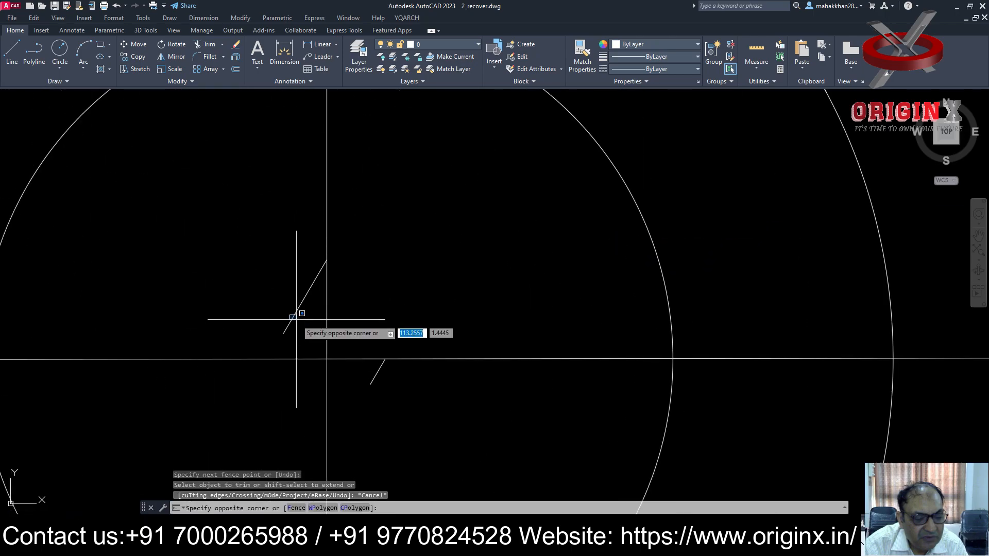
pyautogui.press('Escape')
pyautogui.click(19, 20)
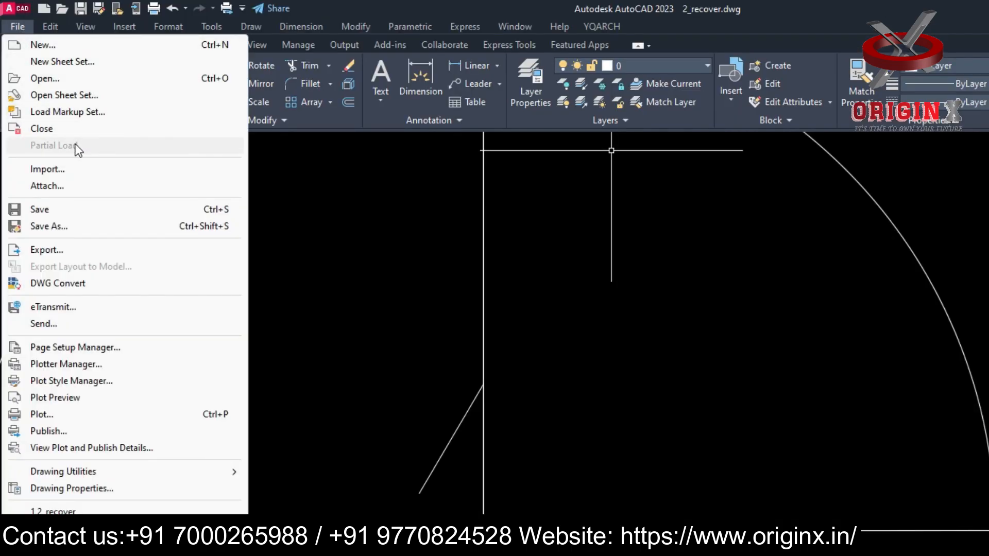
pyautogui.click(37, 141)
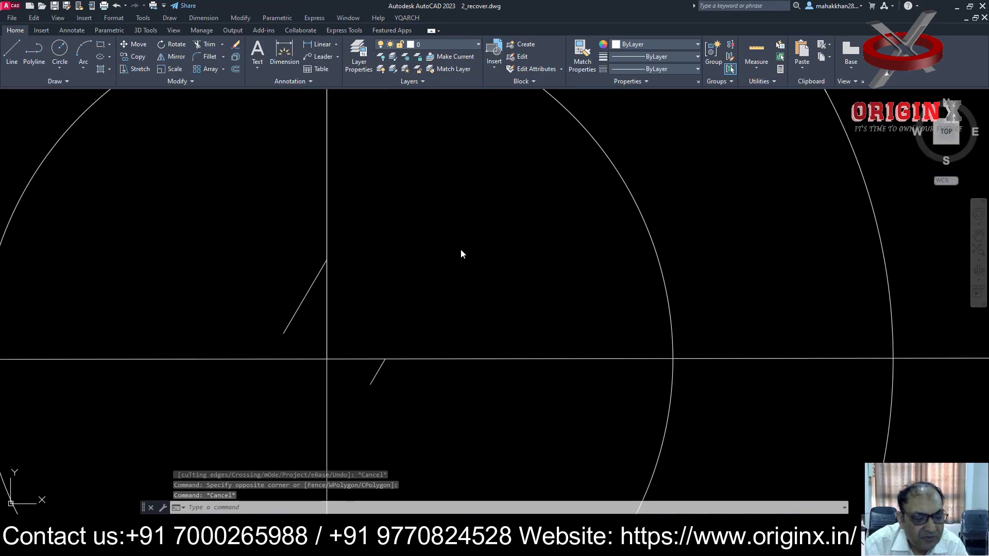
# Delete the two leftover line stubs near the centre of the concentric circles.
pyautogui.scroll(-2, 463, 248)
pyautogui.click(359, 279)
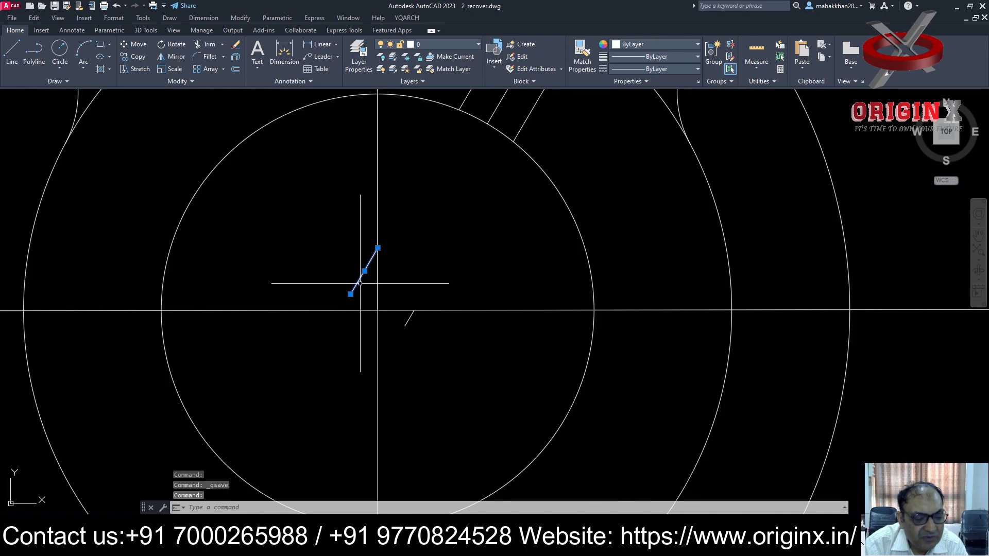
pyautogui.press('Delete')
pyautogui.scroll(-3, 443, 289)
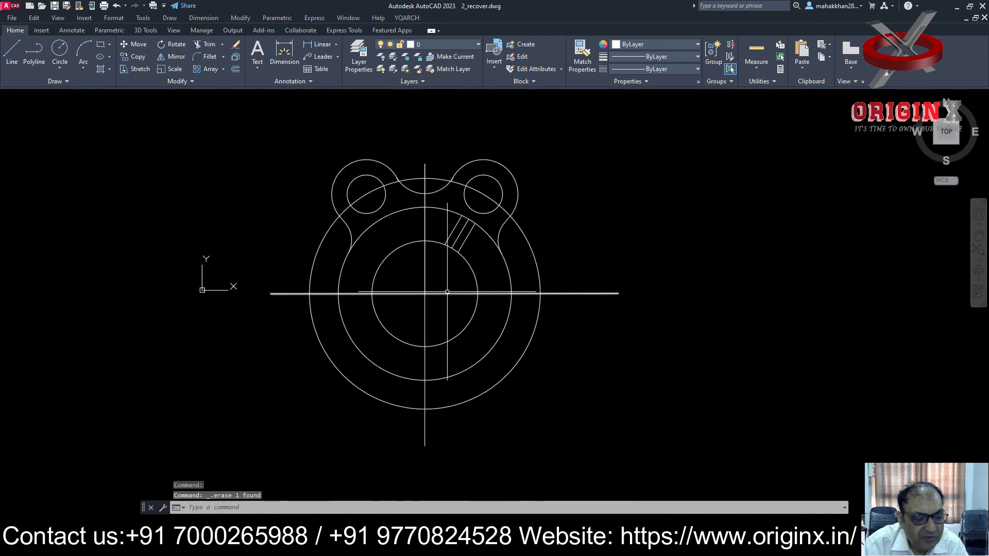
# Mirror the three trimmed angled lines about the vertical centre line, keeping the originals.
pyautogui.scroll(4, 447, 292)
pyautogui.write('mi')
pyautogui.press('Return')
pyautogui.moveTo(517, 202); pyautogui.dragTo(435, 126)
pyautogui.press('Return')
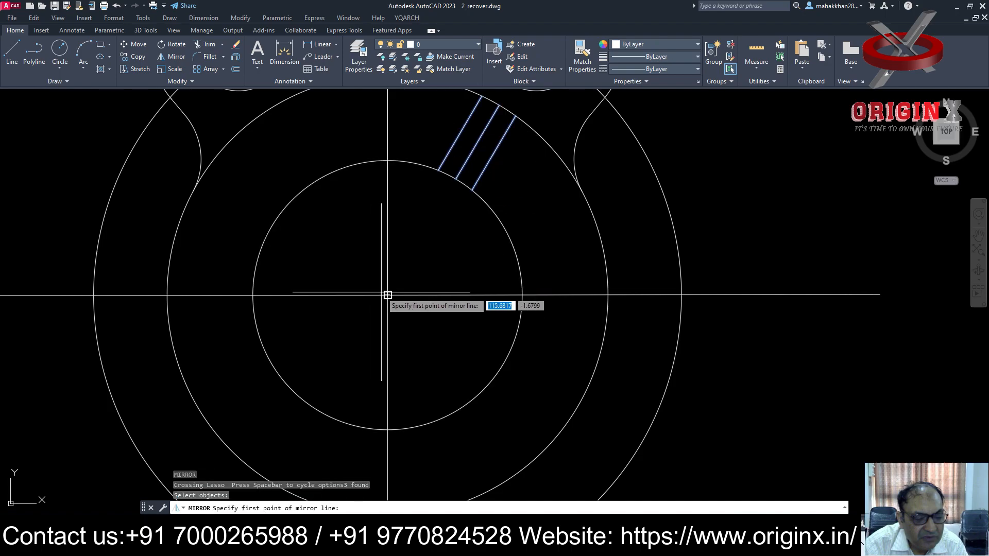
pyautogui.click(387, 295)
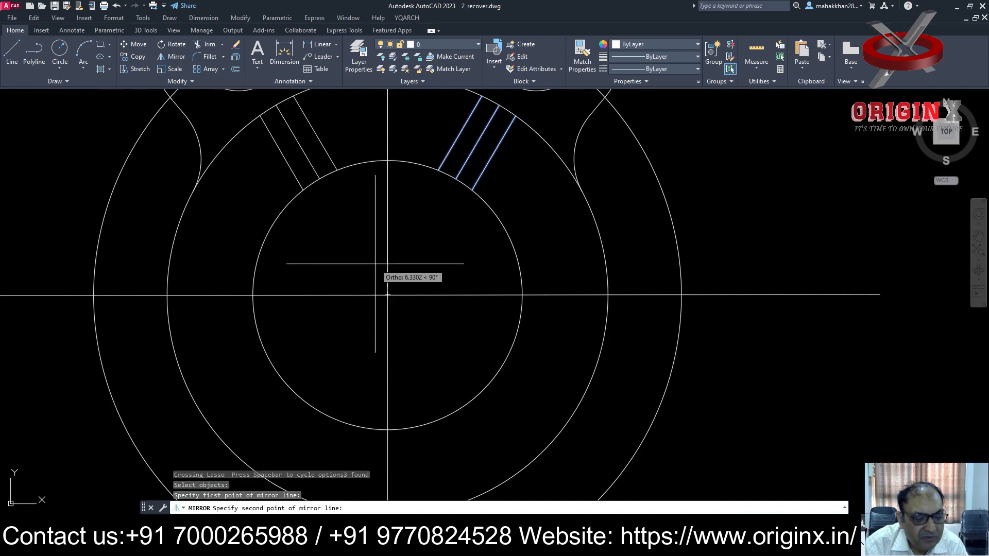
pyautogui.click(376, 264)
pyautogui.write('n')
pyautogui.press('Return')
# Mirror both sets of three angled lines about the horizontal centre line, keeping the source objects.
pyautogui.scroll(-2, 381, 259)
pyautogui.scroll(-2, 384, 259)
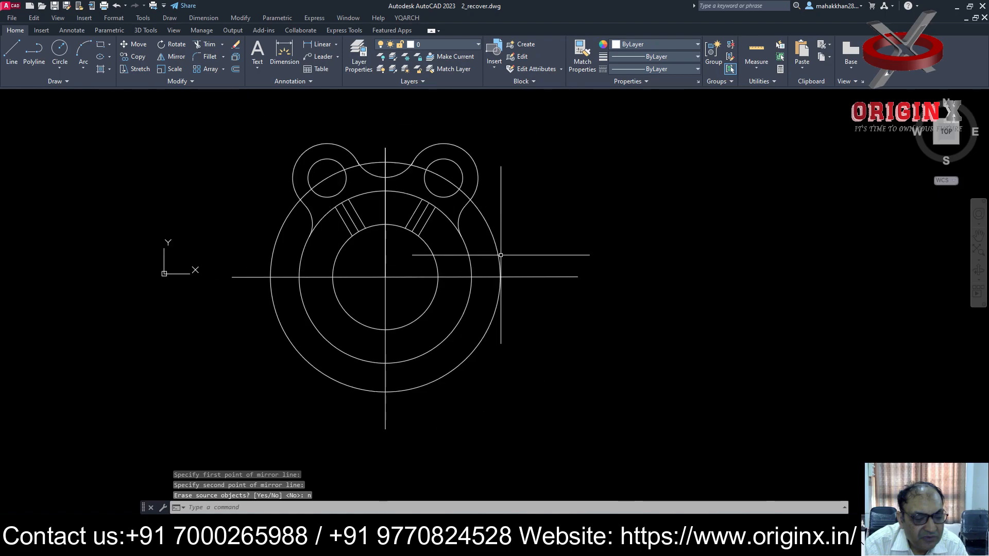
pyautogui.press('Return')
pyautogui.moveTo(441, 238)
pyautogui.mouseDown()
pyautogui.moveTo(412, 209)
pyautogui.moveTo(341, 215)
pyautogui.mouseUp()
pyautogui.press('Return')
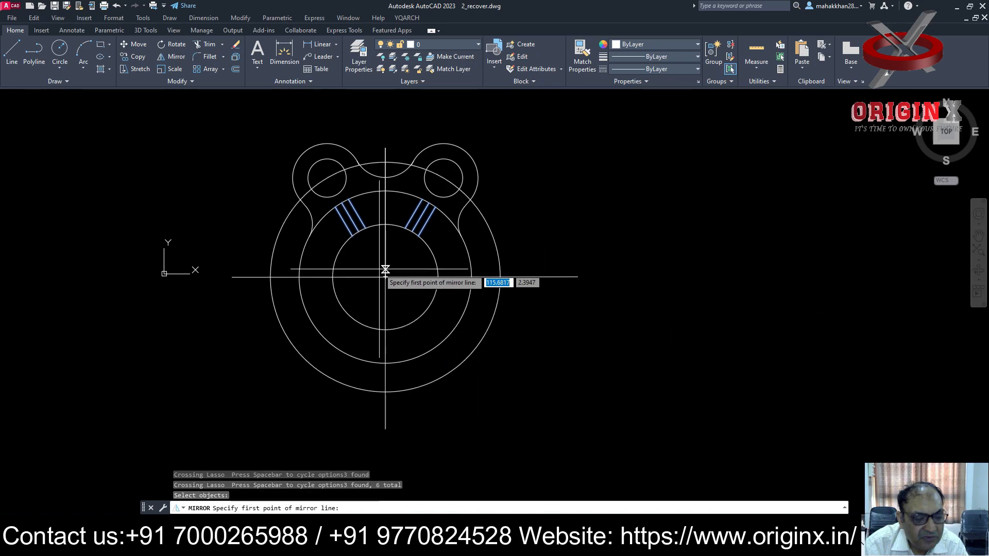
pyautogui.click(385, 277)
pyautogui.click(621, 289)
pyautogui.write('n')
pyautogui.press('Return')
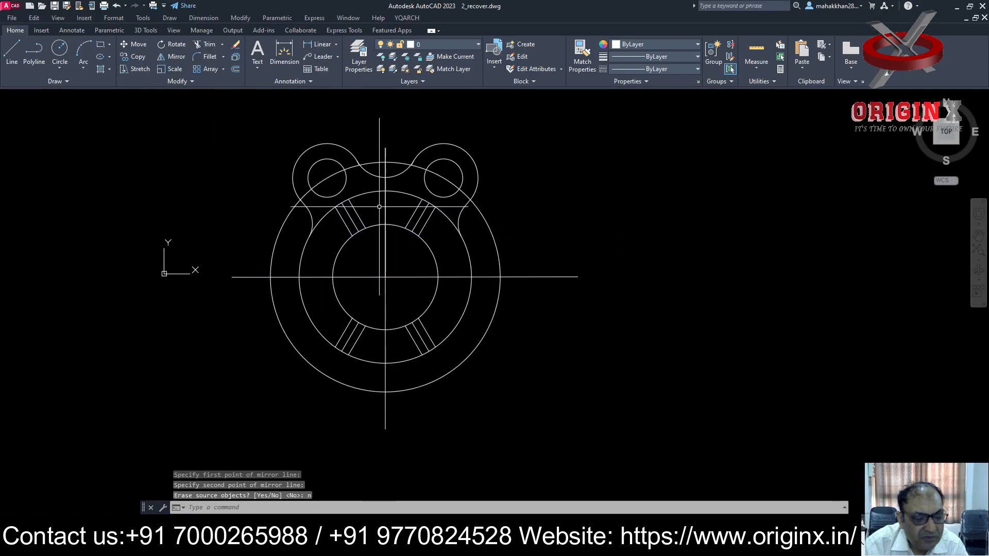
# Delete the middle line of each of the four ribs between the diameter 55 and 80 circles.
pyautogui.scroll(6, 379, 206)
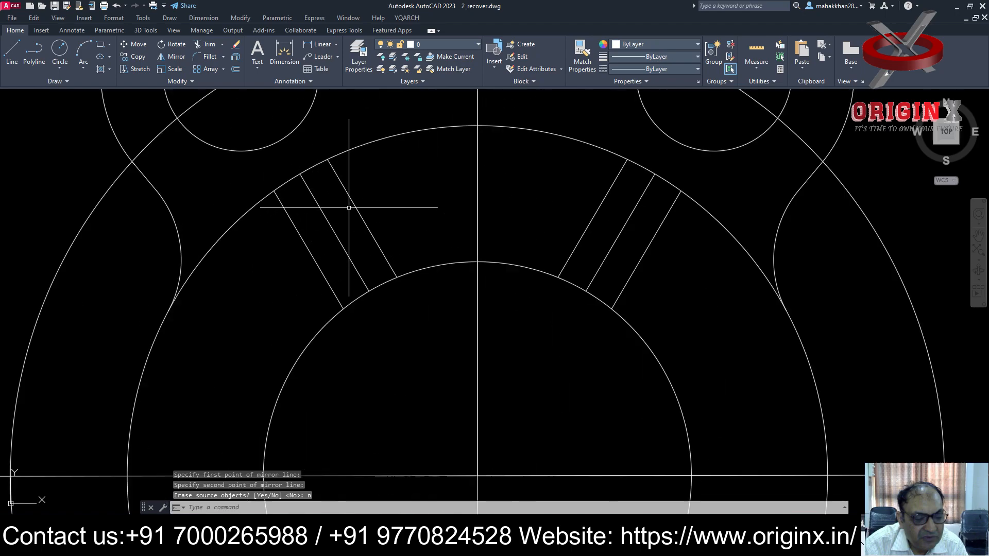
pyautogui.click(334, 231)
pyautogui.press('Delete')
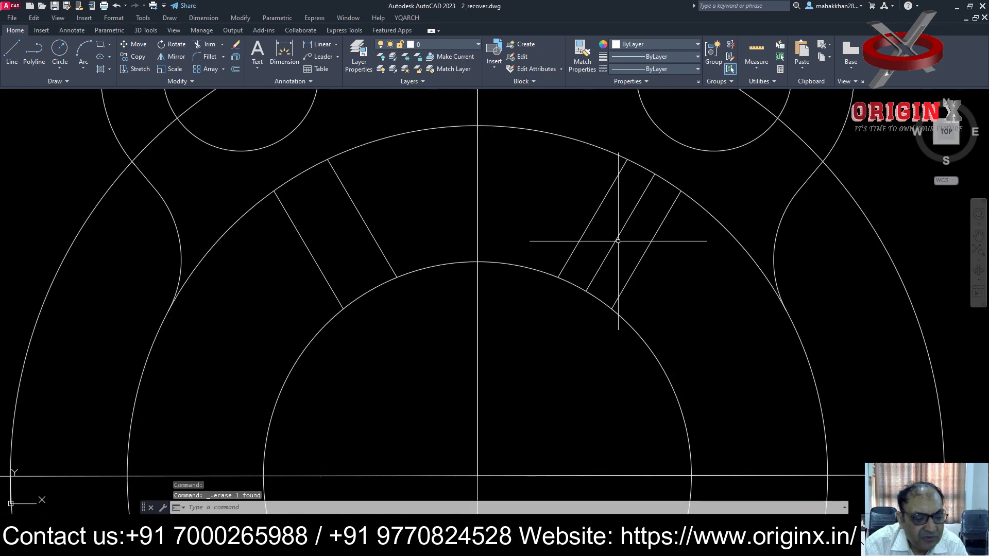
pyautogui.scroll(-5, 624, 278)
pyautogui.scroll(3, 590, 311)
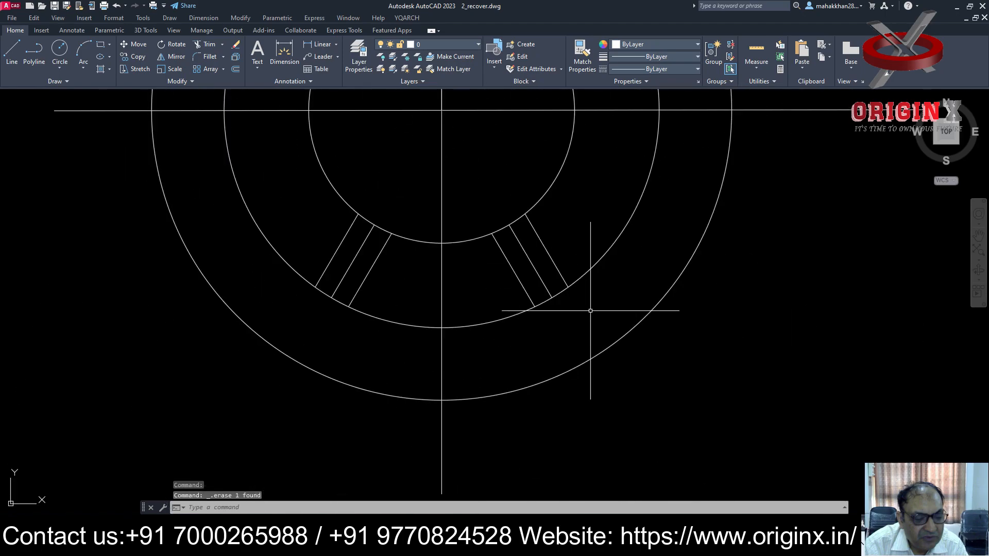
pyautogui.click(532, 271)
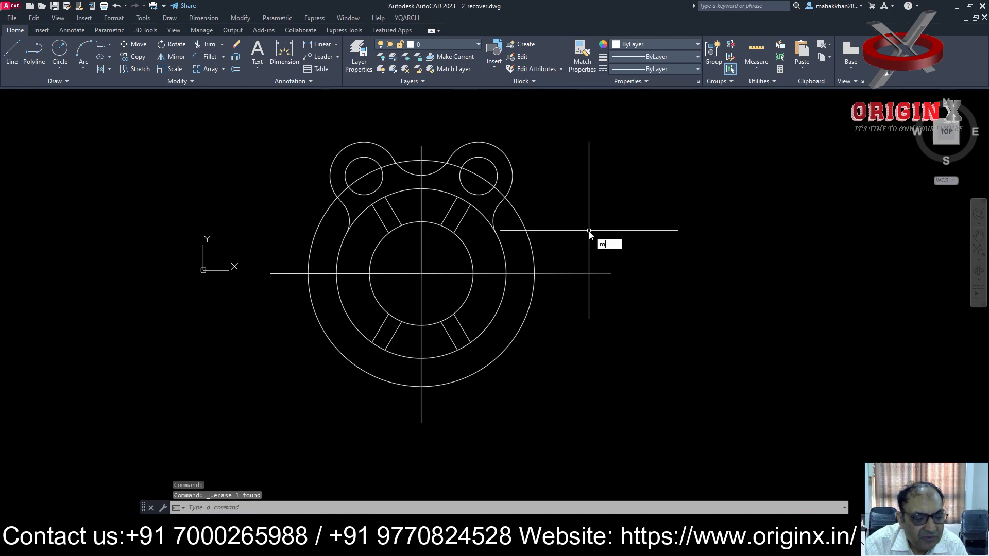
pyautogui.press('Return')
pyautogui.moveTo(563, 133); pyautogui.dragTo(501, 160)
pyautogui.moveTo(507, 159); pyautogui.dragTo(679, 160)
pyautogui.press('Escape')
pyautogui.rightClick(674, 147)
pyautogui.write('m')
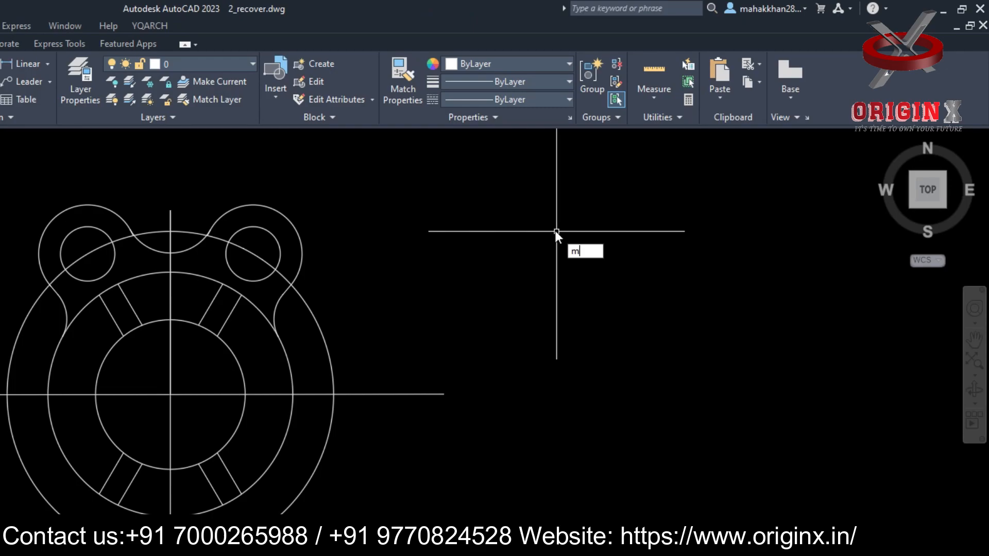
pyautogui.press('Return')
pyautogui.moveTo(328, 196); pyautogui.dragTo(263, 248)
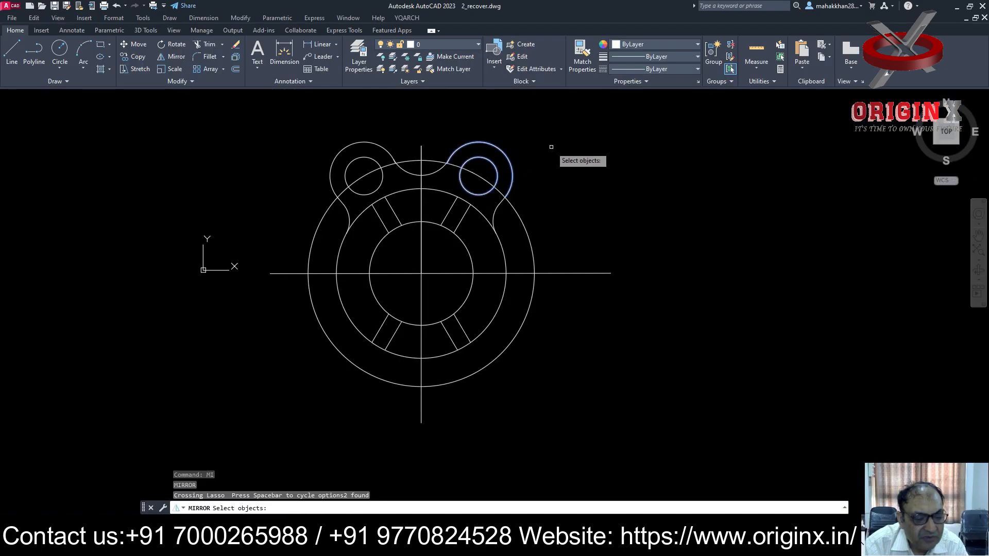
pyautogui.press('Return')
pyautogui.press('Return')
pyautogui.press('Return')
pyautogui.click(432, 173)
pyautogui.press('Escape')
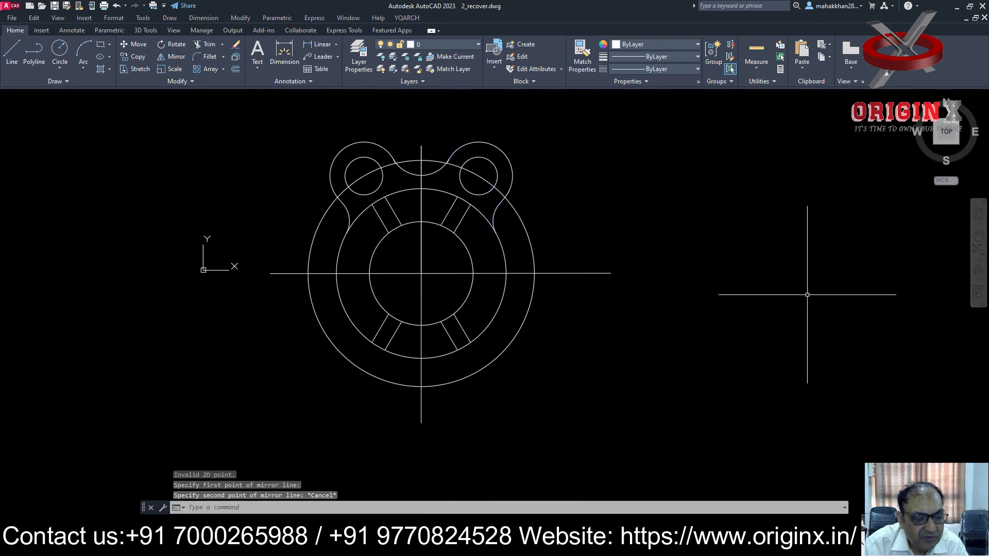
# Mirror both upper lugs with their holes, connecting arc and side fillets about the horizontal centre line, keeping the originals.
pyautogui.press('Return')
pyautogui.moveTo(391, 119); pyautogui.dragTo(352, 161)
pyautogui.click(347, 165)
pyautogui.click(346, 213)
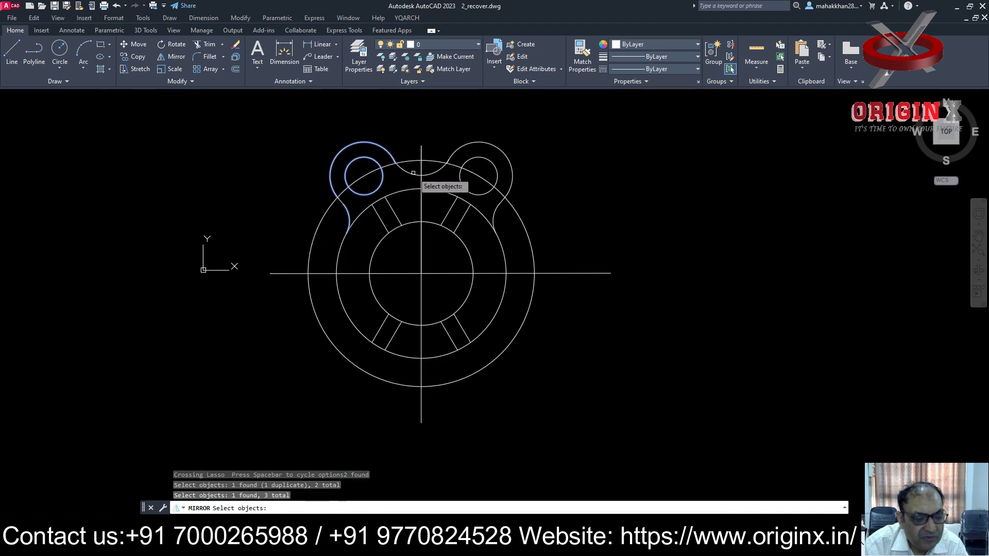
pyautogui.click(414, 173)
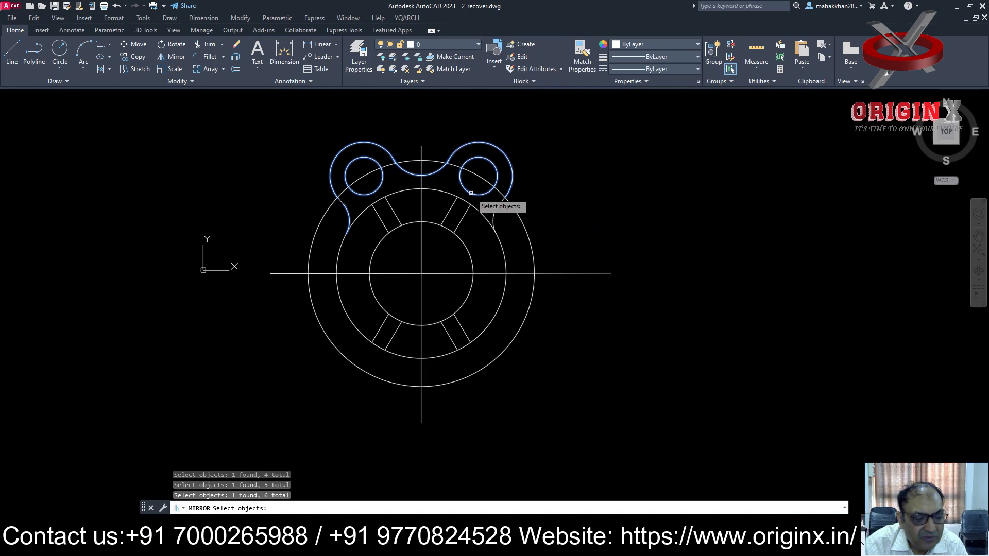
pyautogui.click(496, 209)
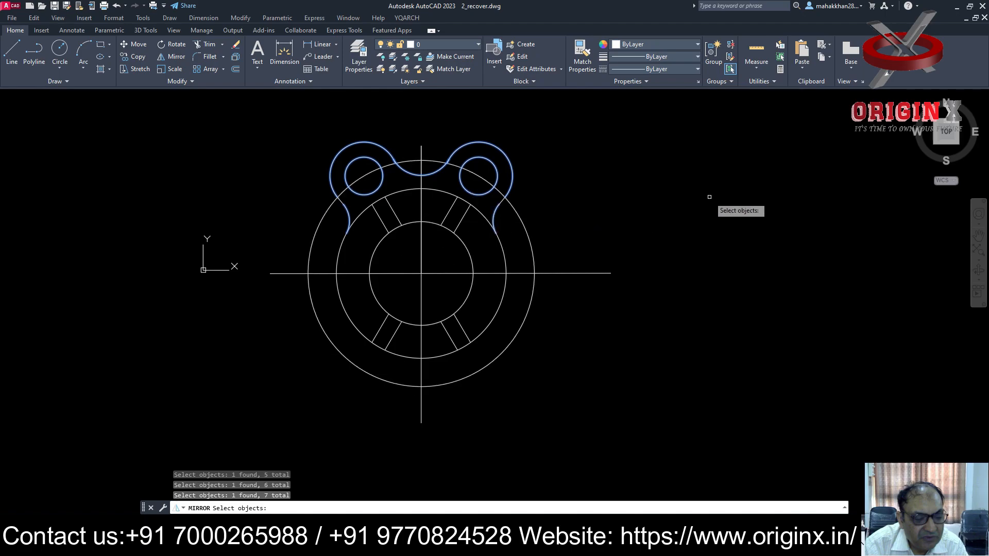
pyautogui.press('Return')
pyautogui.click(422, 273)
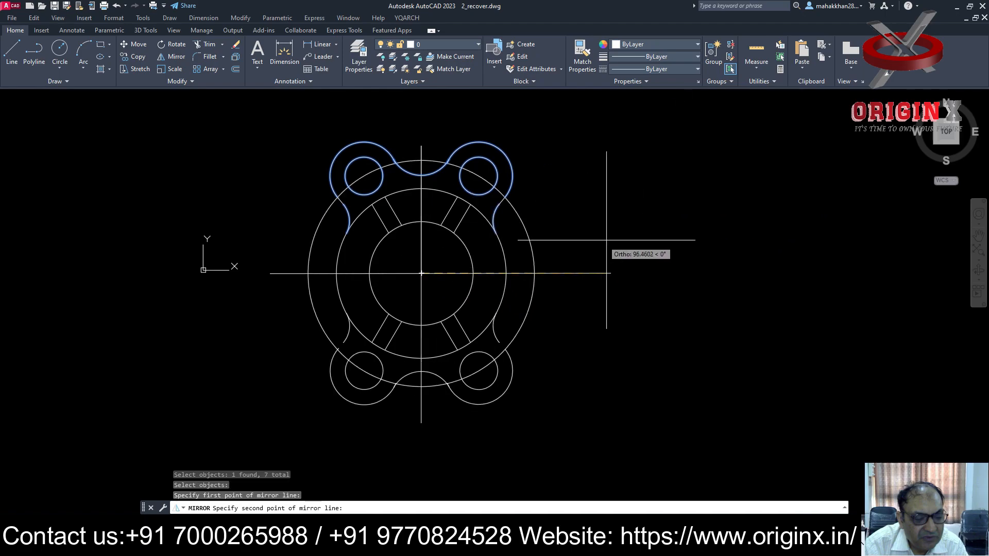
pyautogui.click(704, 223)
pyautogui.write('n')
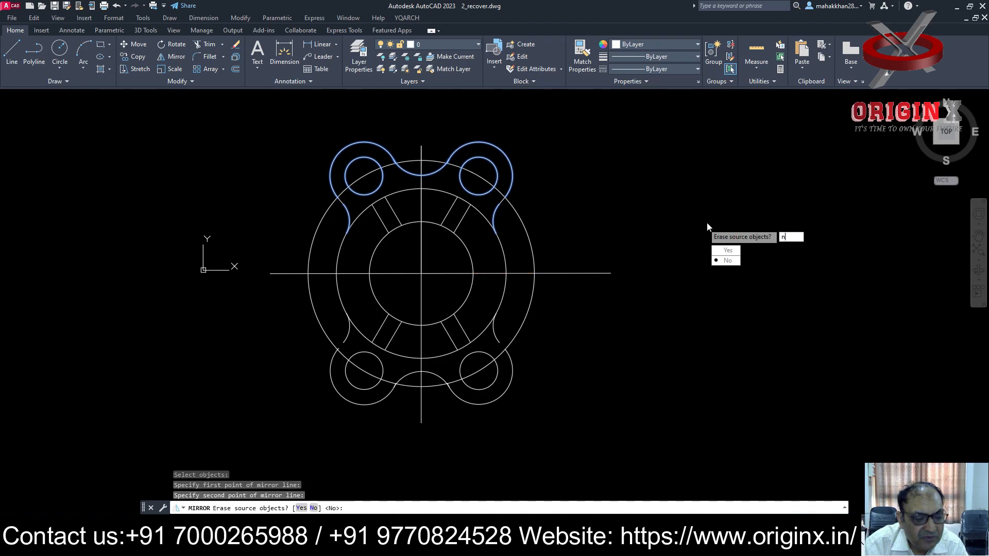
pyautogui.press('Return')
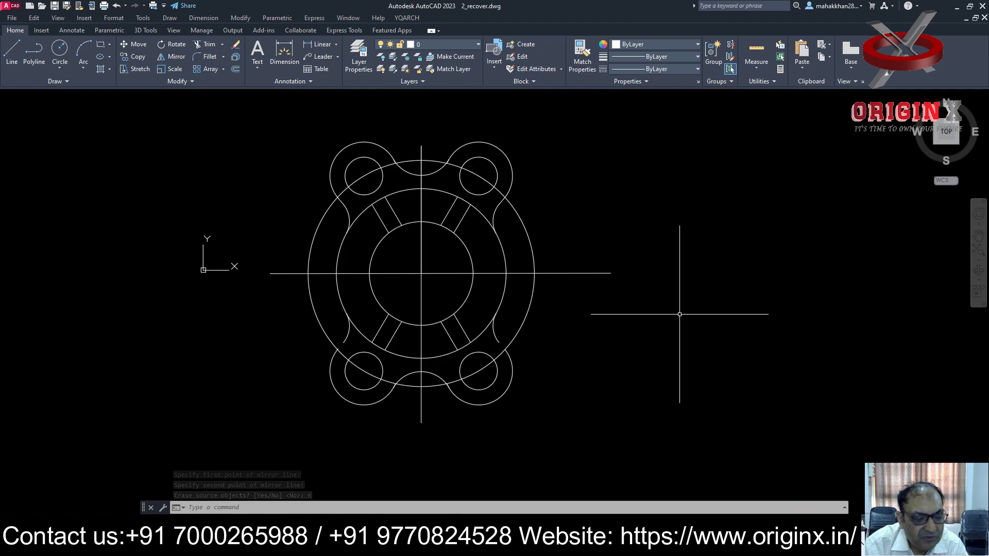
pyautogui.rightClick(338, 374)
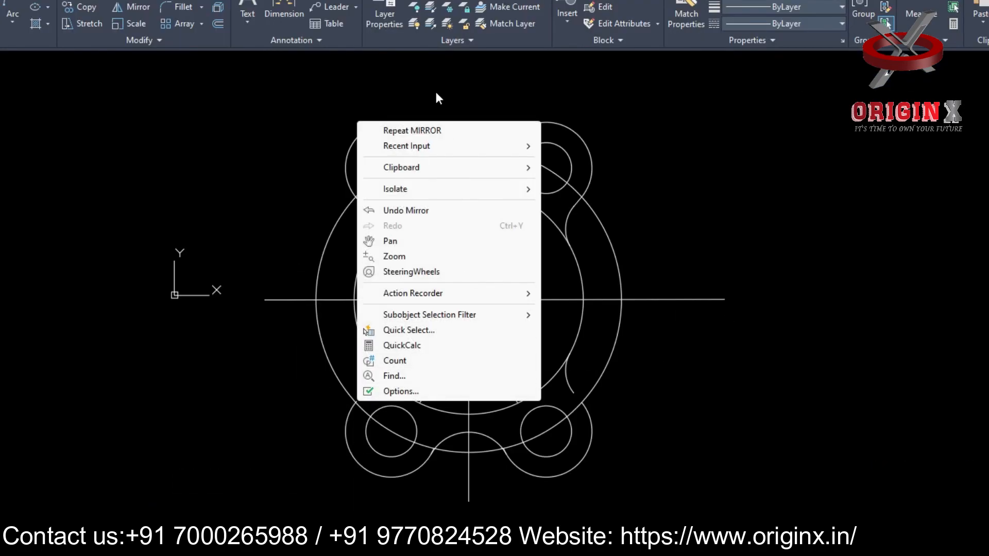
pyautogui.click(734, 155)
pyautogui.scroll(4, 369, 389)
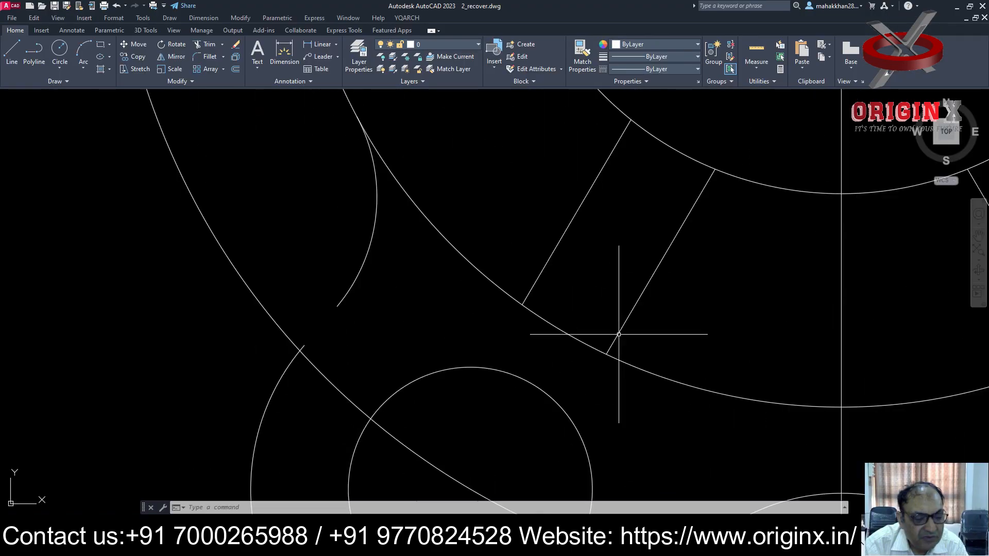
pyautogui.write('ex')
pyautogui.press('Return')
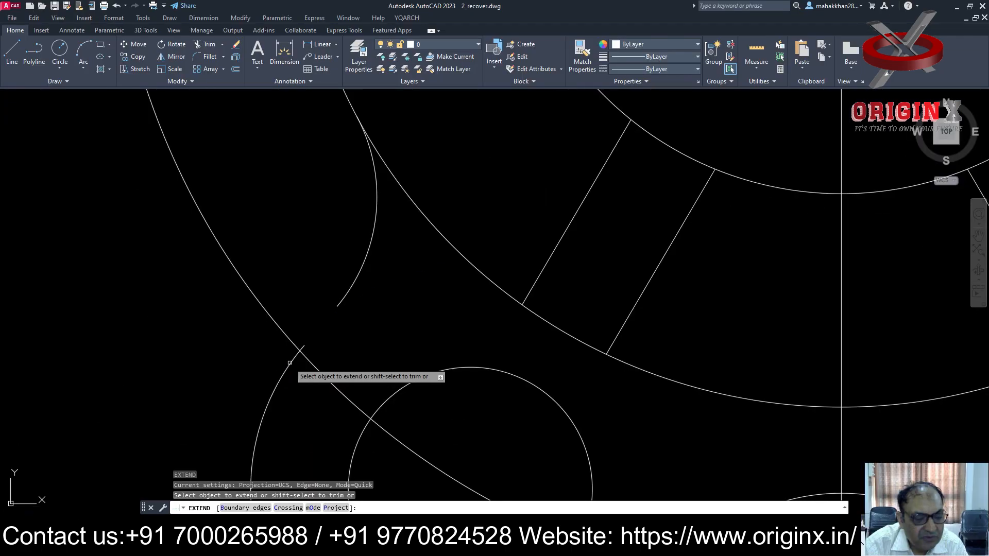
pyautogui.scroll(-5, 595, 232)
pyautogui.press('Escape')
pyautogui.press('Escape')
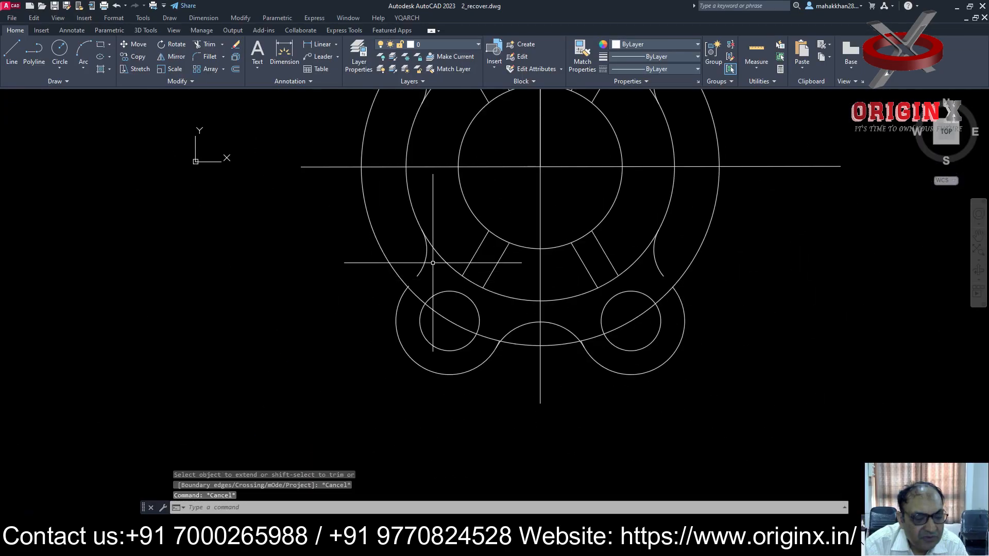
pyautogui.scroll(4, 432, 263)
pyautogui.scroll(-6, 463, 298)
pyautogui.scroll(3, 492, 222)
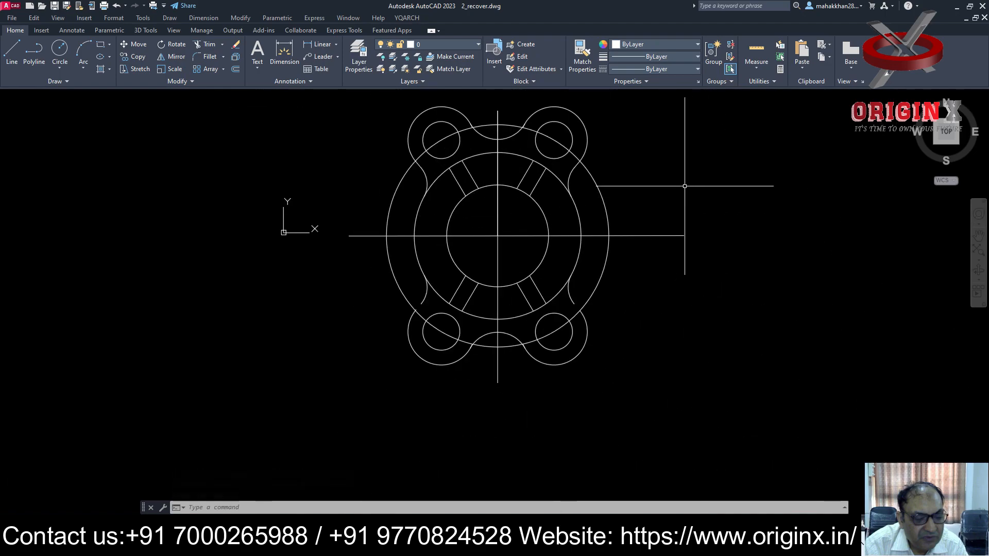
pyautogui.press('Return')
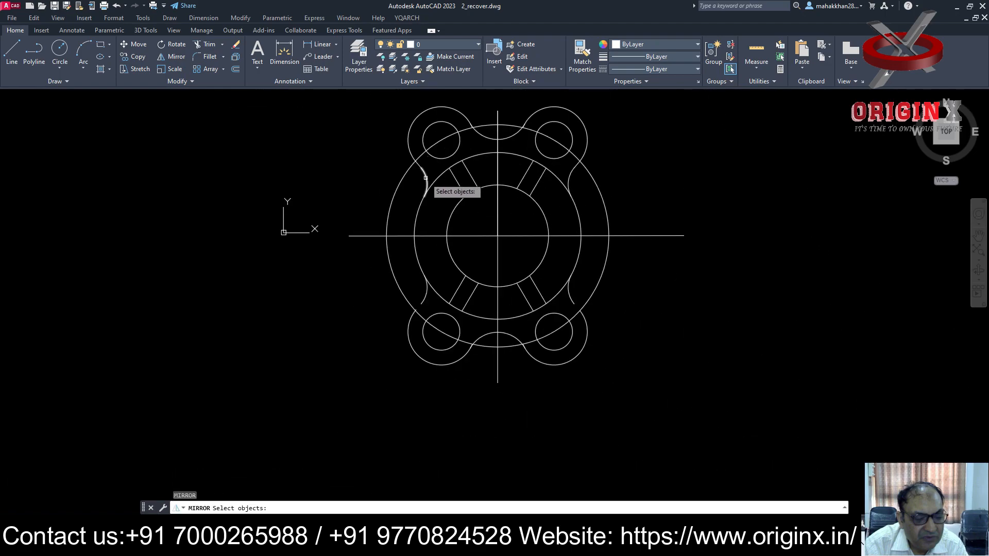
pyautogui.click(425, 178)
pyautogui.scroll(4, 427, 304)
pyautogui.scroll(-2, 623, 196)
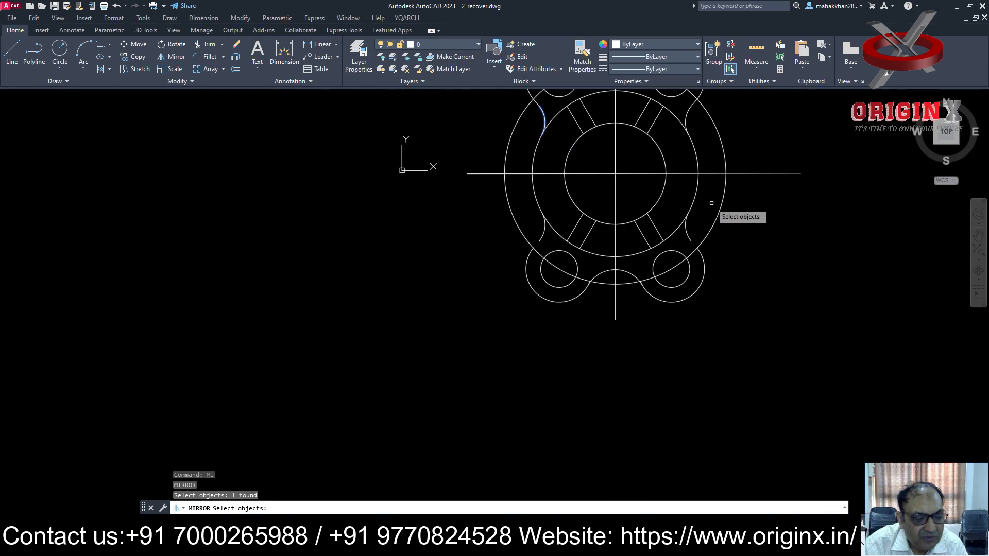
pyautogui.press('Escape')
# Delete the incomplete fillet arc beside the lower-left lug.
pyautogui.scroll(1, 546, 233)
pyautogui.click(543, 233)
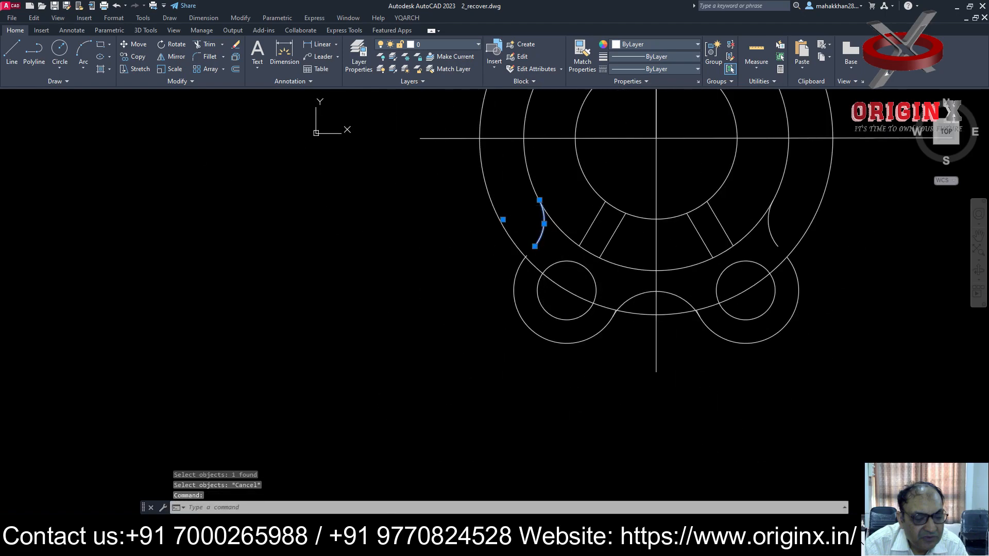
pyautogui.press('Delete')
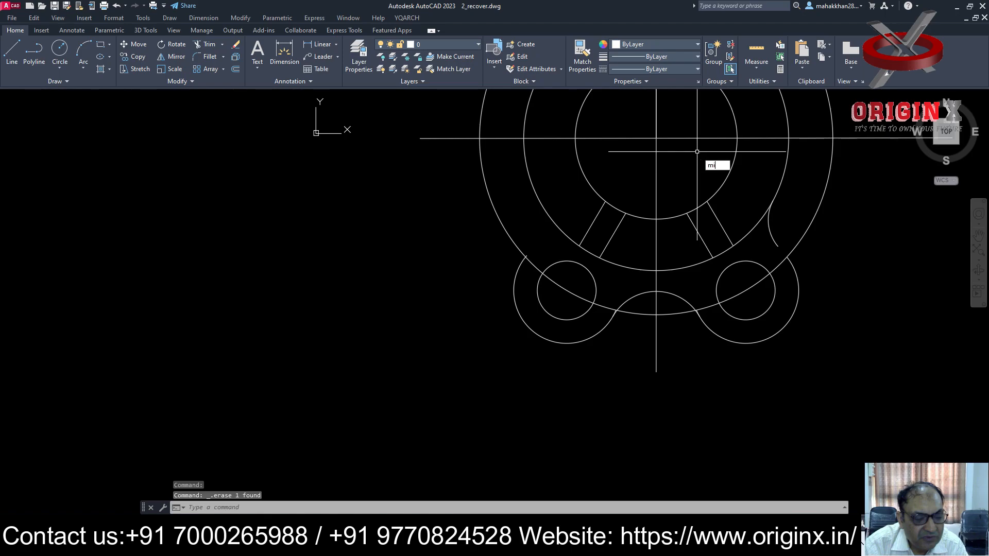
# Mirror the upper-left lug's side fillet arc and its short connecting segment about the horizontal centre line, keeping the originals.
pyautogui.write('mi')
pyautogui.press('Return')
pyautogui.scroll(-4, 639, 219)
pyautogui.scroll(4, 568, 137)
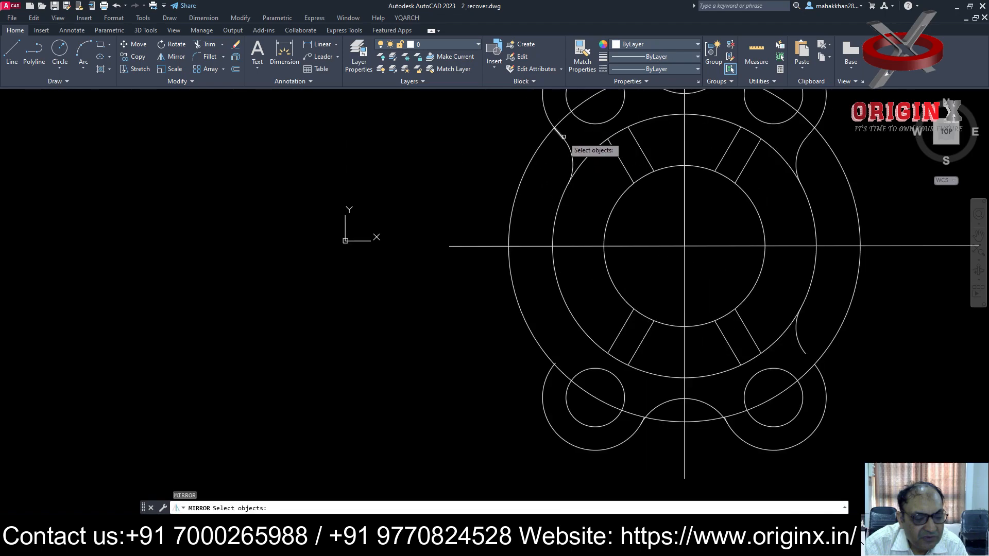
pyautogui.click(562, 136)
pyautogui.click(572, 153)
pyautogui.press('Return')
pyautogui.press('Return')
pyautogui.scroll(2, 572, 154)
pyautogui.press('Return')
pyautogui.scroll(-4, 687, 236)
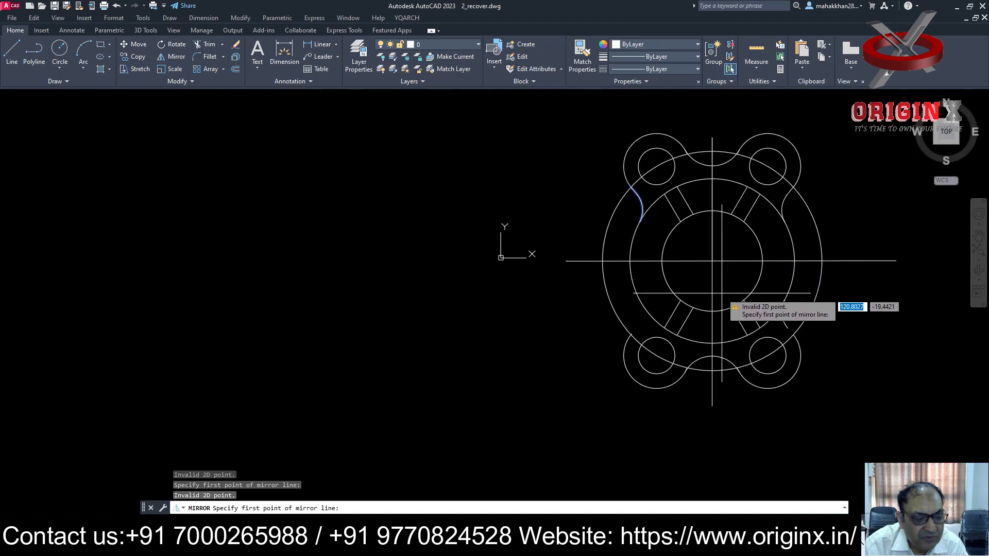
pyautogui.click(712, 261)
pyautogui.click(624, 262)
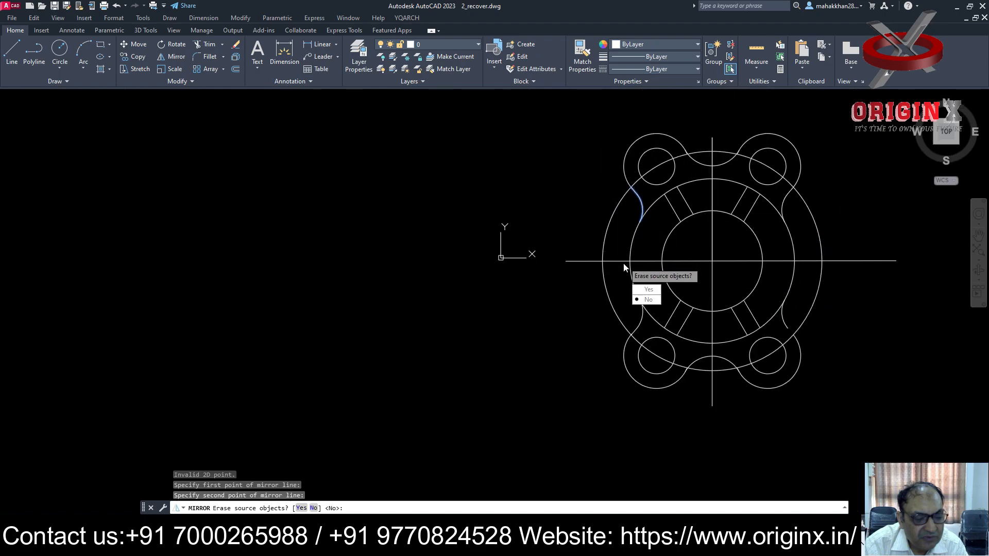
pyautogui.click(648, 300)
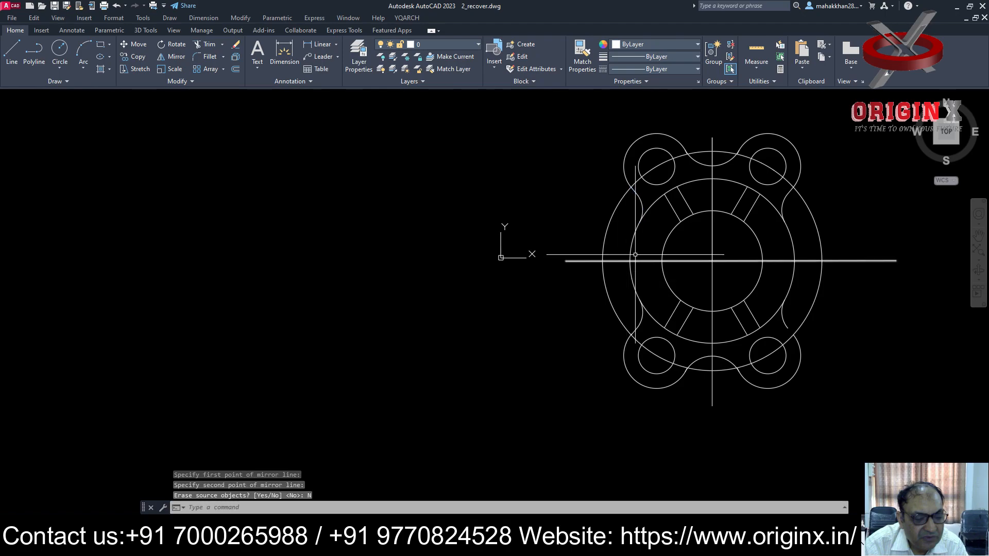
pyautogui.press('Escape')
# Delete the incomplete fillet arc beside the lower-right lug.
pyautogui.scroll(4, 824, 304)
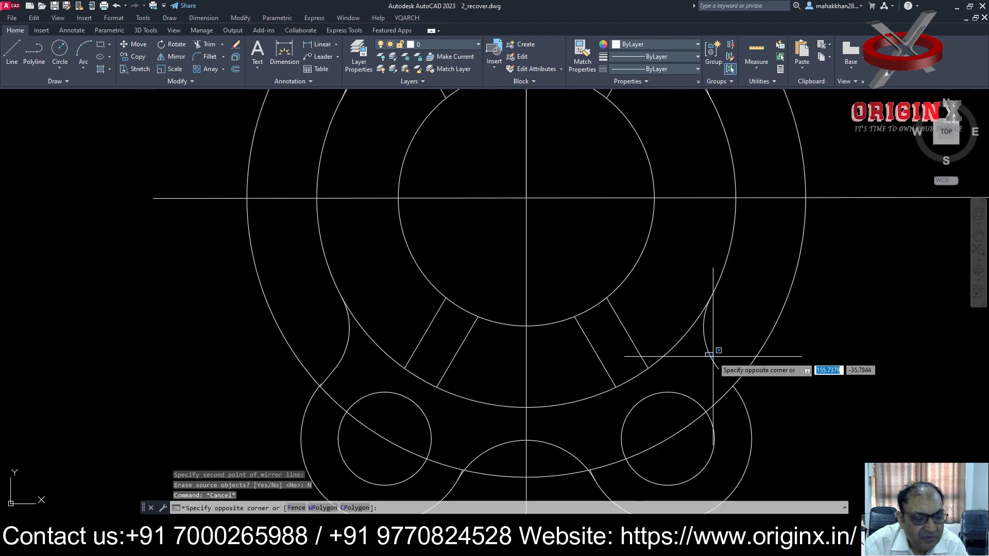
pyautogui.click(709, 352)
pyautogui.press('Delete')
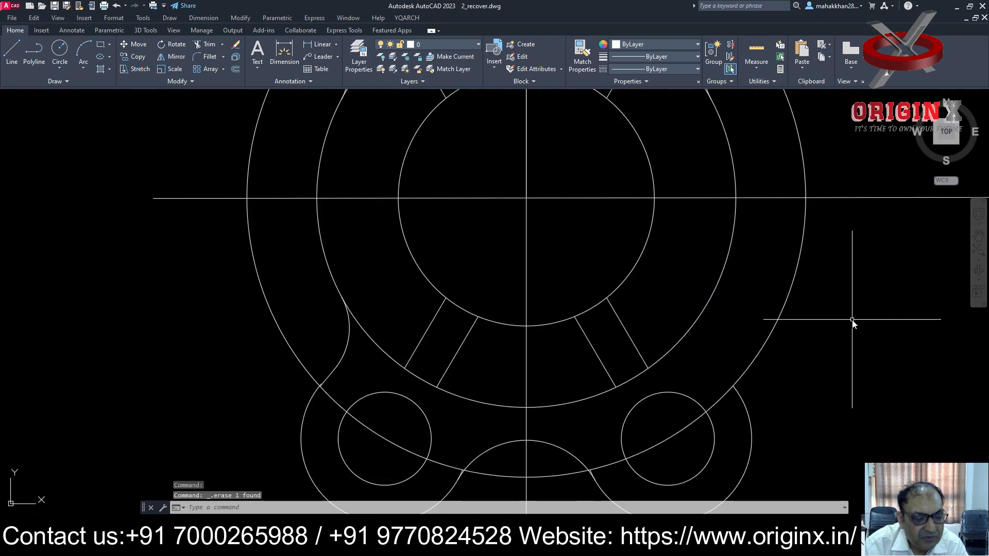
# Mirror the lower-left lug's side fillet arc and connecting segment about the vertical centre line, keeping the originals.
pyautogui.press('Return')
pyautogui.click(346, 353)
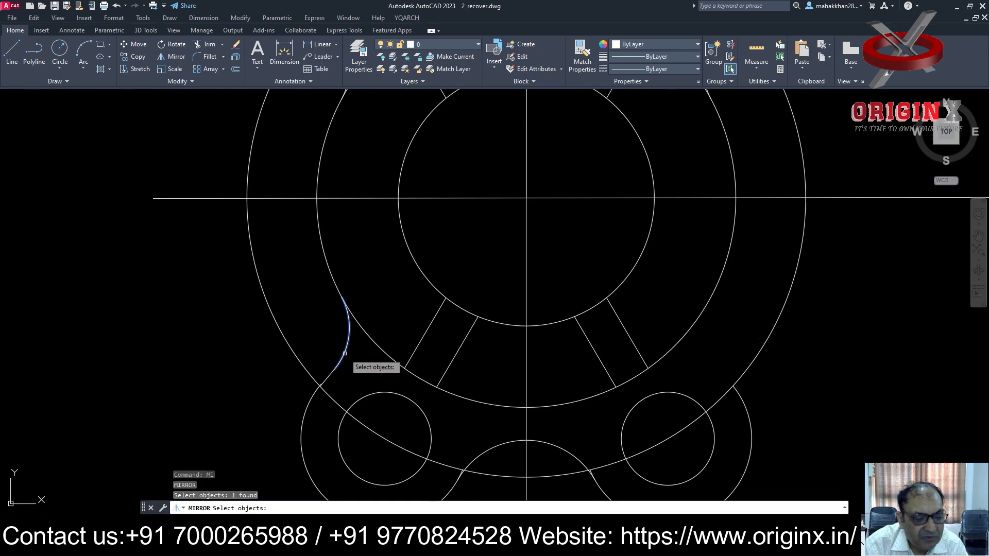
pyautogui.click(333, 372)
pyautogui.press('Return')
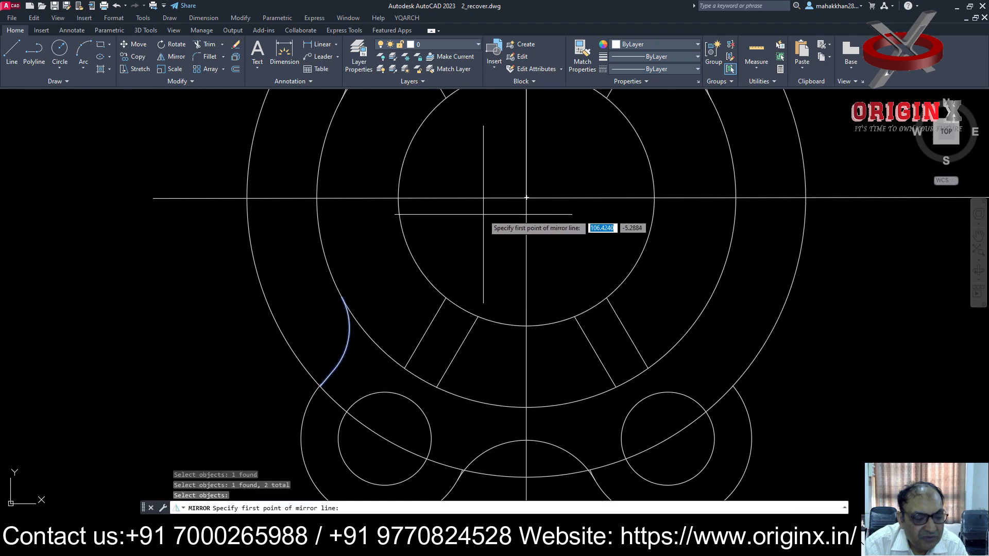
pyautogui.click(526, 198)
pyautogui.click(546, 274)
pyautogui.write('n')
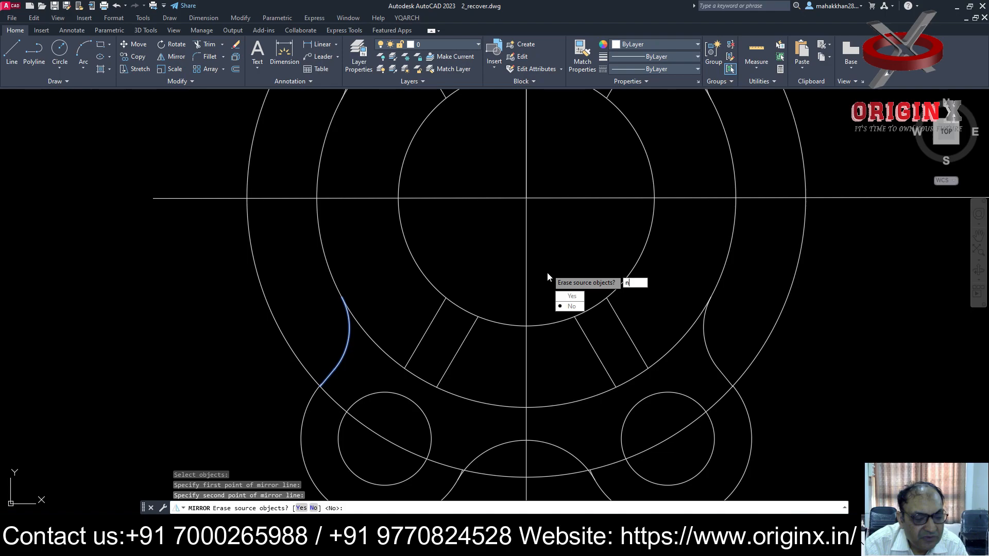
pyautogui.press('Return')
pyautogui.scroll(-5, 567, 281)
pyautogui.scroll(3, 575, 256)
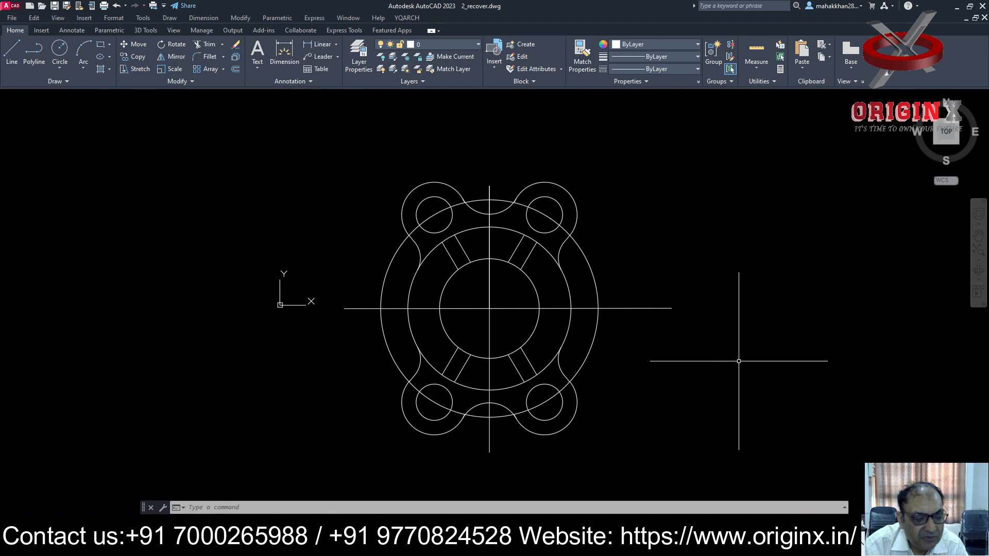
pyautogui.moveTo(715, 287); pyautogui.dragTo(728, 295, button='middle')
pyautogui.press('Escape')
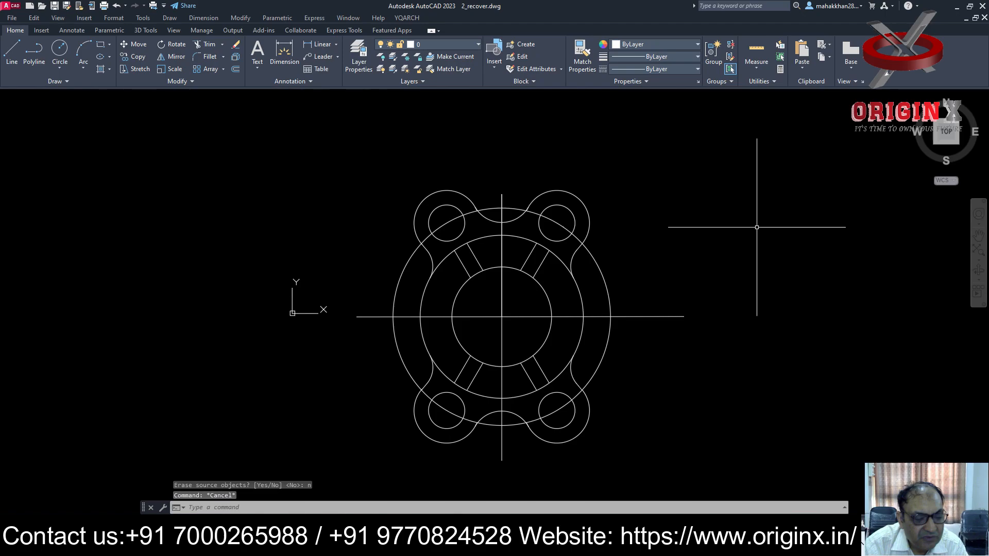
pyautogui.write('l')
pyautogui.press('Return')
pyautogui.click(501, 317)
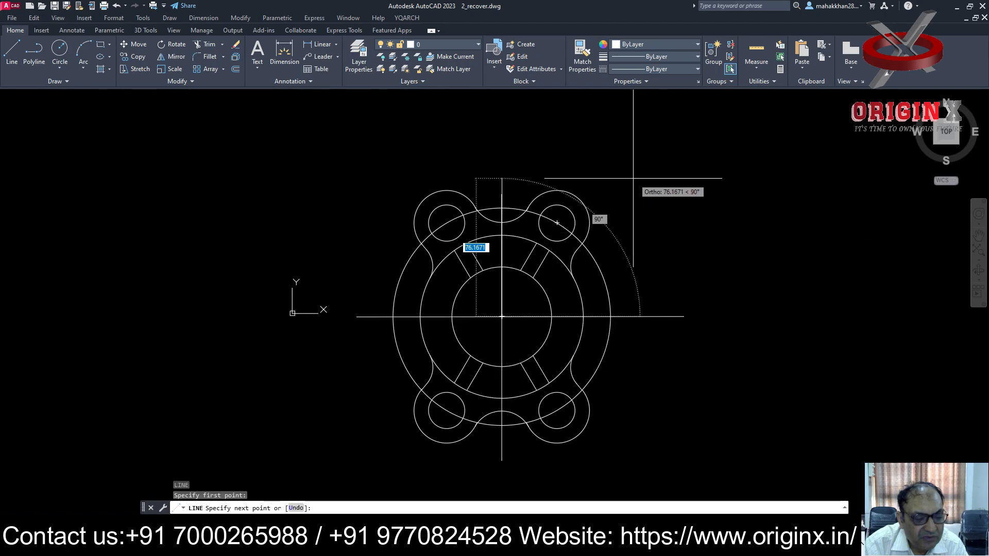
pyautogui.press('F9')
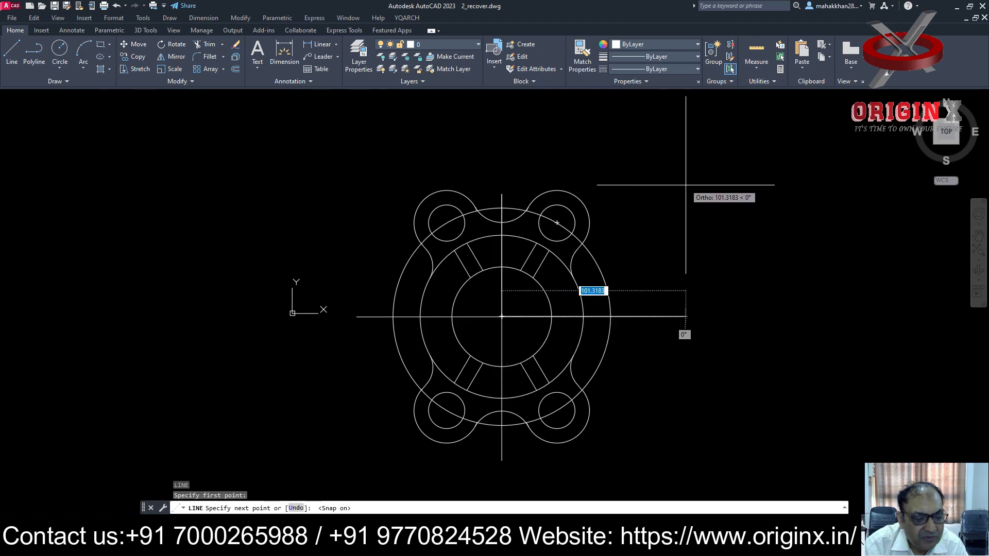
pyautogui.press('Escape')
# With Ortho off, draw a line about 110 long at 60° from the circles' centre through the upper-right lug's hole centre.
pyautogui.write('l')
pyautogui.press('Return')
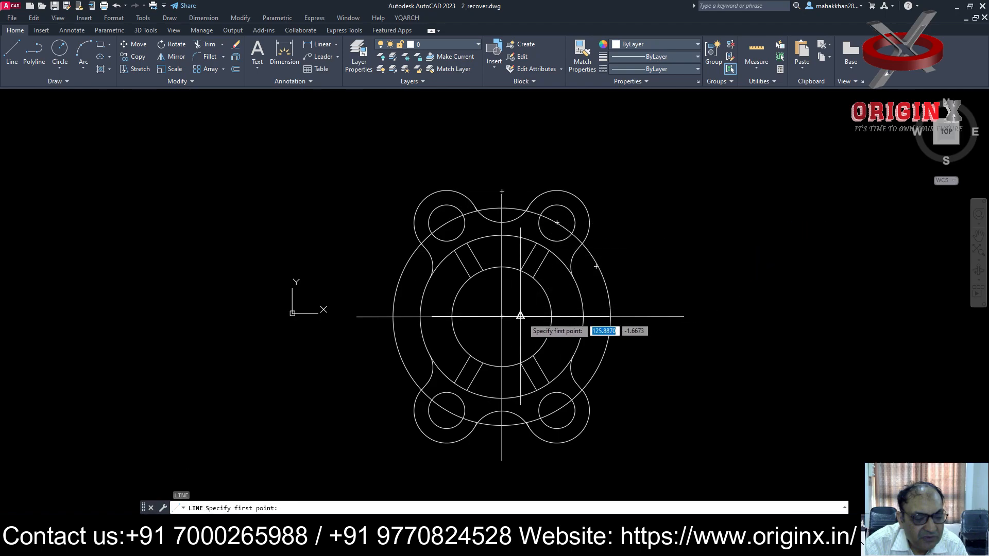
pyautogui.click(501, 317)
pyautogui.press('F8')
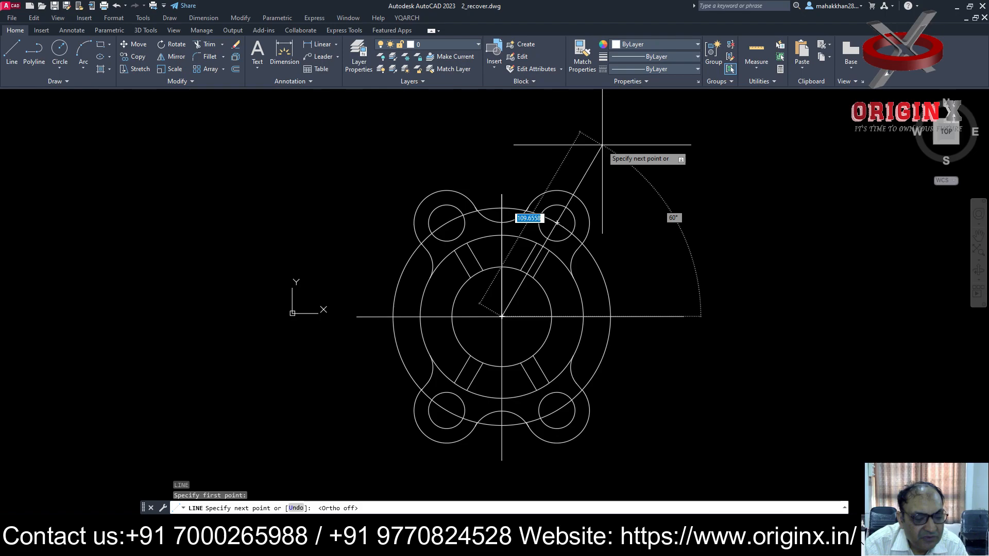
pyautogui.click(602, 145)
pyautogui.press('Escape')
# Add an angular dimension between the vertical centre line and the angled line, placing its arc above the upper-right lug.
pyautogui.click(203, 17)
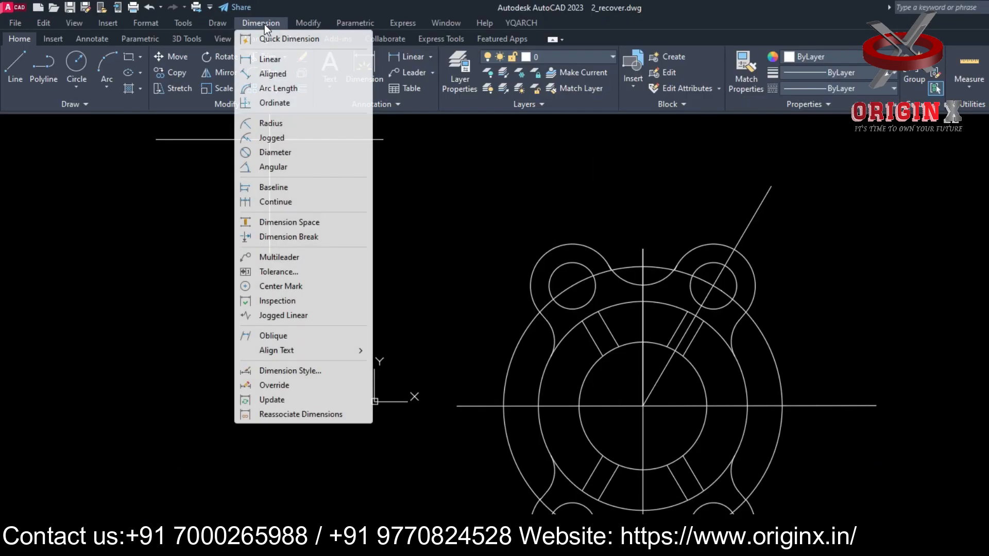
pyautogui.click(278, 166)
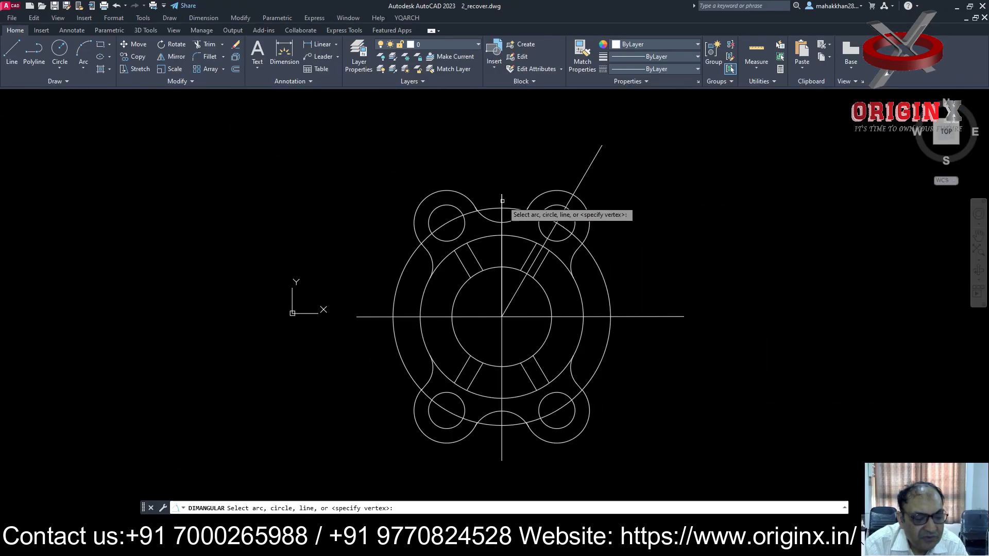
pyautogui.click(502, 198)
pyautogui.click(587, 170)
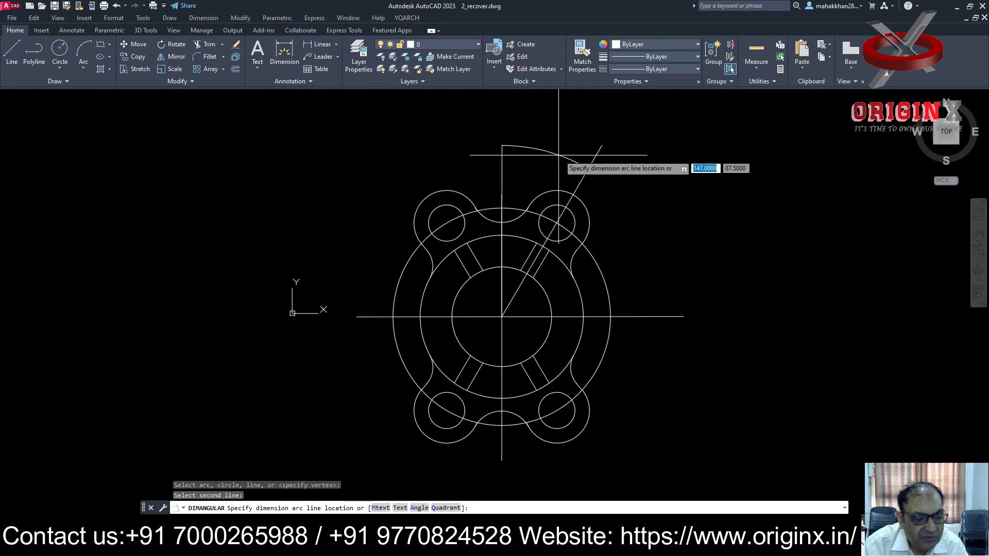
pyautogui.click(539, 161)
pyautogui.scroll(4, 536, 160)
pyautogui.scroll(3, 546, 150)
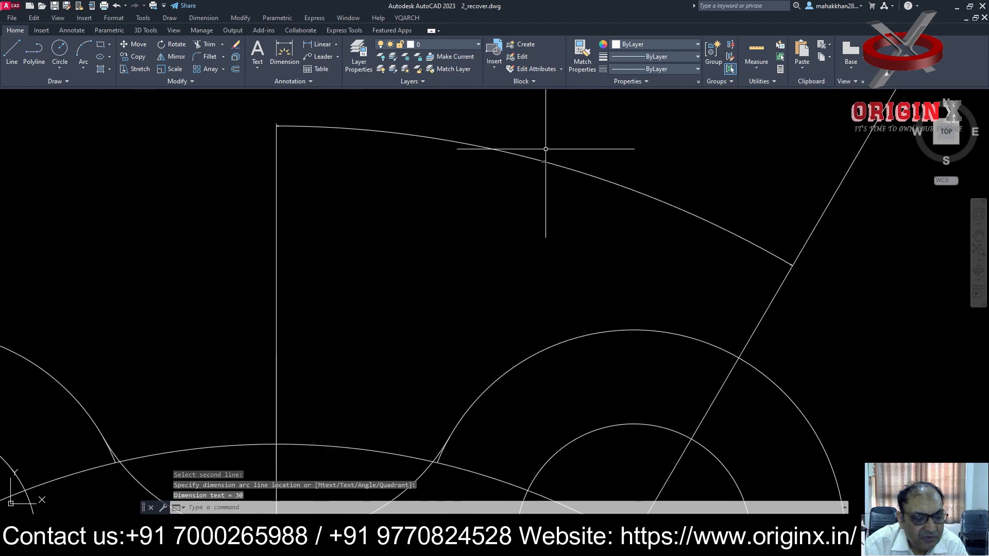
pyautogui.scroll(-8, 557, 170)
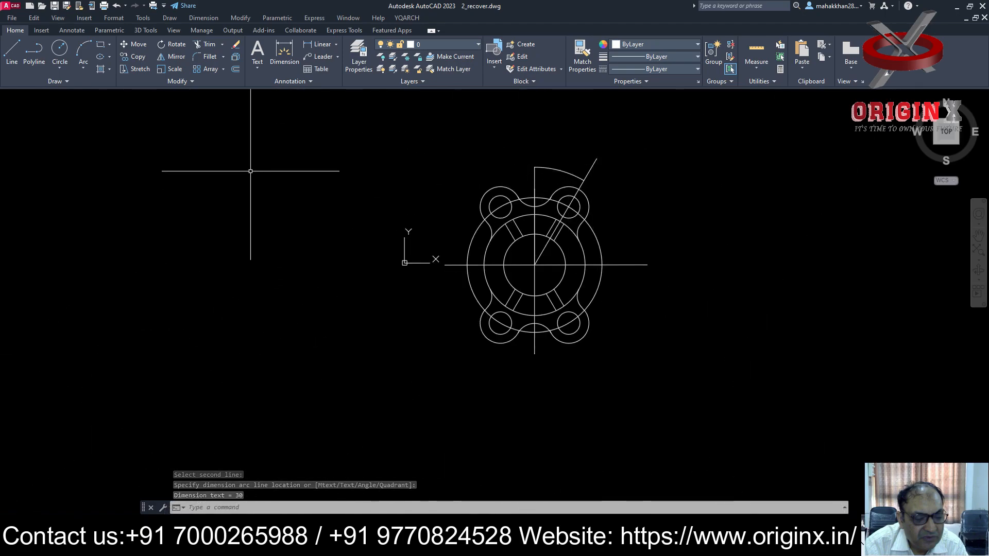
# Modify the Standard dimension style to use a linear dimension precision of 0.
pyautogui.click(204, 18)
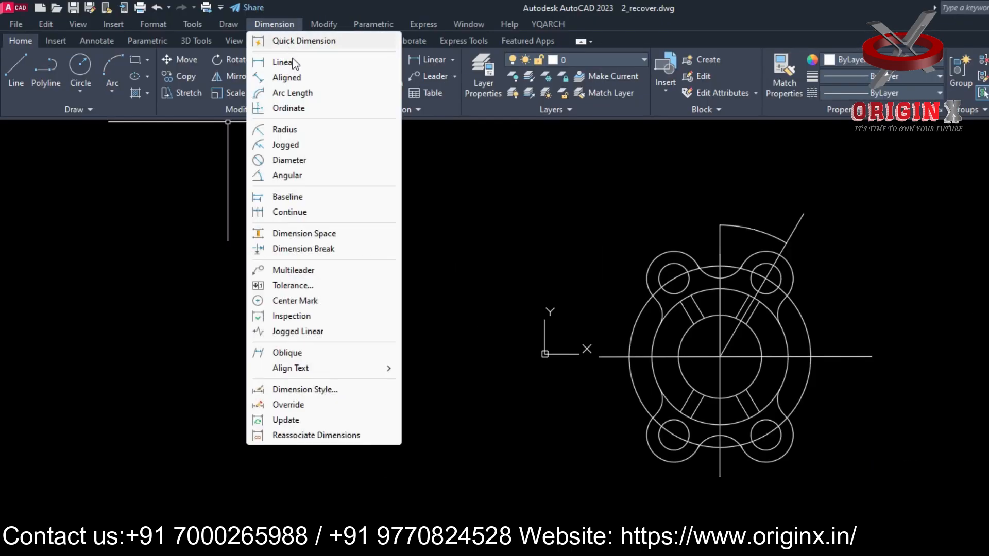
pyautogui.click(325, 391)
pyautogui.click(617, 240)
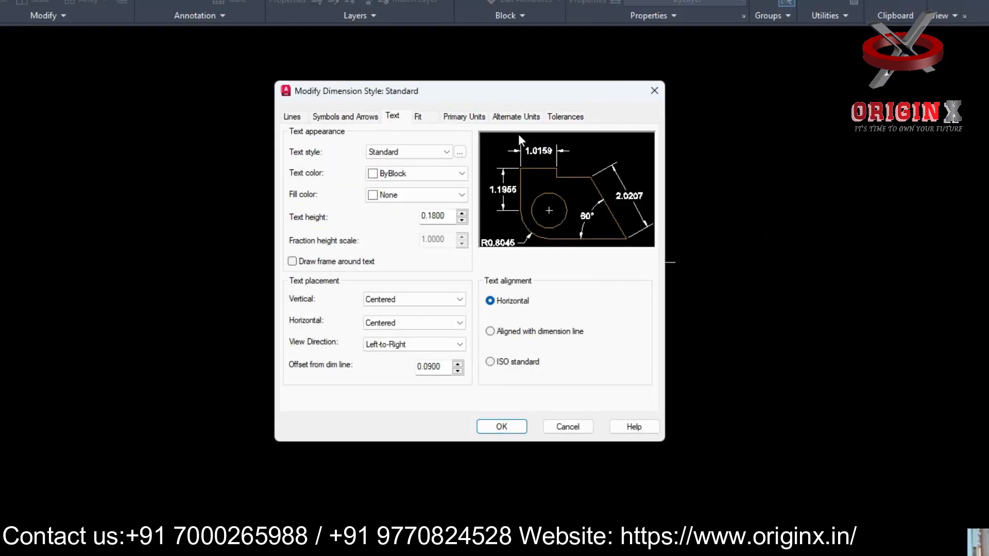
pyautogui.click(469, 116)
pyautogui.click(462, 166)
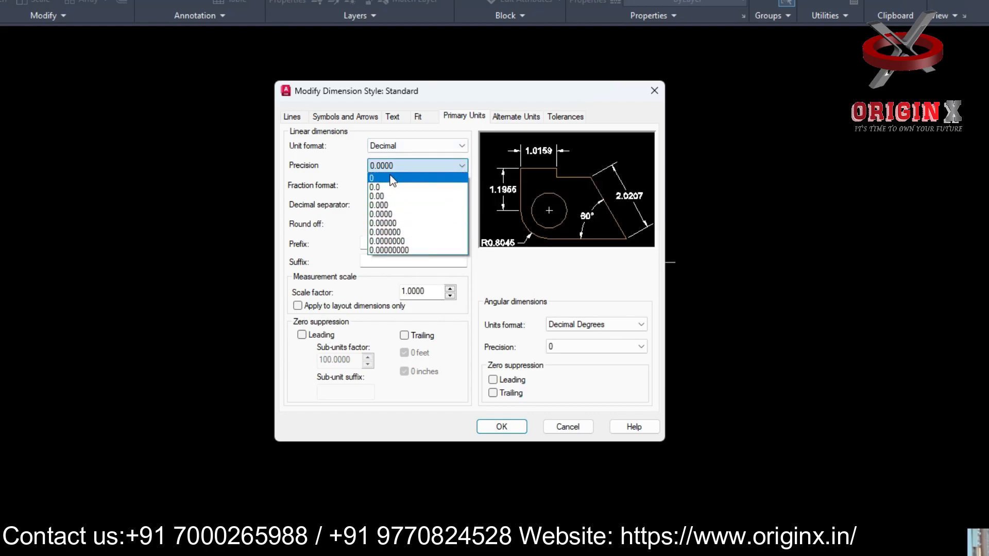
pyautogui.click(392, 174)
# Set the Standard dimension style's text height to 5 and arrow size to 4, and apply the changes.
pyautogui.click(393, 117)
pyautogui.moveTo(446, 217); pyautogui.dragTo(407, 222)
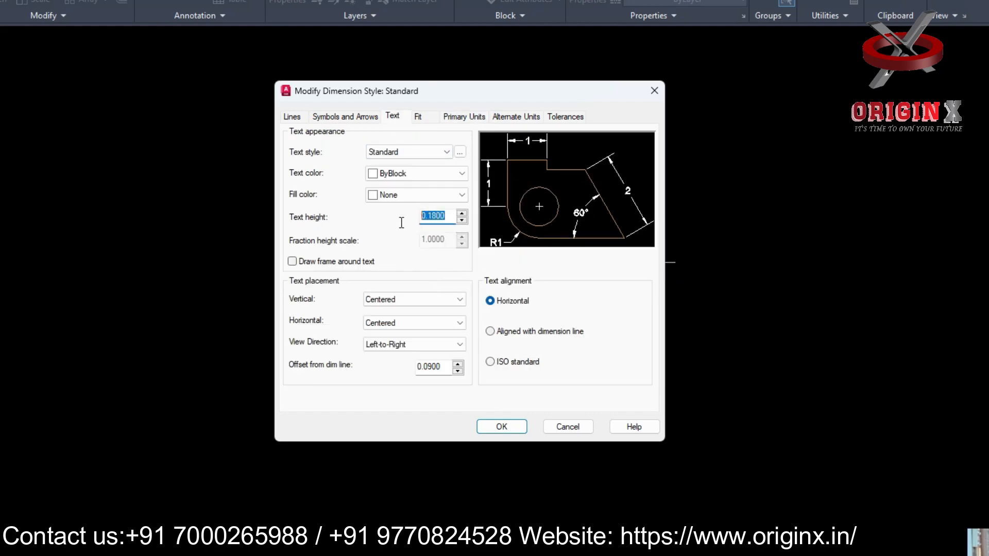
pyautogui.press('Return')
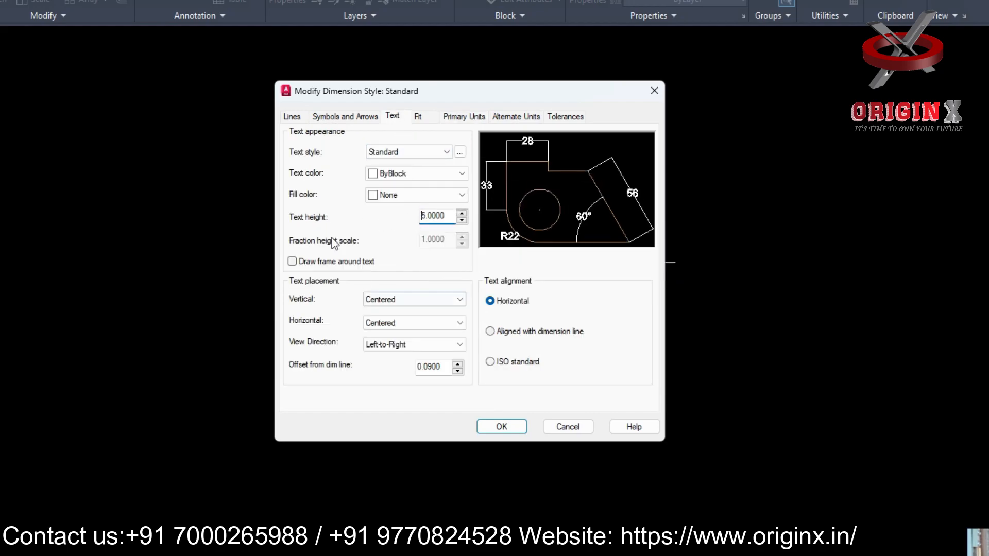
pyautogui.click(354, 116)
pyautogui.moveTo(327, 255); pyautogui.dragTo(262, 259)
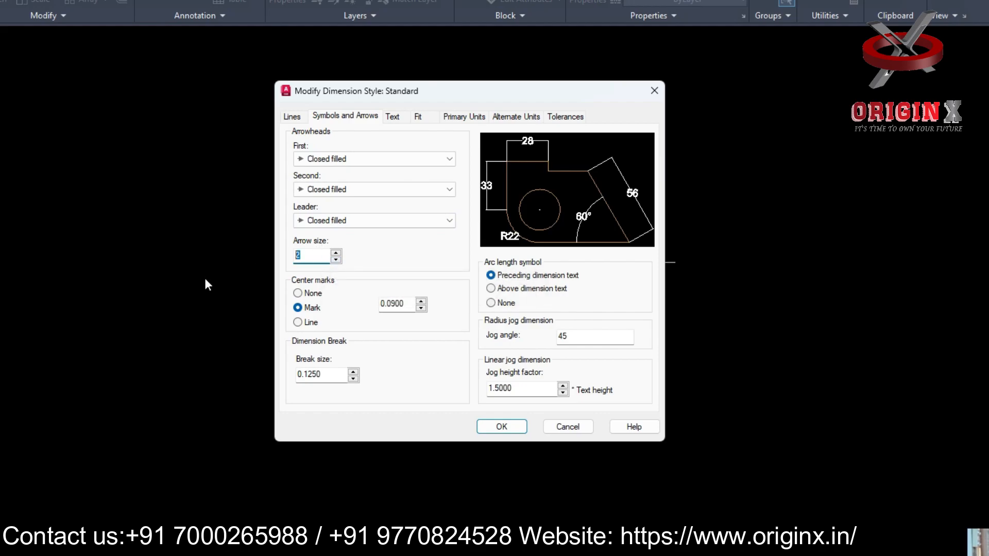
pyautogui.write('4')
pyautogui.press('Return')
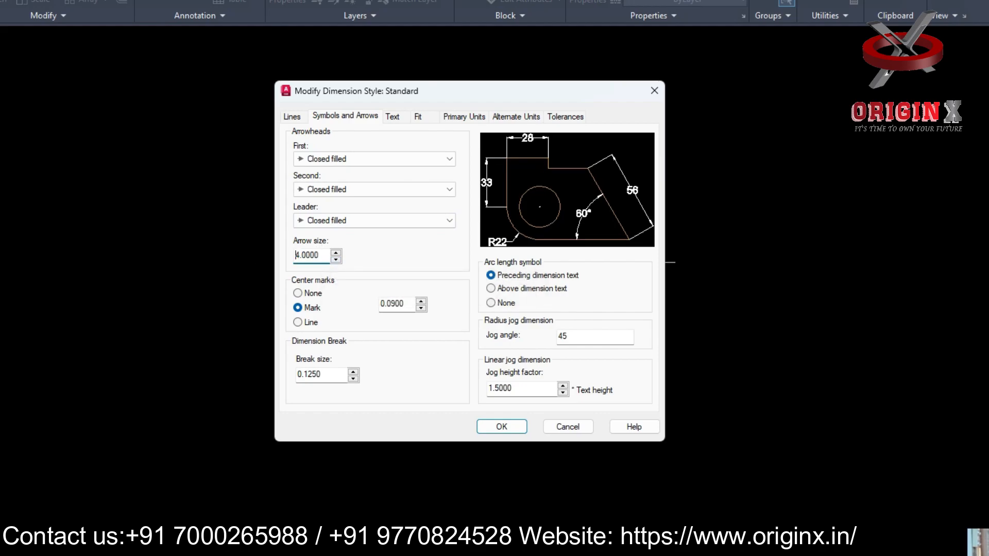
pyautogui.click(521, 428)
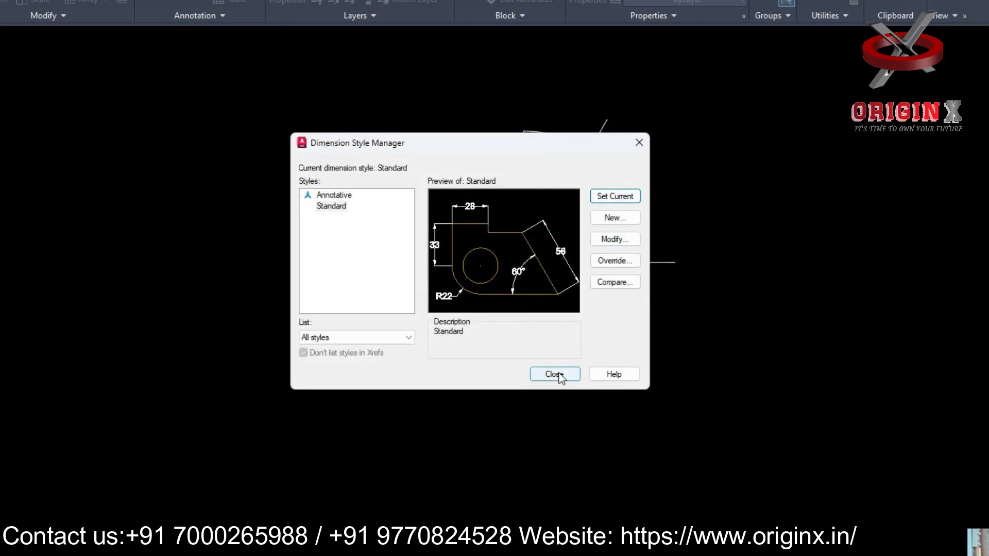
pyautogui.click(554, 374)
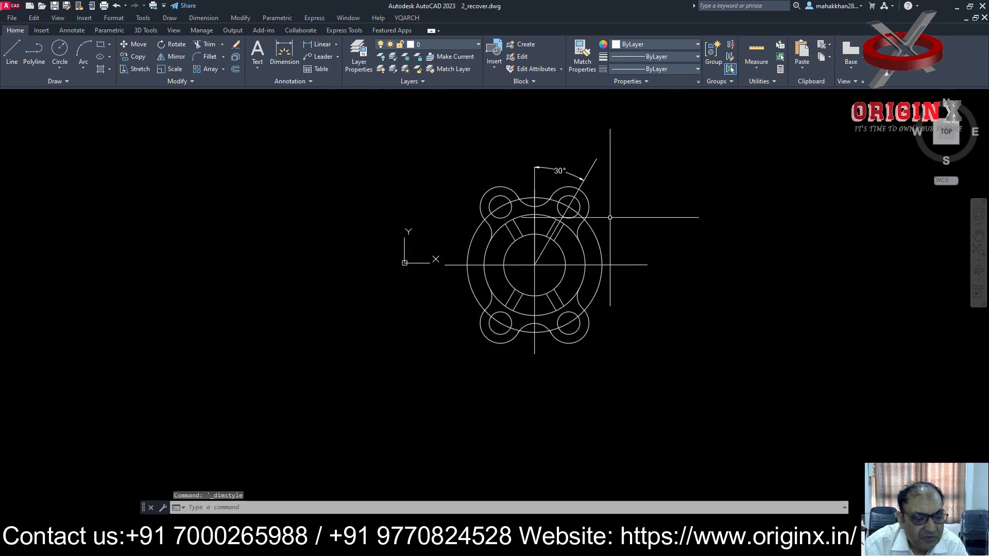
# Mirror the angled line and its angular dimension about the vertical centre line, keeping the originals.
pyautogui.scroll(4, 610, 217)
pyautogui.scroll(-2, 623, 203)
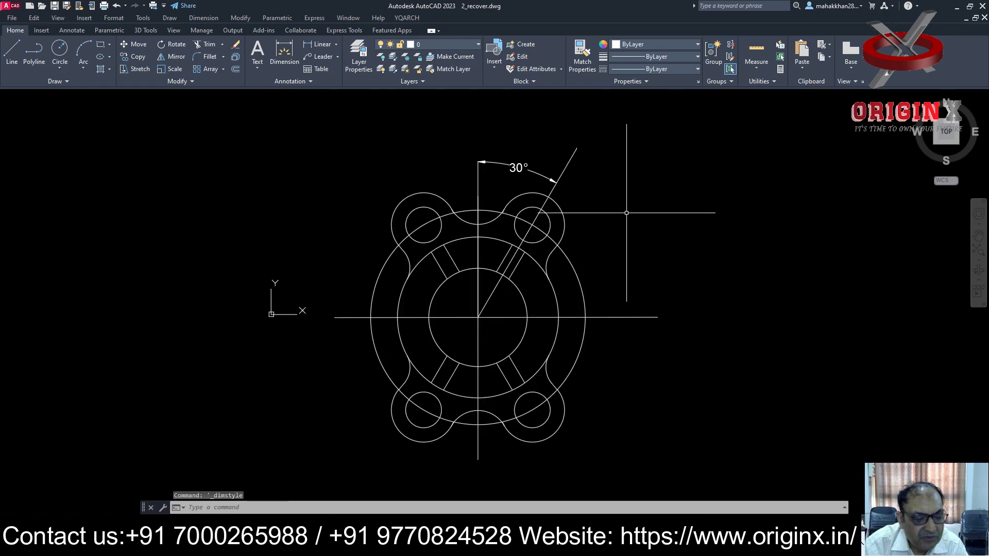
pyautogui.press('Return')
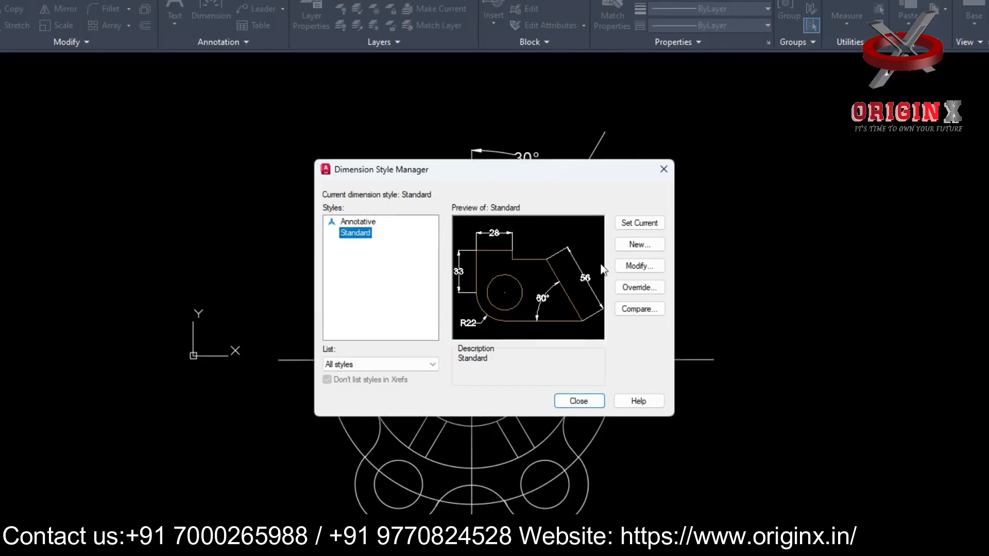
pyautogui.press('Escape')
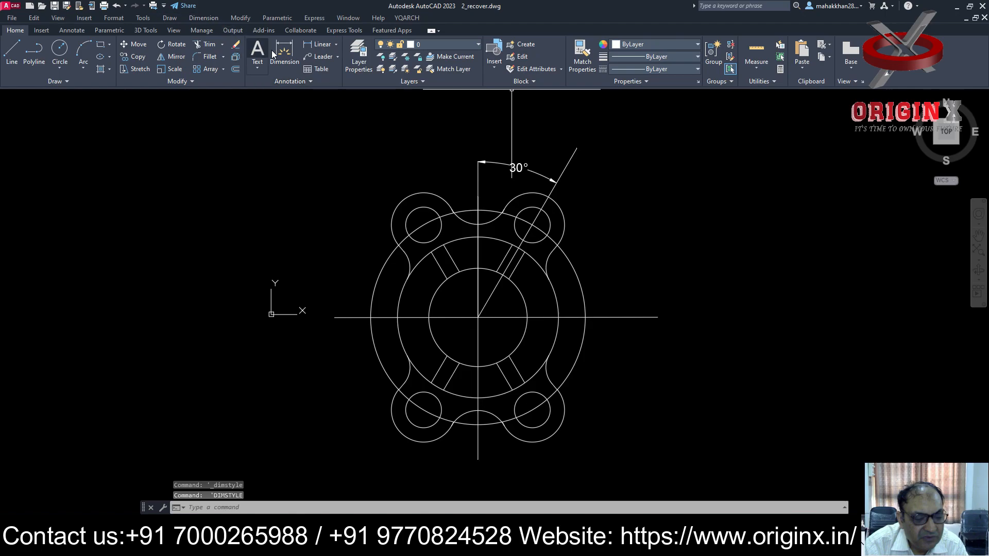
pyautogui.press('Return')
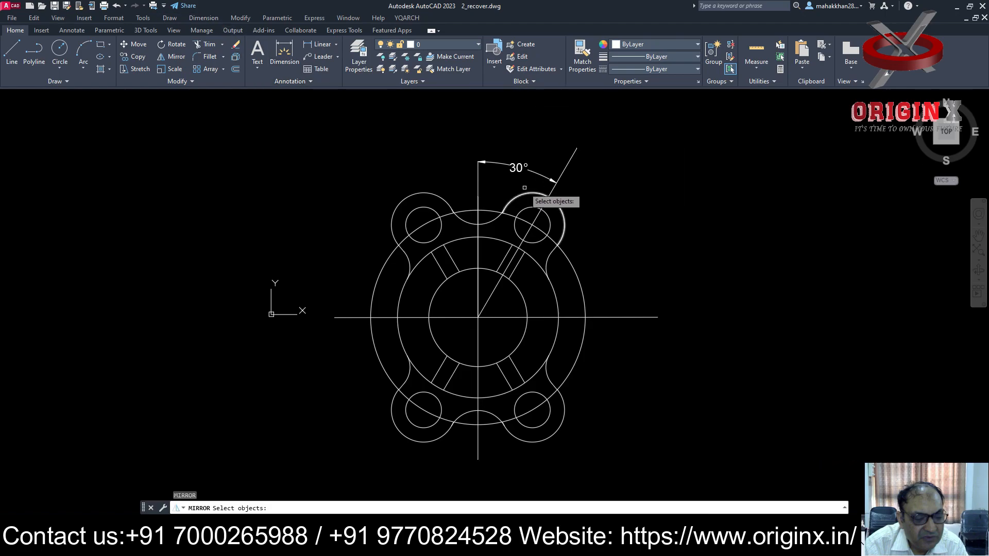
pyautogui.click(566, 167)
pyautogui.click(566, 167)
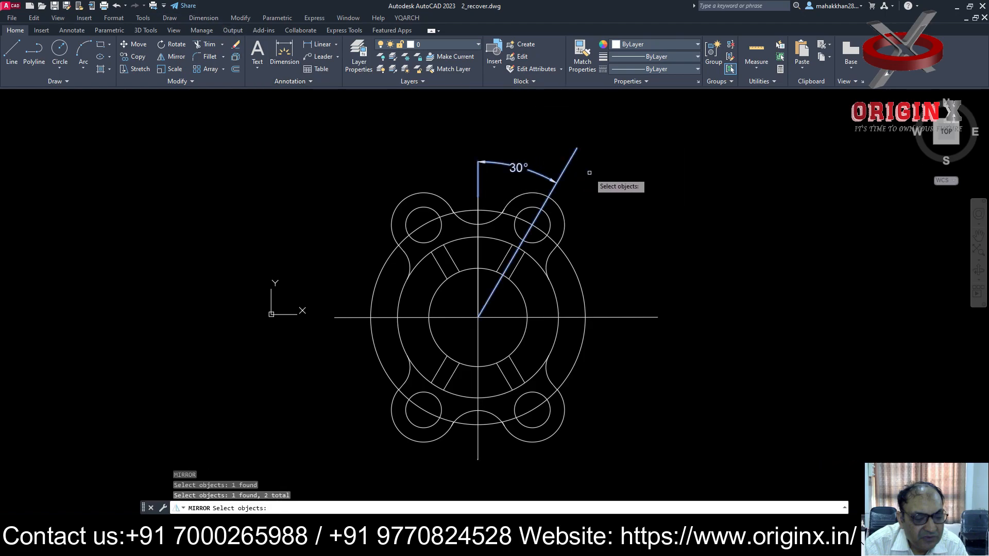
pyautogui.press('Return')
pyautogui.click(478, 317)
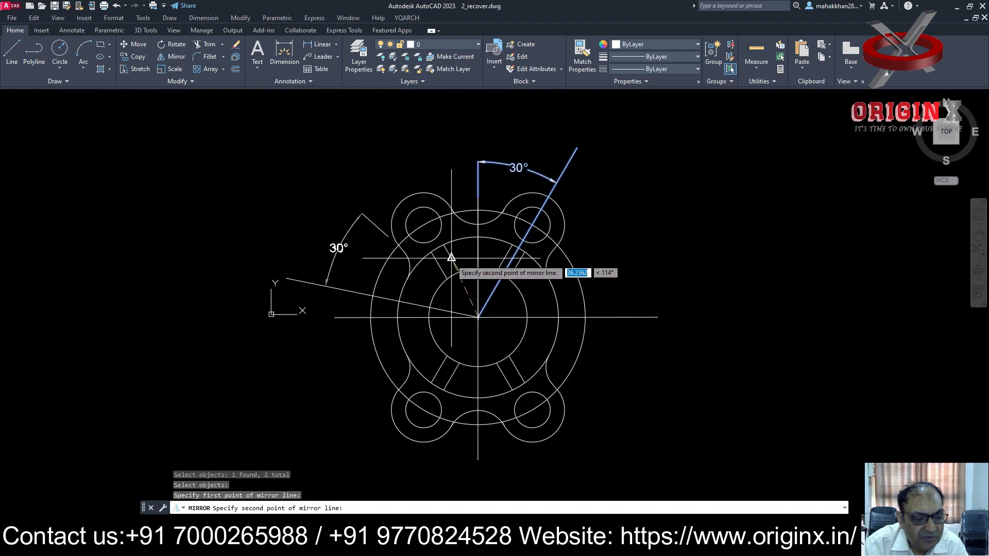
pyautogui.click(478, 277)
pyautogui.write('n')
pyautogui.press('Return')
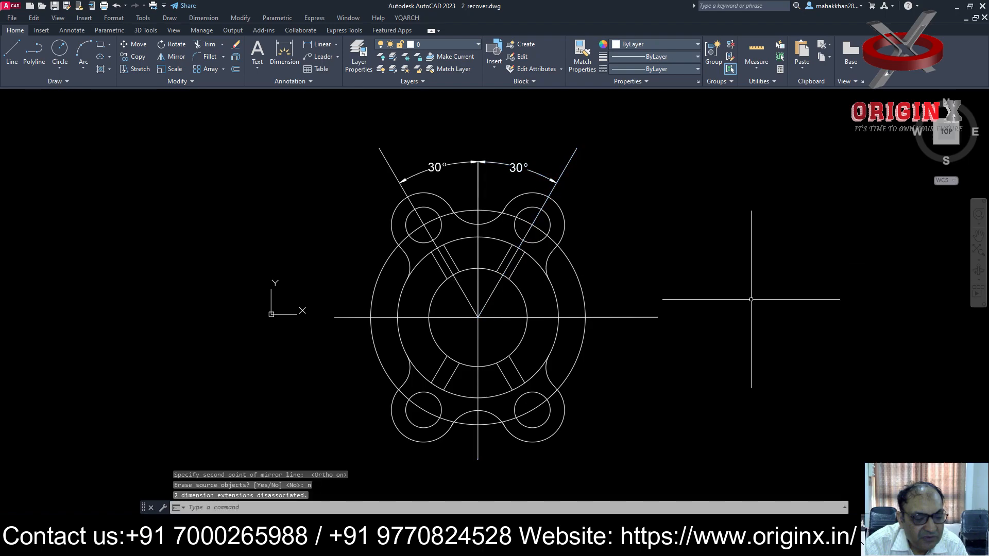
# Add diameter dimensions to the innermost and middle concentric circles, placing both texts outside the part to its upper right.
pyautogui.scroll(-2, 728, 265)
pyautogui.moveTo(700, 270)
pyautogui.mouseDown(button='middle')
pyautogui.moveTo(570, 277)
pyautogui.moveTo(617, 265)
pyautogui.mouseUp(button='middle')
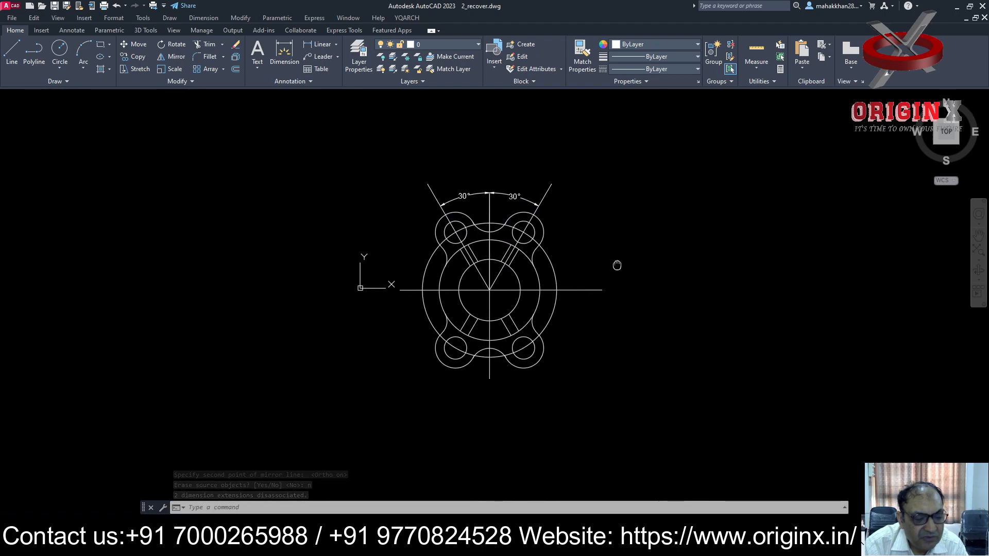
pyautogui.scroll(2, 666, 329)
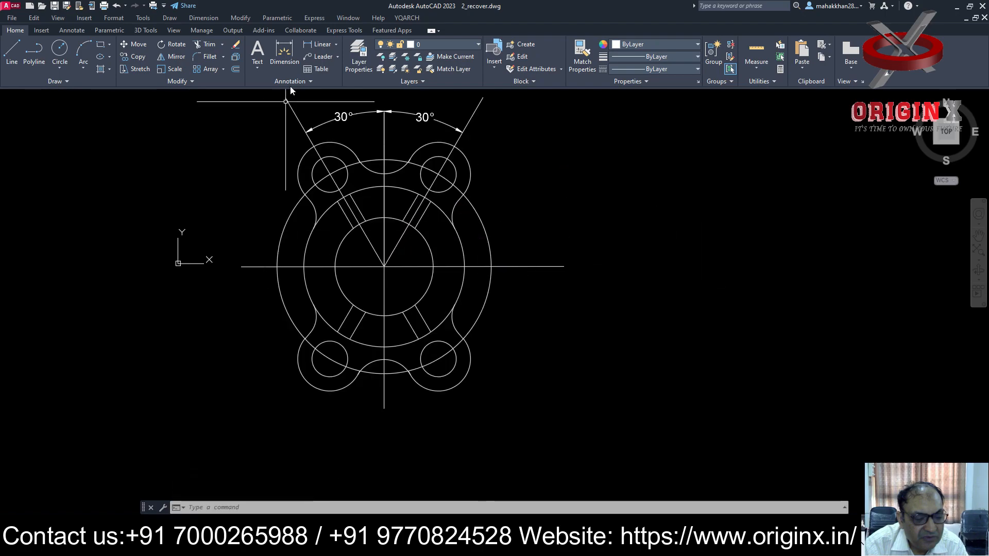
pyautogui.click(212, 17)
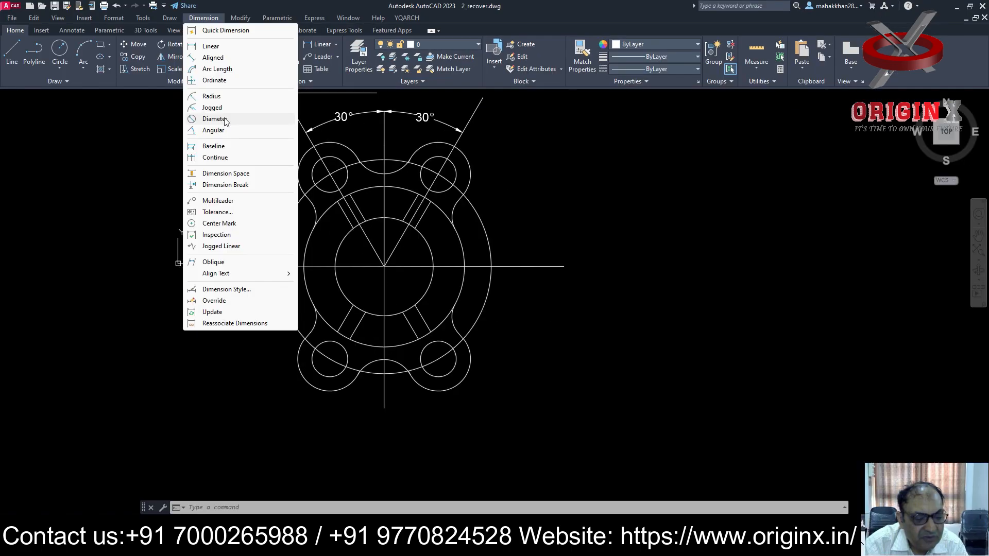
pyautogui.click(134, 143)
pyautogui.click(393, 304)
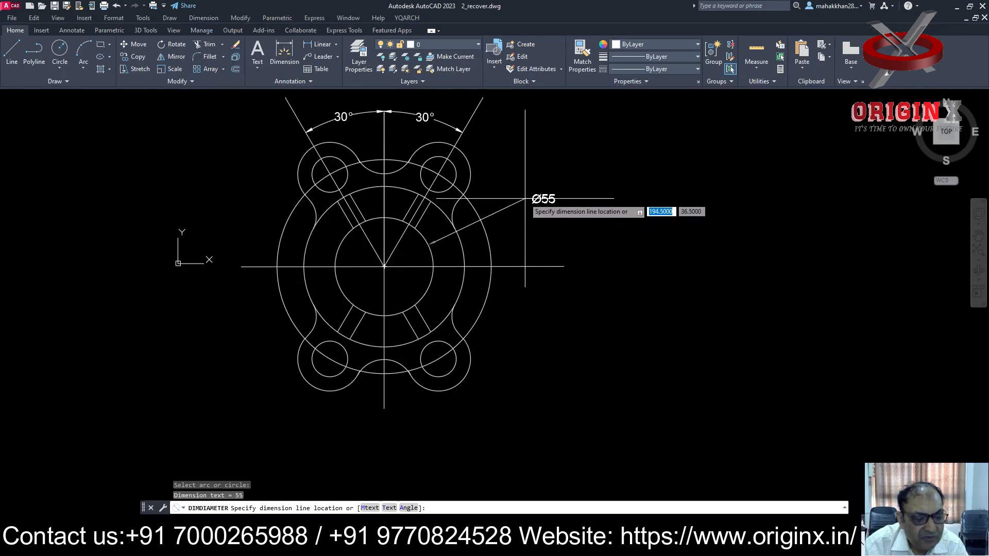
pyautogui.click(530, 198)
pyautogui.press('Return')
pyautogui.click(456, 315)
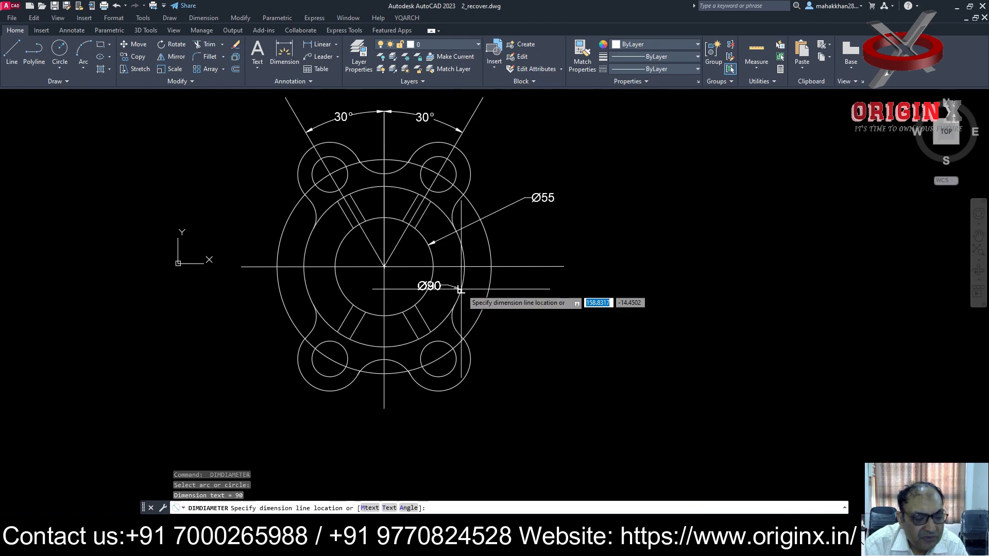
pyautogui.click(530, 226)
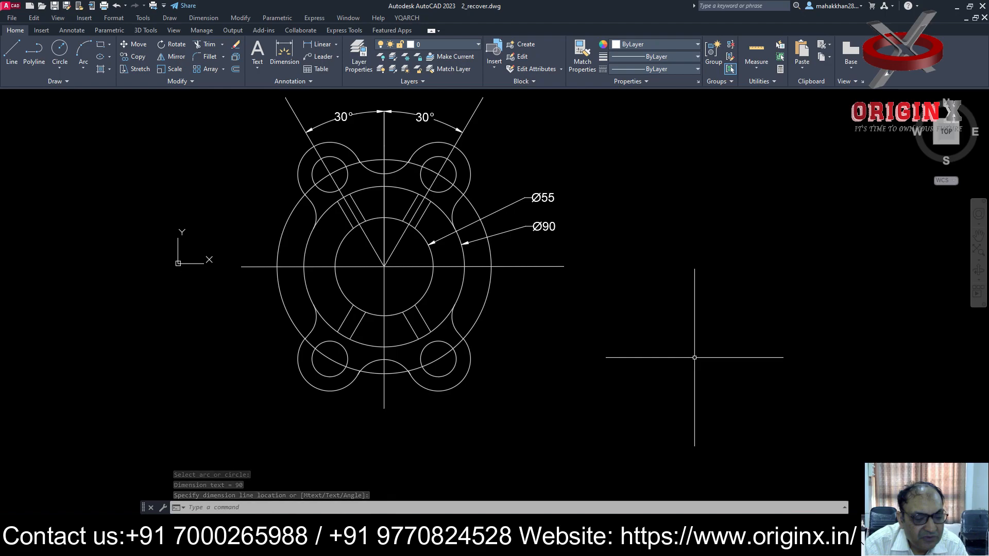
# Trim the outermost concentric circle's arc between the upper-left lug and the horizontal centre line.
pyautogui.write('tr')
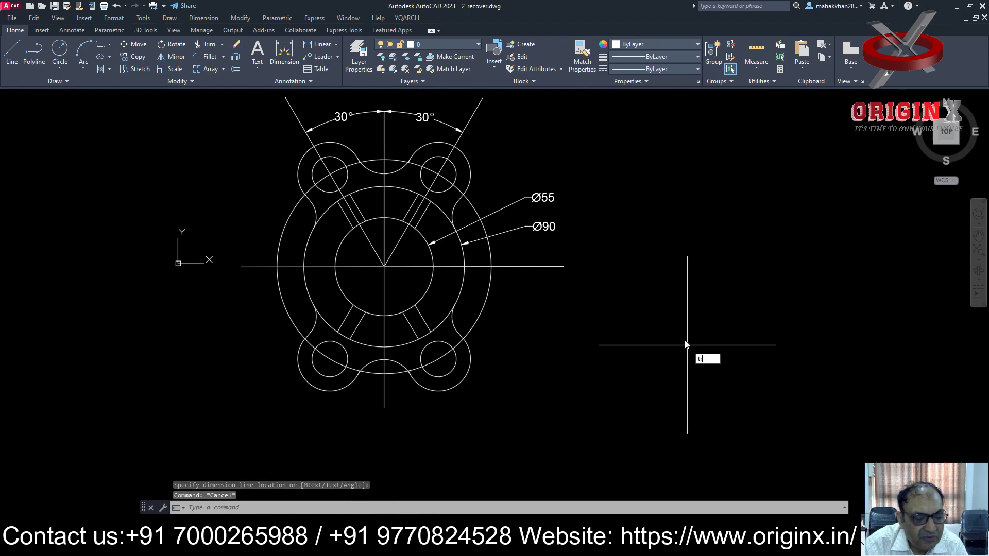
pyautogui.press('Return')
pyautogui.moveTo(282, 221); pyautogui.dragTo(285, 226, button='middle')
pyautogui.moveTo(286, 226); pyautogui.dragTo(289, 232)
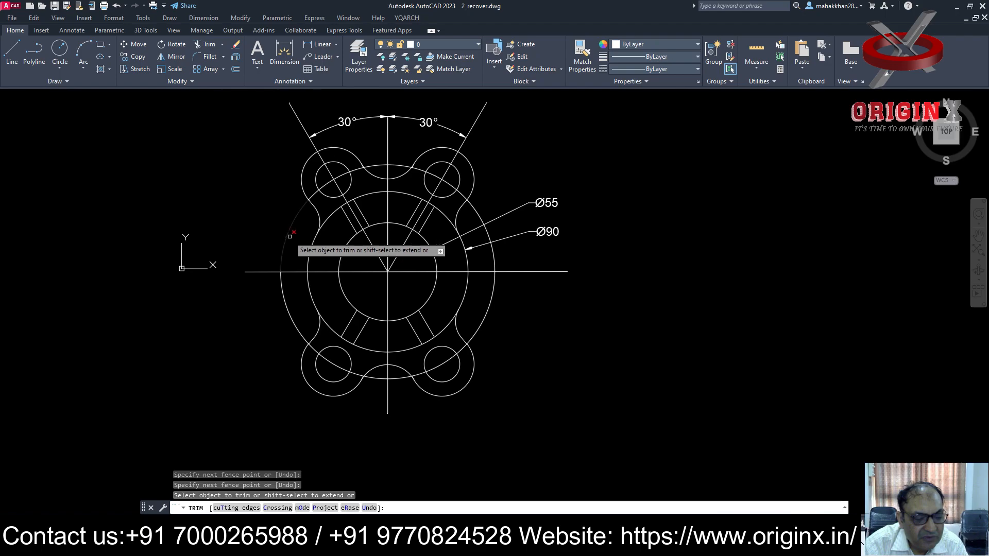
# Mirror the upper-right rib's three lines about the vertical centre line, keeping the originals.
pyautogui.write('mi')
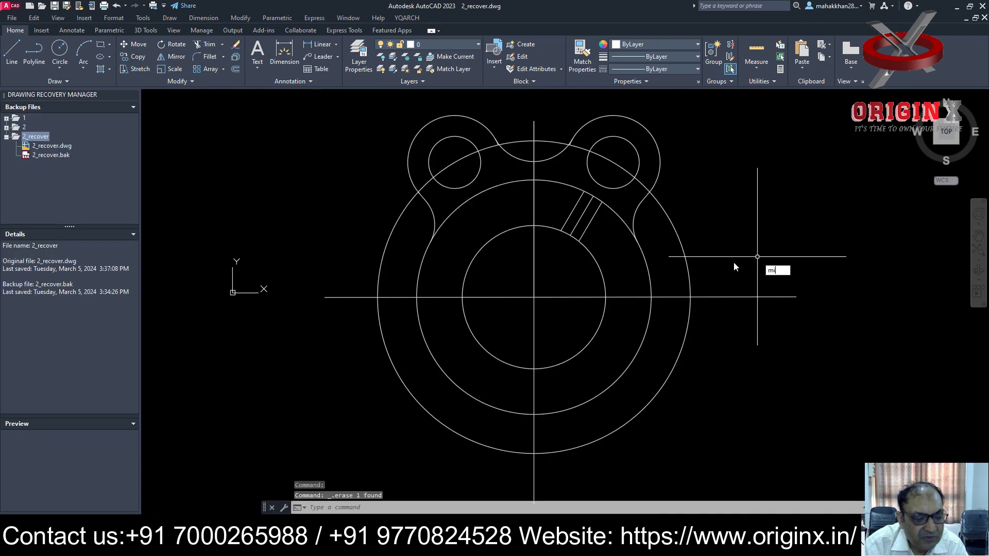
pyautogui.press('Return')
pyautogui.moveTo(618, 242); pyautogui.dragTo(568, 209)
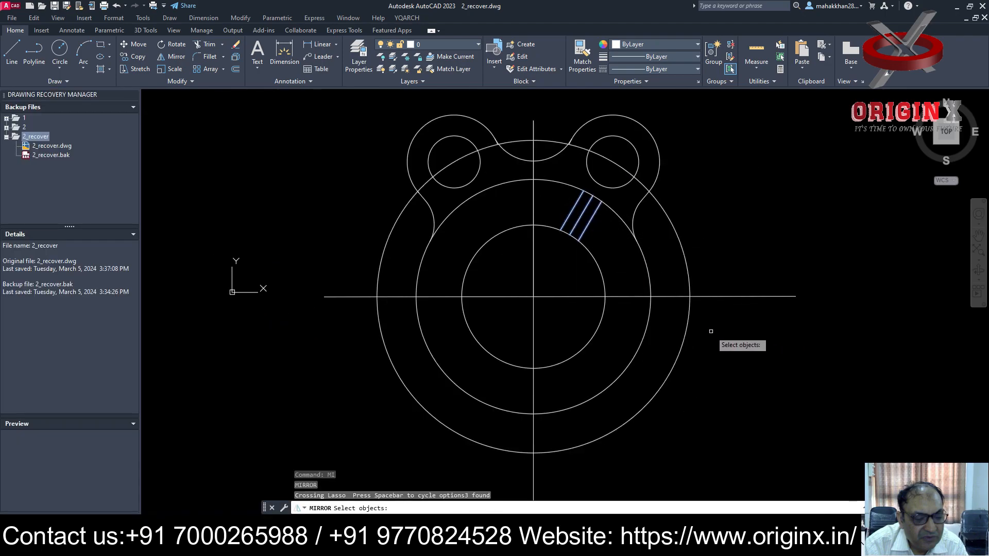
pyautogui.press('Return')
pyautogui.click(533, 297)
pyautogui.click(558, 349)
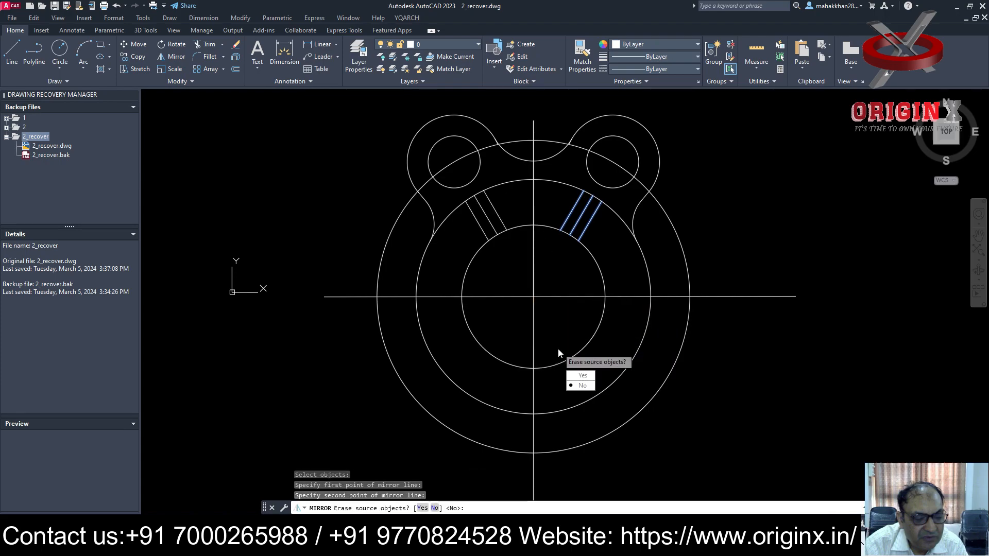
pyautogui.write('n')
pyautogui.press('Return')
pyautogui.press('Escape')
# Mirror the line sets of both upper ribs about the horizontal centre line, keeping the originals.
pyautogui.write('m')
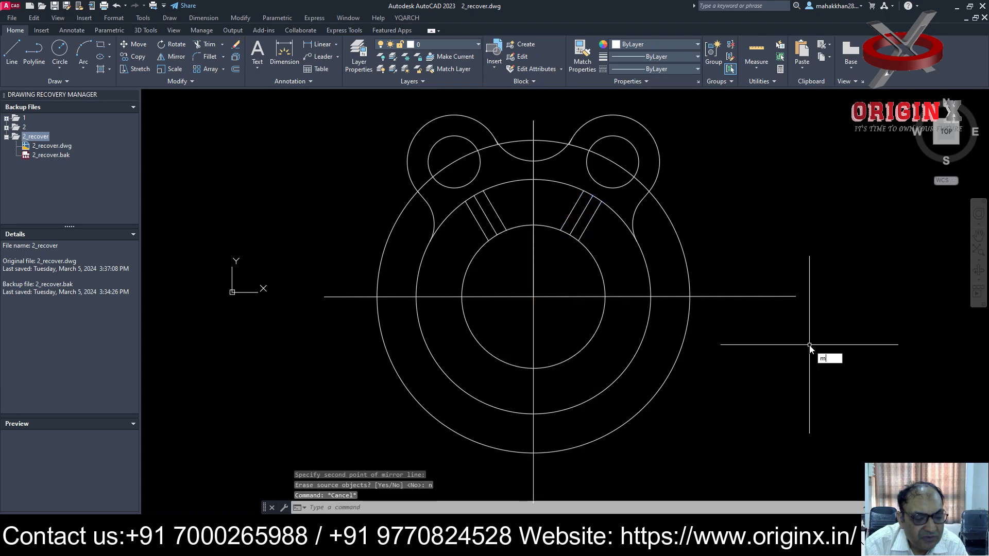
pyautogui.write('i')
pyautogui.press('Return')
pyautogui.moveTo(615, 257); pyautogui.dragTo(563, 211)
pyautogui.moveTo(507, 198); pyautogui.dragTo(467, 232)
pyautogui.click(466, 231)
pyautogui.press('Return')
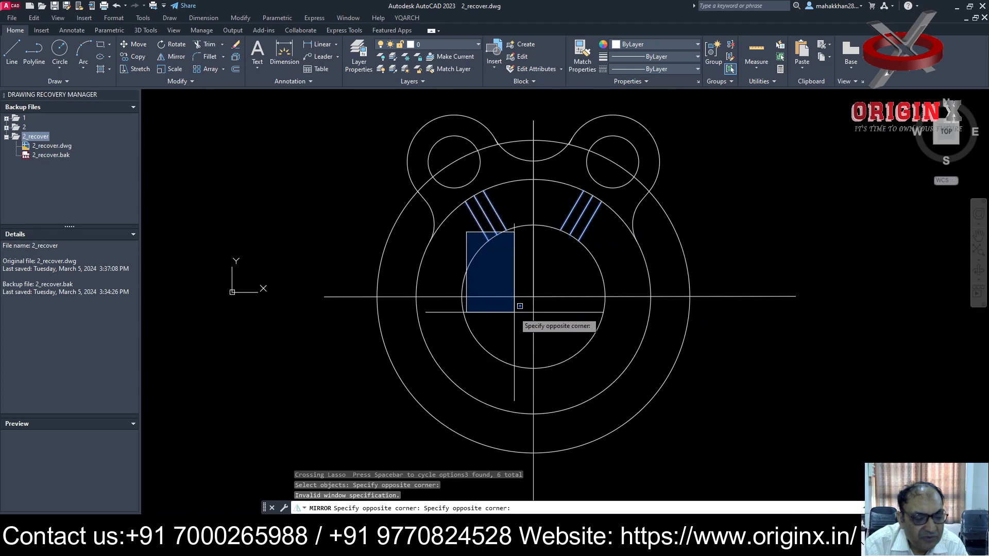
pyautogui.click(450, 267)
pyautogui.press('Return')
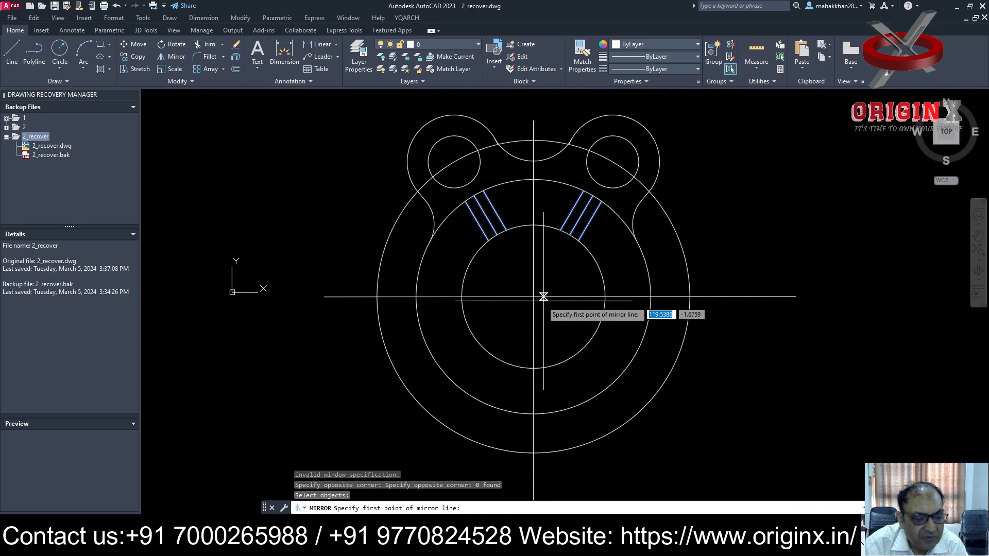
pyautogui.click(534, 296)
pyautogui.click(614, 362)
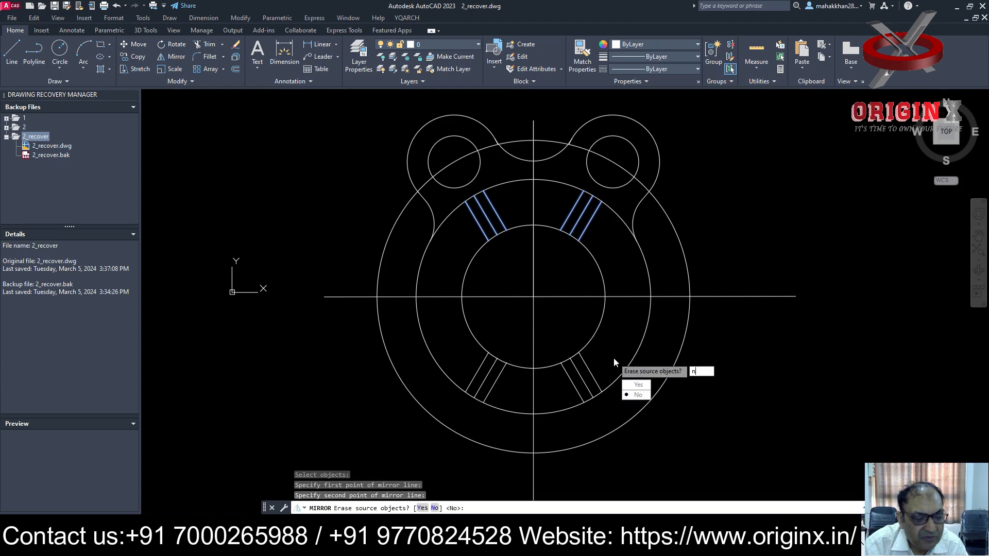
pyautogui.press('Return')
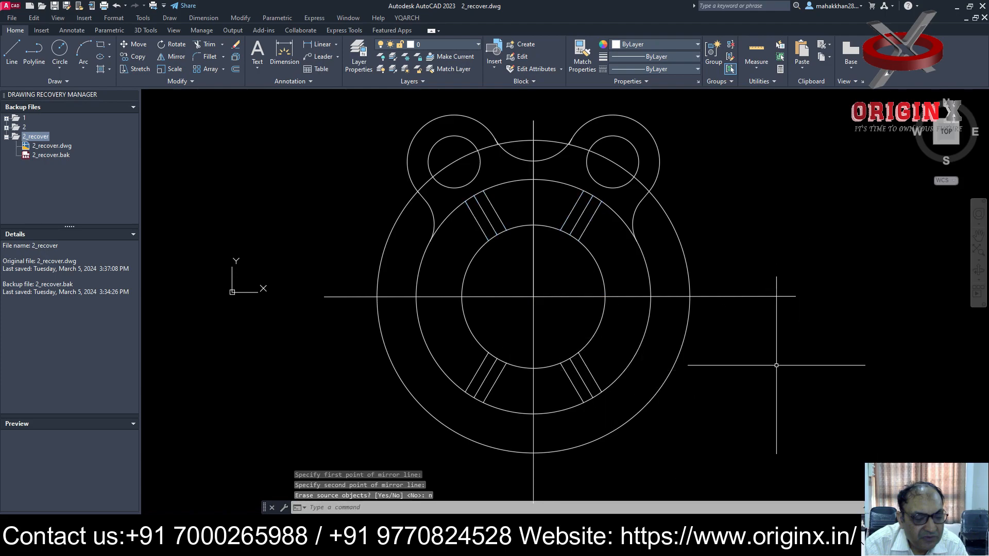
pyautogui.press('Escape')
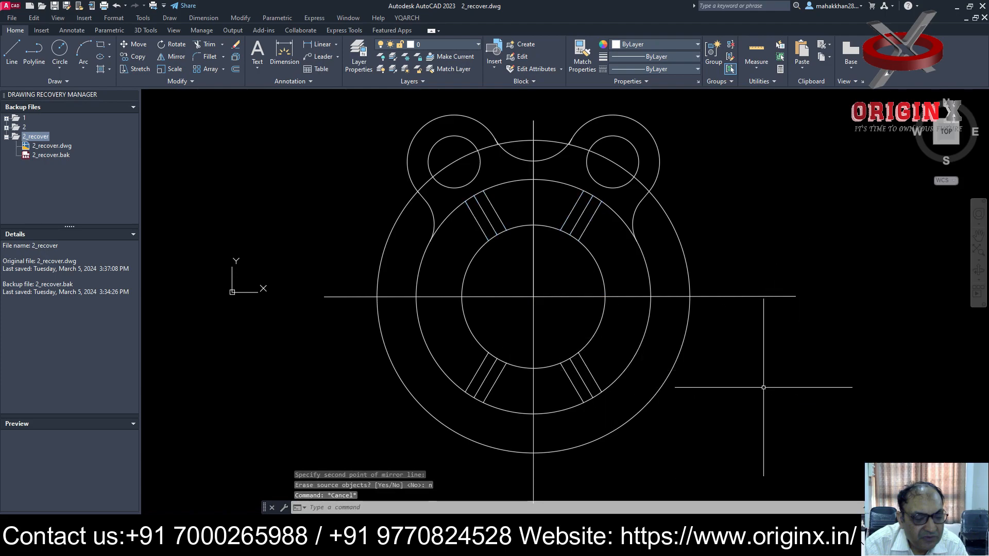
pyautogui.press('Return')
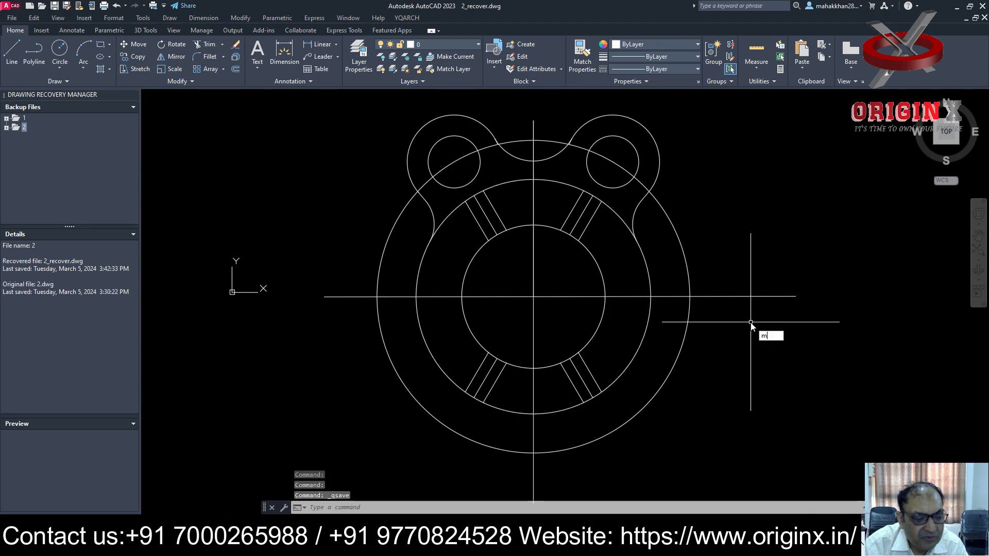
pyautogui.moveTo(697, 106)
pyautogui.mouseDown()
pyautogui.moveTo(644, 164)
pyautogui.moveTo(668, 180)
pyautogui.mouseUp()
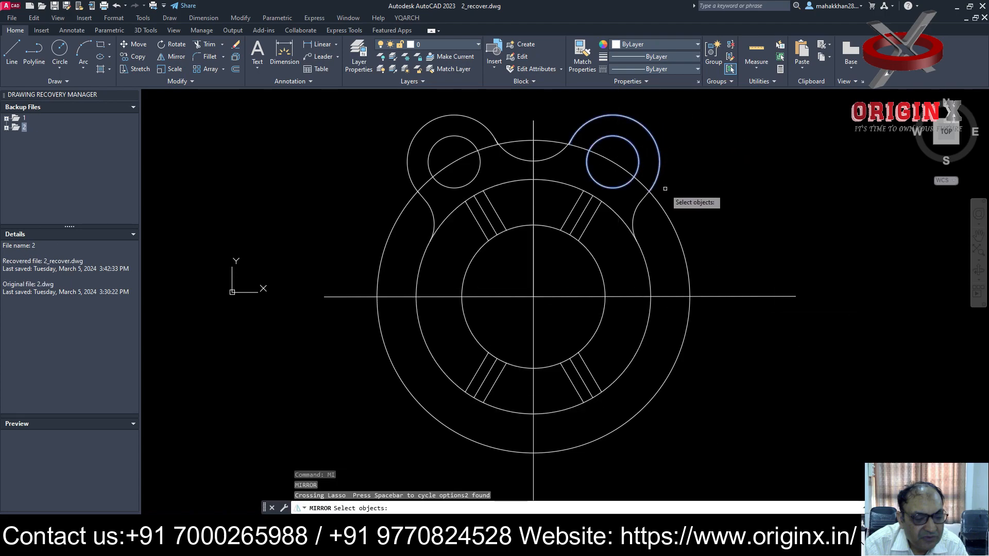
pyautogui.click(636, 213)
pyautogui.click(549, 154)
pyautogui.click(545, 162)
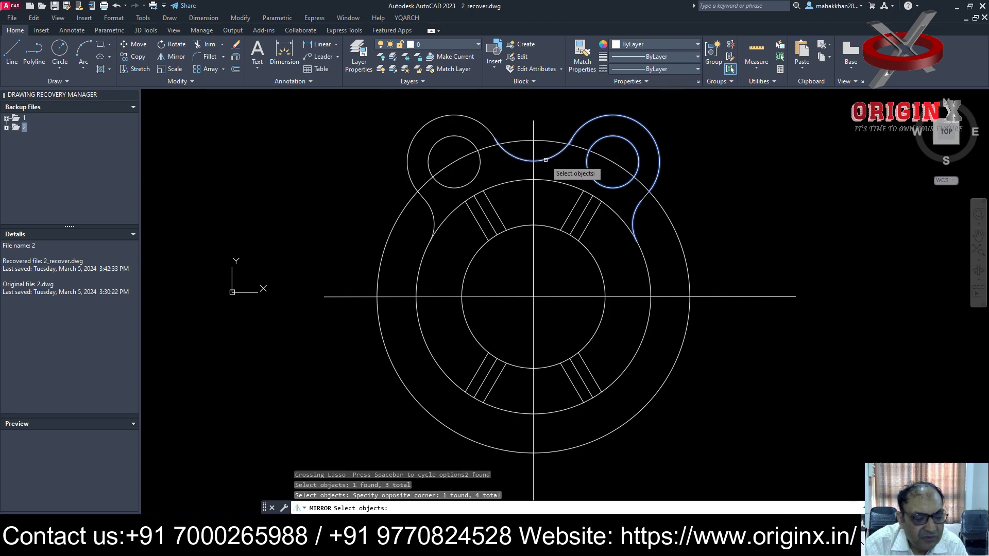
pyautogui.click(480, 124)
pyautogui.click(429, 214)
pyautogui.click(457, 186)
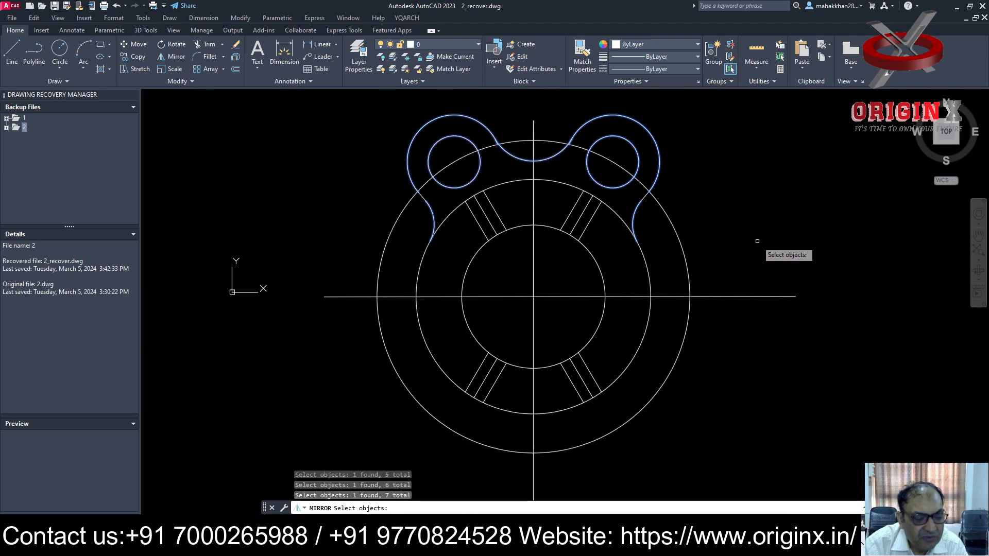
pyautogui.press('Return')
pyautogui.click(533, 296)
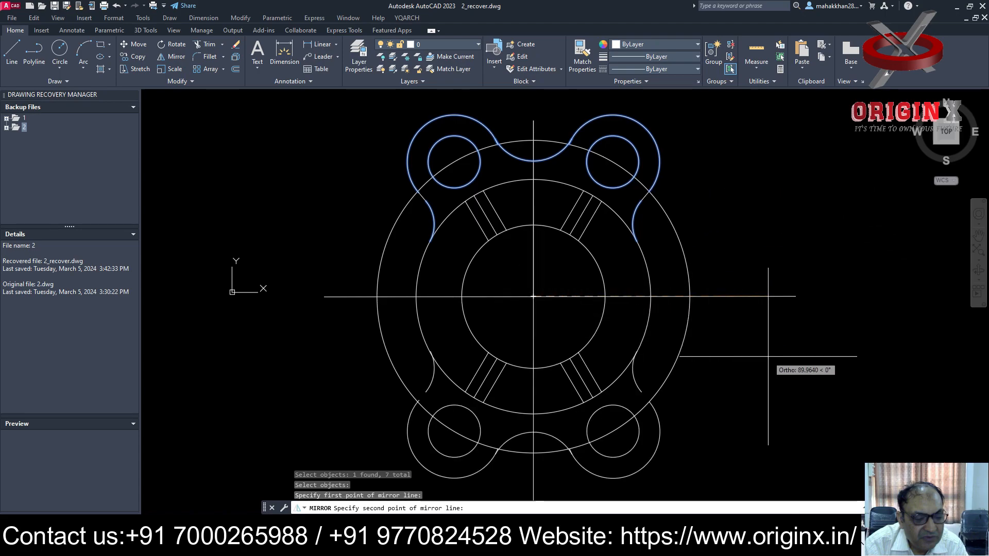
pyautogui.press('Escape')
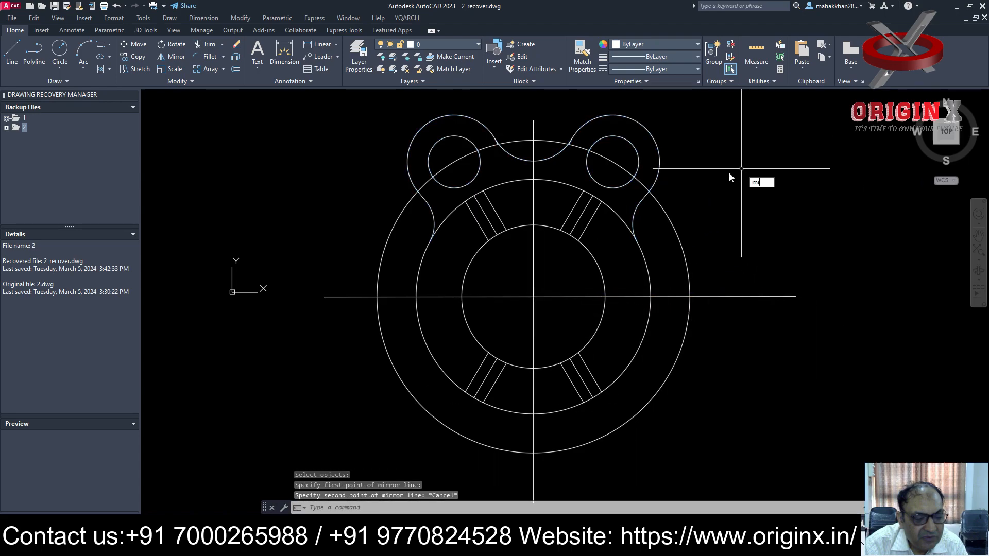
pyautogui.press('Return')
pyautogui.click(663, 161)
pyautogui.press('Escape')
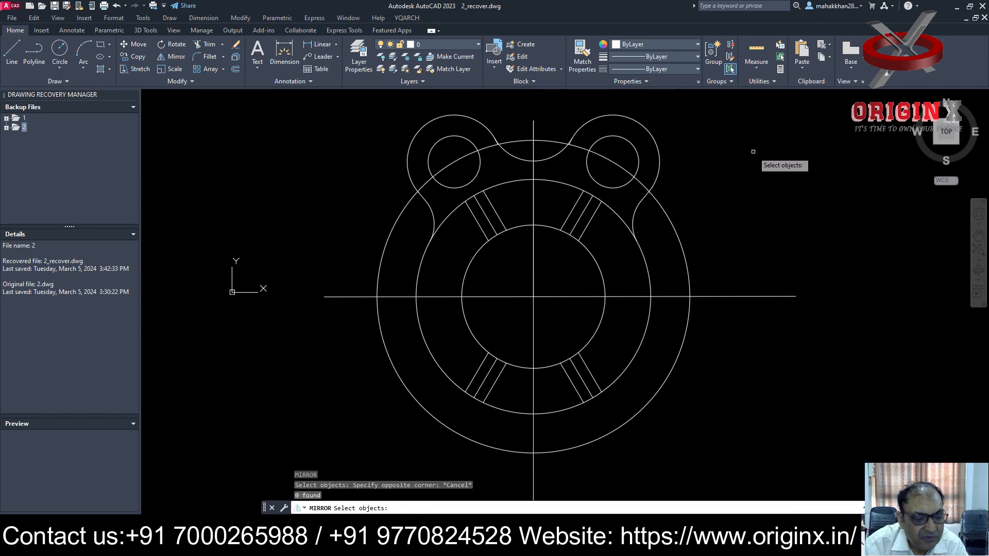
# Mirror both upper lugs with their hole circles and connecting fillet arcs about the horizontal centre line, keeping the originals, and save the drawing.
pyautogui.write('mi')
pyautogui.press('Return')
pyautogui.click(627, 118)
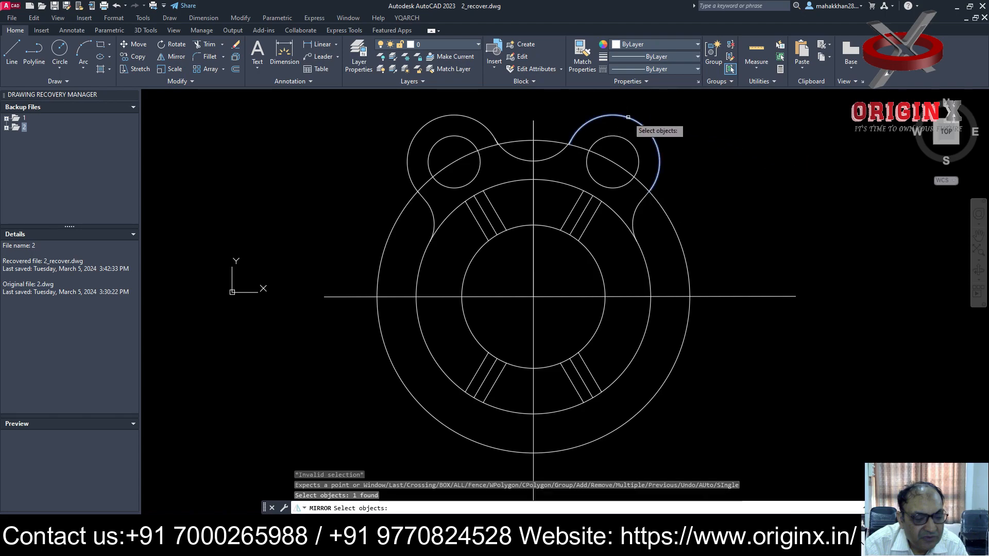
pyautogui.click(639, 205)
pyautogui.click(618, 188)
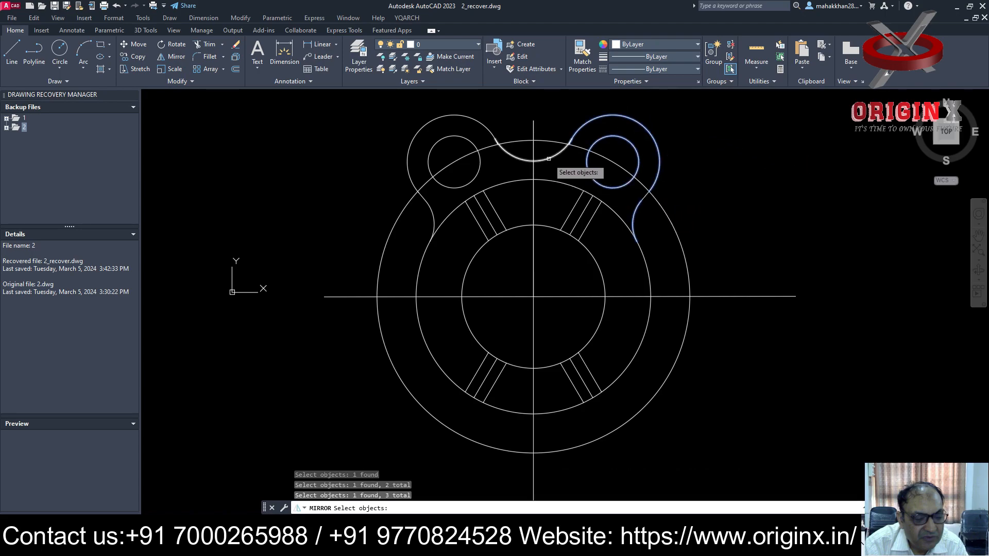
pyautogui.click(480, 123)
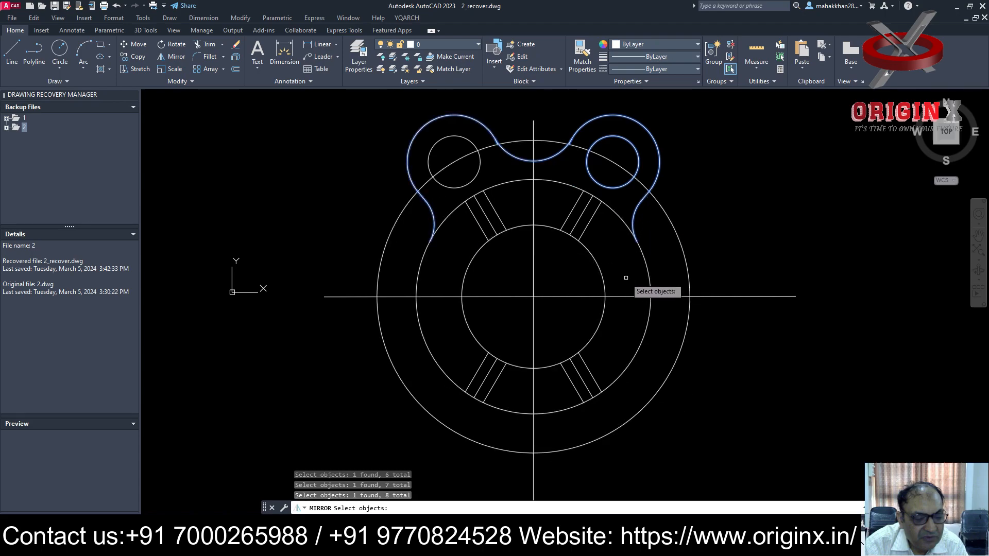
pyautogui.click(467, 166)
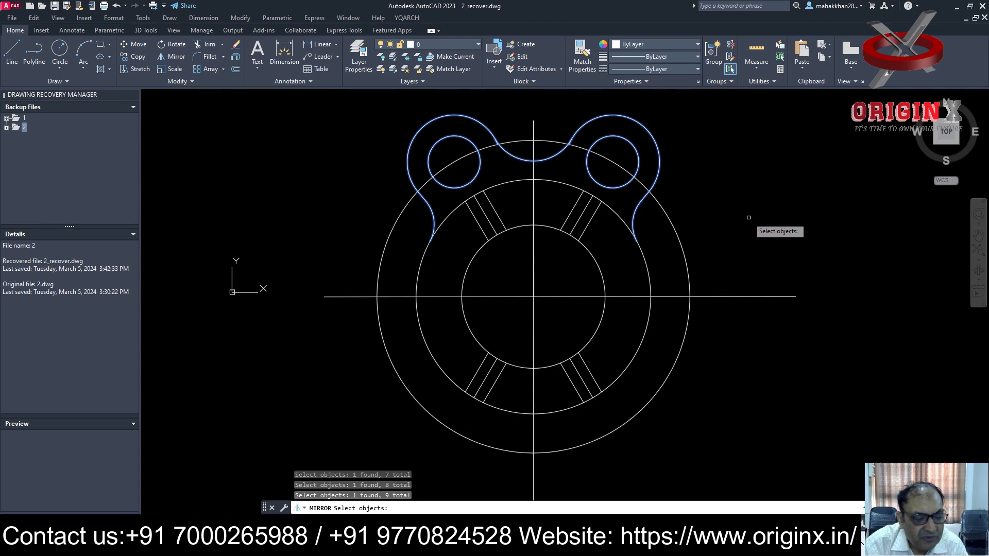
pyautogui.press('Return')
pyautogui.click(533, 297)
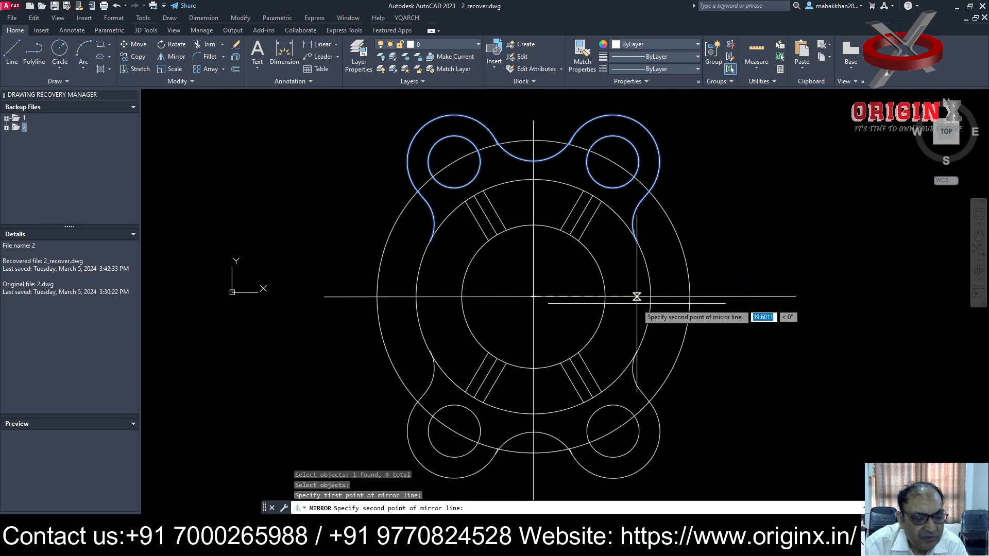
pyautogui.click(768, 302)
pyautogui.write('n')
pyautogui.press('Return')
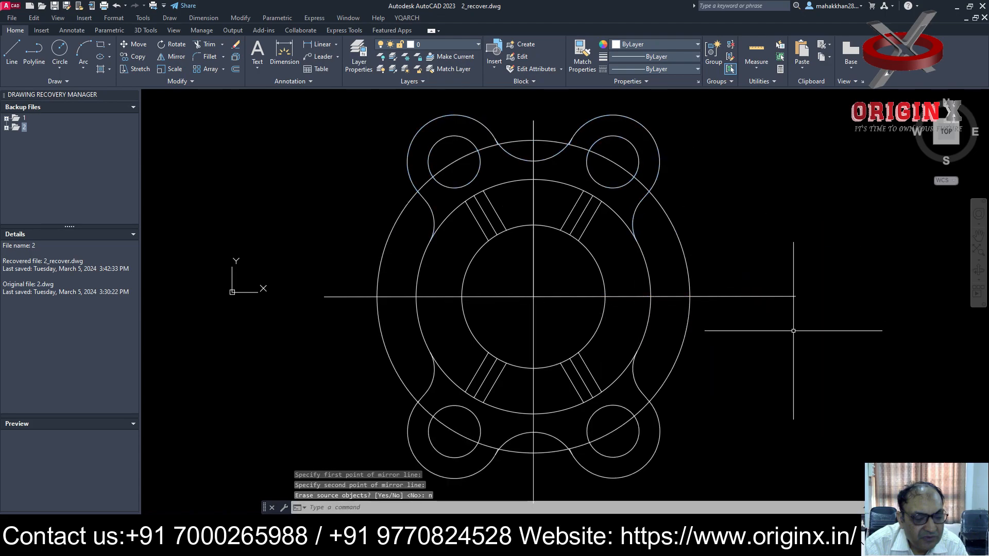
pyautogui.hotkey('ctrl', 's')
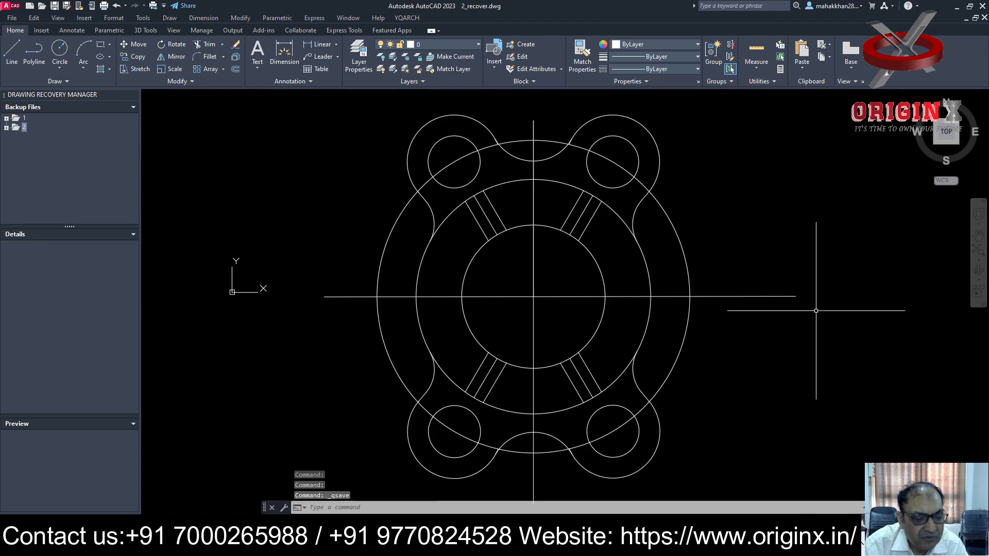
# Trim the outermost concentric circle's arcs between the upper and lower lugs on both sides of the part.
pyautogui.press('Return')
pyautogui.moveTo(379, 218); pyautogui.dragTo(390, 233, button='middle')
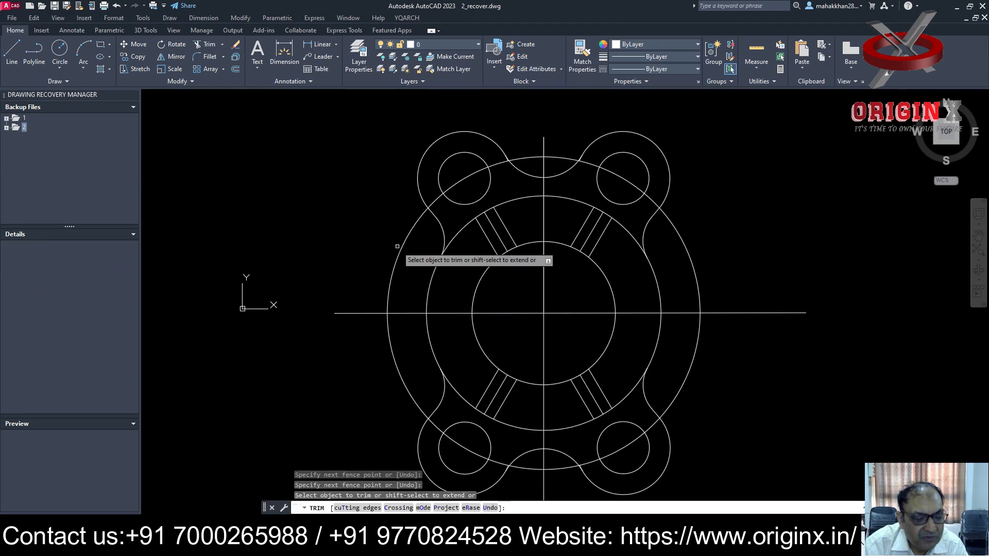
pyautogui.press('Escape')
pyautogui.write('tr')
pyautogui.press('Return')
pyautogui.click(412, 271)
pyautogui.click(373, 233)
pyautogui.click(390, 344)
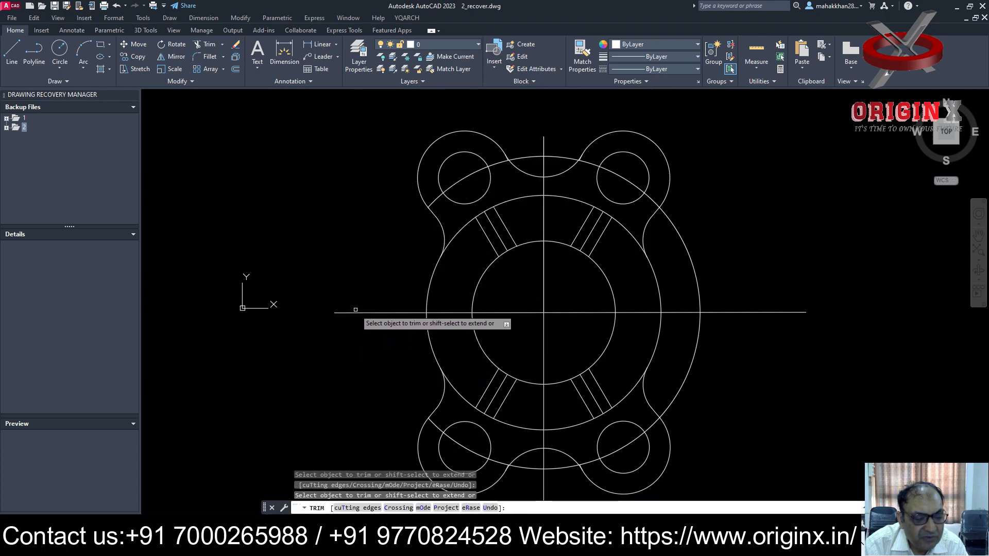
pyautogui.click(728, 210)
pyautogui.click(682, 258)
pyautogui.click(733, 369)
pyautogui.click(679, 355)
# Trim away the rest of the outermost concentric circle's arc through and between the two lower lugs.
pyautogui.scroll(-5, 738, 397)
pyautogui.scroll(5, 677, 433)
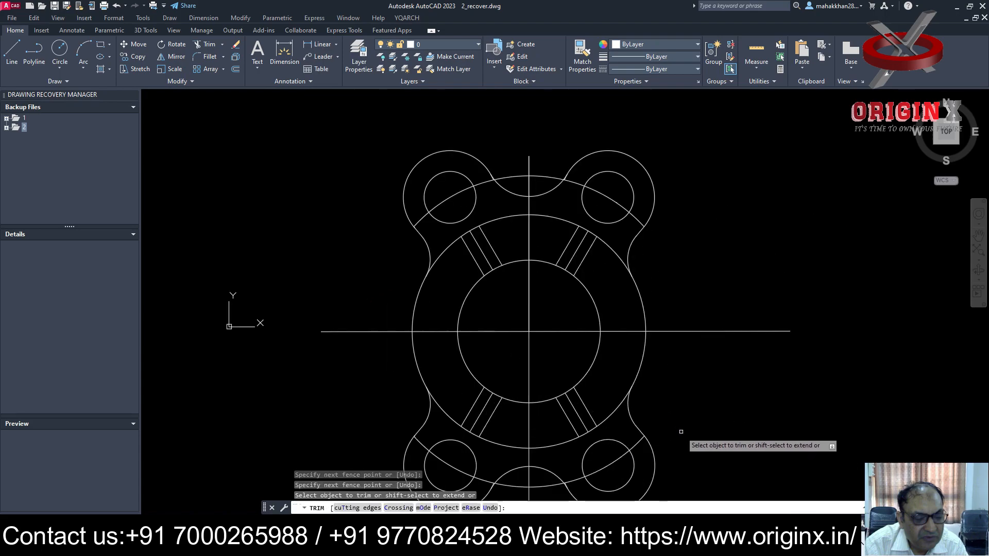
pyautogui.scroll(-2, 692, 428)
pyautogui.scroll(4, 669, 453)
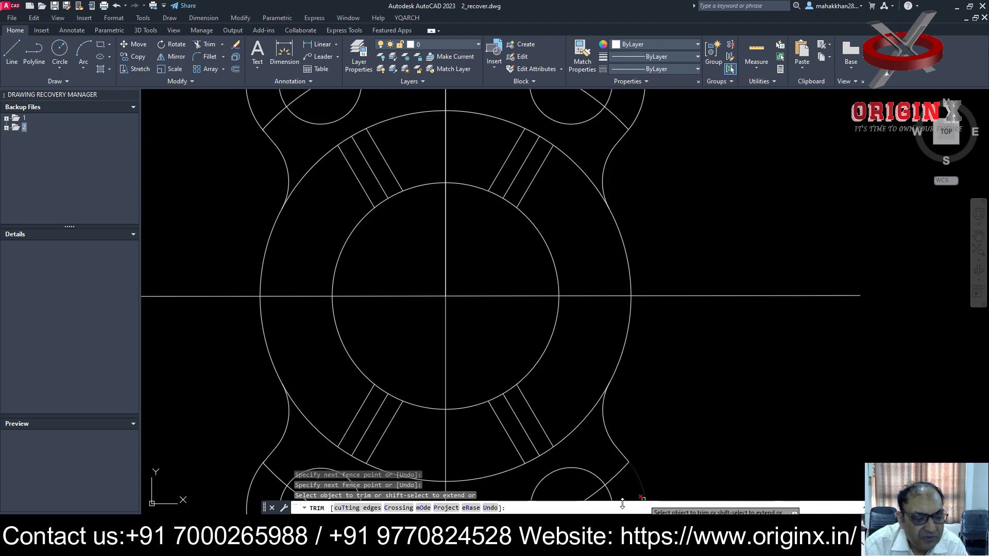
pyautogui.scroll(-3, 677, 399)
pyautogui.scroll(2, 616, 460)
pyautogui.click(532, 394)
pyautogui.click(552, 372)
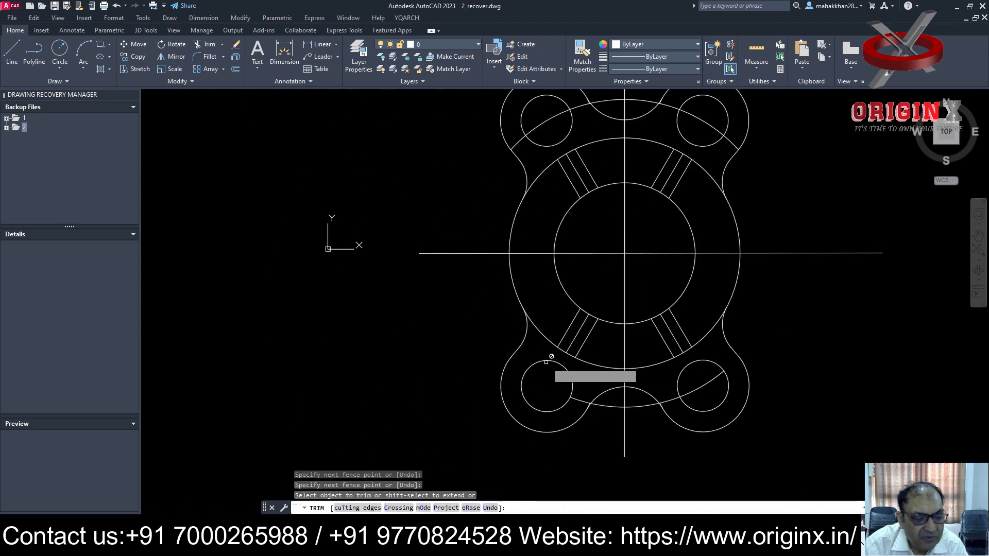
pyautogui.click(573, 410)
pyautogui.moveTo(591, 382); pyautogui.dragTo(592, 382)
pyautogui.moveTo(609, 430)
pyautogui.mouseDown()
pyautogui.moveTo(613, 403)
pyautogui.moveTo(643, 406)
pyautogui.moveTo(646, 394)
pyautogui.moveTo(703, 375)
pyautogui.mouseUp()
pyautogui.moveTo(678, 410); pyautogui.dragTo(670, 394)
# Trim away the outermost concentric circle's arc through and between the two upper lugs and their holes, and save the drawing.
pyautogui.scroll(-4, 724, 154)
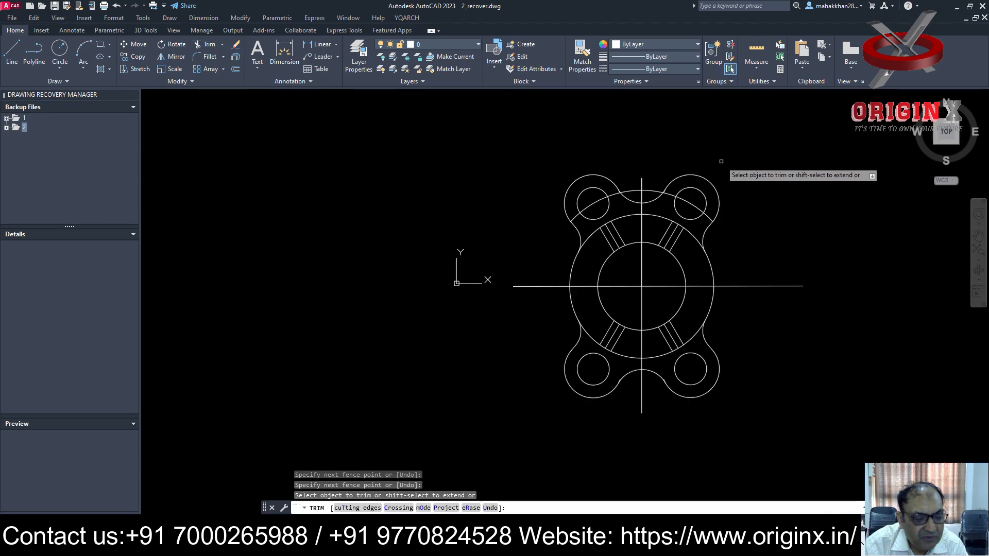
pyautogui.scroll(6, 723, 149)
pyautogui.moveTo(678, 301); pyautogui.dragTo(706, 276)
pyautogui.moveTo(589, 249); pyautogui.dragTo(601, 230)
pyautogui.moveTo(633, 271); pyautogui.dragTo(658, 247)
pyautogui.moveTo(542, 234); pyautogui.dragTo(549, 213)
pyautogui.click(488, 228)
pyautogui.moveTo(449, 246); pyautogui.dragTo(448, 224)
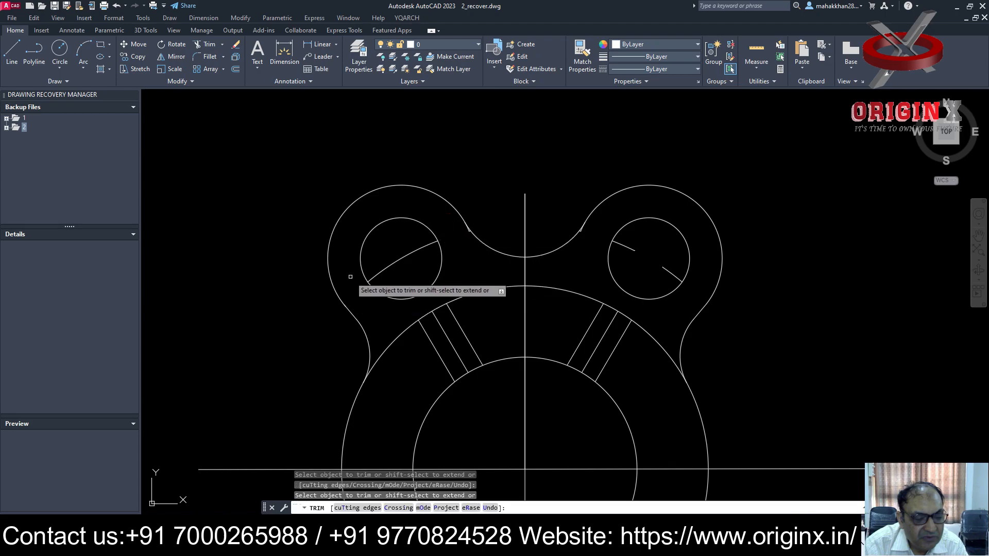
pyautogui.moveTo(629, 252); pyautogui.dragTo(637, 241)
pyautogui.moveTo(662, 275); pyautogui.dragTo(671, 267)
pyautogui.scroll(-5, 724, 343)
pyautogui.scroll(3, 720, 346)
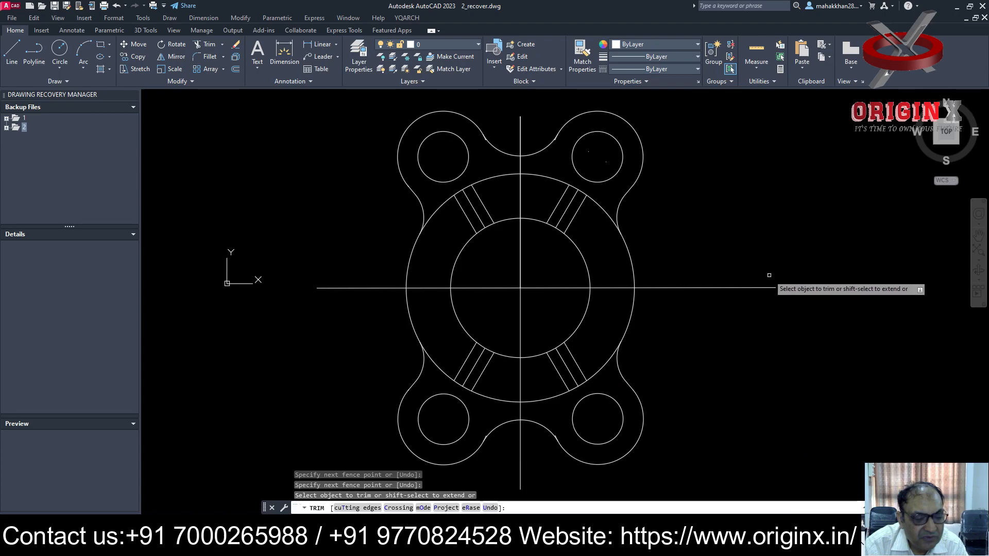
pyautogui.hotkey('ctrl', 's')
# Add diameter dimensions to the innermost circle and the circle around it, placing both outside the part to the right, above the horizontal centre line.
pyautogui.click(204, 18)
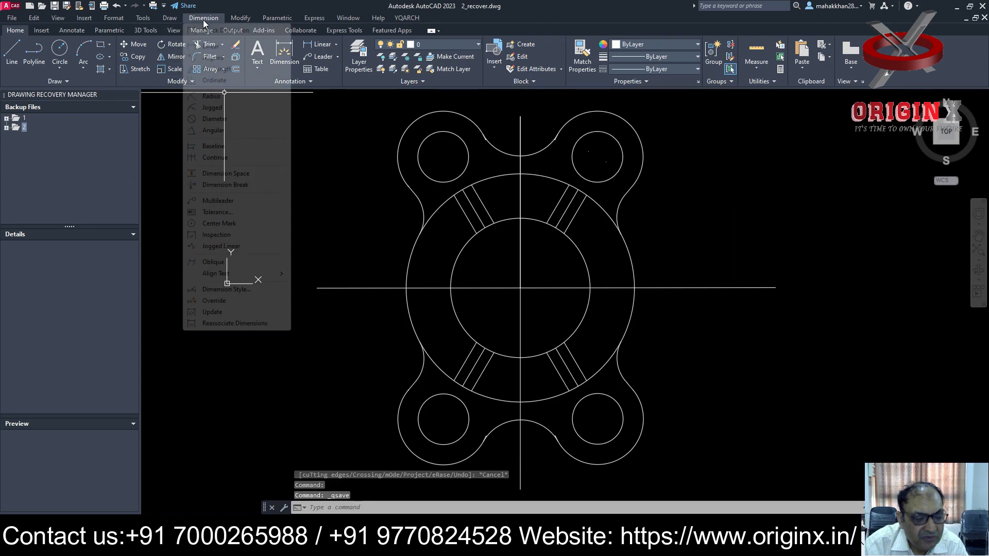
pyautogui.click(212, 119)
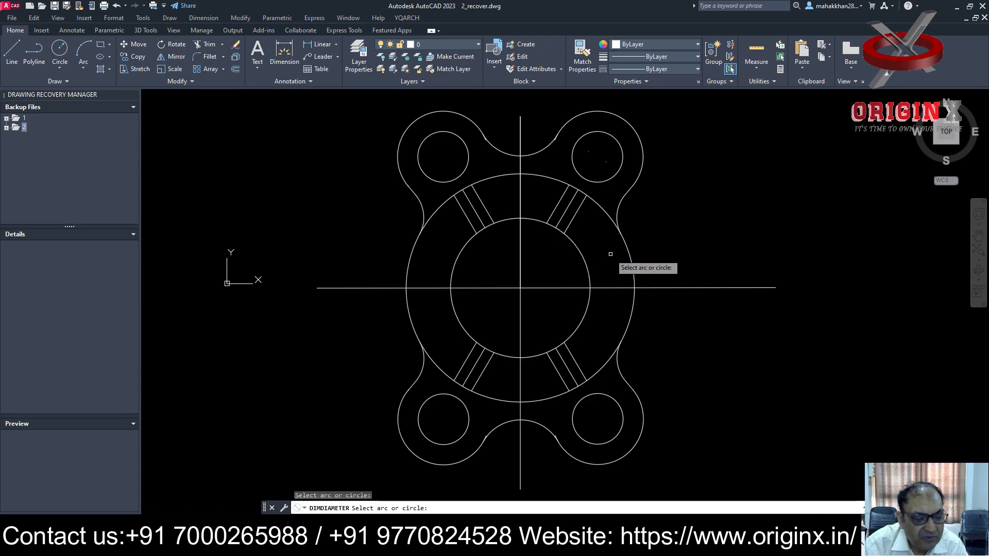
pyautogui.click(587, 276)
pyautogui.click(202, 18)
pyautogui.click(216, 119)
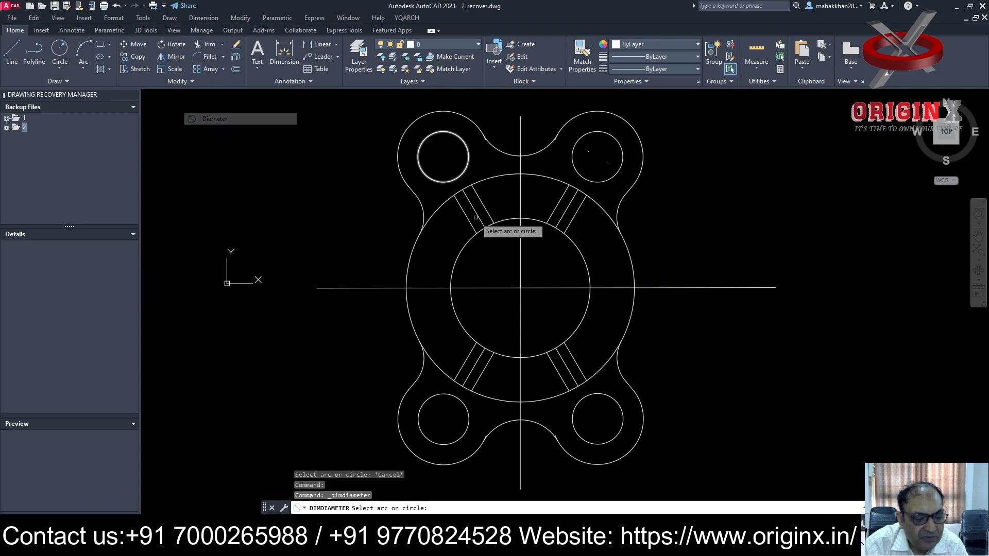
pyautogui.click(586, 269)
pyautogui.click(675, 222)
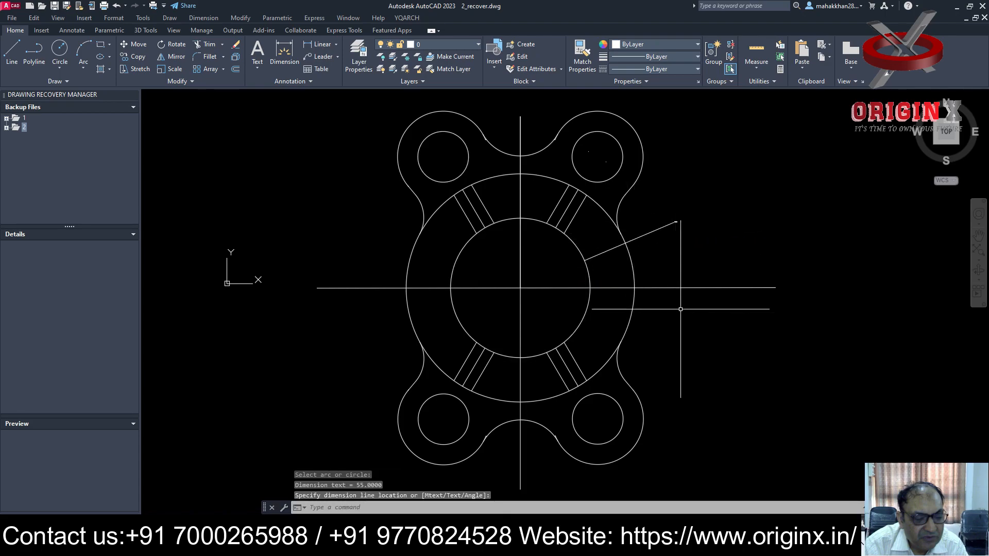
pyautogui.press('Return')
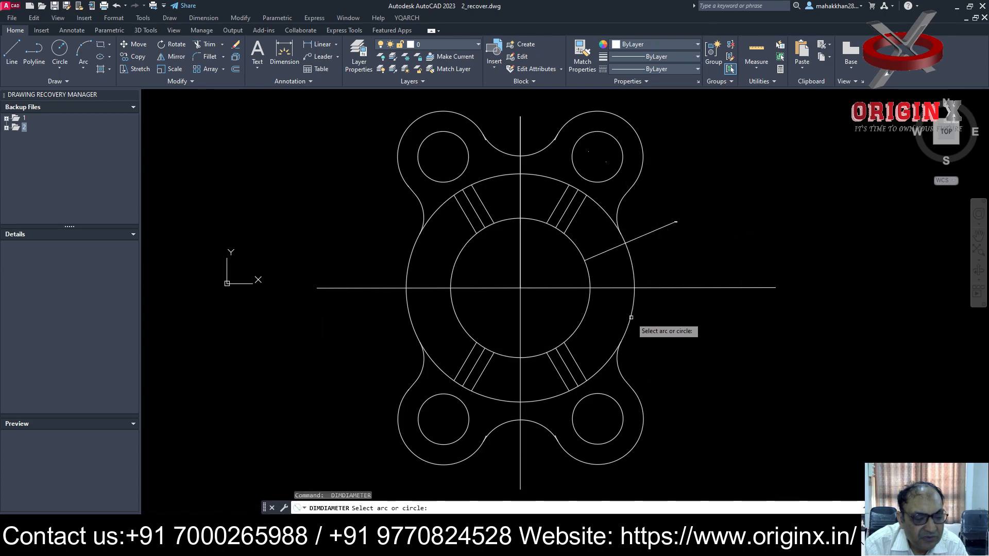
pyautogui.click(632, 269)
pyautogui.click(683, 253)
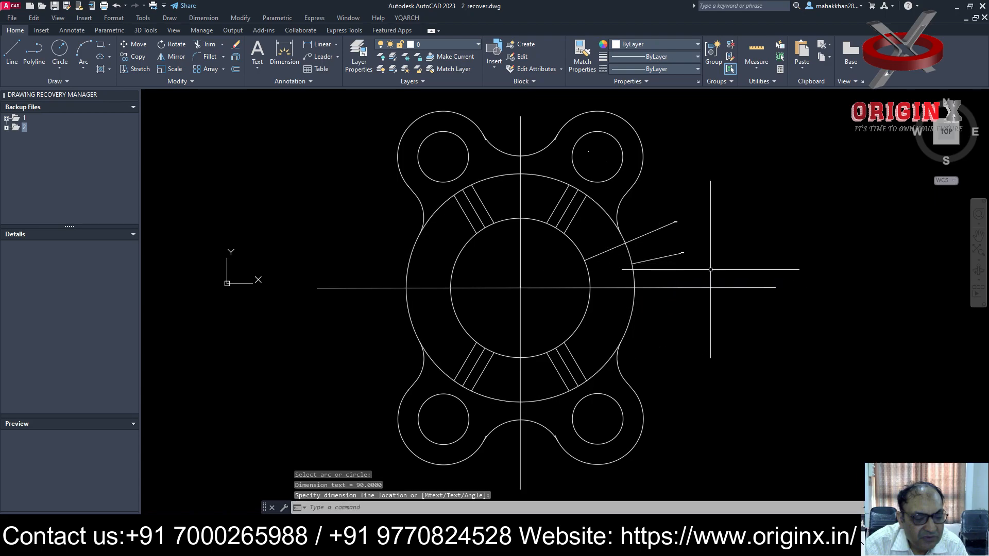
# Draw a circle of radius 60 centred on the intersection of the two centre lines.
pyautogui.scroll(2, 732, 278)
pyautogui.scroll(-4, 722, 292)
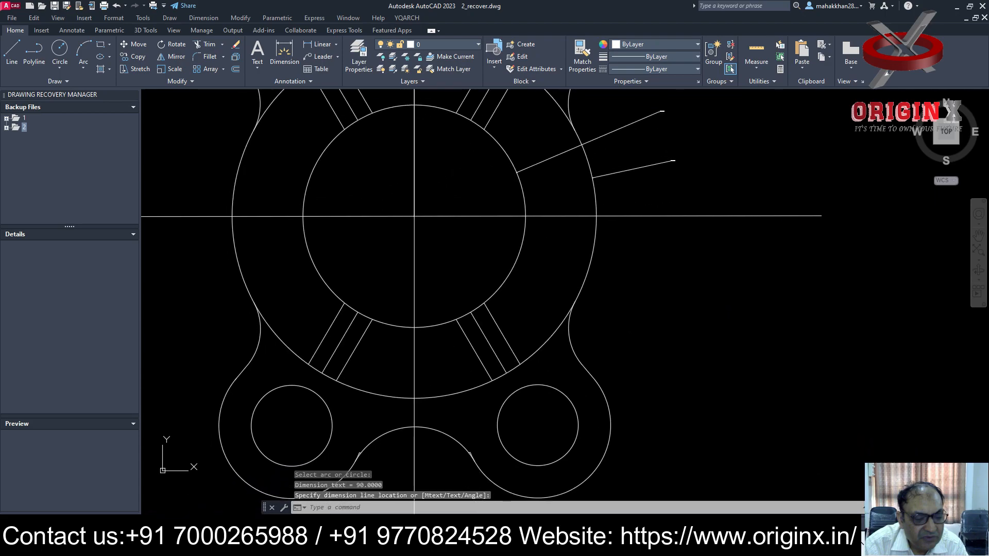
pyautogui.moveTo(678, 380); pyautogui.dragTo(618, 419, button='middle')
pyautogui.write('c')
pyautogui.press('Return')
pyautogui.click(541, 307)
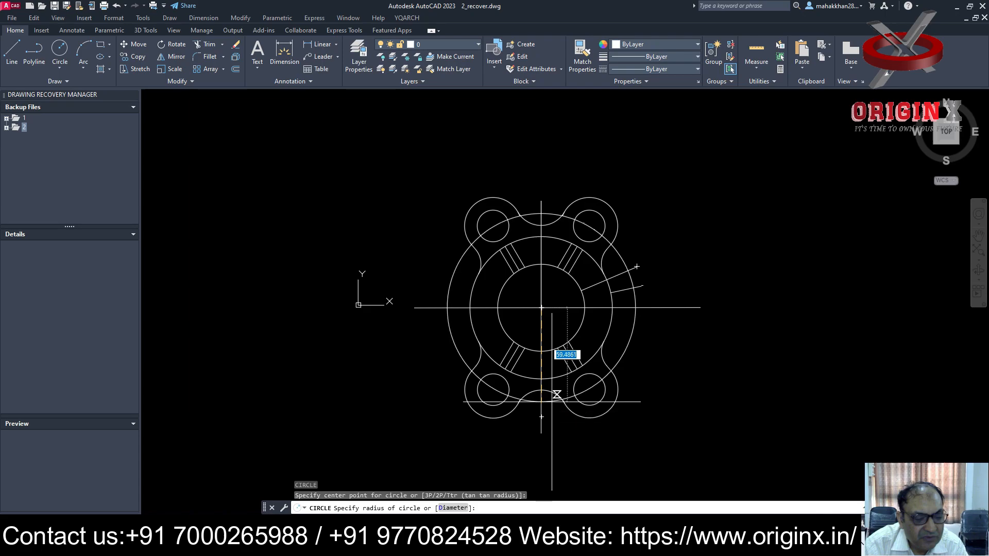
pyautogui.write('60')
pyautogui.press('Return')
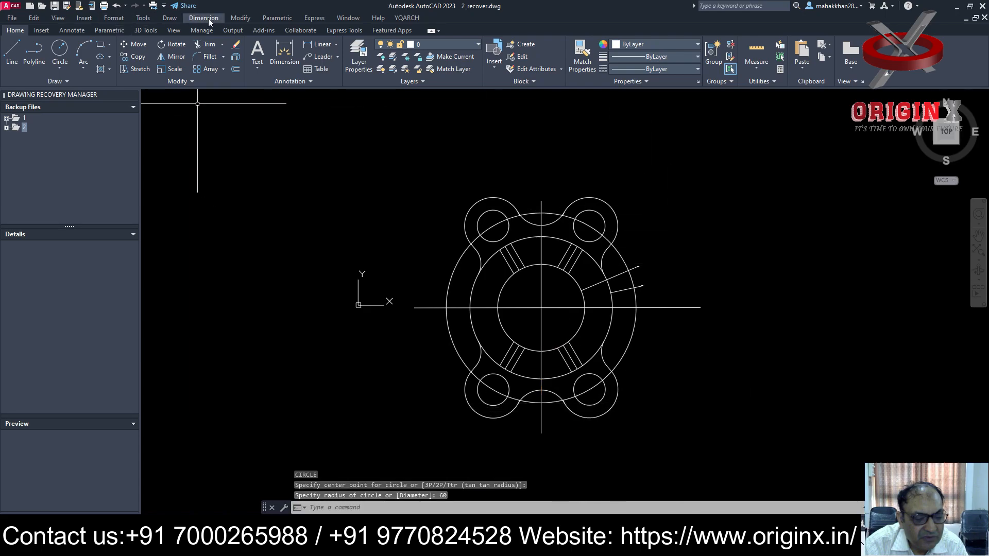
# Trim the radius 60 circle's side arcs between the upper and lower lugs, leaving its arcs across the lugs.
pyautogui.write('t')
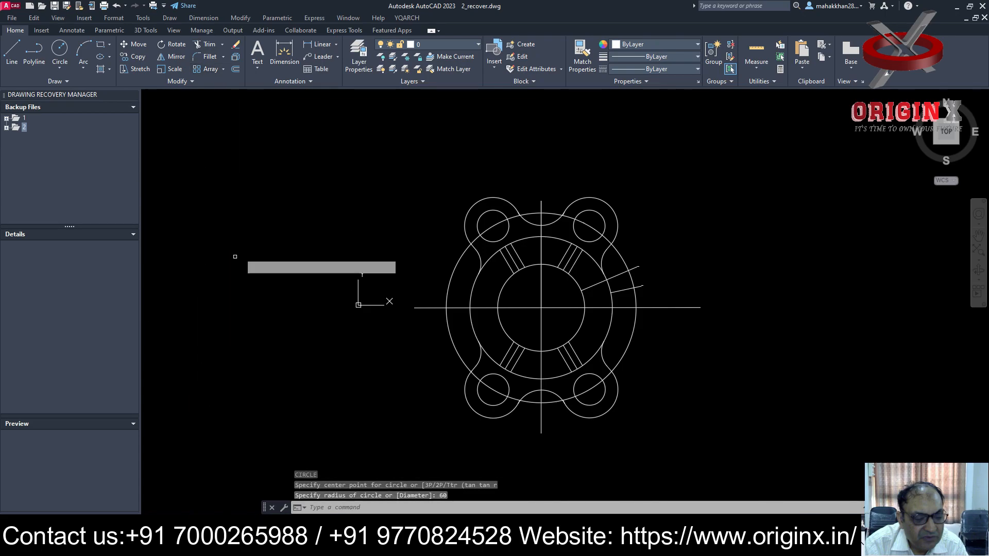
pyautogui.click(447, 246)
pyautogui.click(461, 270)
pyautogui.click(453, 322)
pyautogui.click(441, 353)
pyautogui.click(653, 363)
pyautogui.click(626, 332)
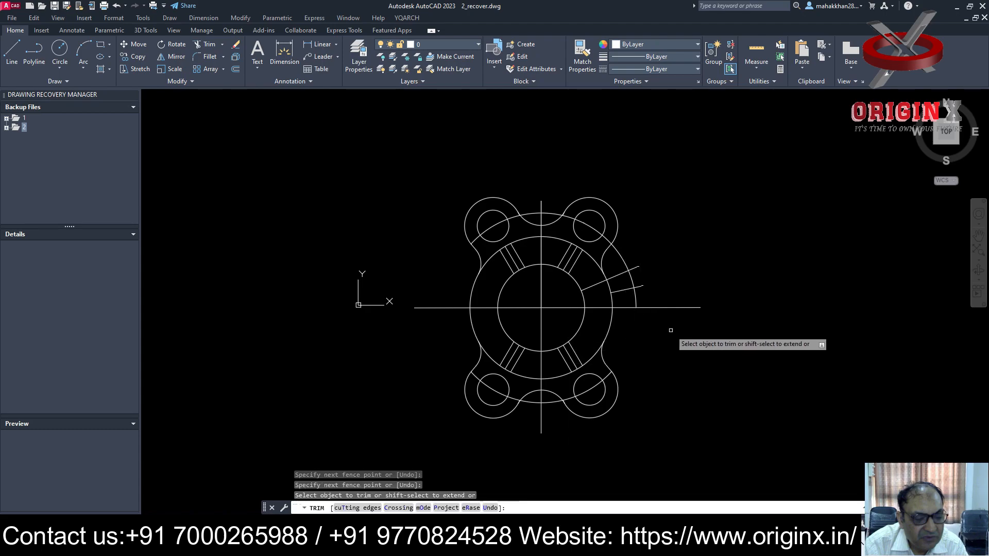
pyautogui.scroll(-1, 651, 292)
pyautogui.scroll(3, 651, 286)
pyautogui.click(619, 327)
pyautogui.click(579, 335)
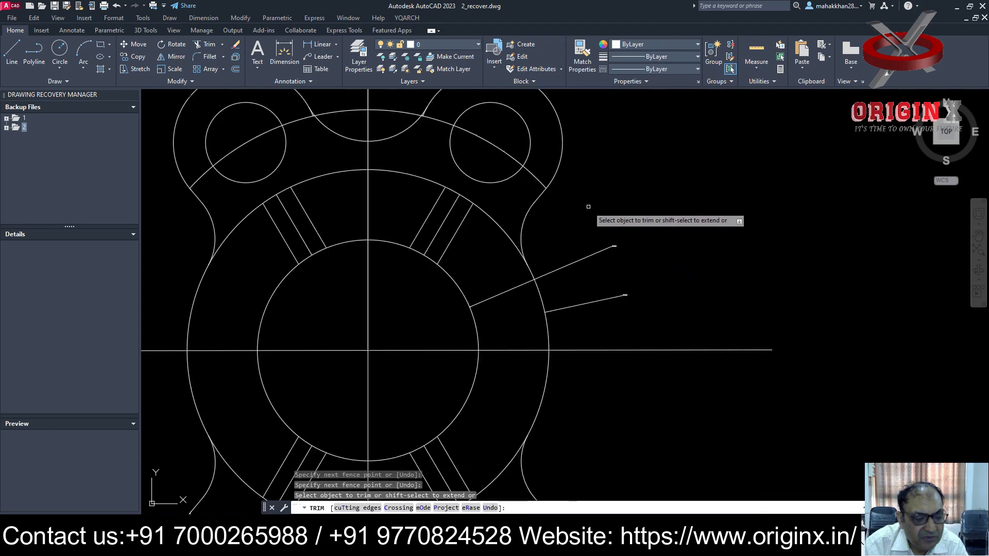
pyautogui.scroll(-4, 592, 211)
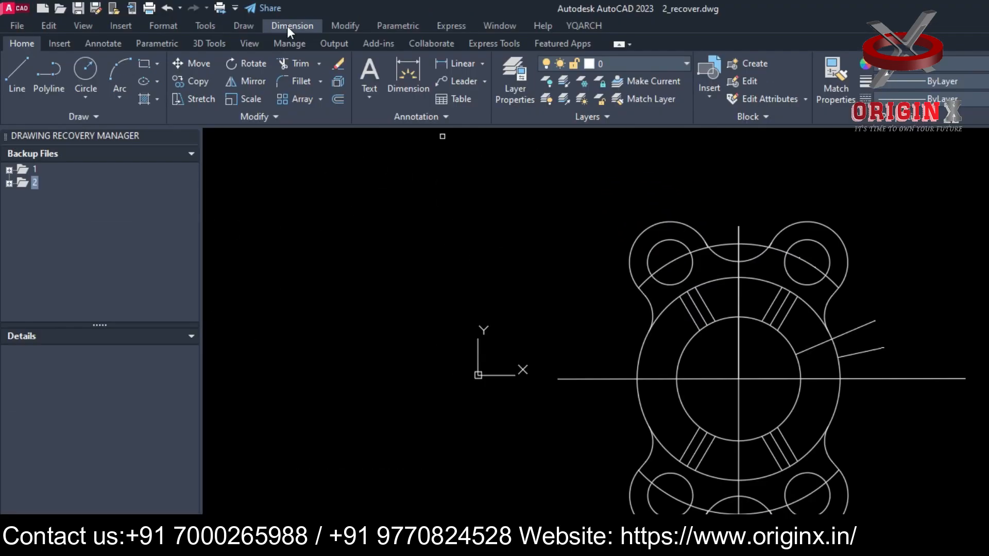
# Add a diameter dimension to the radius 60 arc across the upper lugs, placing it outside the part beyond the upper-right lug.
pyautogui.click(288, 25)
pyautogui.click(323, 166)
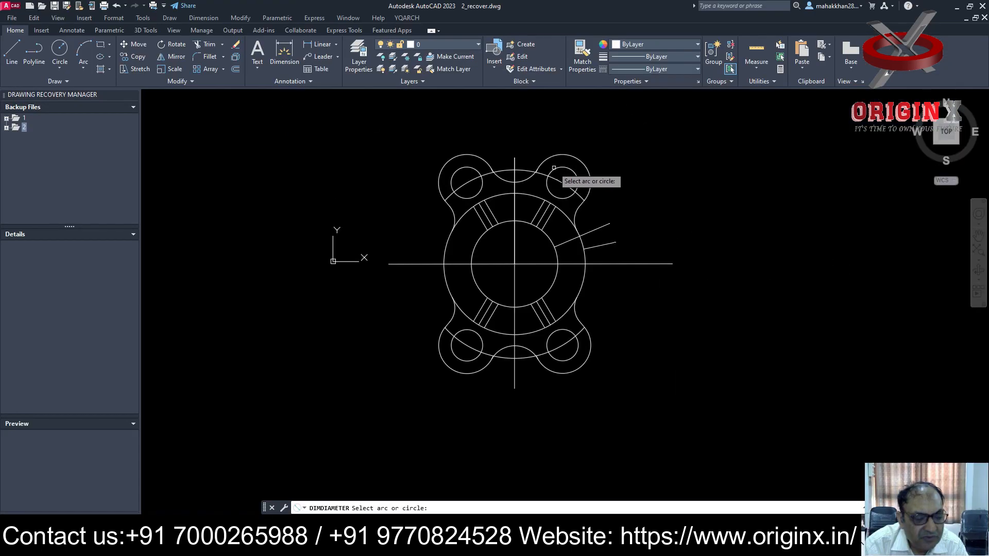
pyautogui.click(560, 184)
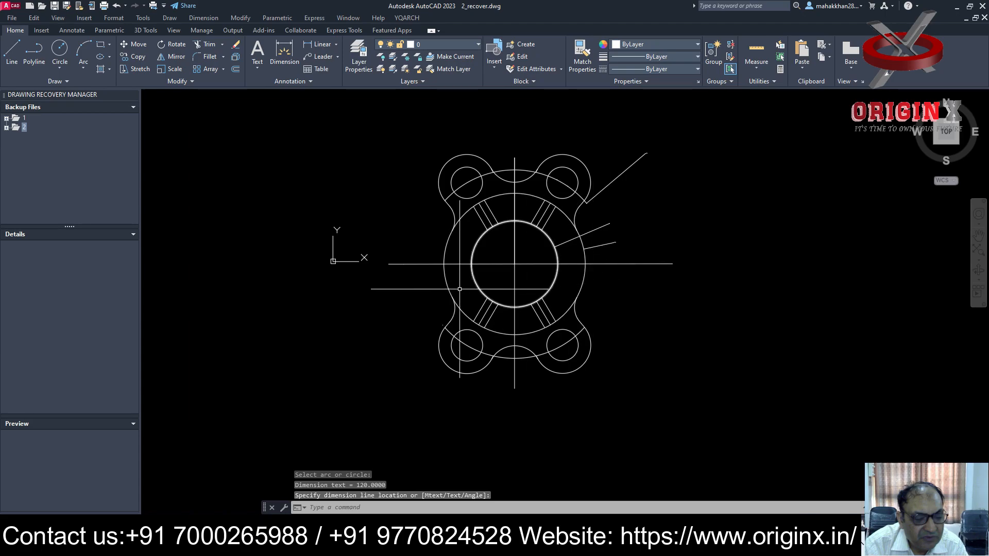
pyautogui.click(202, 19)
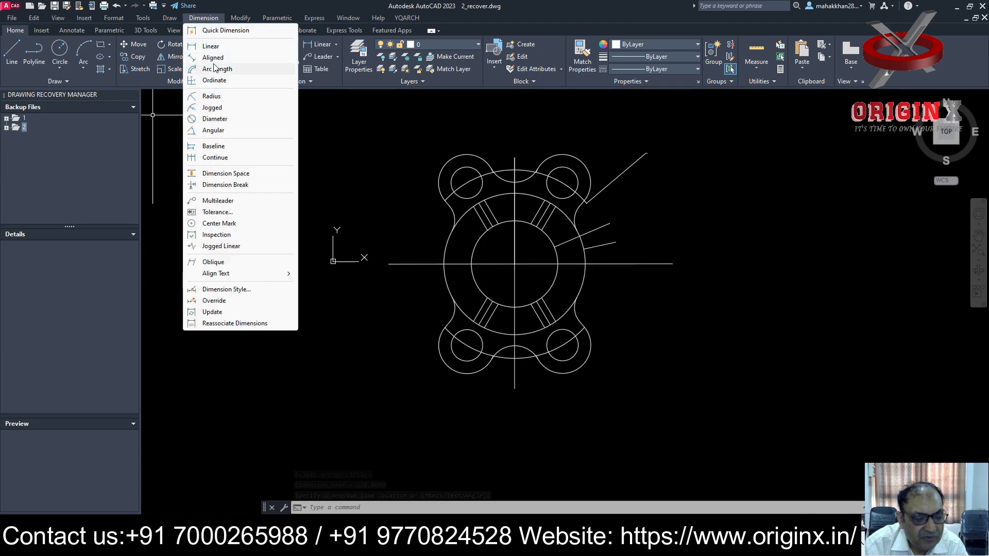
pyautogui.click(211, 45)
pyautogui.scroll(-2, 418, 253)
pyautogui.scroll(10, 437, 240)
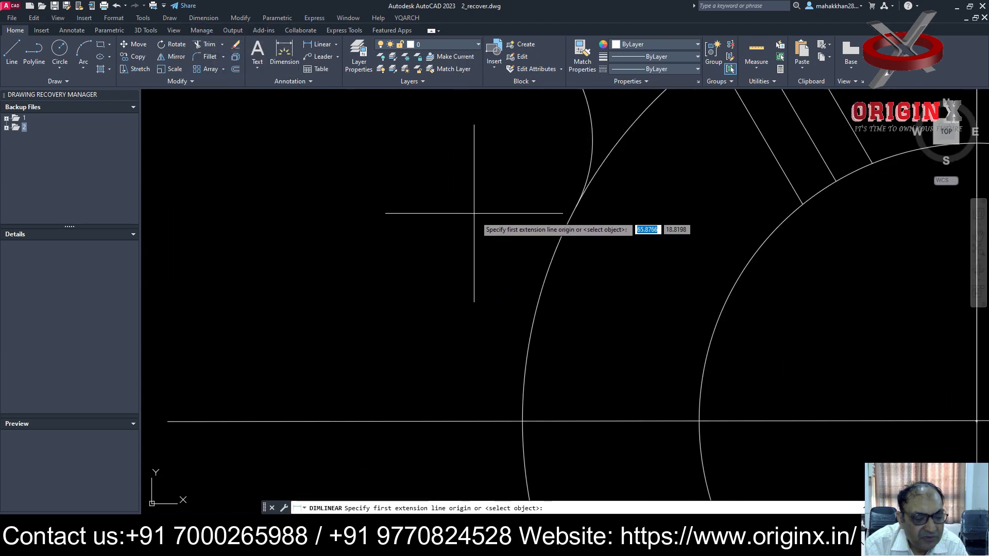
pyautogui.click(439, 235)
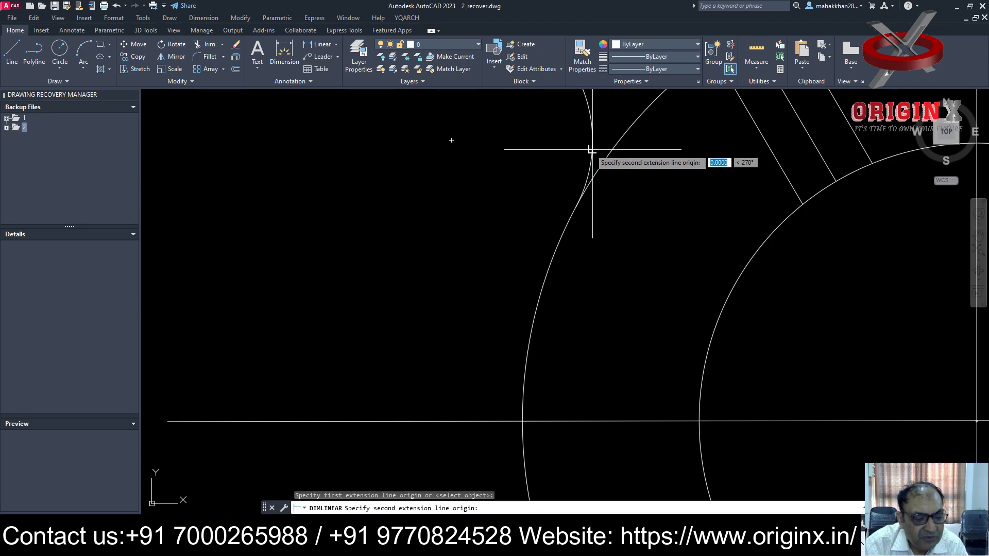
pyautogui.click(453, 187)
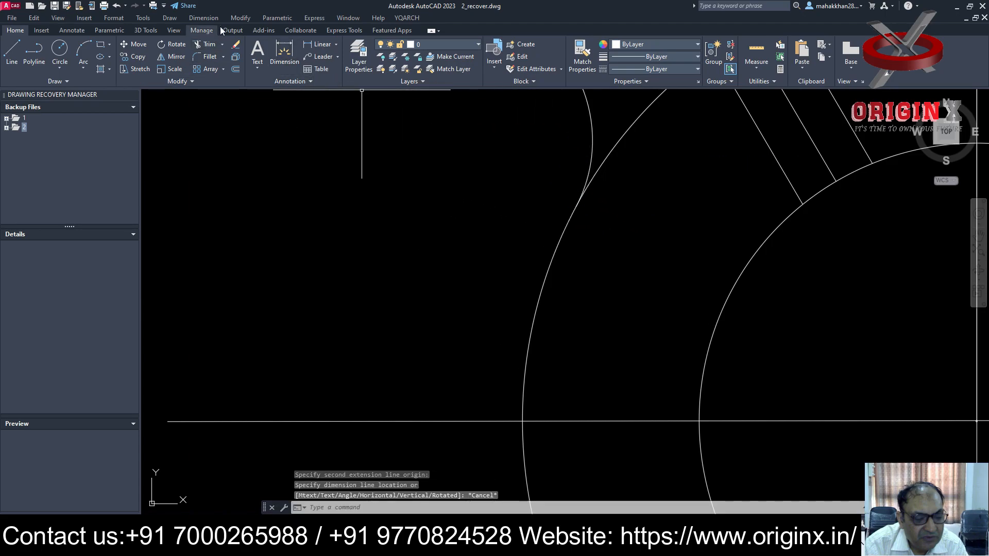
# Add a radius dimension to the fillet arc below the upper-left lug, placing it outside the part to the left.
pyautogui.click(203, 18)
pyautogui.click(317, 144)
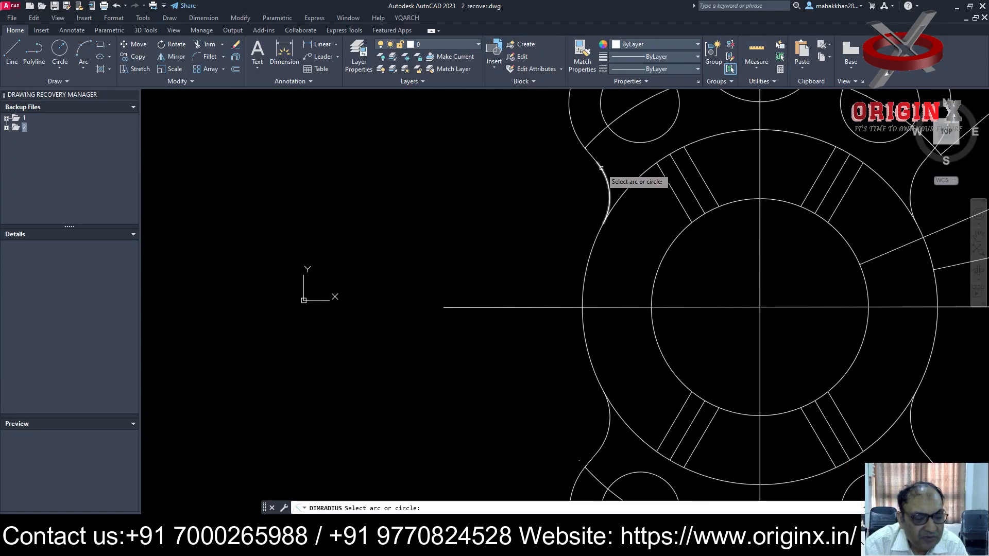
pyautogui.click(601, 168)
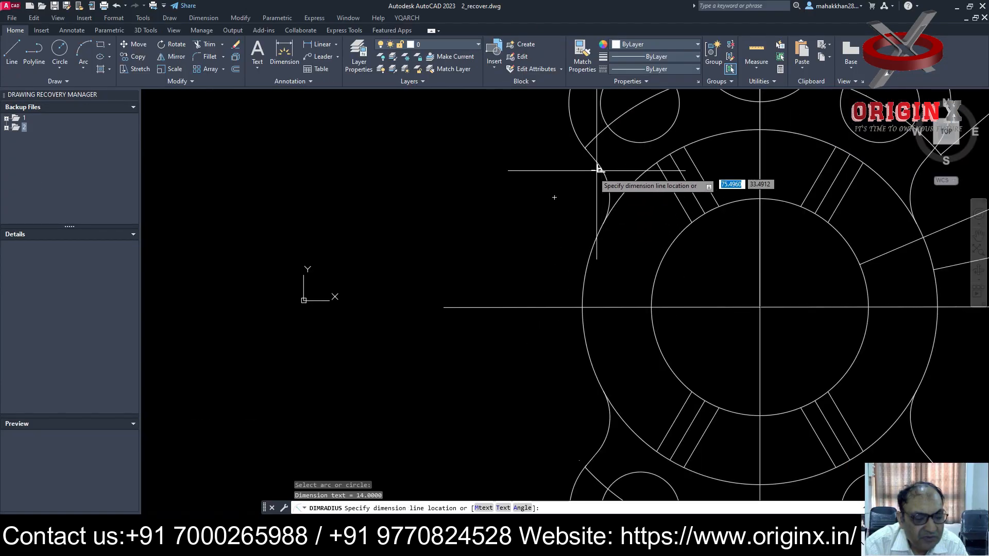
pyautogui.click(570, 192)
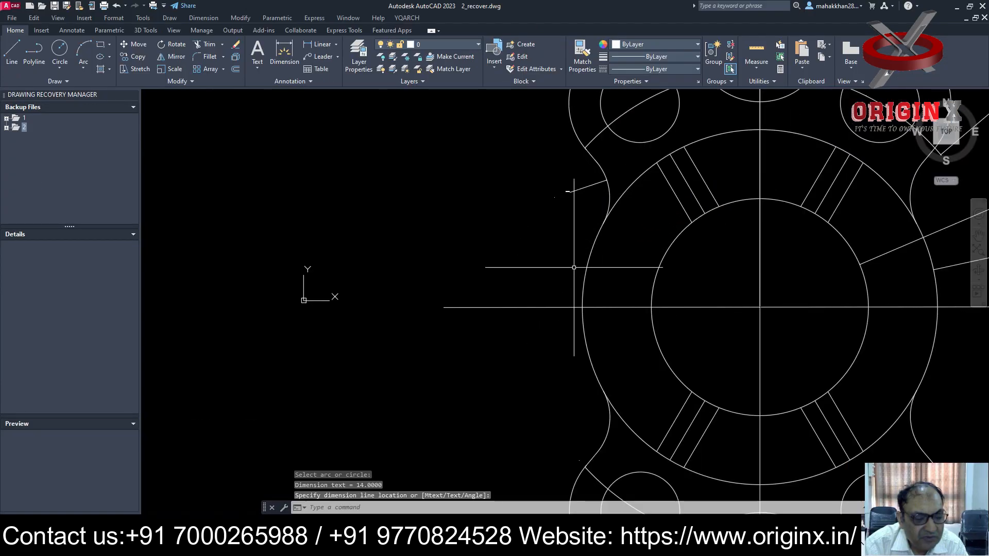
pyautogui.scroll(-4, 574, 267)
pyautogui.rightClick(586, 251)
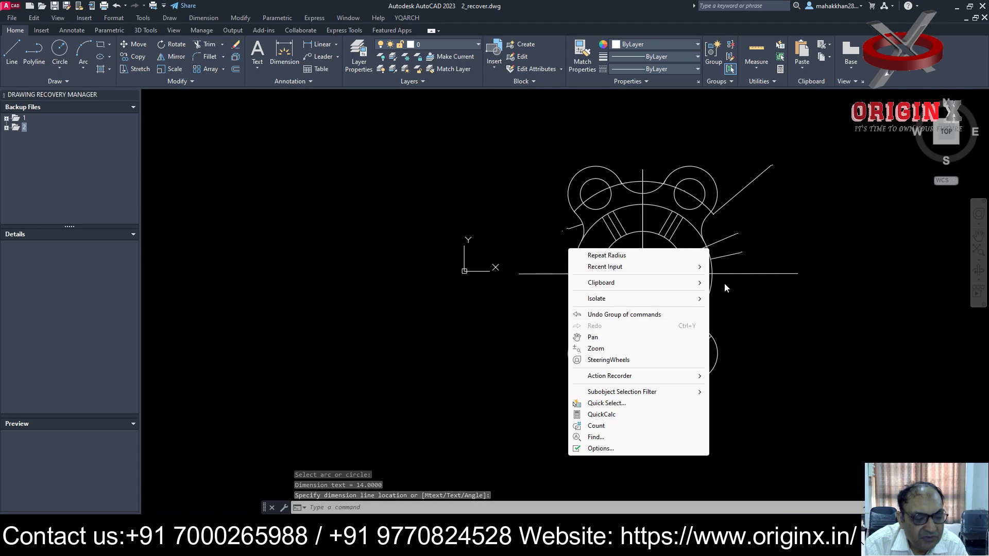
pyautogui.click(848, 206)
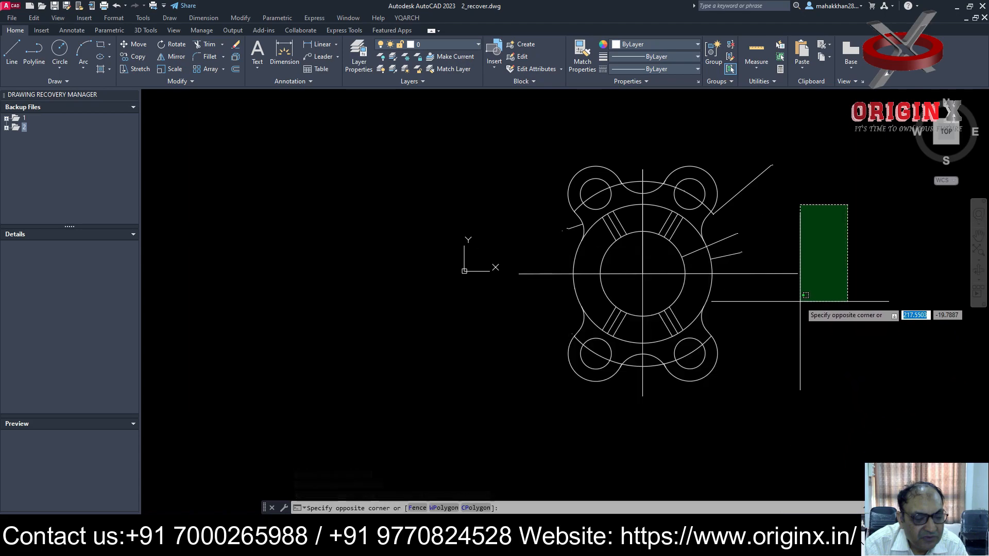
pyautogui.press('Escape')
# Add a diameter dimension to the hole in the lower-left lug, placing it outside the part to the left.
pyautogui.scroll(2, 800, 394)
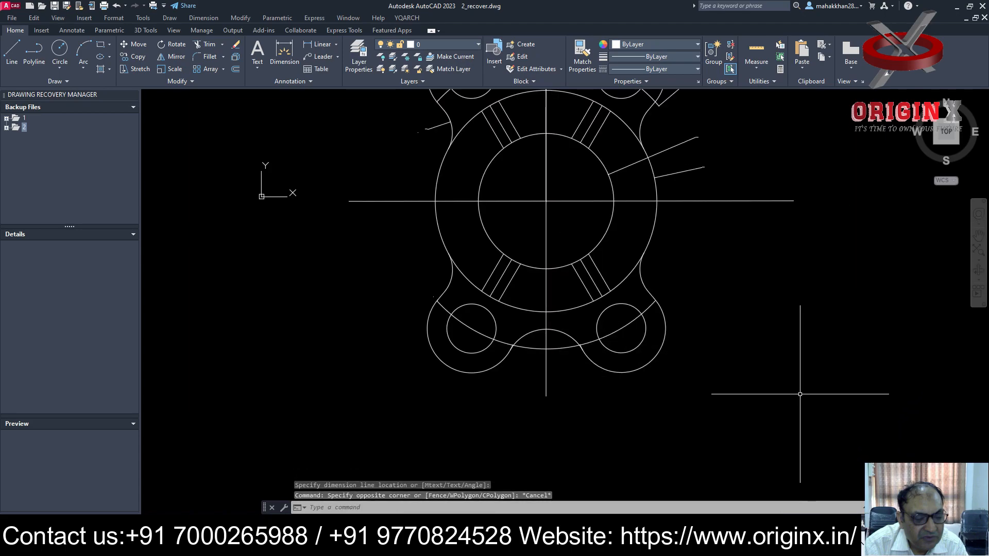
pyautogui.click(208, 18)
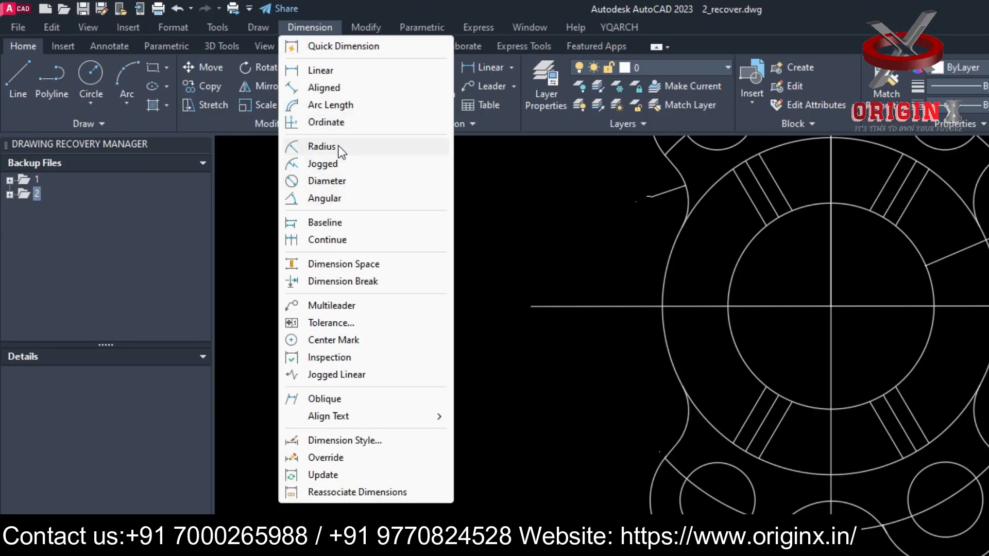
pyautogui.click(342, 179)
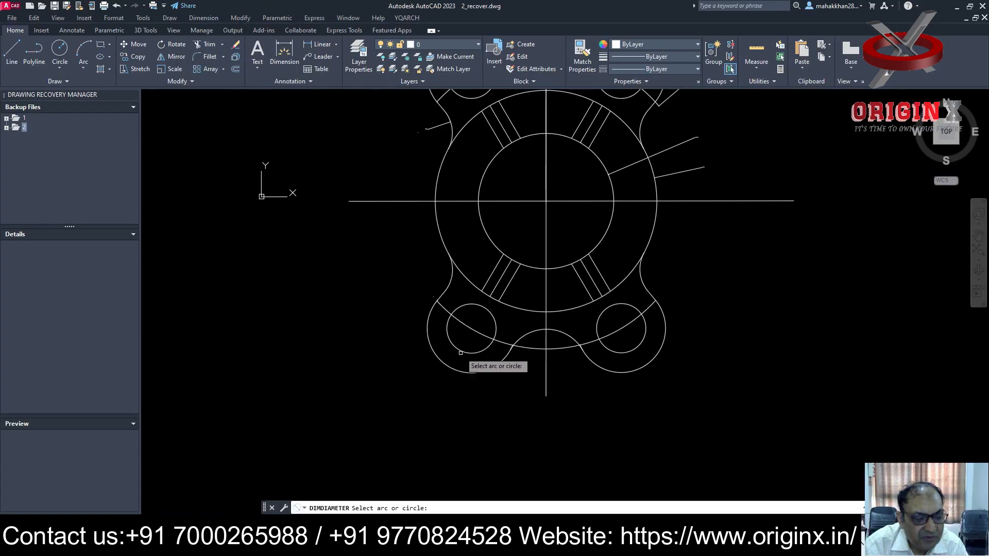
pyautogui.click(460, 353)
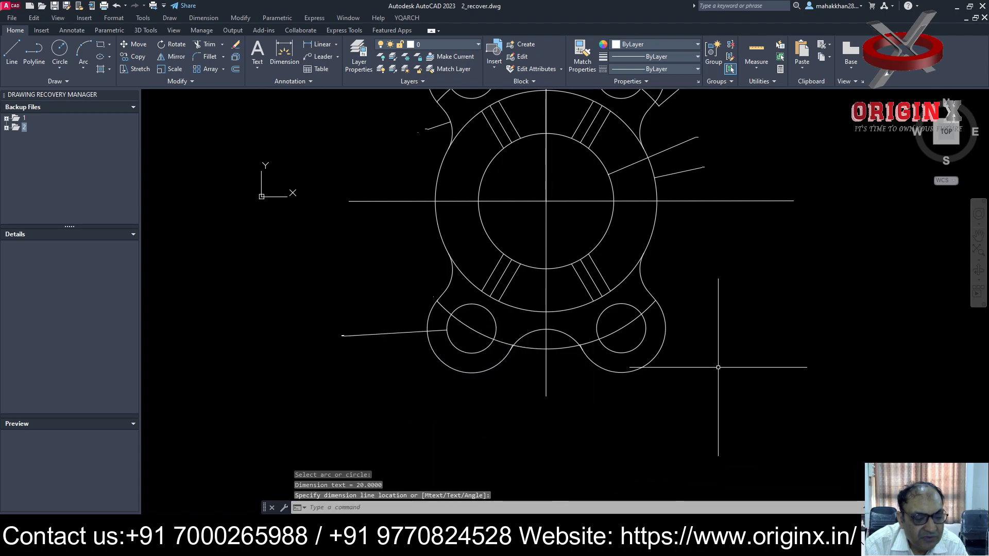
# Add an aligned dimension across the outer ends of the lower-right rib, between its two outer lines.
pyautogui.click(203, 18)
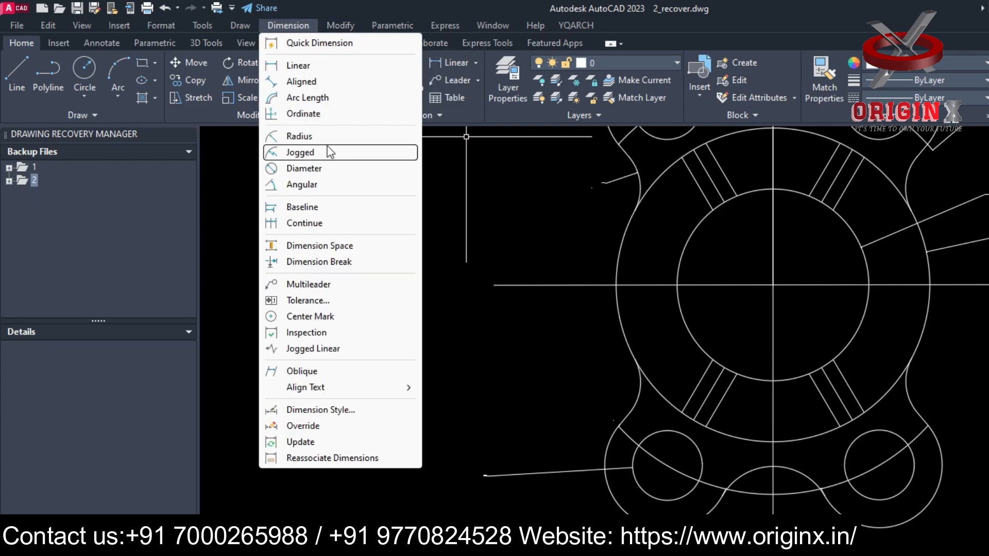
pyautogui.click(302, 81)
pyautogui.scroll(5, 874, 313)
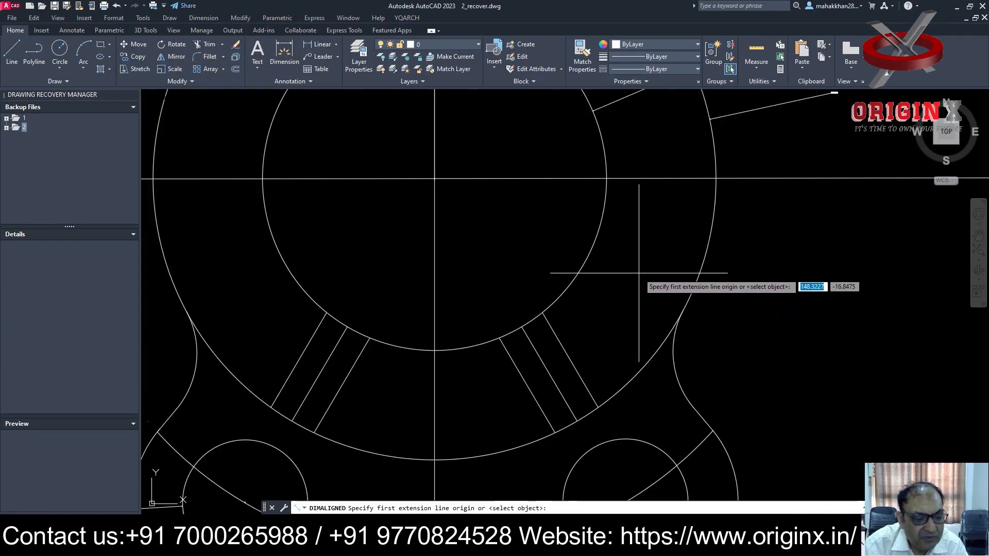
pyautogui.click(555, 433)
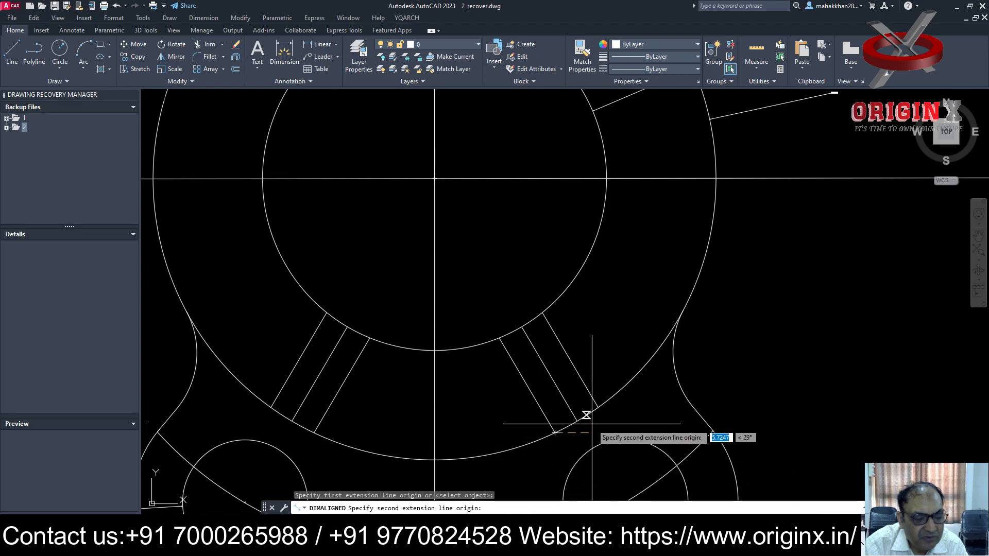
pyautogui.click(598, 408)
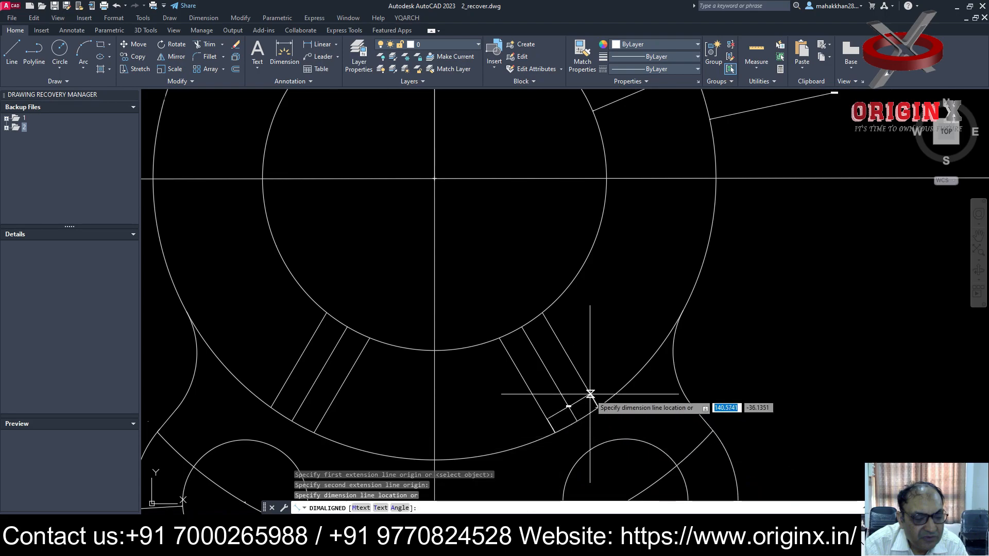
pyautogui.click(586, 435)
pyautogui.scroll(-5, 764, 330)
pyautogui.scroll(2, 381, 347)
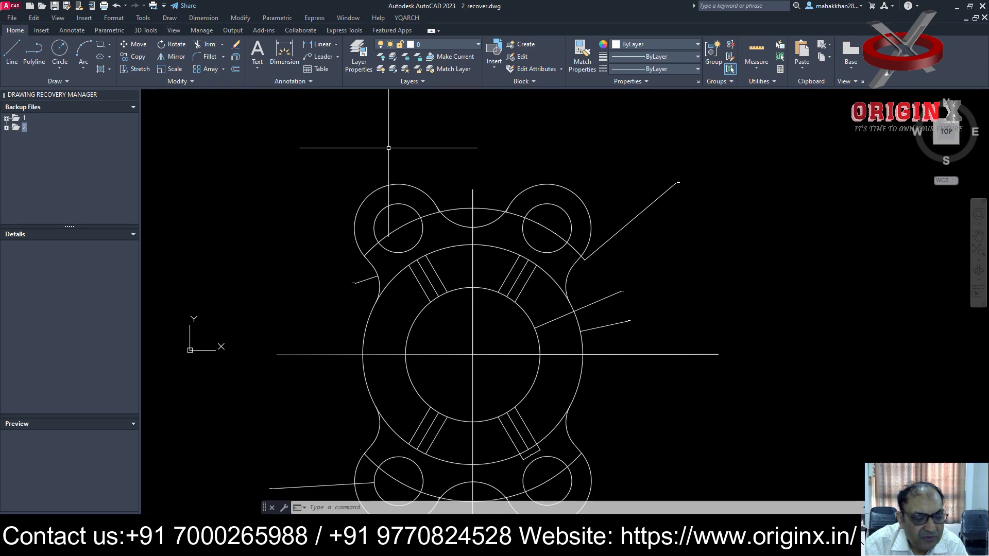
# Draw a slanted line with ortho off from the flange centre through the upper-right bolt hole, ending beyond the lobe.
pyautogui.press('Return')
pyautogui.click(473, 355)
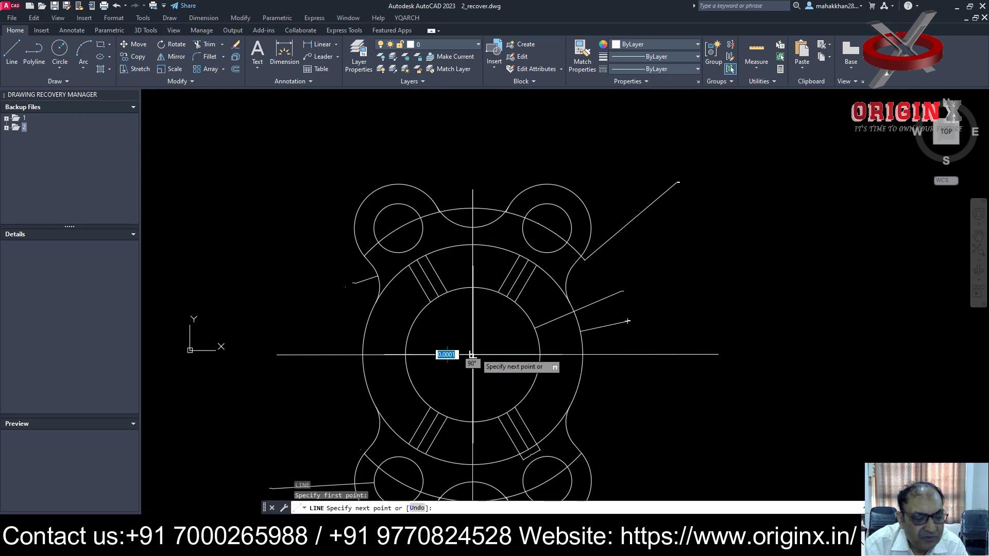
pyautogui.press('F8')
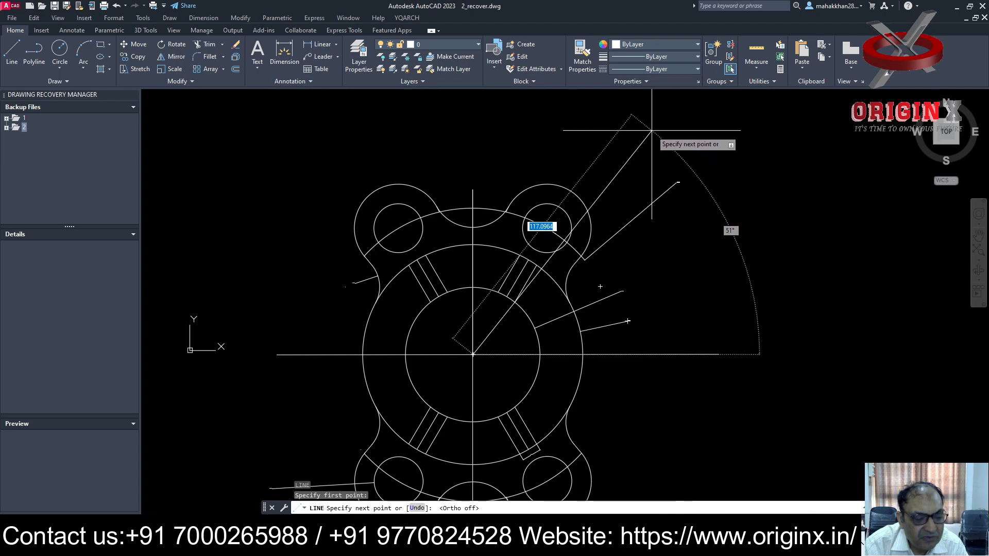
pyautogui.click(612, 114)
pyautogui.press('Escape')
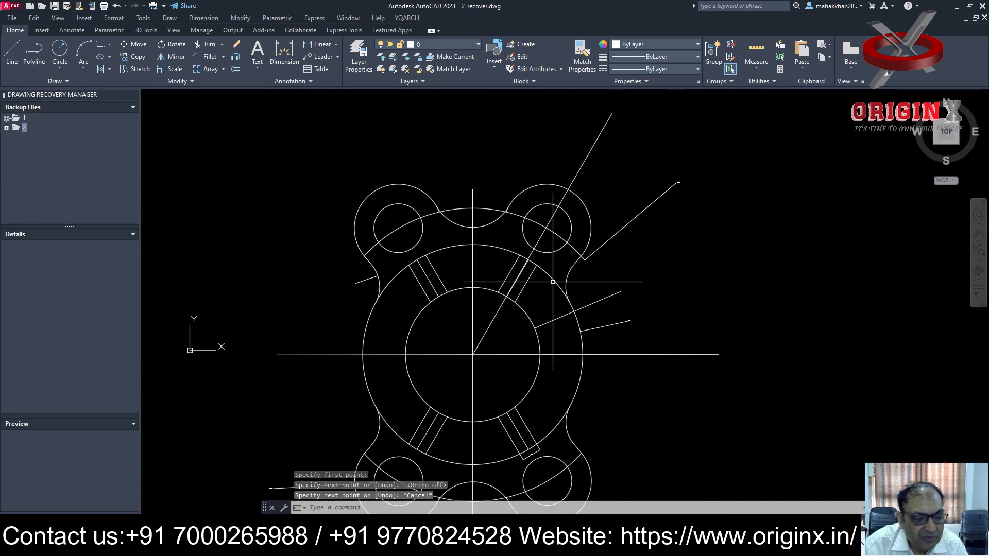
# Add an angular dimension between the slanted line and the vertical centreline, with its arc placed above the upper-right lobe.
pyautogui.click(203, 18)
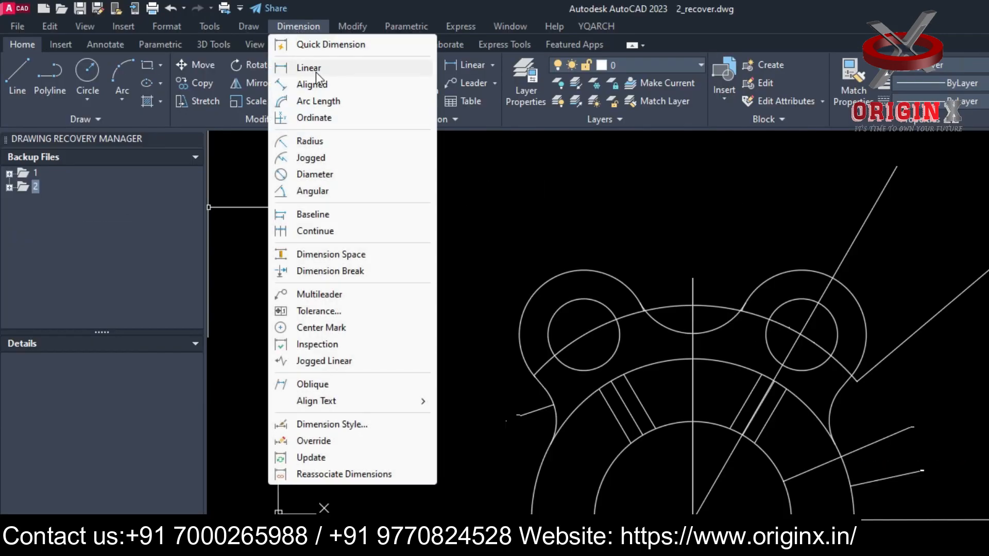
pyautogui.click(326, 194)
pyautogui.click(870, 218)
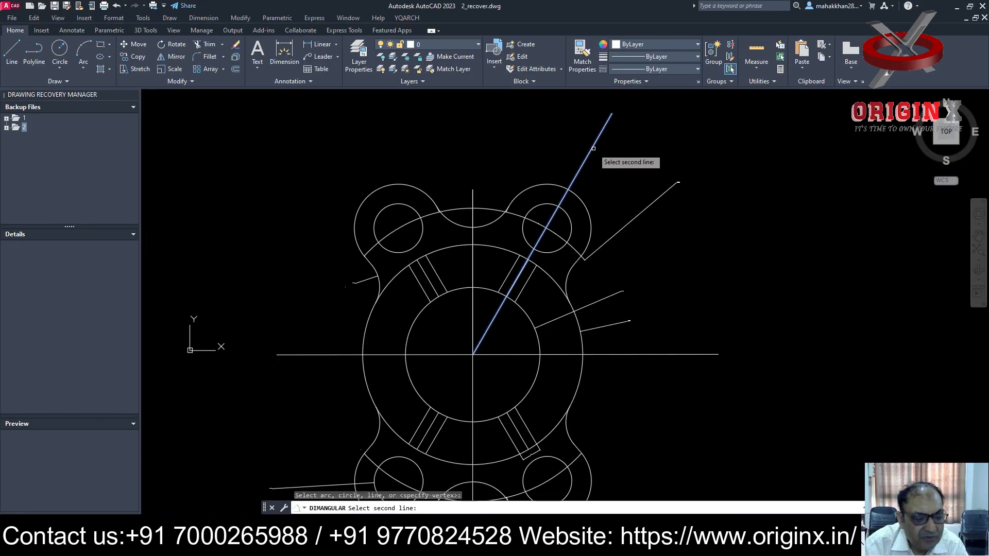
pyautogui.click(472, 194)
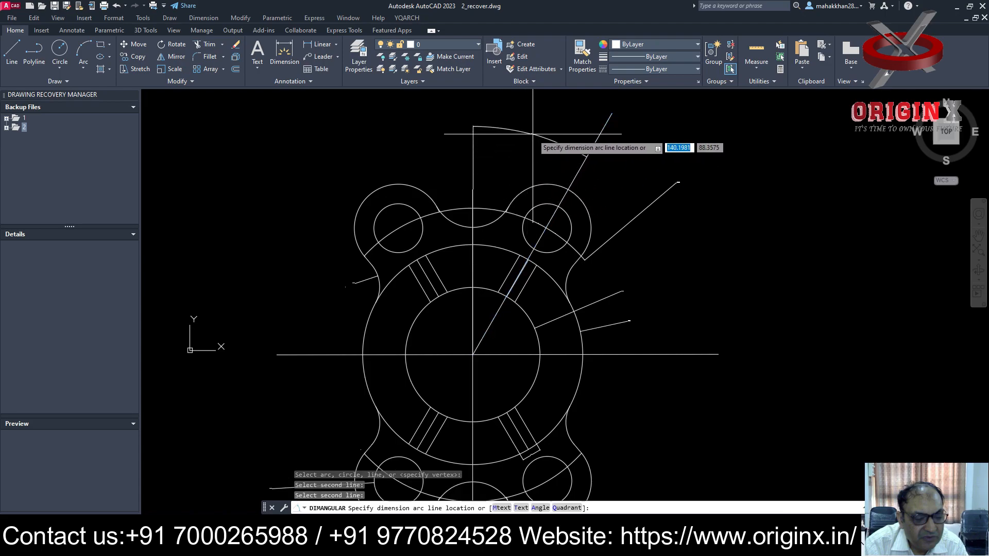
pyautogui.click(529, 143)
pyautogui.write('mi')
pyautogui.press('Return')
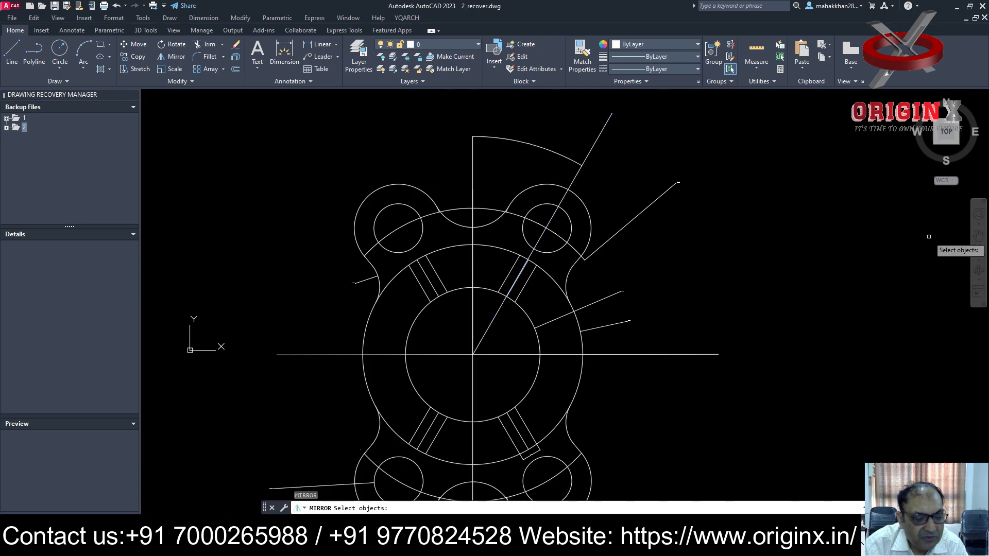
pyautogui.click(597, 138)
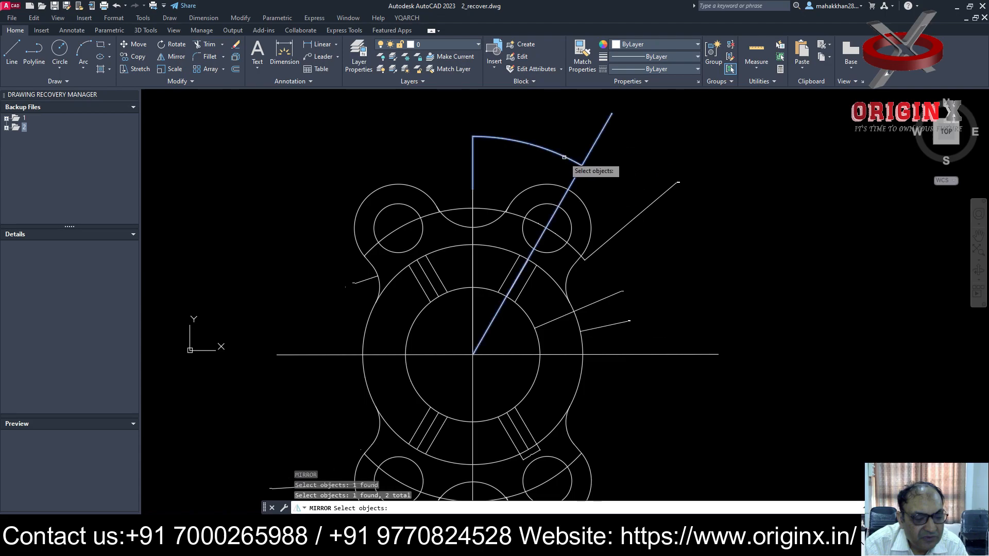
pyautogui.press('Return')
pyautogui.click(472, 355)
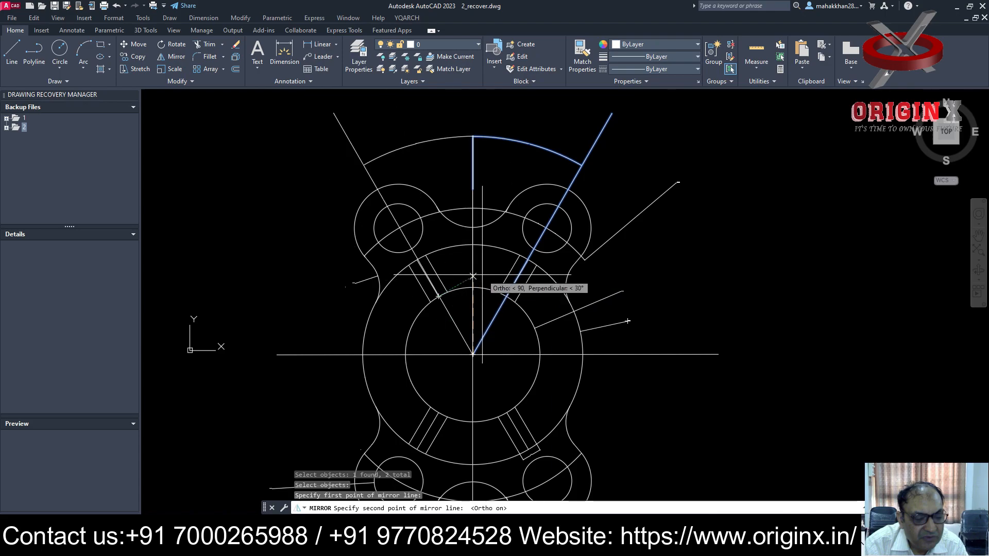
pyautogui.click(472, 276)
pyautogui.scroll(-2, 785, 265)
pyautogui.moveTo(721, 311); pyautogui.dragTo(591, 282, button='middle')
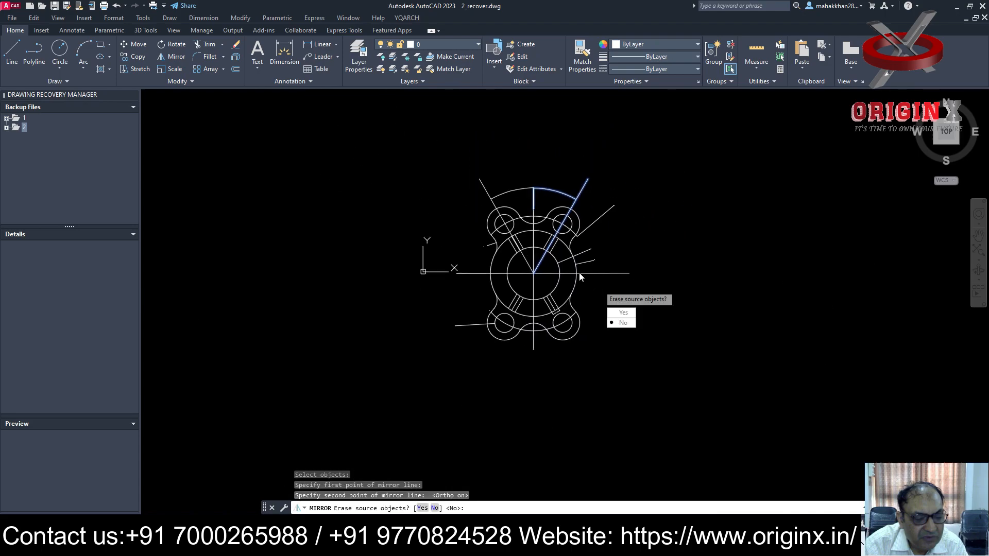
pyautogui.scroll(1, 569, 280)
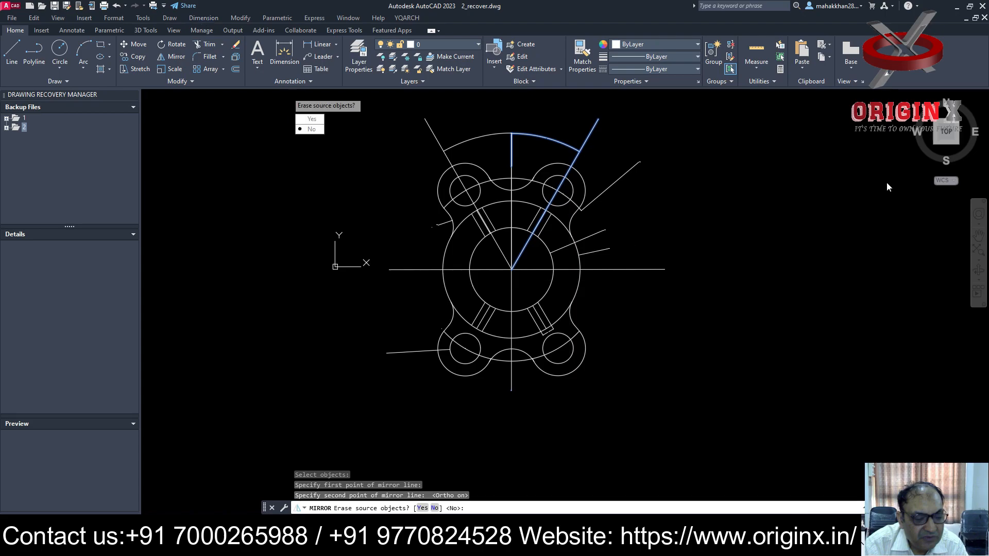
pyautogui.press('Escape')
# Save the drawing and set the Standard dimension style's primary unit precision to whole numbers.
pyautogui.hotkey('ctrl', 's')
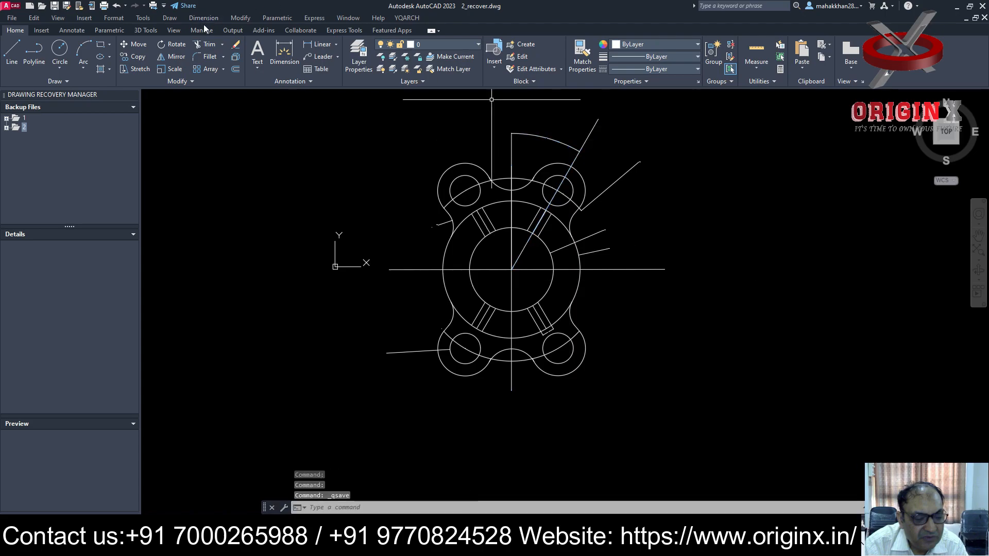
pyautogui.click(204, 17)
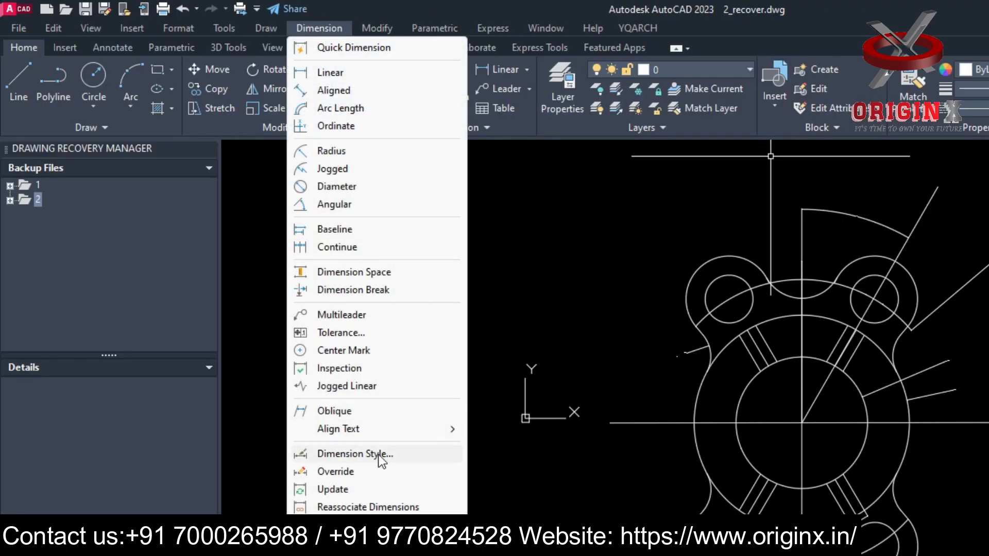
pyautogui.click(380, 456)
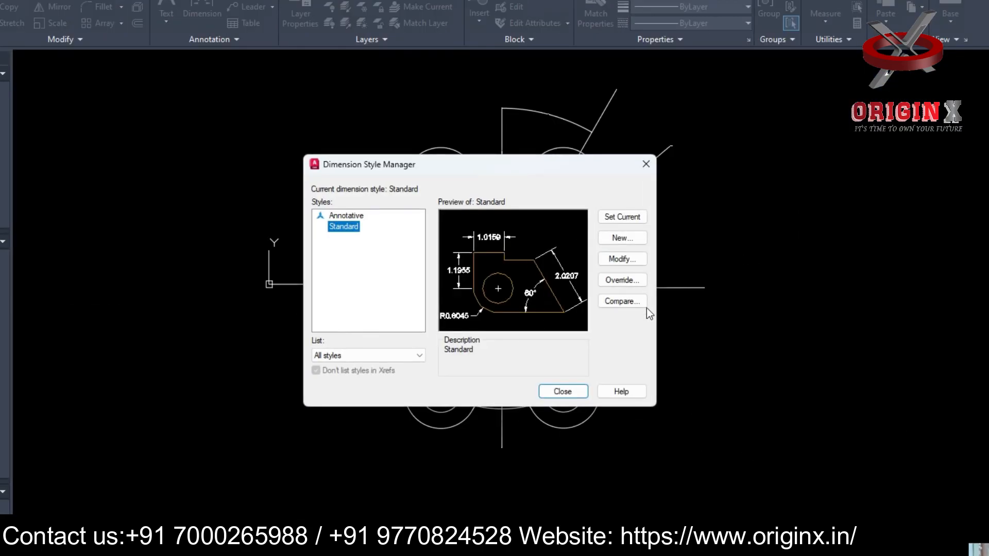
pyautogui.click(621, 259)
pyautogui.click(486, 138)
pyautogui.click(472, 187)
pyautogui.click(387, 196)
# Set the Standard dimension style's text height to 5 and arrow size to 4, and apply the changes.
pyautogui.click(403, 139)
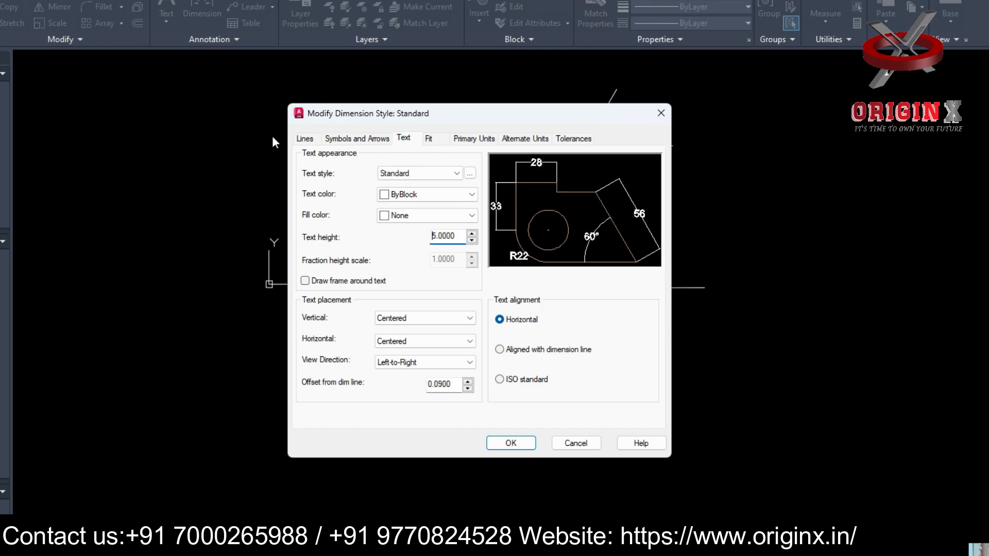
pyautogui.click(364, 140)
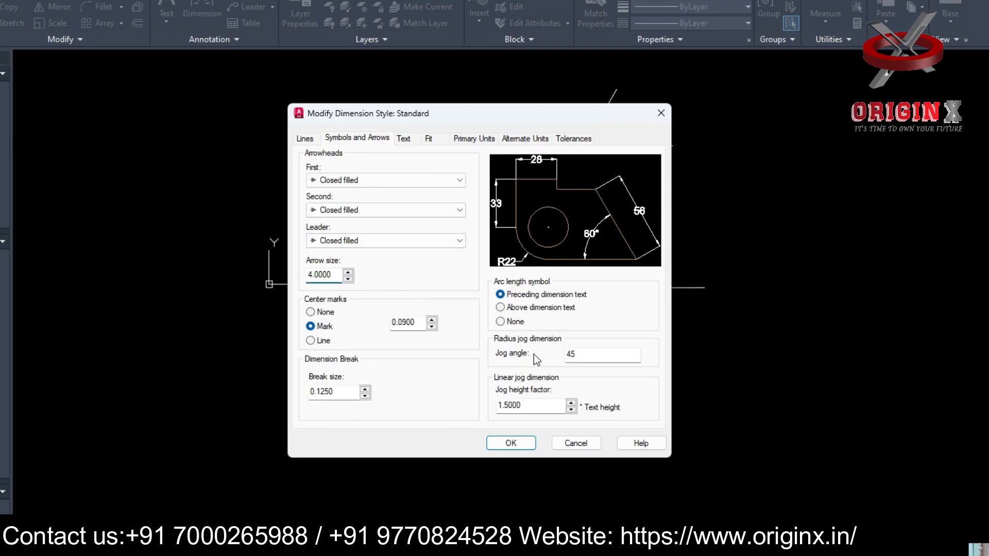
pyautogui.click(511, 444)
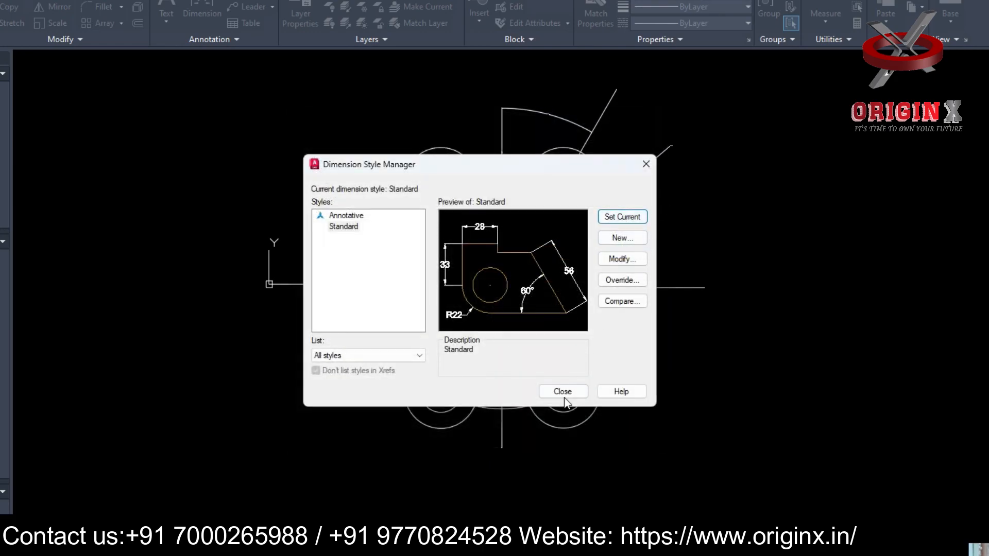
pyautogui.click(564, 392)
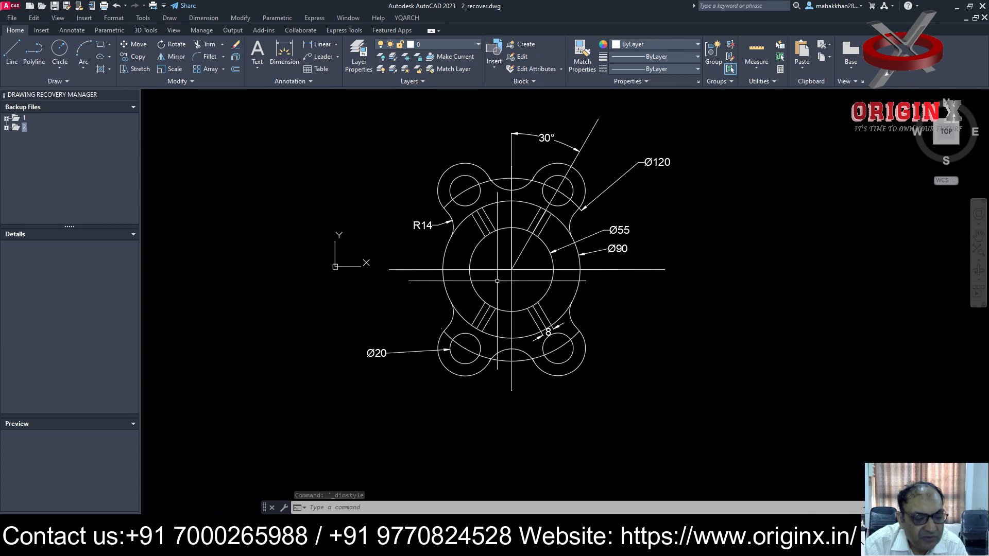
# Add a radius dimension to the outer arc of the upper-left lobe, placing its text outside the part.
pyautogui.scroll(3, 484, 180)
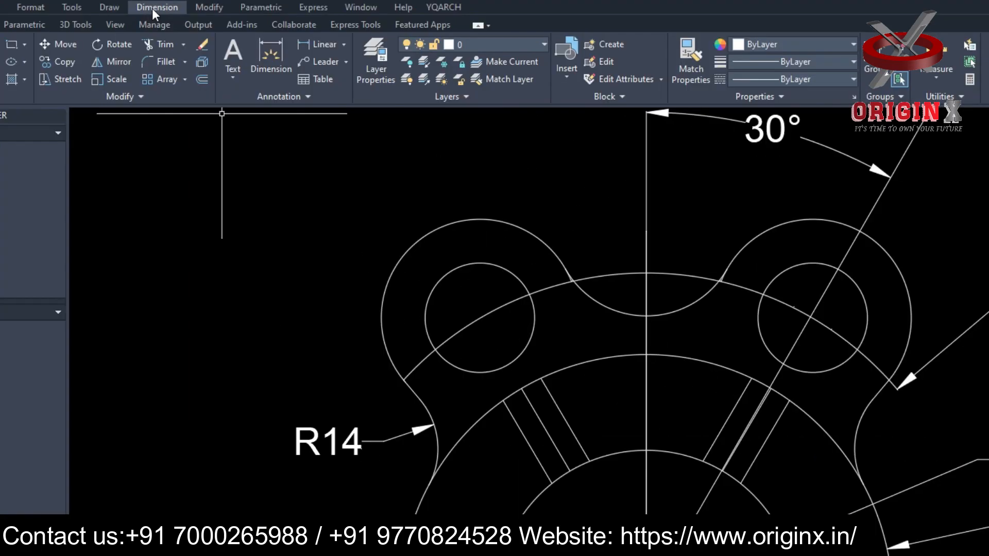
pyautogui.click(155, 8)
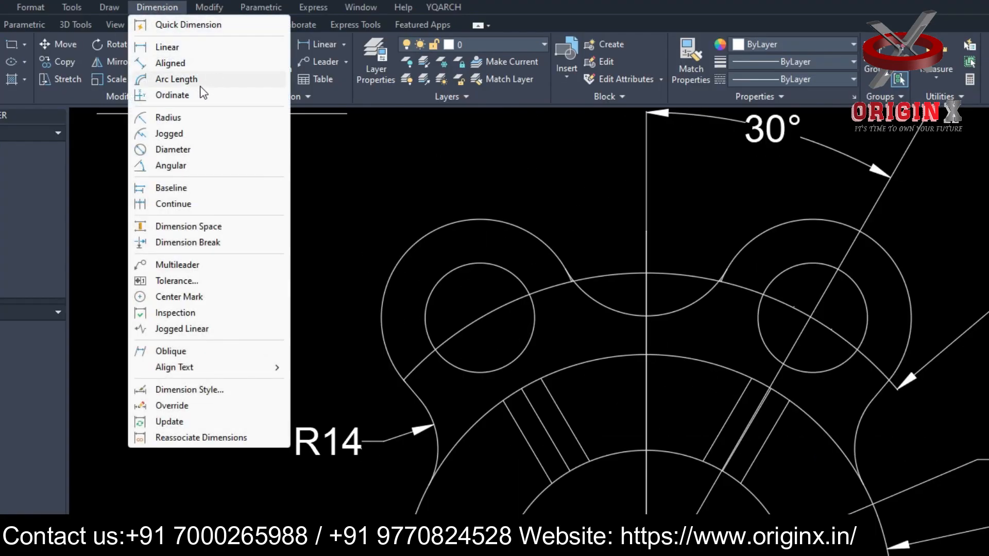
pyautogui.click(168, 118)
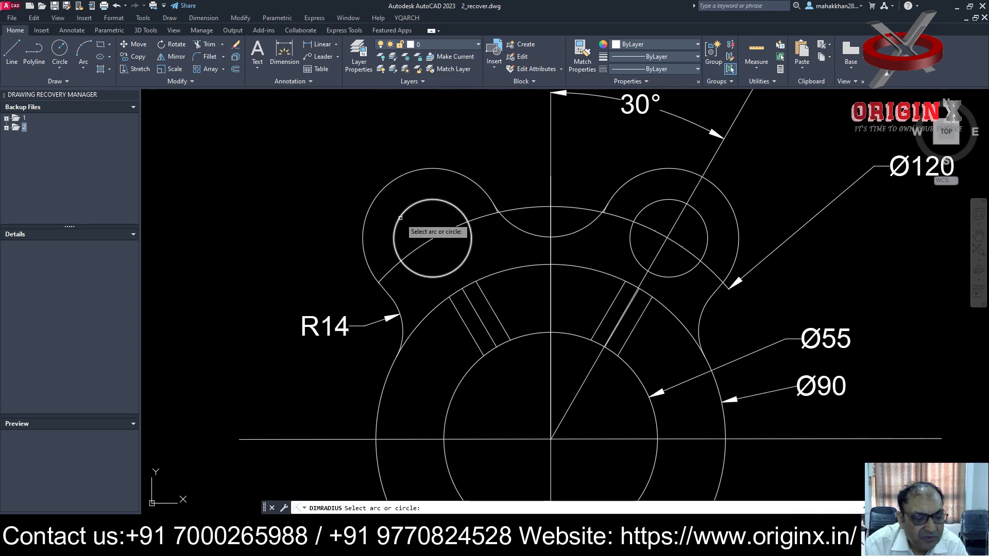
pyautogui.click(400, 218)
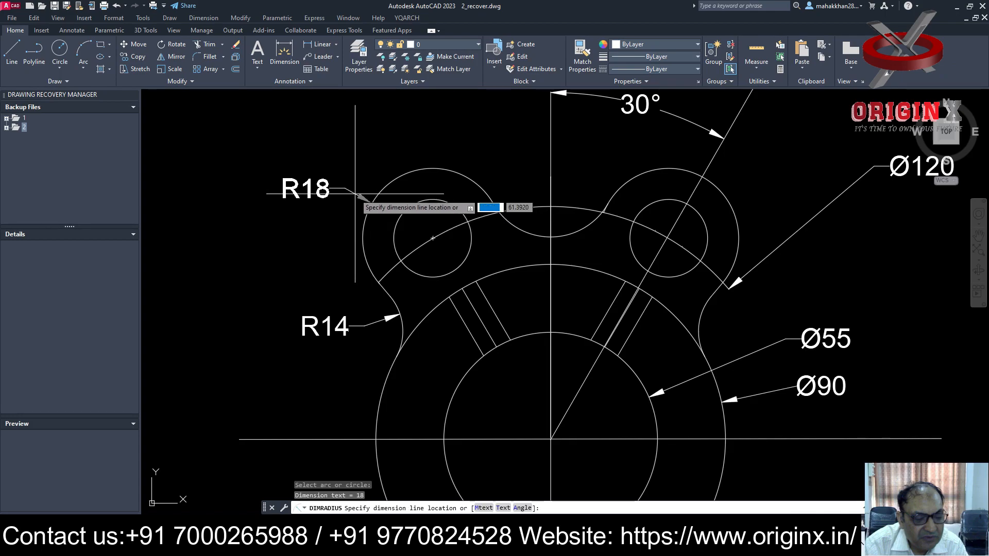
pyautogui.click(330, 173)
pyautogui.scroll(-4, 627, 327)
pyautogui.moveTo(627, 326); pyautogui.dragTo(526, 292, button='middle')
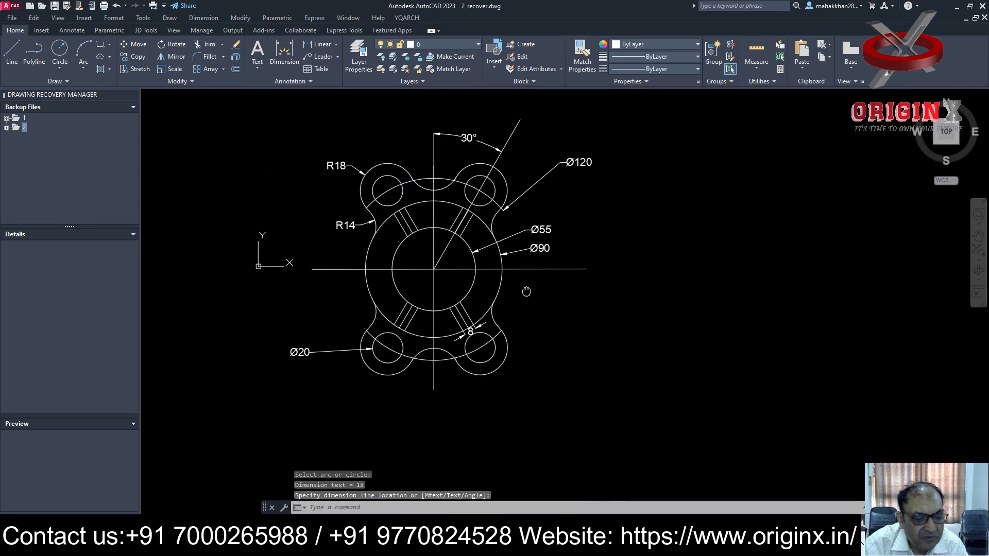
# Edit the diameter dimension text of the lower-left bolt hole to read "4 holes Ø20".
pyautogui.scroll(2, 388, 369)
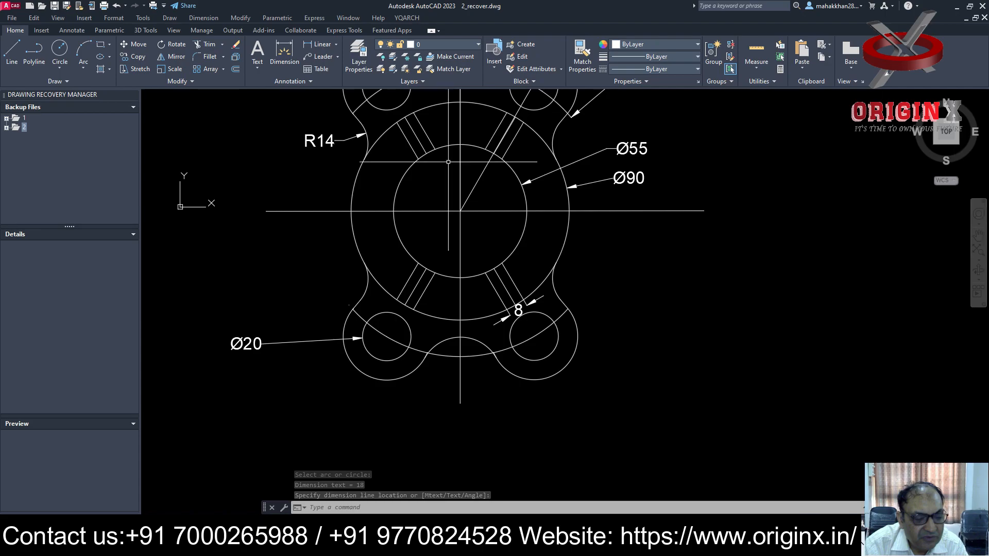
pyautogui.click(226, 353)
pyautogui.doubleClick(247, 344)
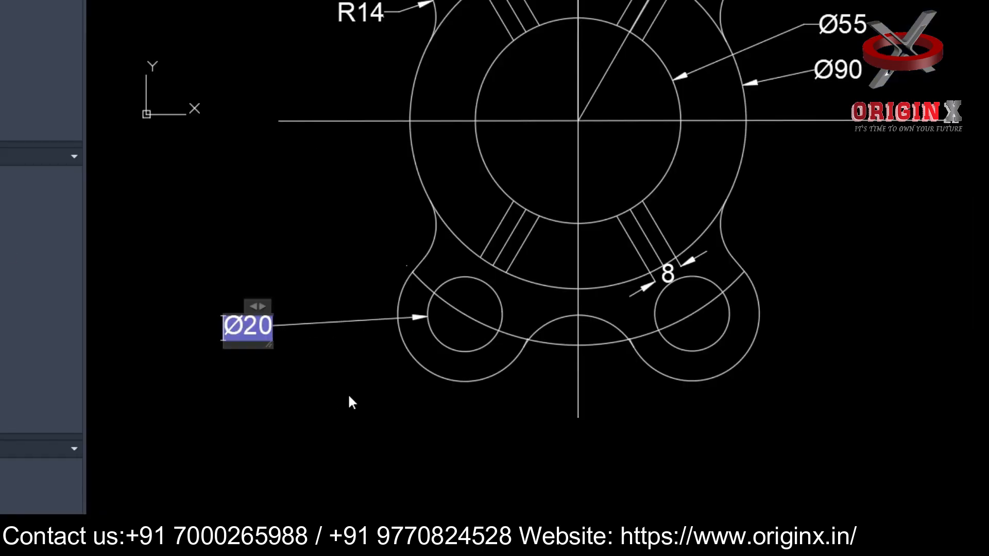
pyautogui.write('4 h')
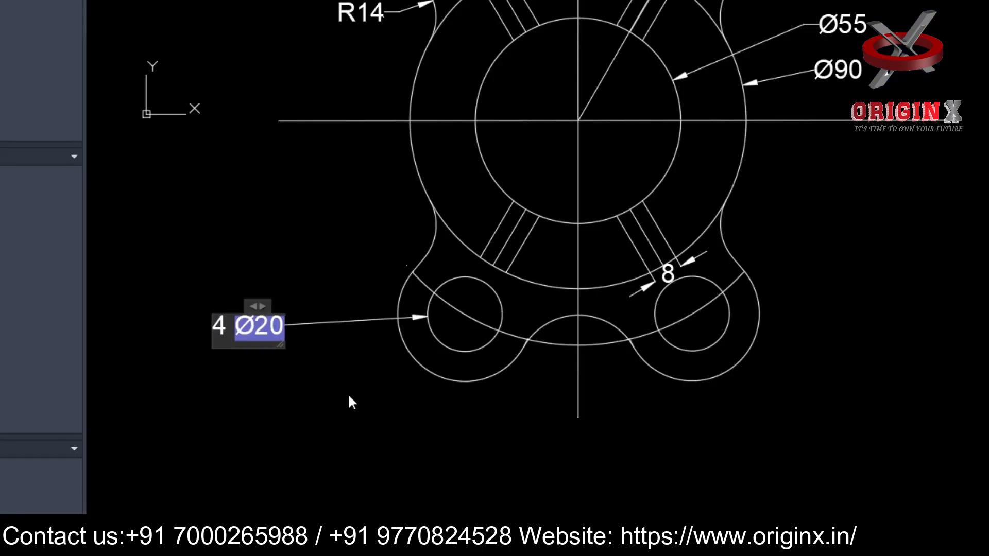
pyautogui.write('oloes v')
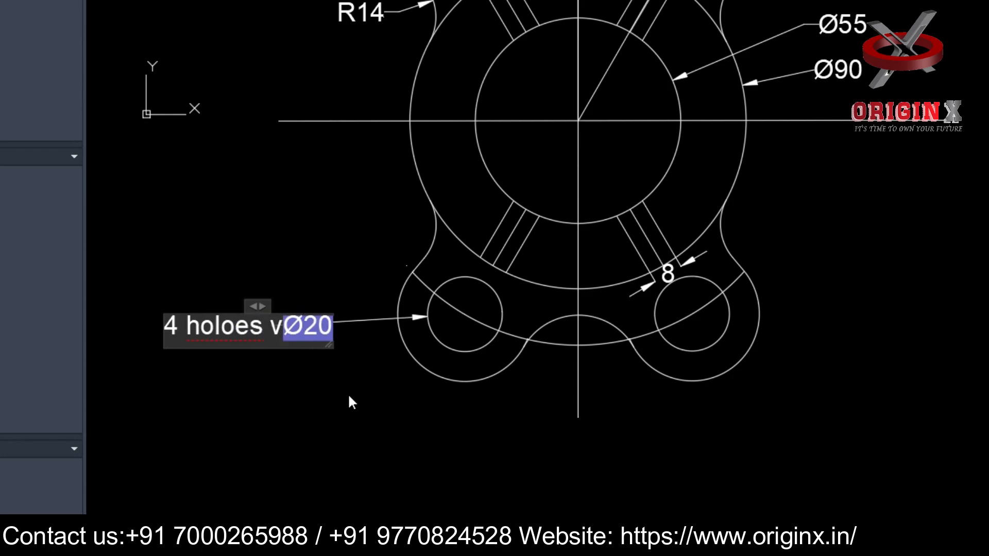
pyautogui.press('BackSpace')
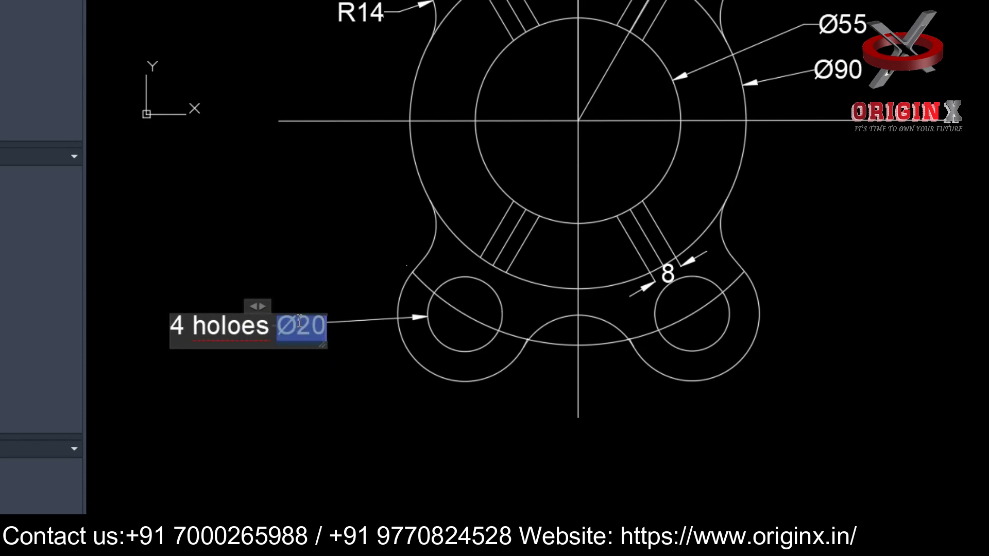
pyautogui.click(300, 365)
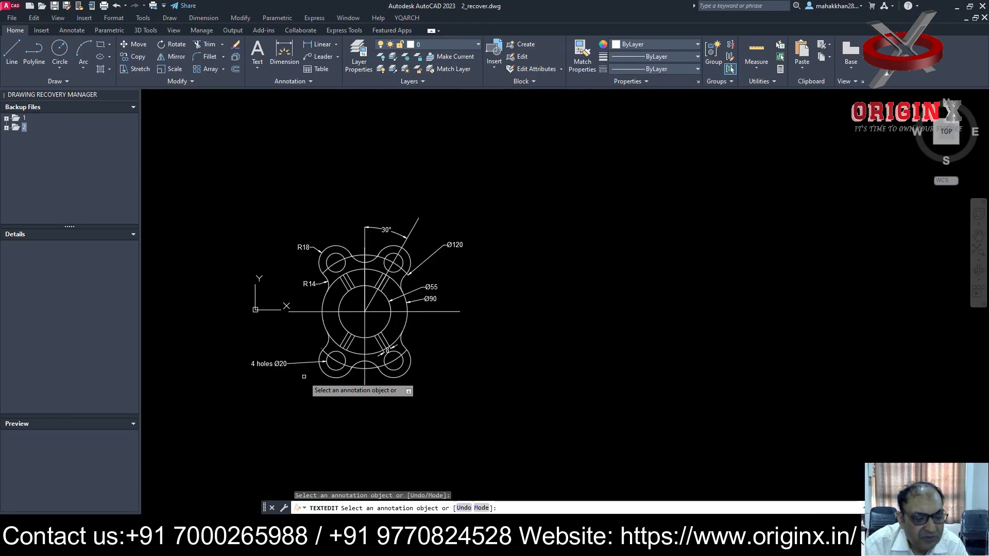
pyautogui.scroll(2, 412, 390)
pyautogui.moveTo(514, 386); pyautogui.dragTo(653, 474, button='middle')
pyautogui.scroll(-2, 641, 415)
pyautogui.moveTo(501, 382)
pyautogui.mouseDown(button='middle')
pyautogui.moveTo(381, 397)
pyautogui.moveTo(407, 348)
pyautogui.moveTo(412, 362)
pyautogui.mouseUp(button='middle')
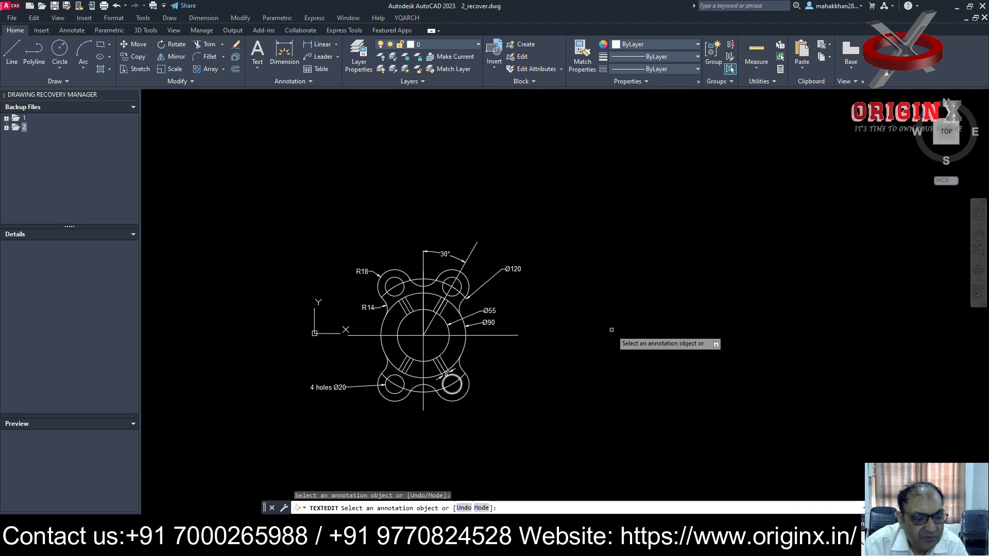
# Create a new drawing from the acad template.
pyautogui.click(642, 311)
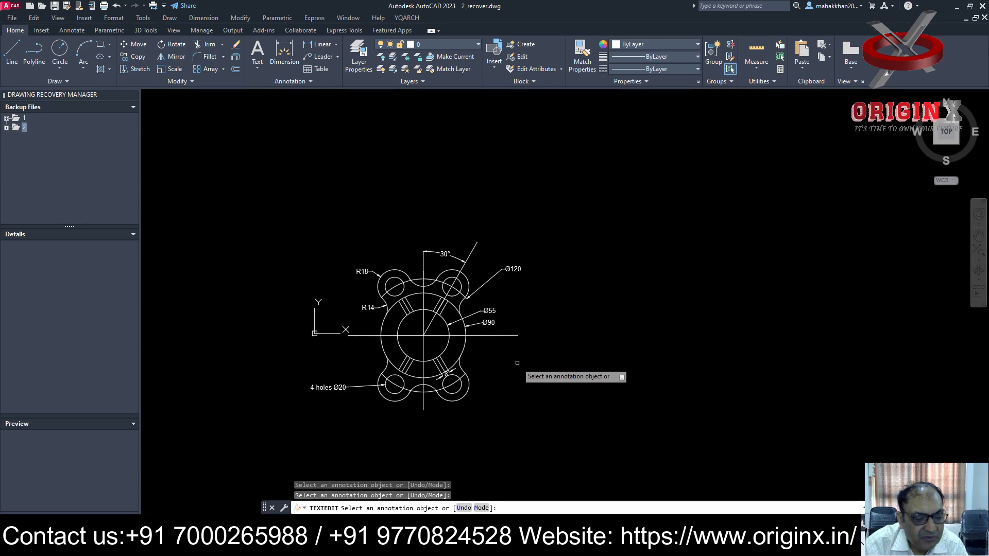
pyautogui.click(13, 19)
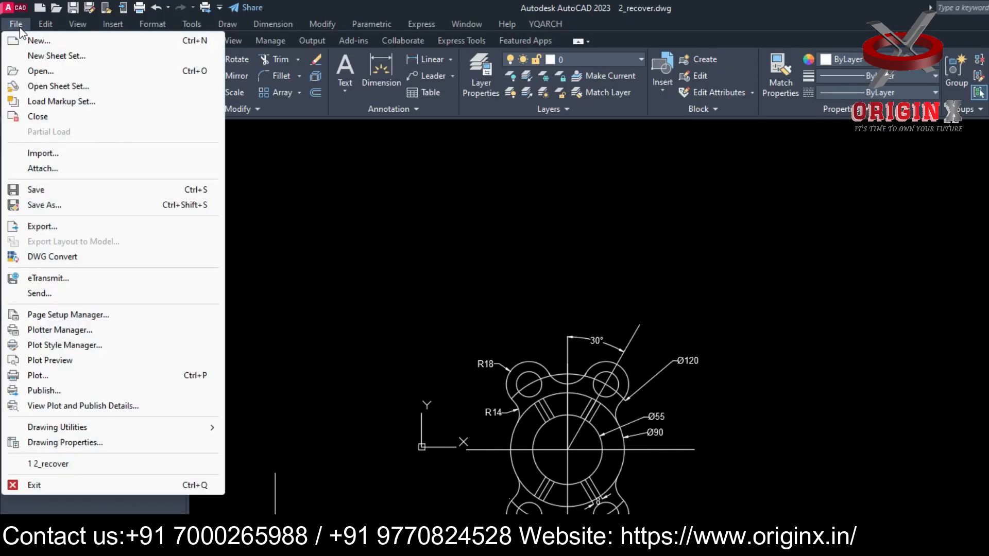
pyautogui.click(39, 41)
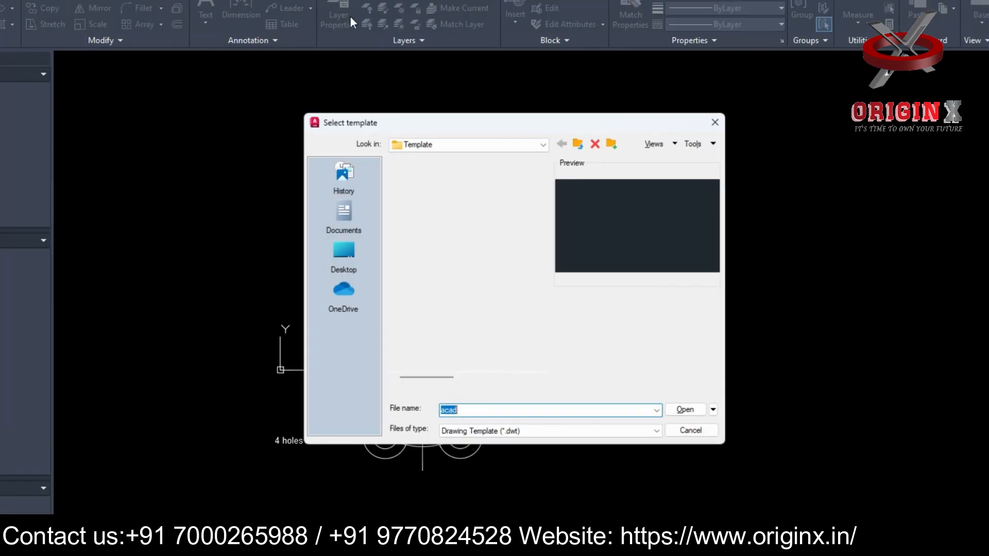
pyautogui.click(423, 227)
pyautogui.click(691, 414)
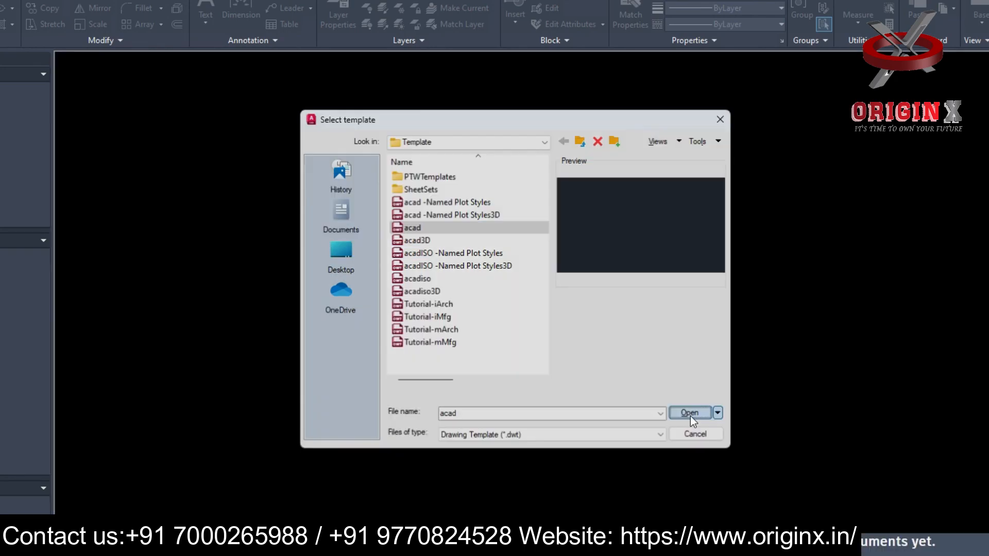
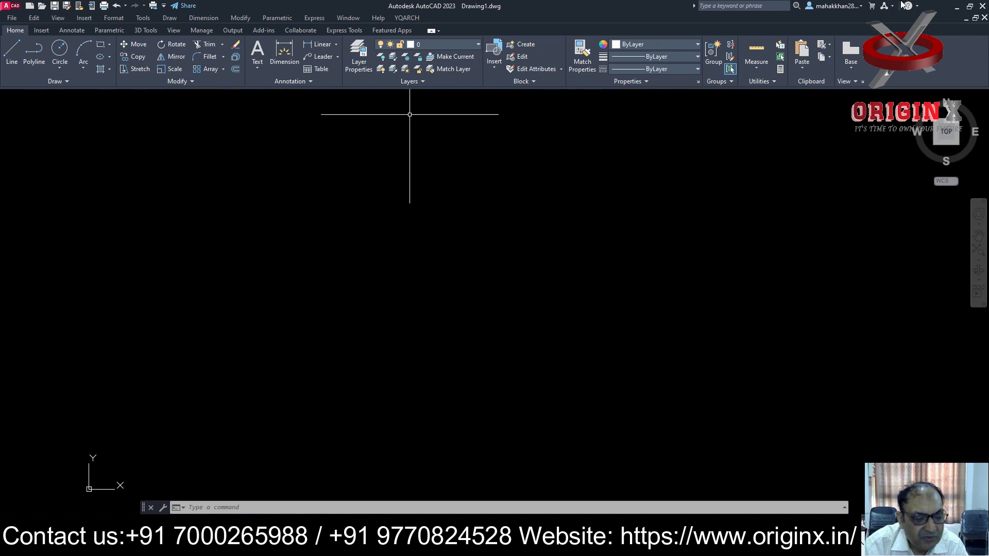
# Draw a circle with a diameter of 54 in the empty drawing.
pyautogui.write('c')
pyautogui.press('Return')
pyautogui.click(468, 274)
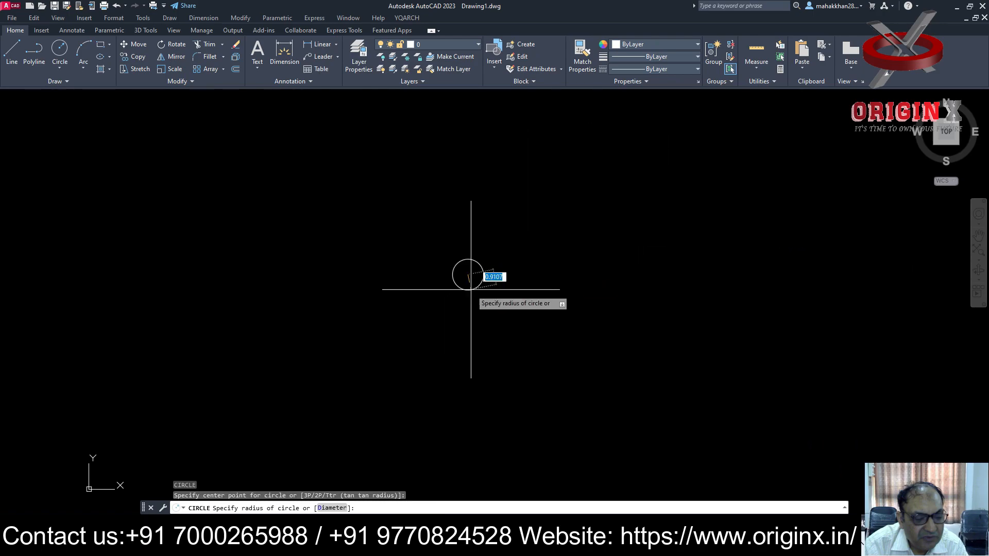
pyautogui.press('Return')
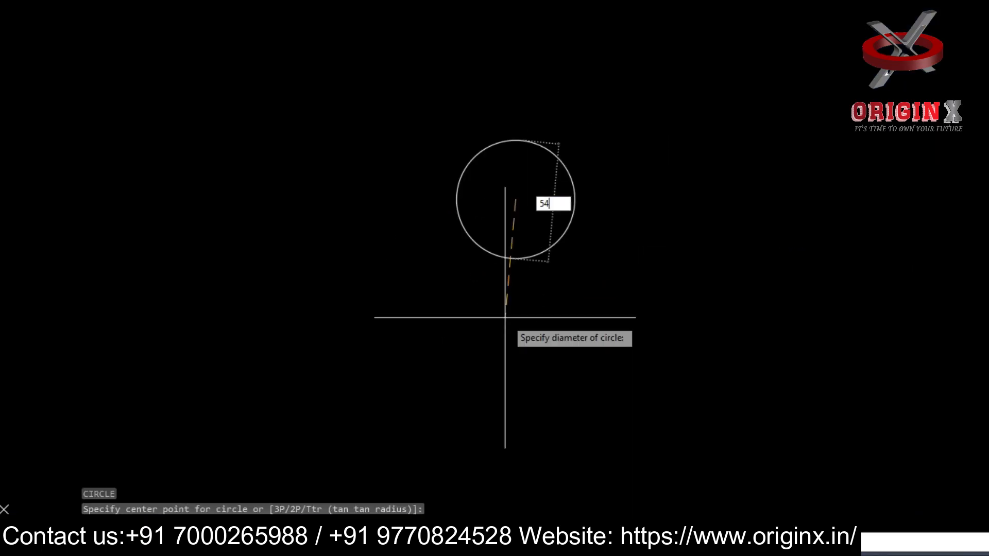
pyautogui.press('Return')
pyautogui.scroll(-5, 505, 317)
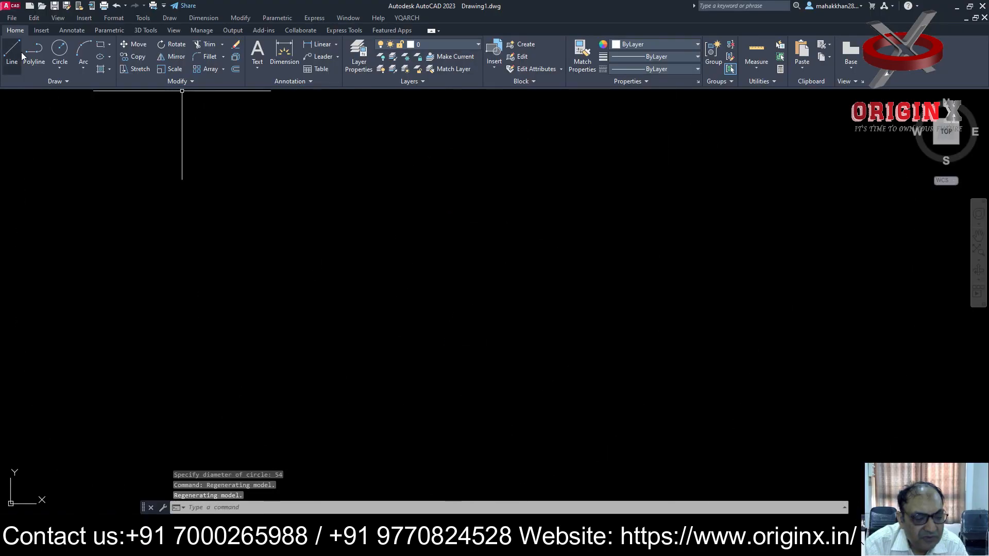
# Save the new drawing under the file name 3 in the Autocad tutorials folder.
pyautogui.click(11, 18)
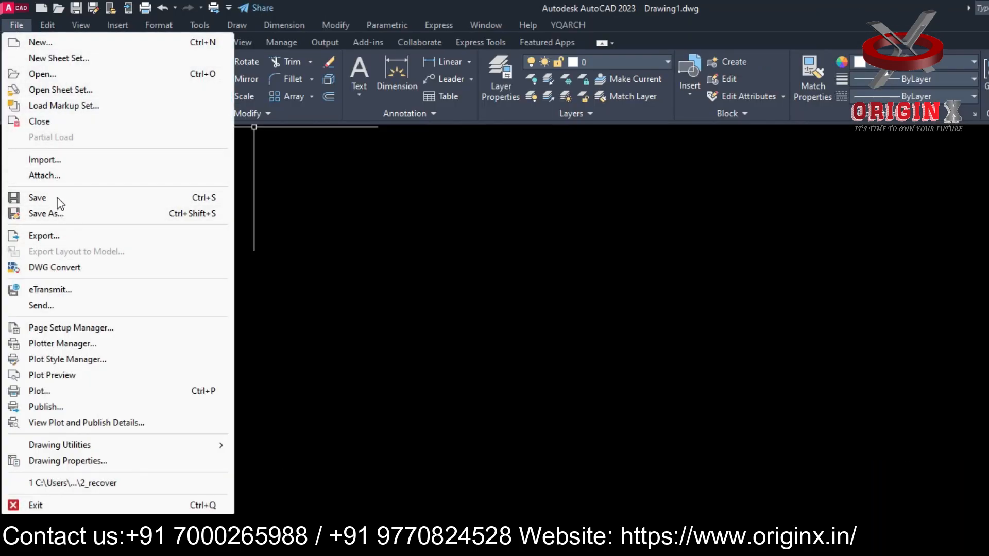
pyautogui.click(47, 213)
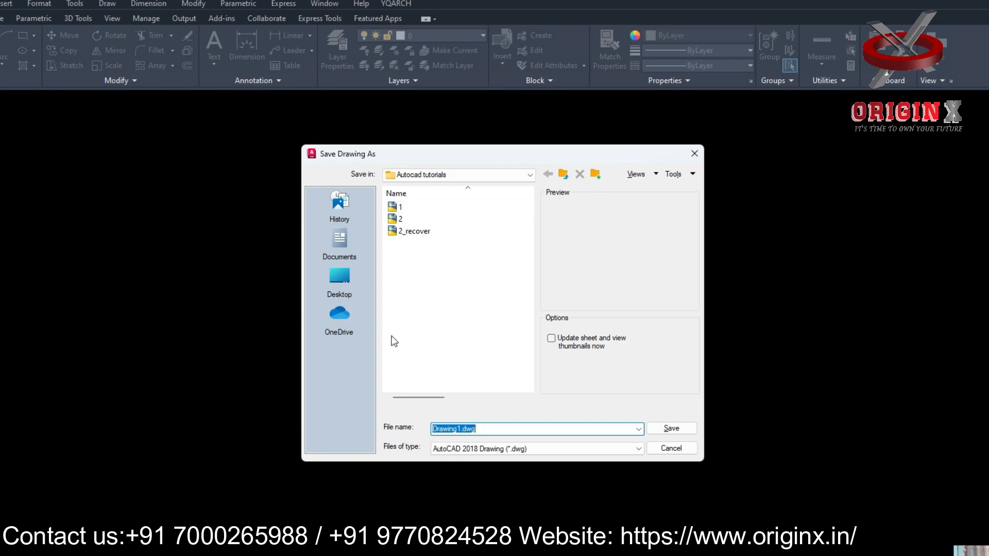
pyautogui.write('3')
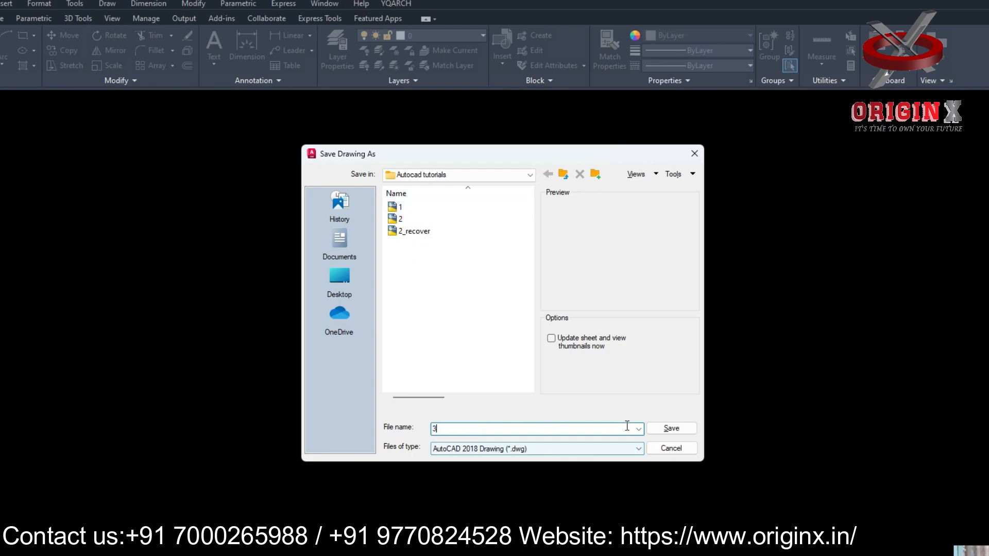
pyautogui.click(670, 428)
# Move the circle by its centre to open space on the positive X side of the origin.
pyautogui.scroll(-3, 408, 349)
pyautogui.moveTo(545, 347); pyautogui.dragTo(530, 306, button='middle')
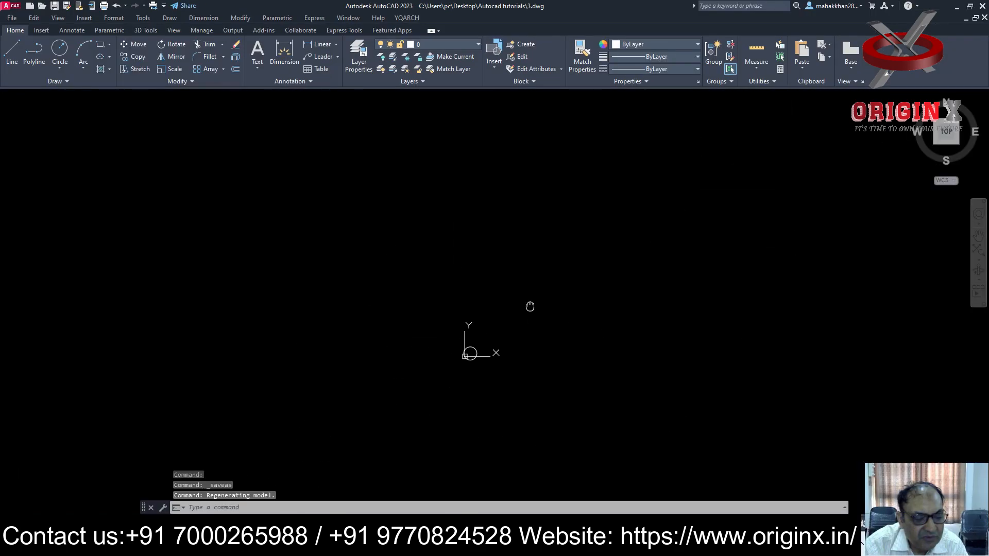
pyautogui.scroll(10, 484, 376)
pyautogui.write('m')
pyautogui.press('Return')
pyautogui.click(453, 195)
pyautogui.click(243, 368)
pyautogui.press('Return')
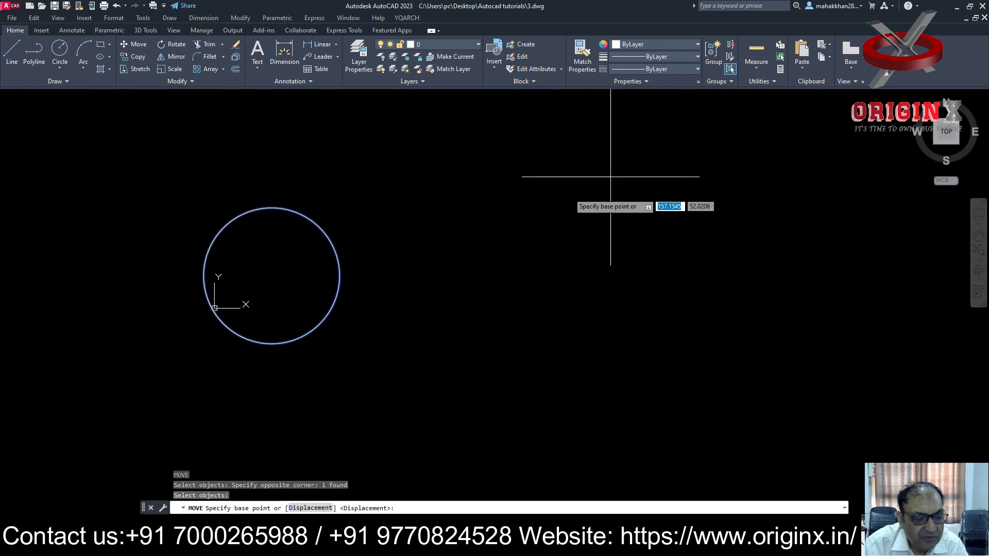
pyautogui.click(272, 276)
pyautogui.click(552, 267)
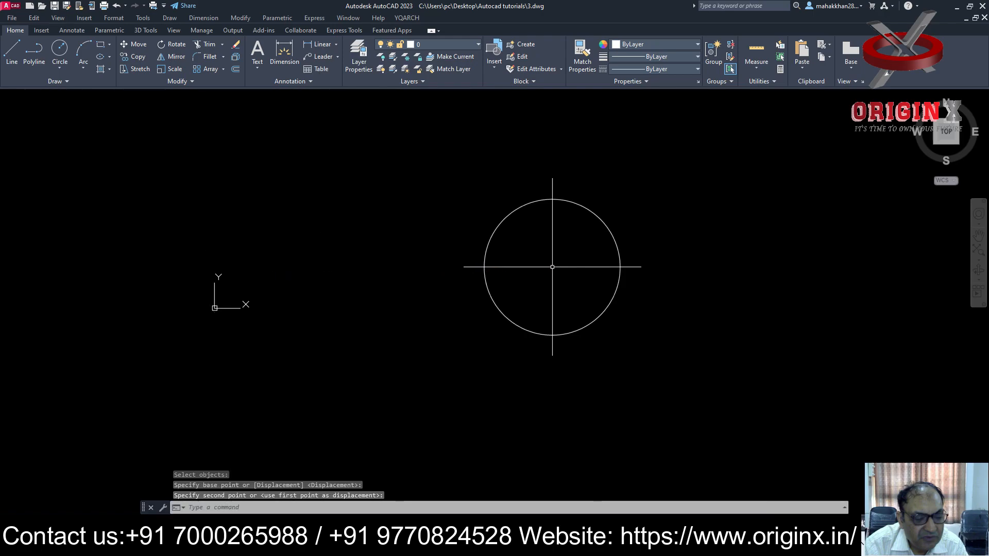
pyautogui.press('Escape')
# Draw a concentric circle with a diameter of 94 around the first circle.
pyautogui.scroll(4, 582, 302)
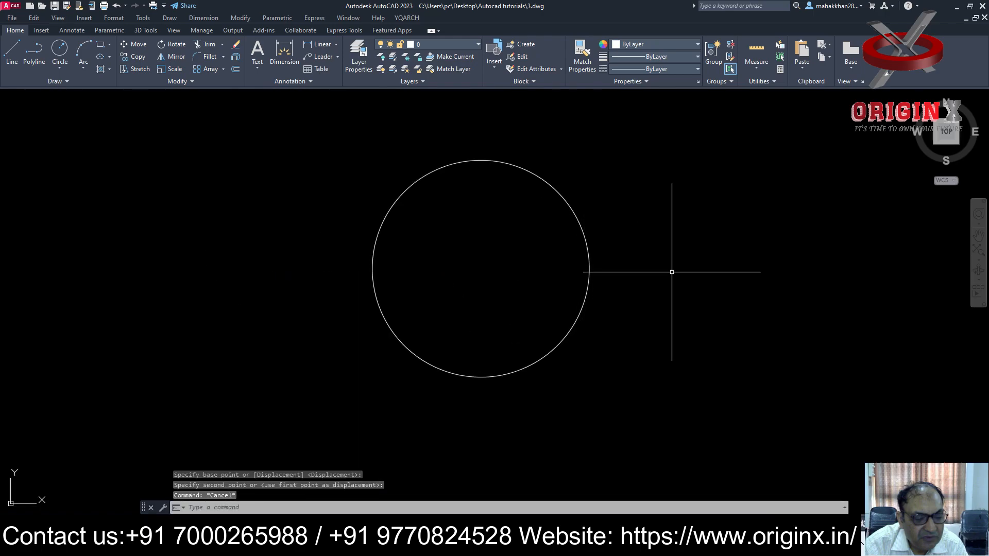
pyautogui.write('c')
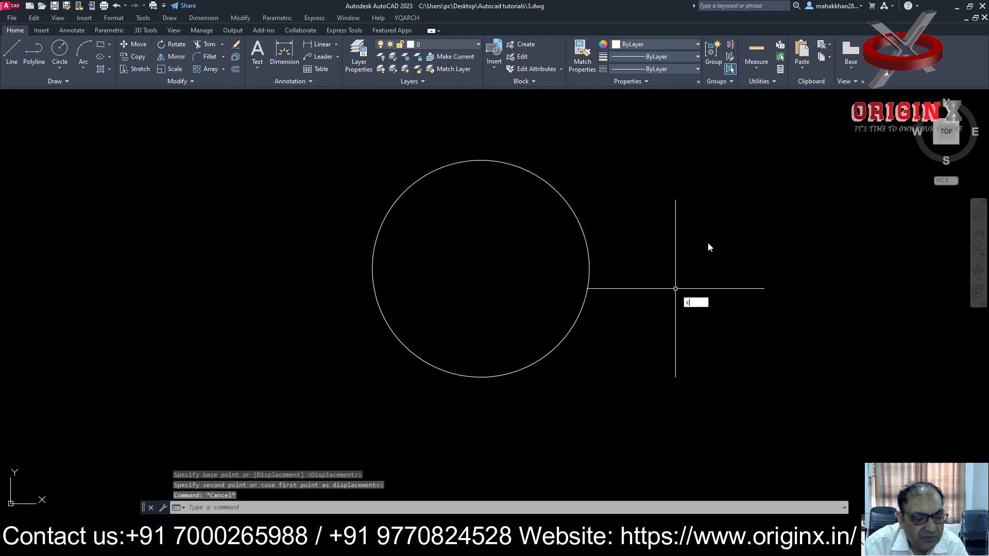
pyautogui.press('Return')
pyautogui.click(480, 269)
pyautogui.write('d')
pyautogui.press('Return')
pyautogui.write('94')
pyautogui.press('Return')
# Draw a third concentric circle with a diameter of 74 between the inner and outer circles.
pyautogui.scroll(-2, 504, 432)
pyautogui.moveTo(511, 400); pyautogui.dragTo(602, 395, button='middle')
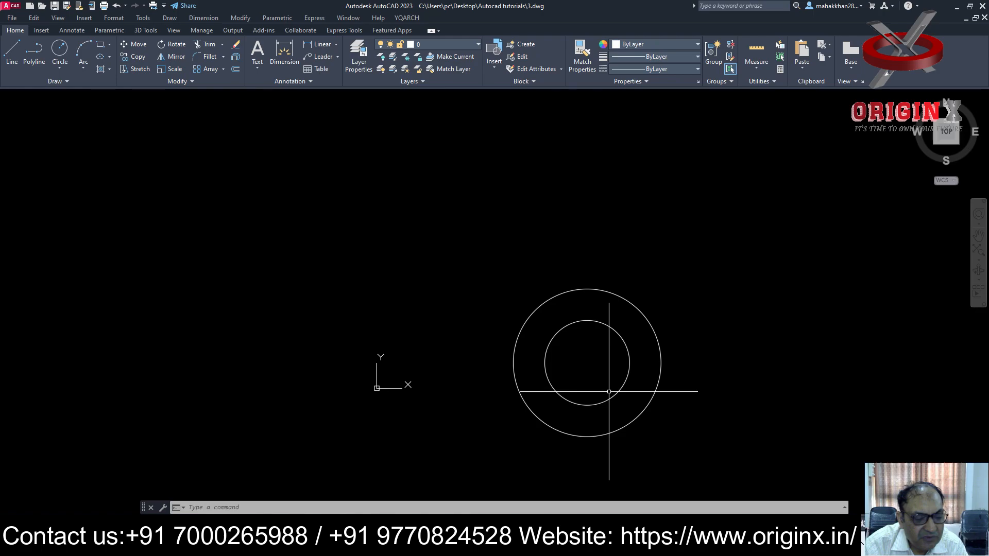
pyautogui.press('Return')
pyautogui.click(588, 363)
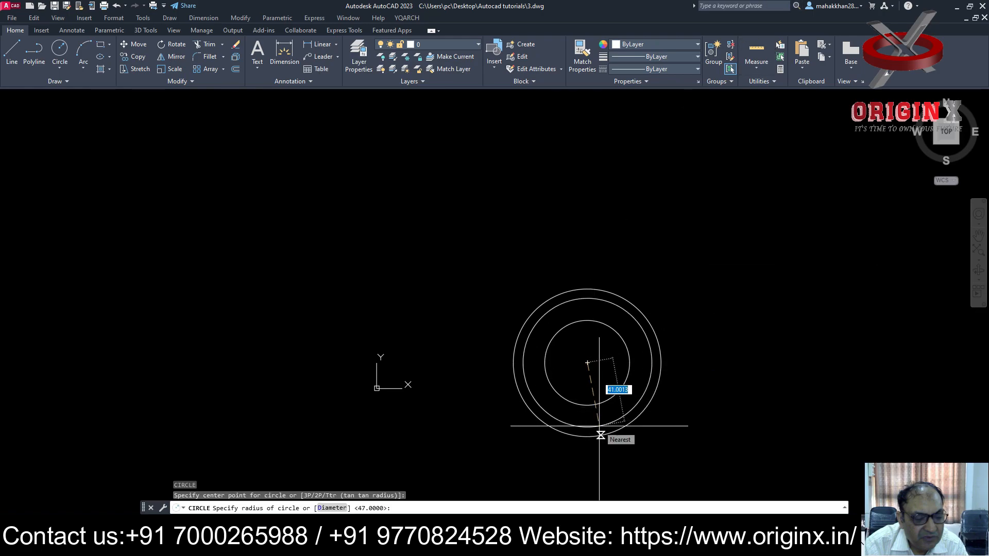
pyautogui.write('d')
pyautogui.press('Return')
pyautogui.press('Return')
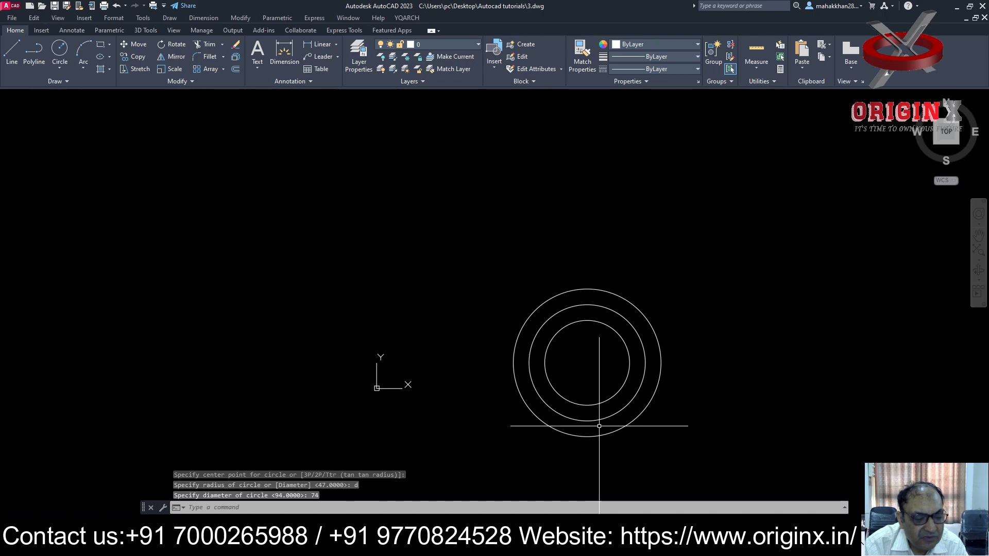
# Draw a bolt hole circle with a diameter of 12 centred on the middle circle's right quadrant.
pyautogui.scroll(-2, 721, 314)
pyautogui.moveTo(633, 324); pyautogui.dragTo(579, 310, button='middle')
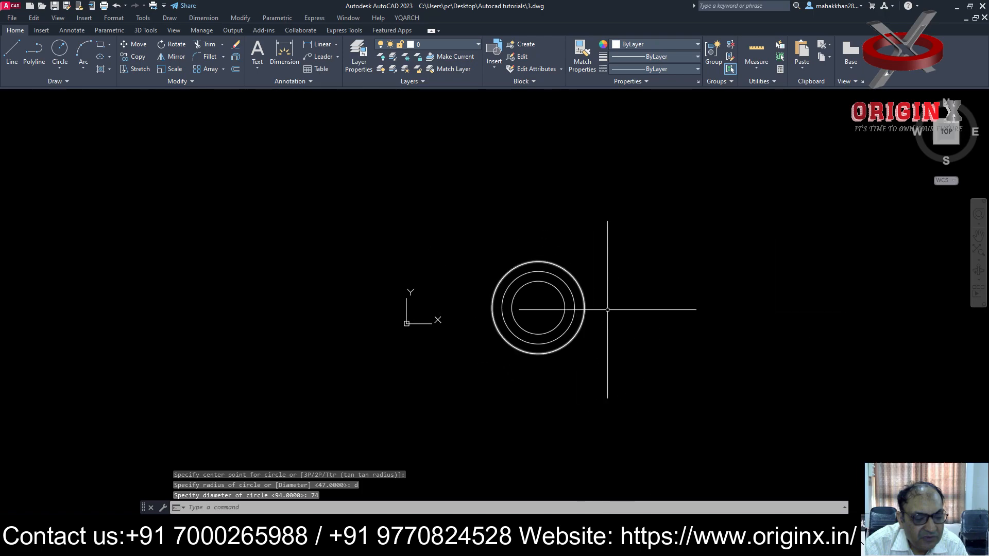
pyautogui.scroll(4, 672, 304)
pyautogui.write('c')
pyautogui.press('Return')
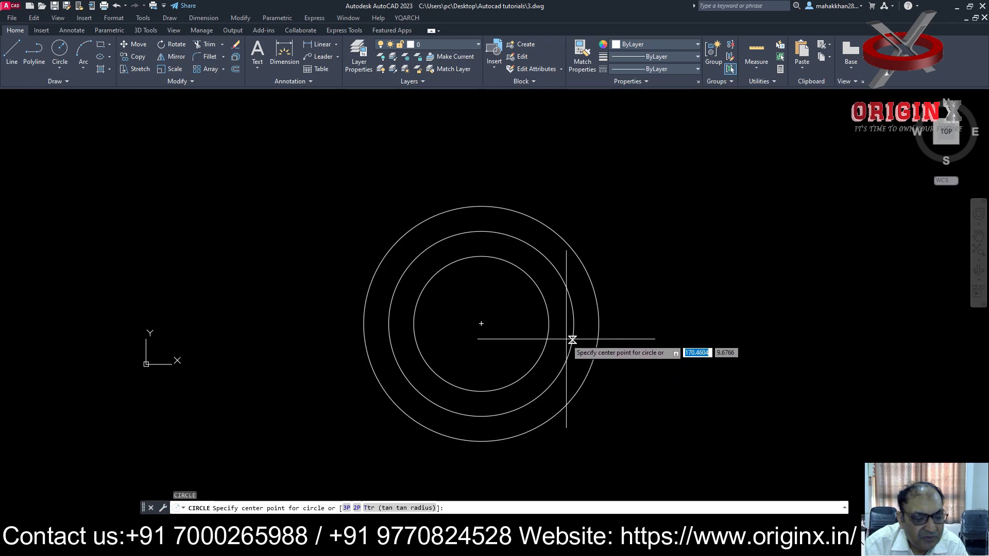
pyautogui.click(574, 324)
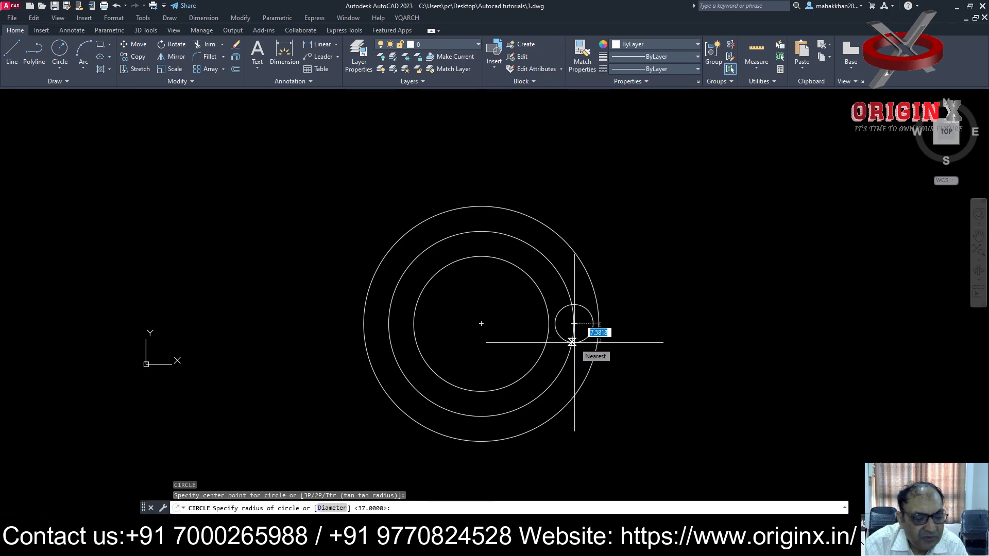
pyautogui.write('d')
pyautogui.press('Return')
pyautogui.write('12')
pyautogui.press('Return')
# Create a polar array of the small hole with 6 items over 360° around the concentric circles' centre.
pyautogui.write('a')
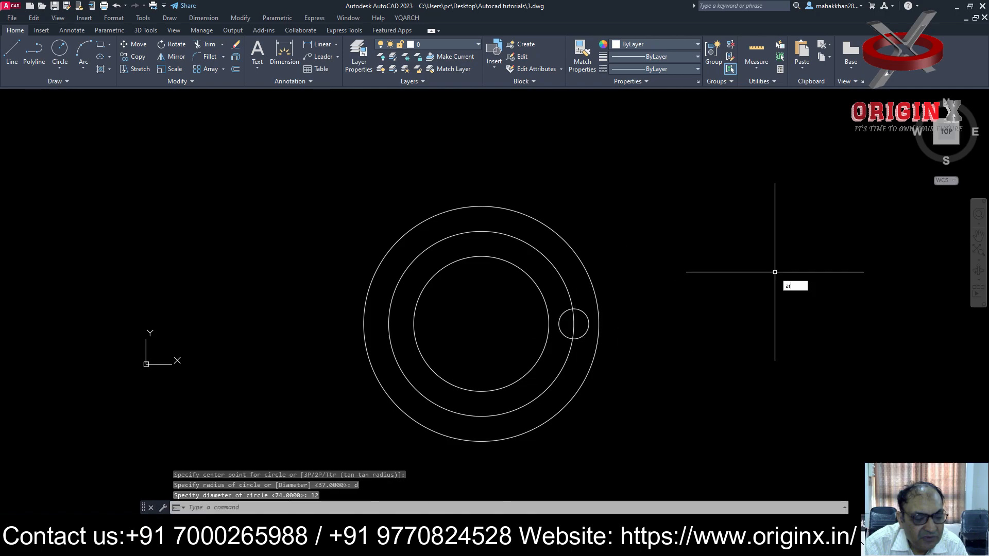
pyautogui.write('r')
pyautogui.press('Return')
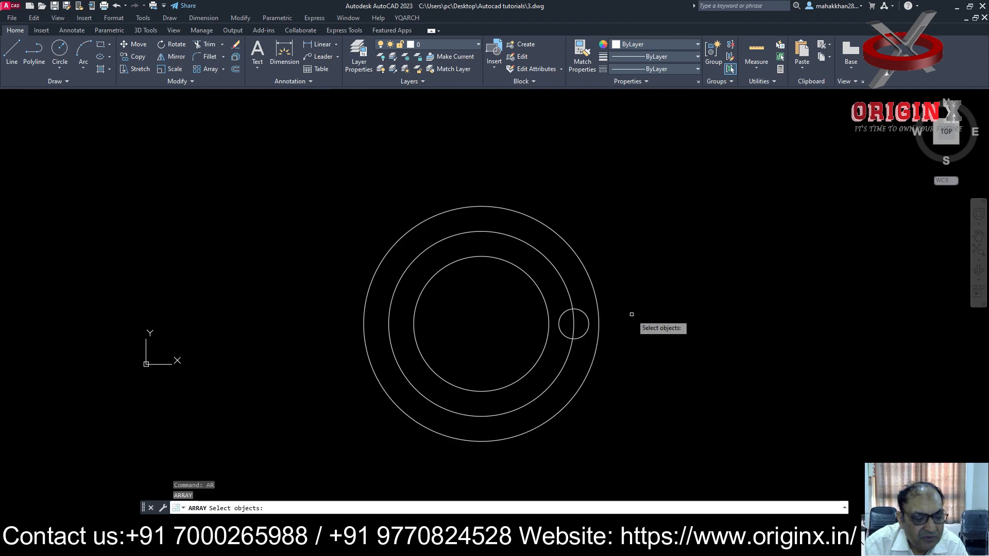
pyautogui.click(587, 315)
pyautogui.press('Return')
pyautogui.click(954, 319)
pyautogui.click(482, 324)
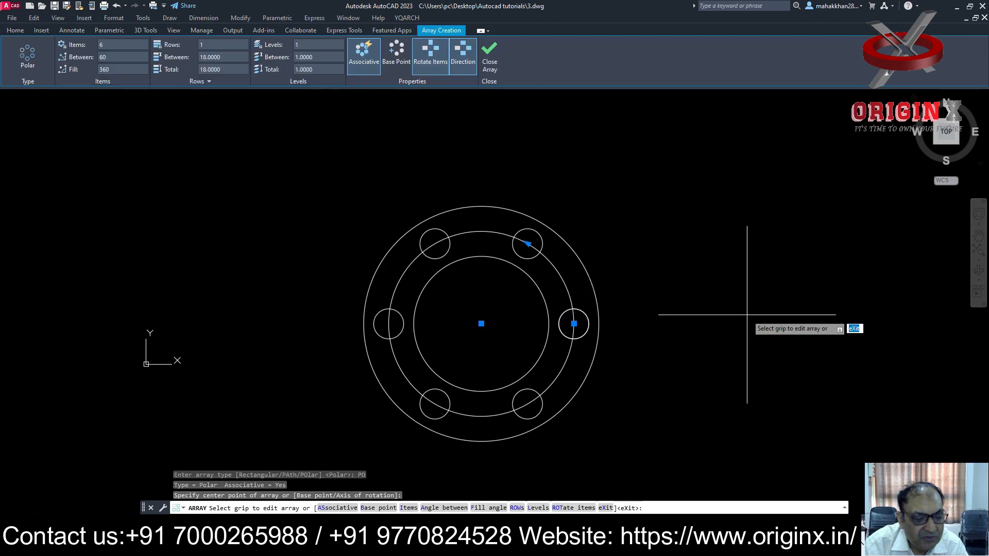
pyautogui.press('Escape')
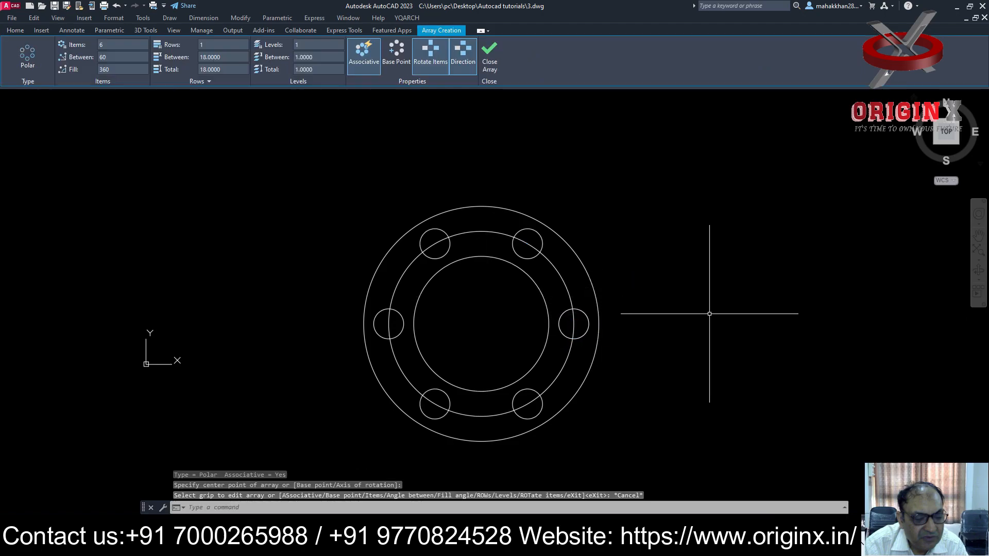
# Change the colour of the middle bolt circle to dark red 153,27,30.
pyautogui.scroll(-4, 607, 301)
pyautogui.moveTo(599, 256); pyautogui.dragTo(582, 191, button='middle')
pyautogui.scroll(2, 569, 205)
pyautogui.scroll(2, 558, 220)
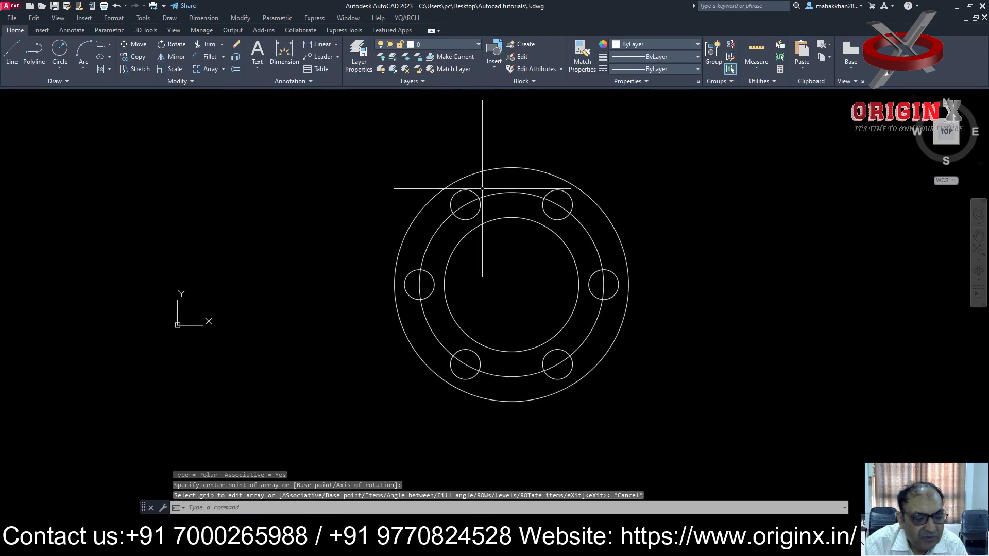
pyautogui.click(523, 190)
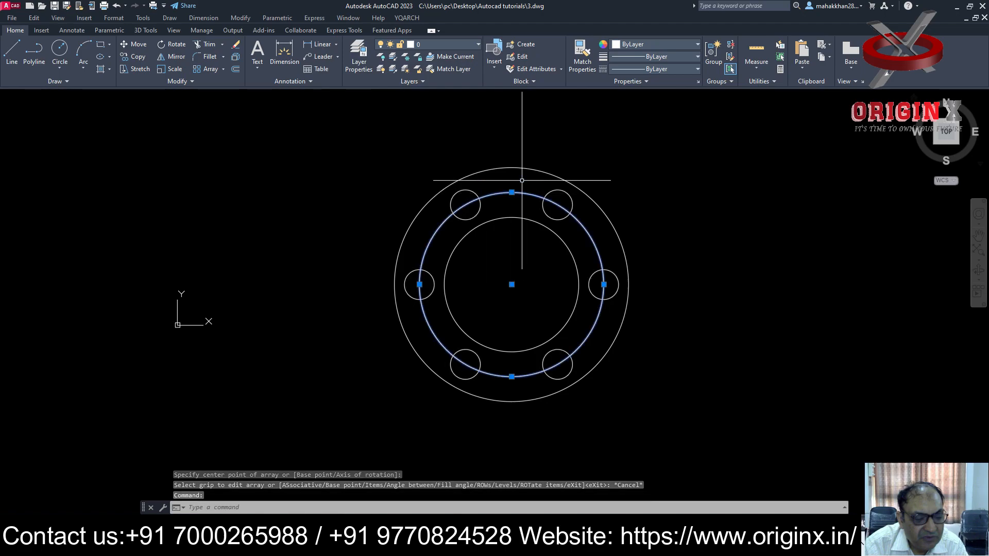
pyautogui.click(697, 44)
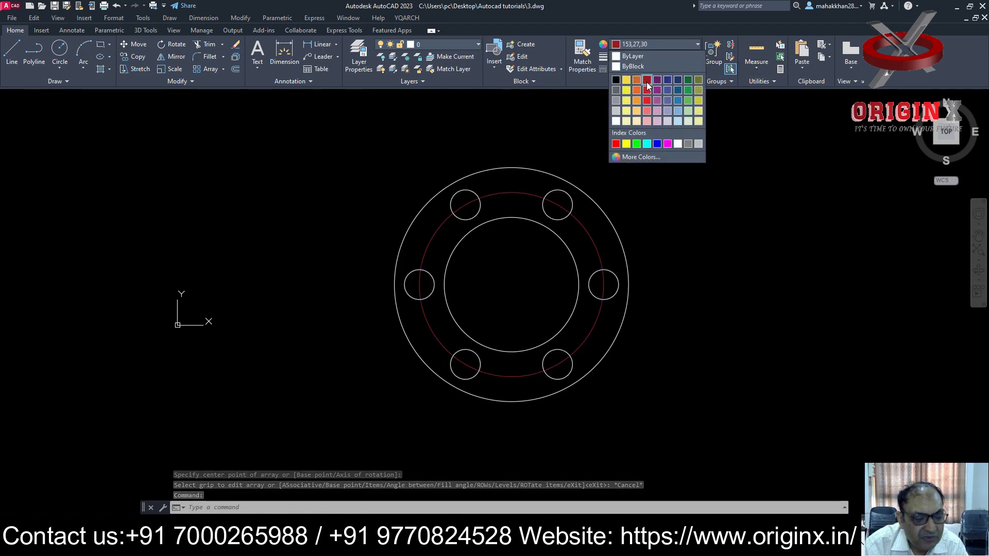
pyautogui.click(616, 115)
pyautogui.press('Escape')
# With Ortho on, draw a vertical line about 81 long from the flange centre straight down past the outer circle.
pyautogui.scroll(-2, 653, 226)
pyautogui.moveTo(654, 225); pyautogui.dragTo(633, 242, button='middle')
pyautogui.scroll(-2, 634, 243)
pyautogui.moveTo(621, 298); pyautogui.dragTo(573, 264, button='middle')
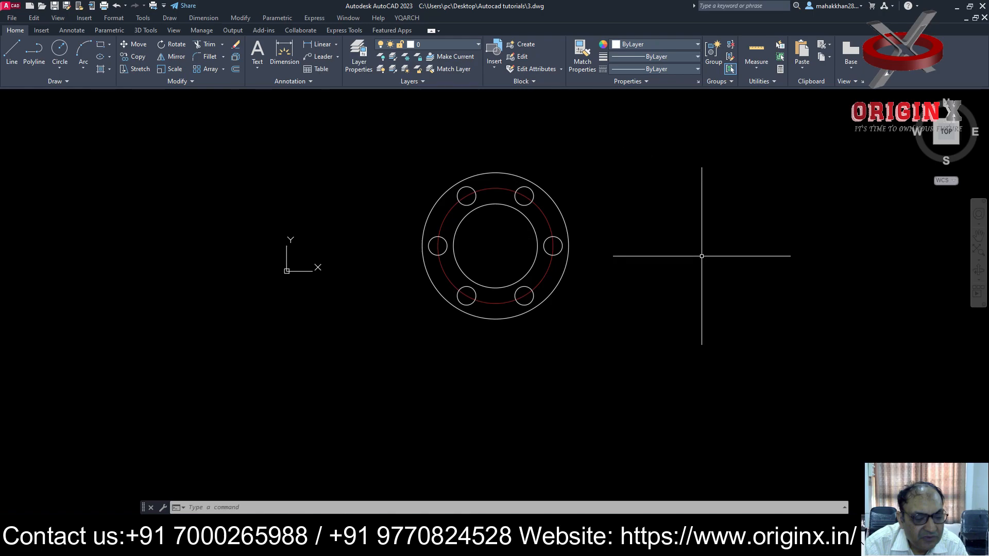
pyautogui.write('l')
pyautogui.press('Return')
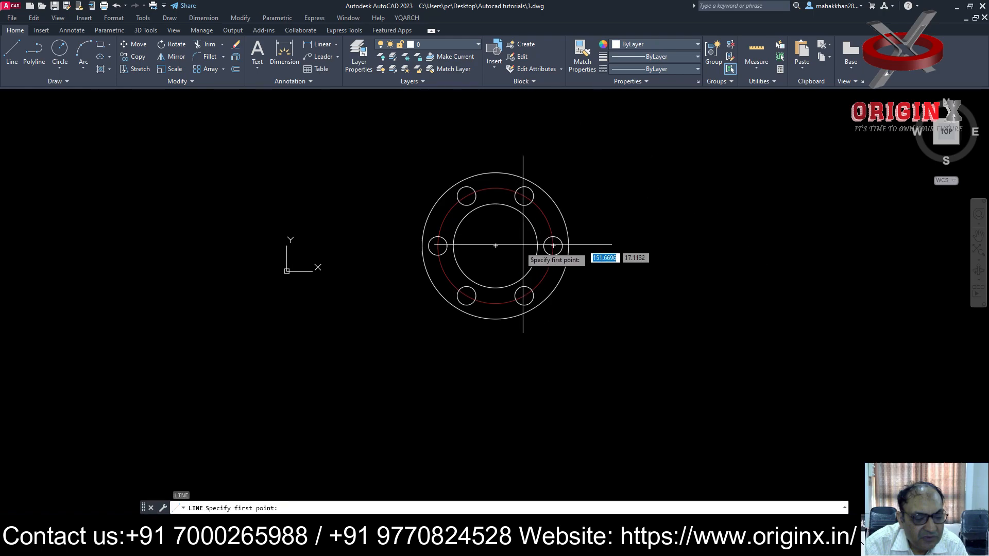
pyautogui.click(495, 245)
pyautogui.press('F8')
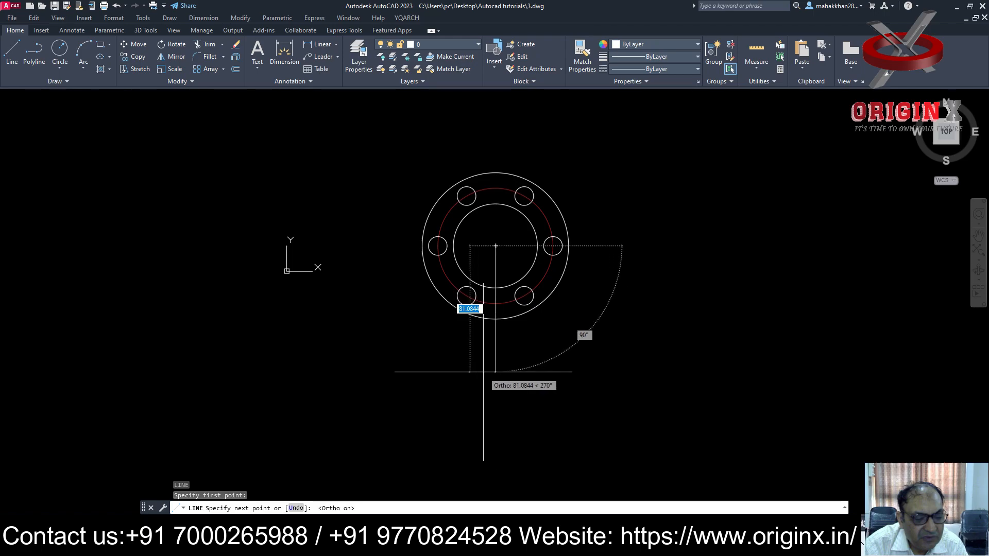
pyautogui.click(497, 372)
pyautogui.press('Escape')
# Trim away the part of the vertical line that lies inside the outer circle.
pyautogui.scroll(2, 536, 371)
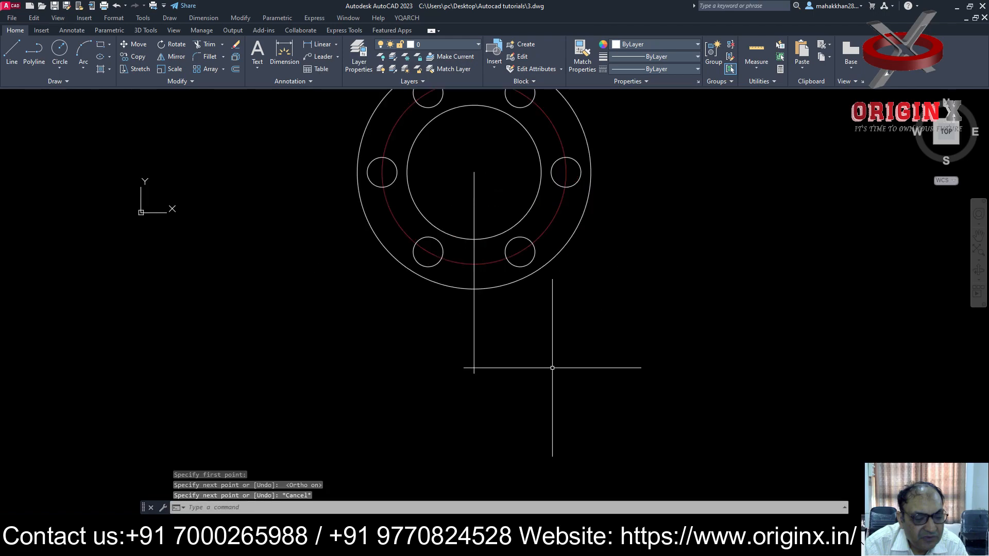
pyautogui.write('tr')
pyautogui.press('Return')
pyautogui.moveTo(508, 177)
pyautogui.mouseDown()
pyautogui.moveTo(469, 198)
pyautogui.moveTo(479, 273)
pyautogui.mouseUp()
pyautogui.press('Escape')
pyautogui.write('o')
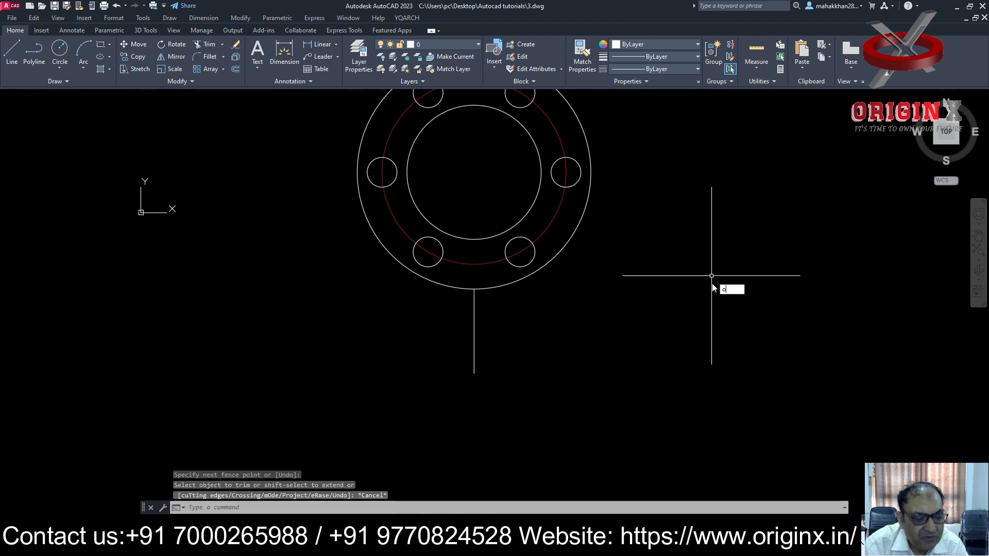
pyautogui.press('Return')
pyautogui.press('Escape')
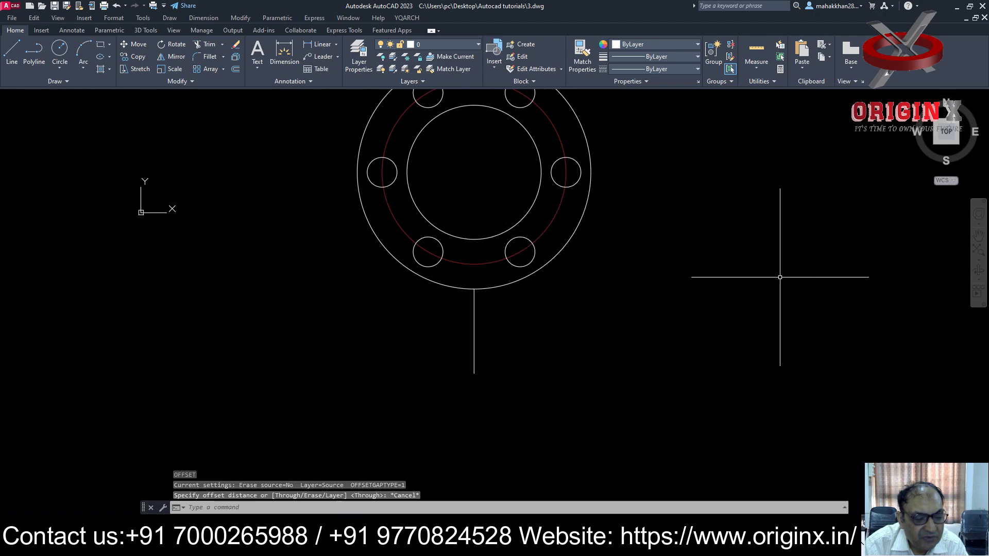
pyautogui.write('o')
pyautogui.press('Return')
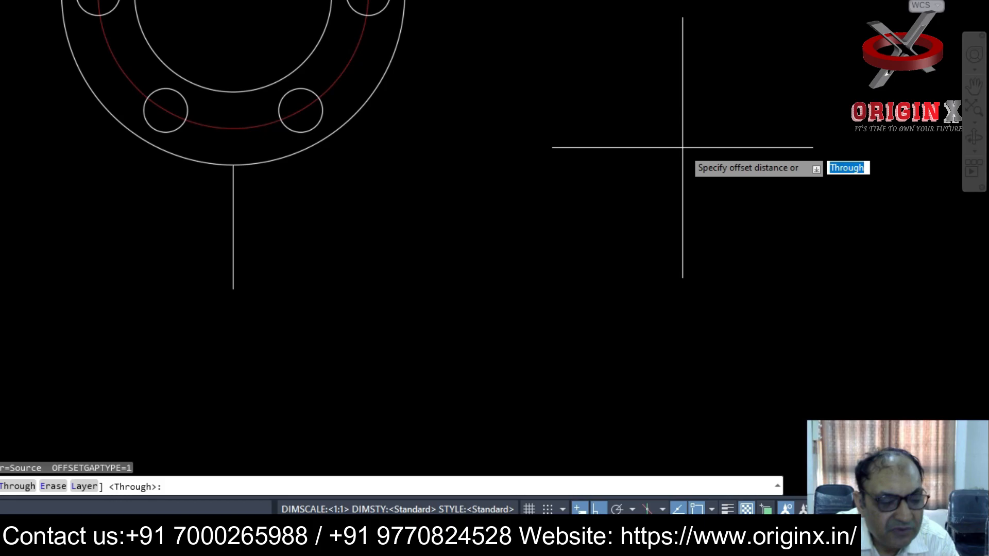
pyautogui.press('Escape')
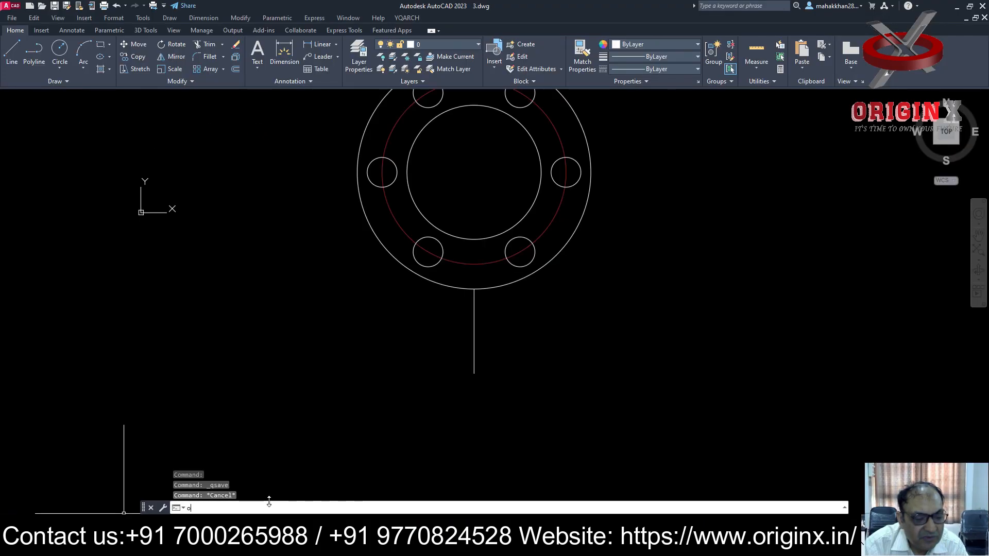
# Offset the vertical line below the flange by 18 to both the left and the right side.
pyautogui.write('o')
pyautogui.press('Return')
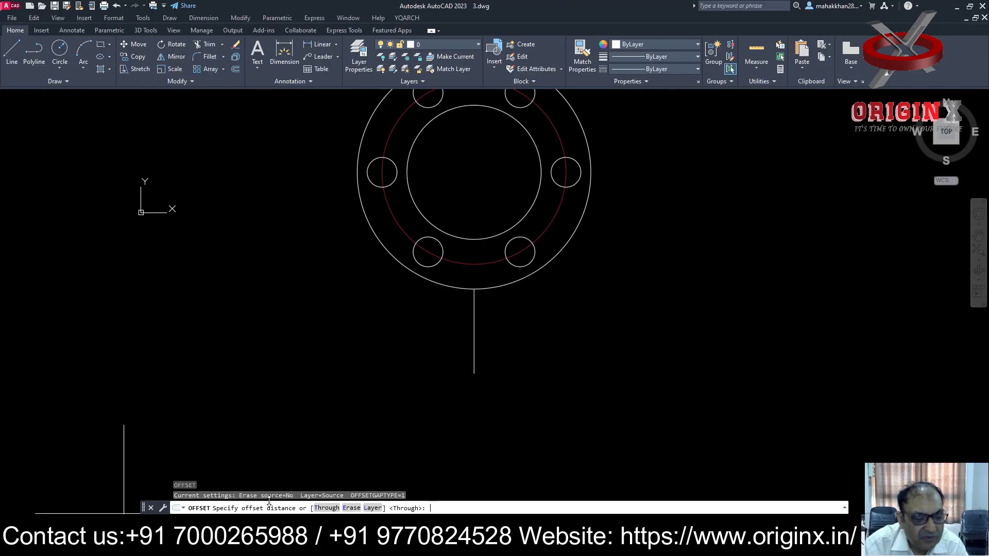
pyautogui.press('Return')
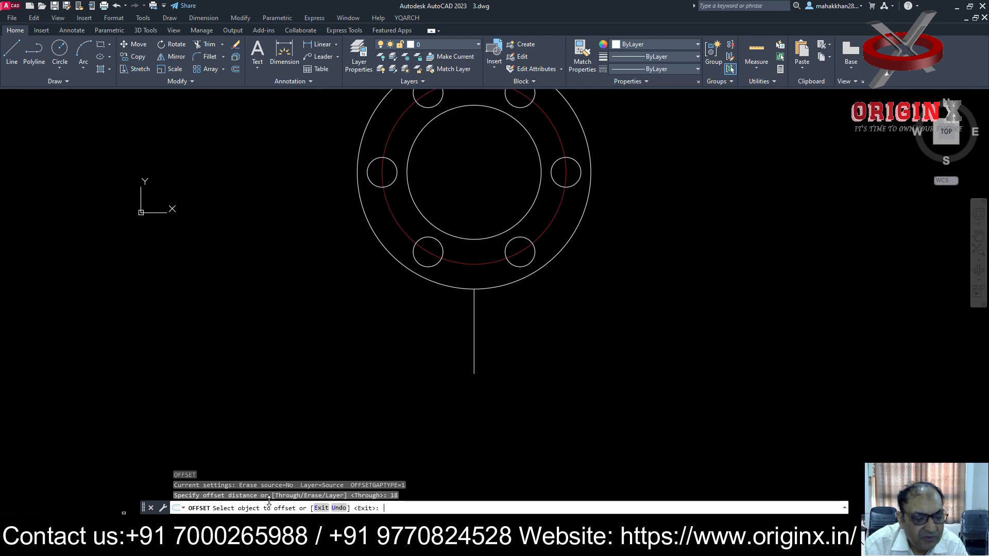
pyautogui.click(474, 341)
pyautogui.click(456, 354)
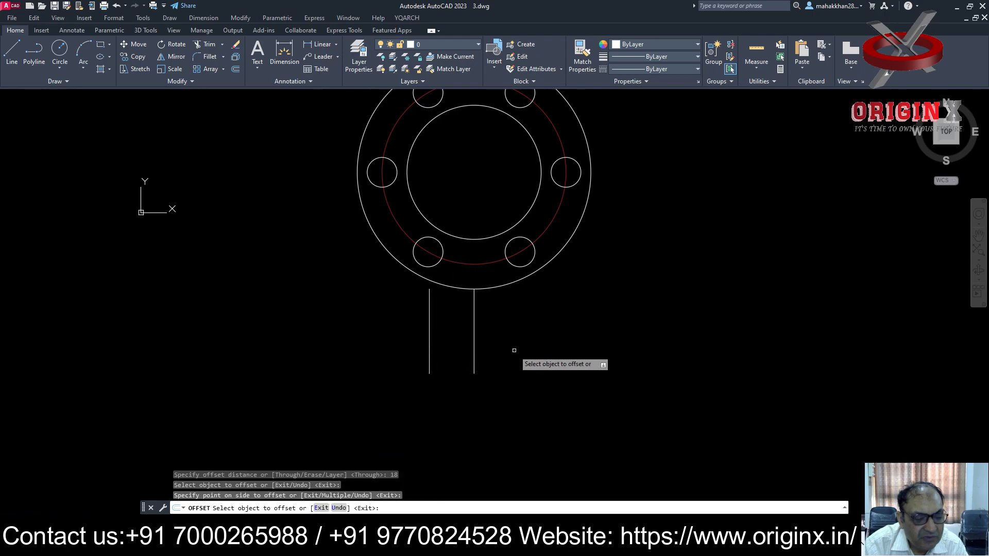
pyautogui.click(474, 337)
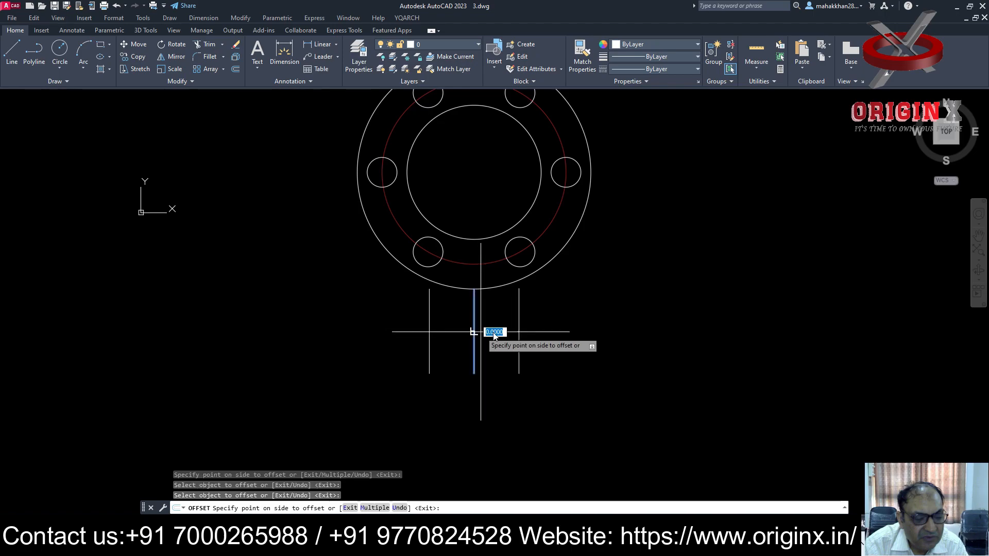
pyautogui.click(497, 345)
pyautogui.press('Escape')
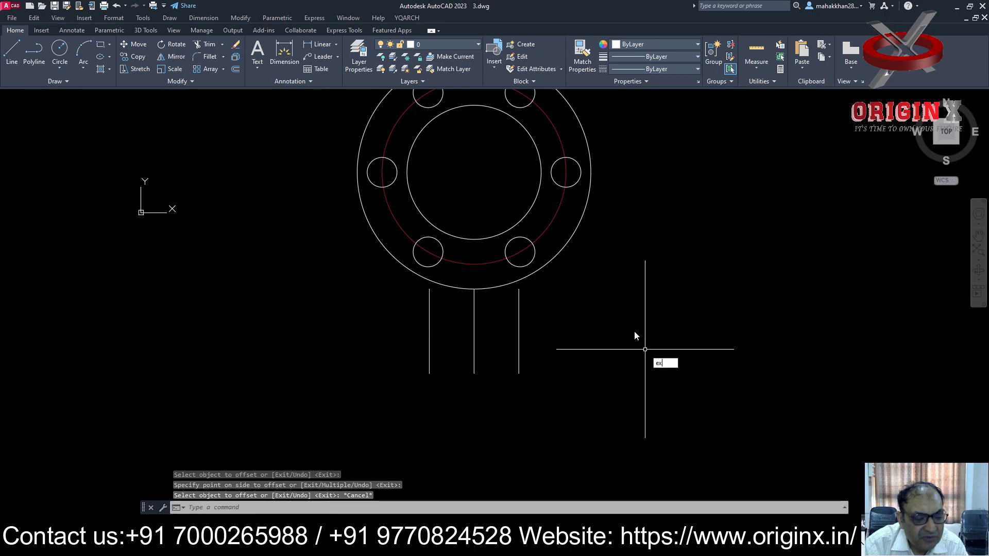
# Extend the two offset vertical lines upward to meet the flange's outer circle.
pyautogui.write('ex')
pyautogui.press('Return')
pyautogui.click(429, 310)
pyautogui.click(519, 305)
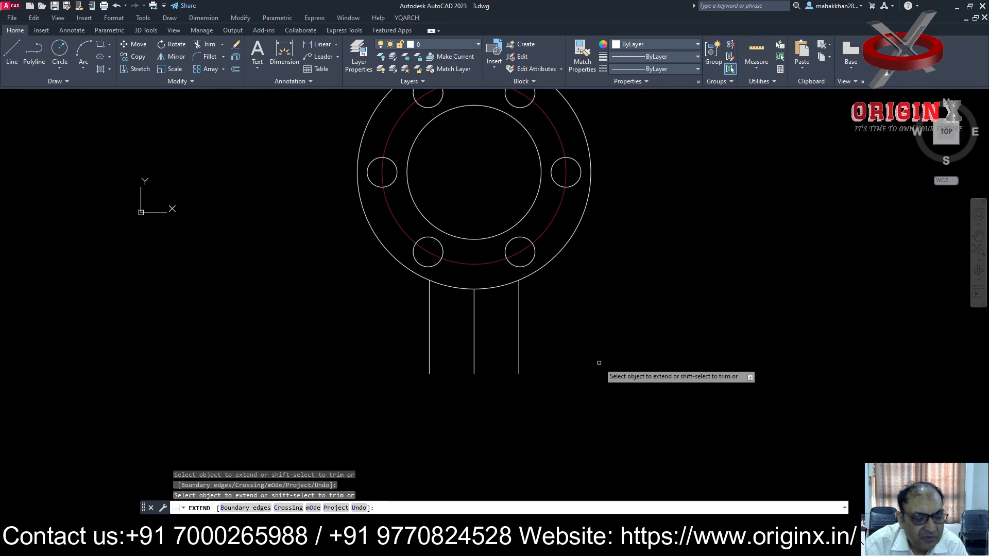
pyautogui.write('c')
pyautogui.press('Return')
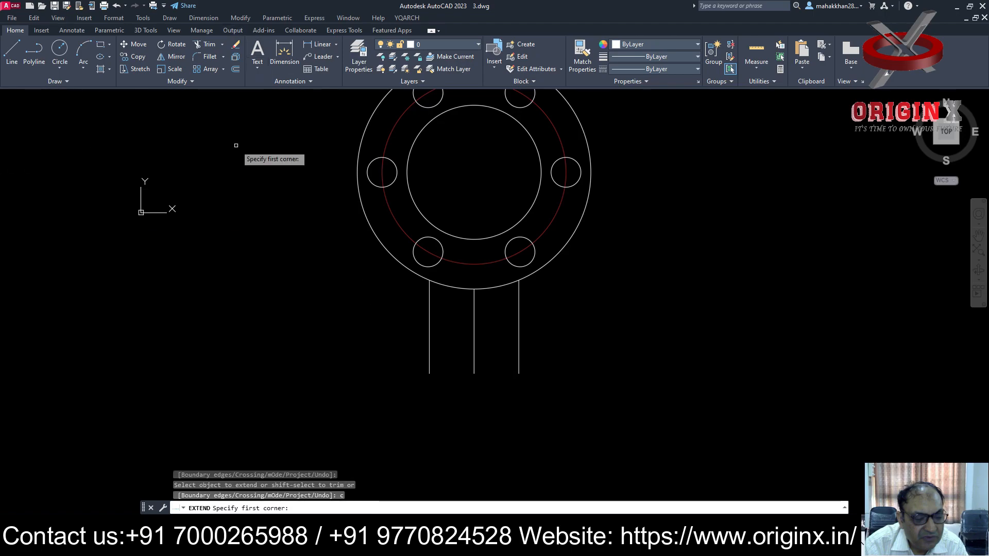
pyautogui.press('Escape')
# Draw a circle of radius 100 centred on the flange centre.
pyautogui.write('c')
pyautogui.press('Return')
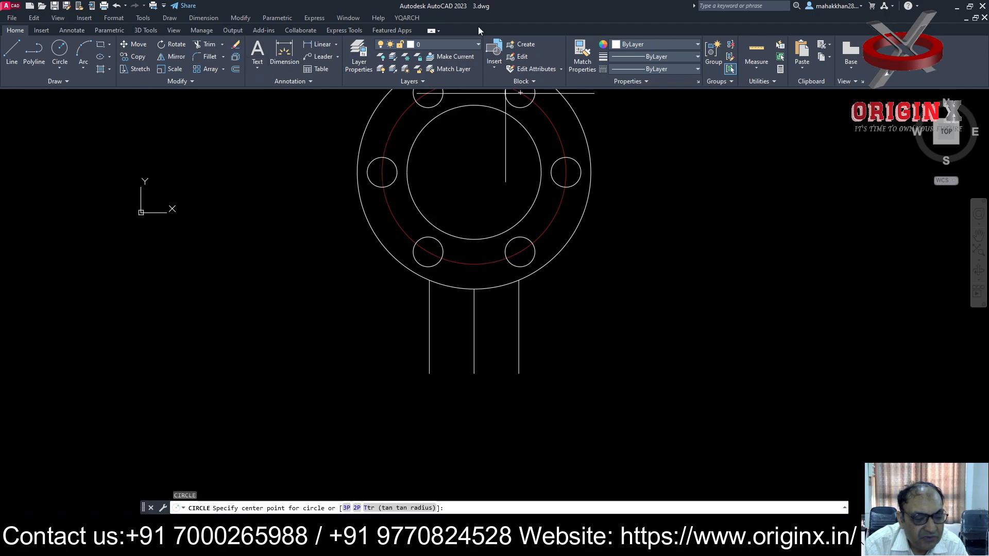
pyautogui.click(474, 171)
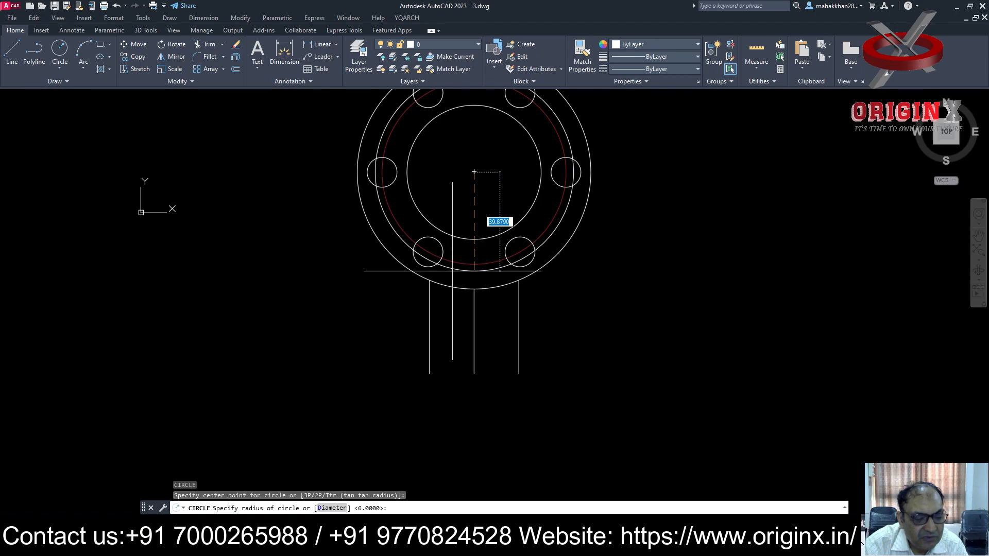
pyautogui.write('100')
pyautogui.press('Return')
pyautogui.scroll(-3, 325, 336)
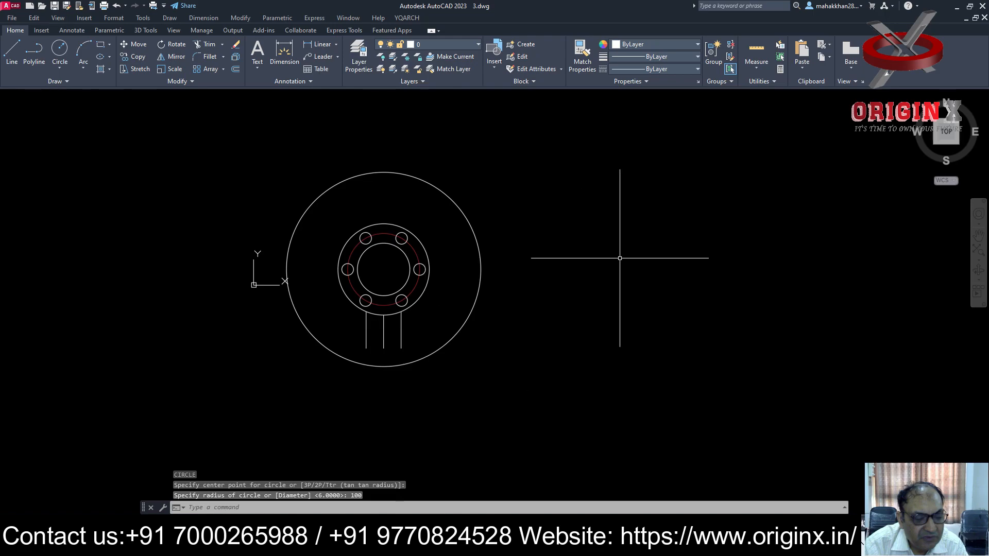
# Draw a vertical line from the flange centre up past the radius 100 circle and stretch its lower end down beyond that circle.
pyautogui.press('Escape')
pyautogui.write('l')
pyautogui.press('Return')
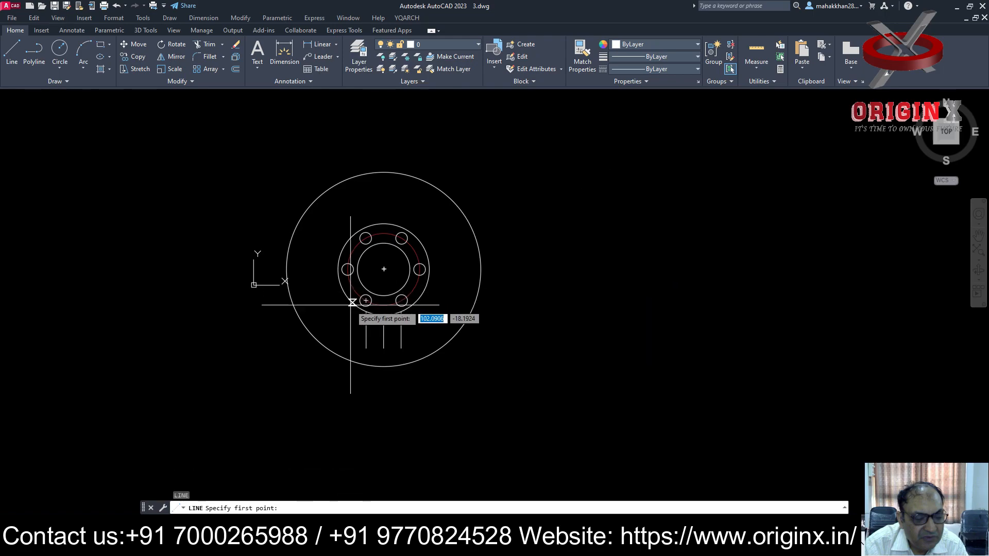
pyautogui.click(384, 268)
pyautogui.click(391, 130)
pyautogui.press('Escape')
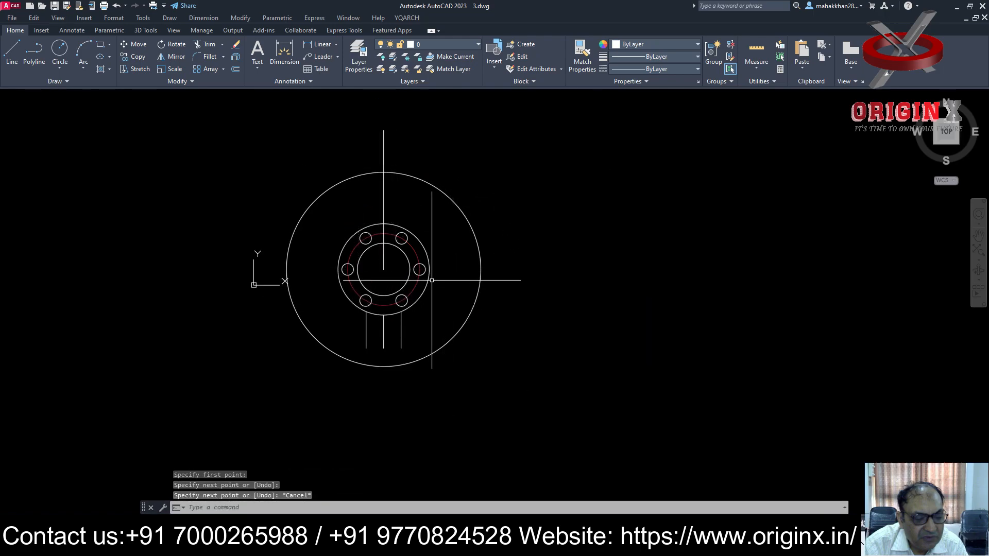
pyautogui.click(383, 260)
pyautogui.click(383, 269)
pyautogui.click(384, 446)
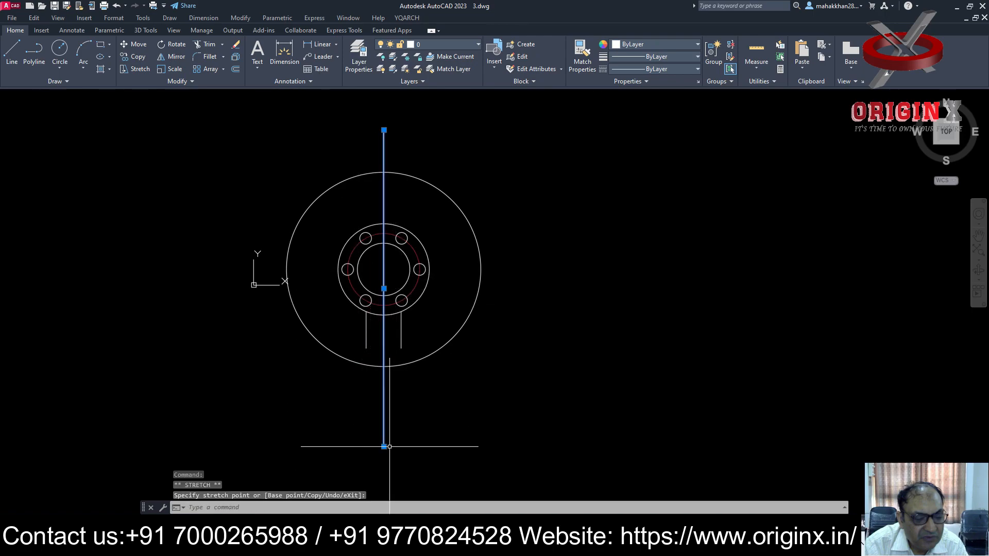
pyautogui.press('Escape')
pyautogui.press('Escape')
# Draw a horizontal line from the flange centre rightward past the radius 100 circle and stretch its left end beyond the circle's opposite side.
pyautogui.write('l')
pyautogui.press('Return')
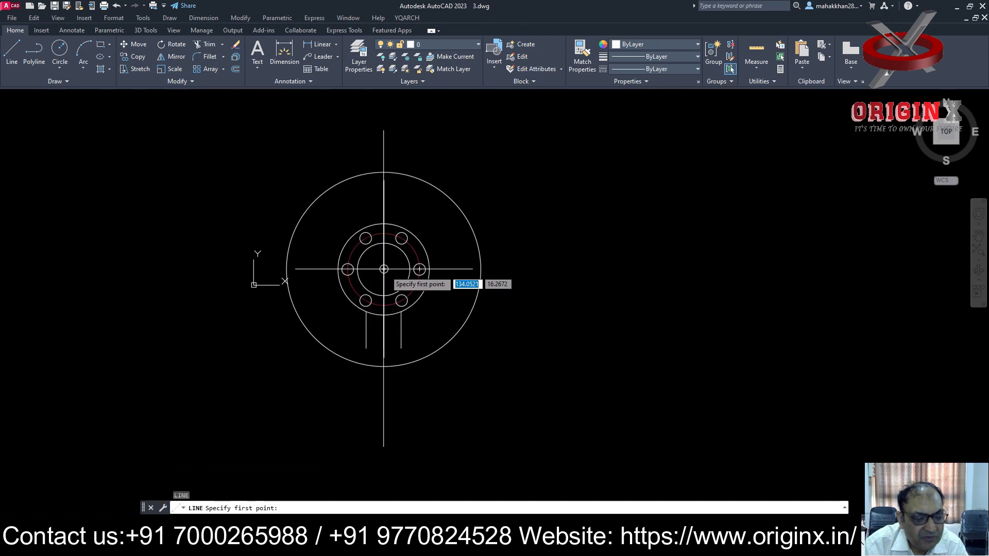
pyautogui.click(384, 269)
pyautogui.click(546, 281)
pyautogui.press('Escape')
pyautogui.click(394, 269)
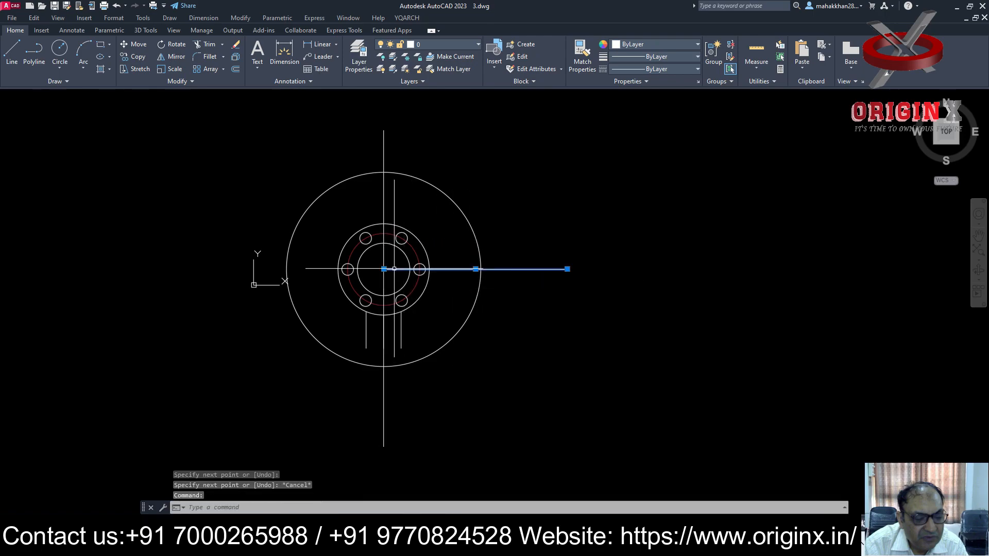
pyautogui.click(384, 269)
pyautogui.click(240, 286)
pyautogui.press('Escape')
pyautogui.press('Escape')
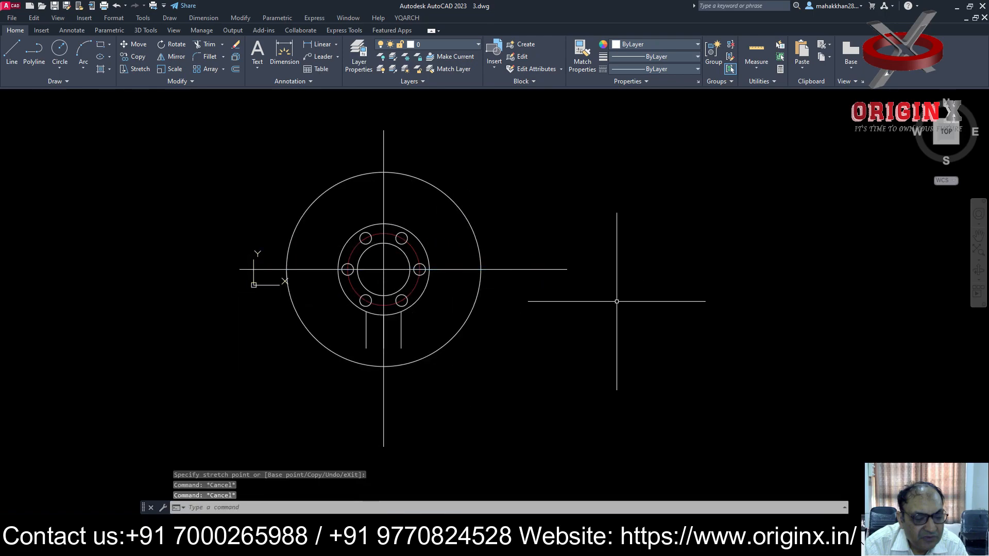
# With Ortho off, draw a slanted line from the flange centre through the lower-left bolt hole's centre to beyond the radius 100 circle.
pyautogui.write('l')
pyautogui.press('Return')
pyautogui.click(384, 269)
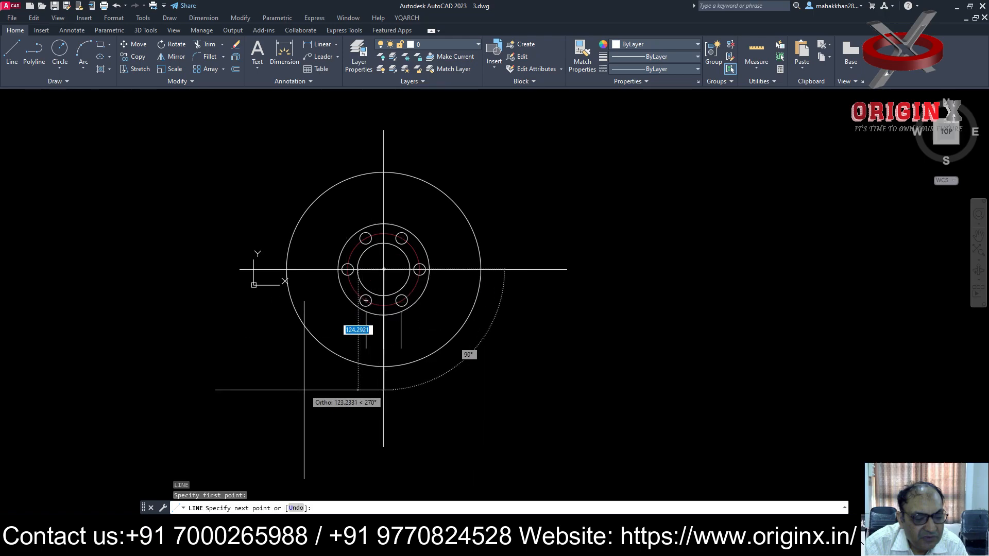
pyautogui.press('F8')
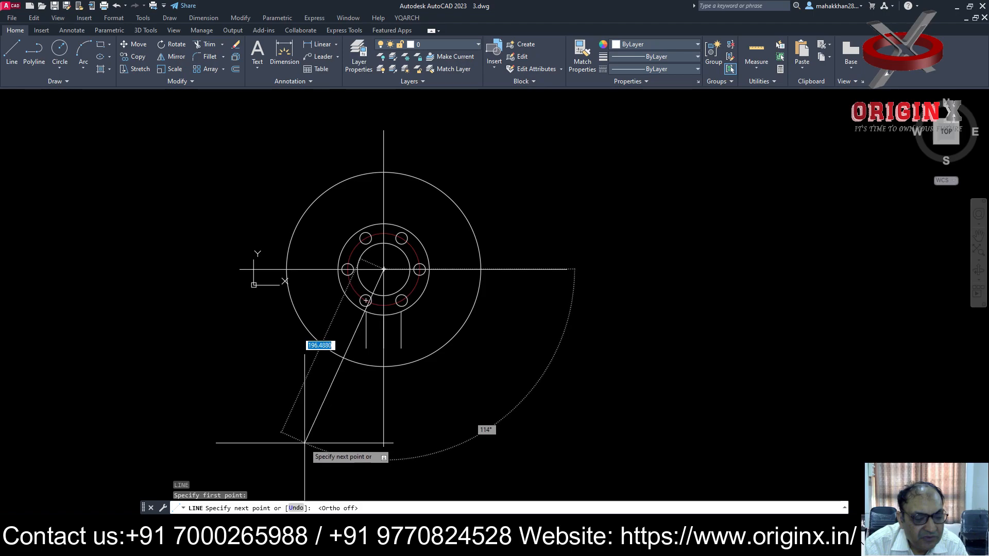
pyautogui.click(288, 436)
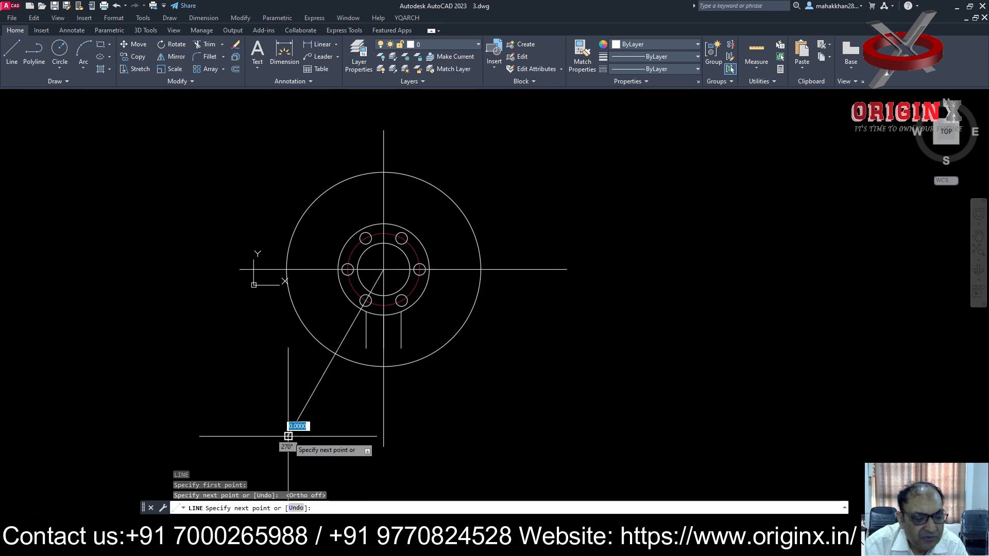
pyautogui.press('Escape')
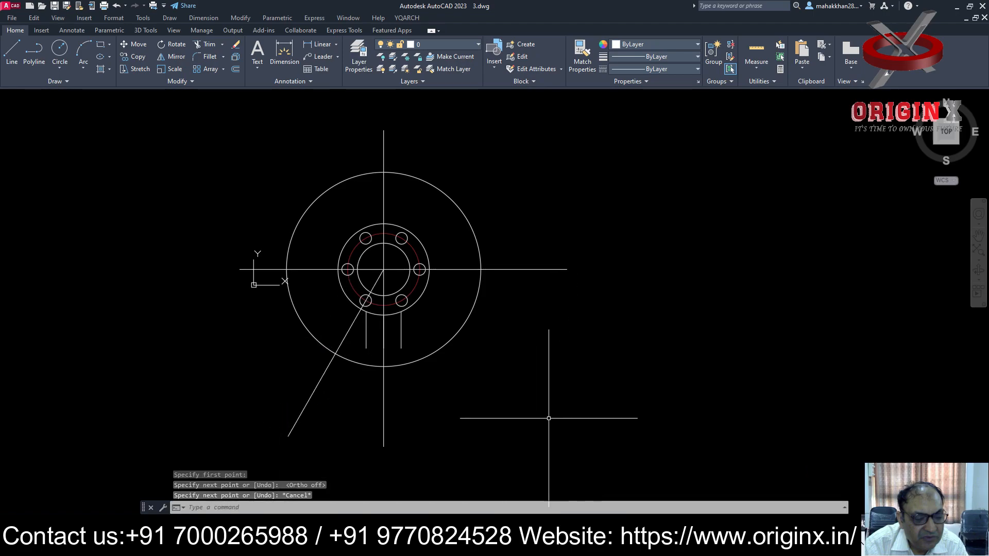
# Trim the part of the slanted line that lies outside the radius 100 circle.
pyautogui.write('tr')
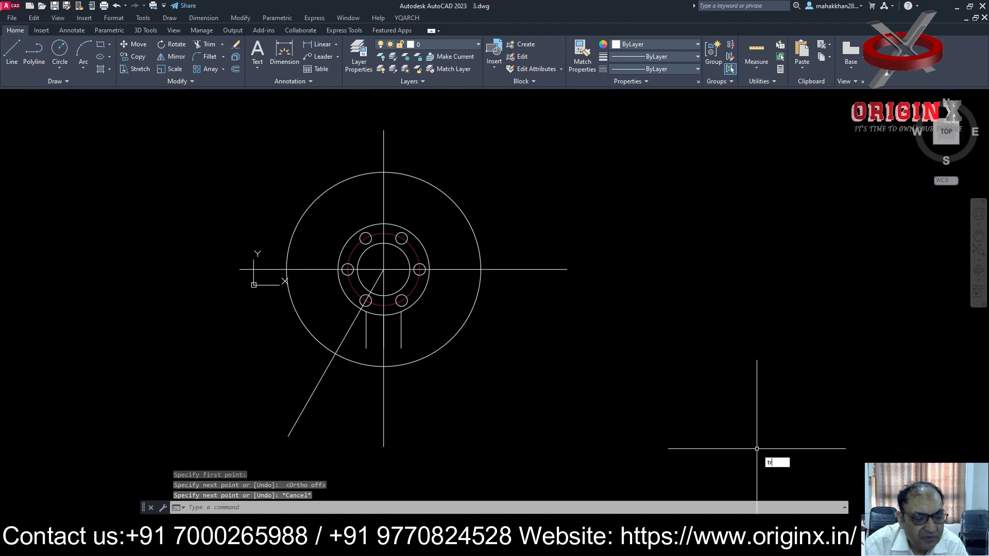
pyautogui.press('Return')
pyautogui.moveTo(242, 379); pyautogui.dragTo(334, 422)
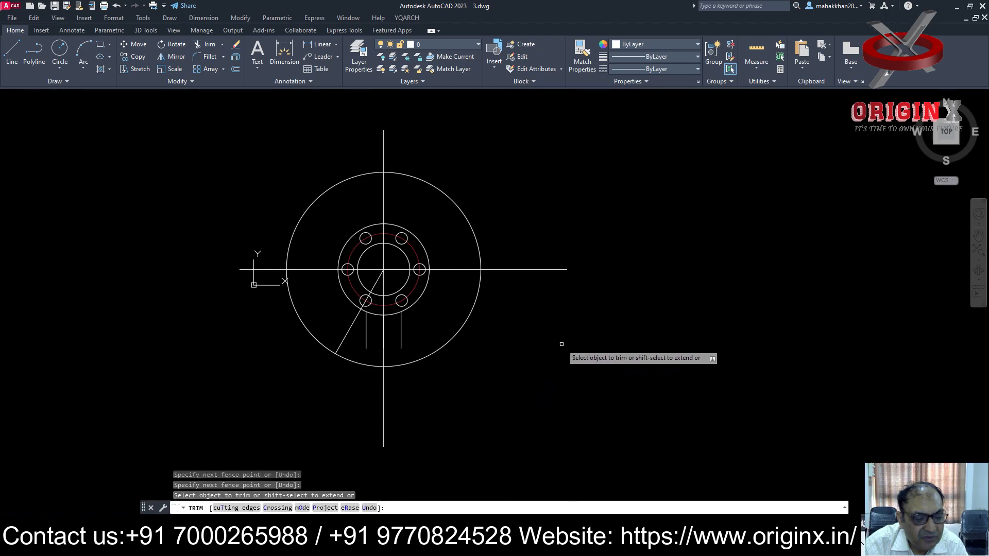
pyautogui.press('Escape')
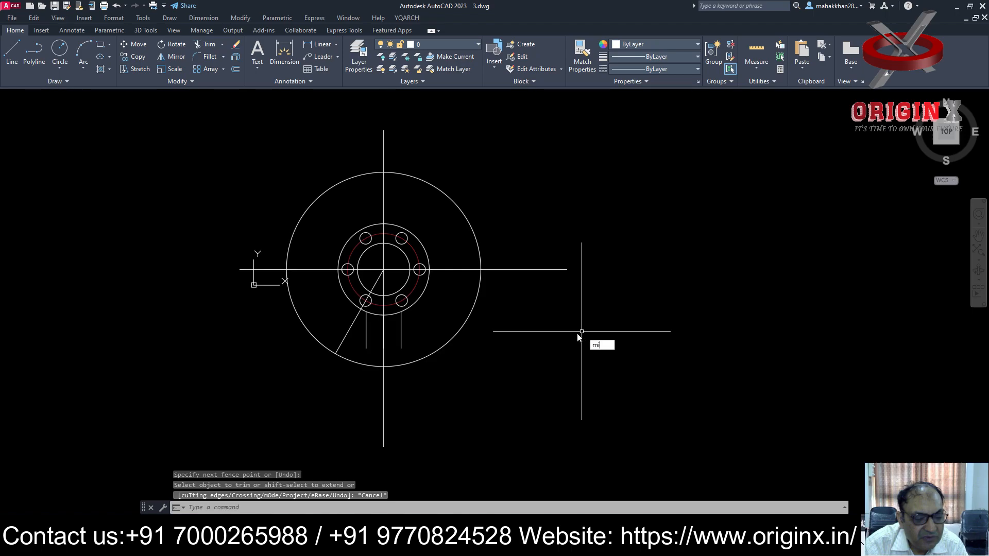
# Mirror the slanted line about the vertical axis through the flange centre with Ortho on, keeping the source line.
pyautogui.write('mi')
pyautogui.press('Return')
pyautogui.click(345, 335)
pyautogui.press('Return')
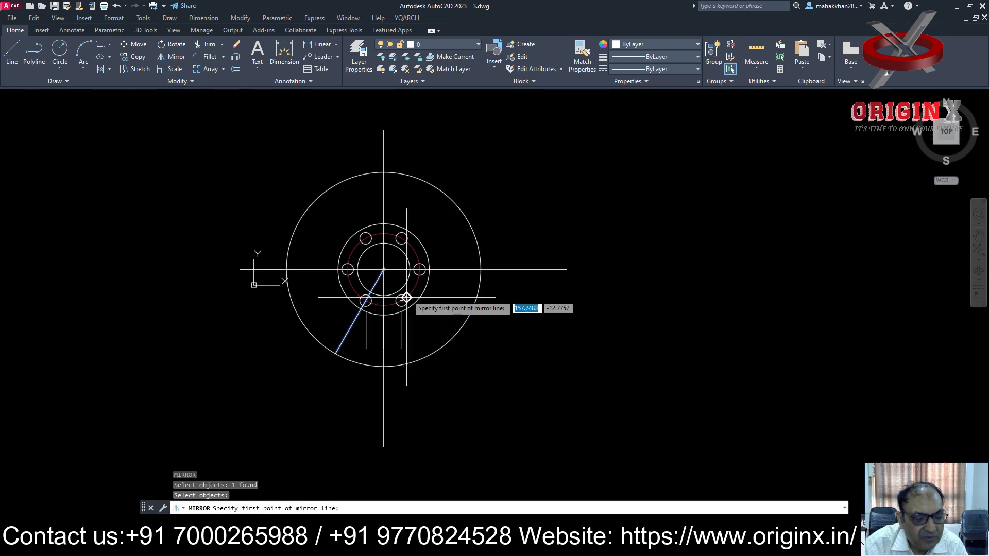
pyautogui.click(384, 269)
pyautogui.press('F8')
pyautogui.click(514, 462)
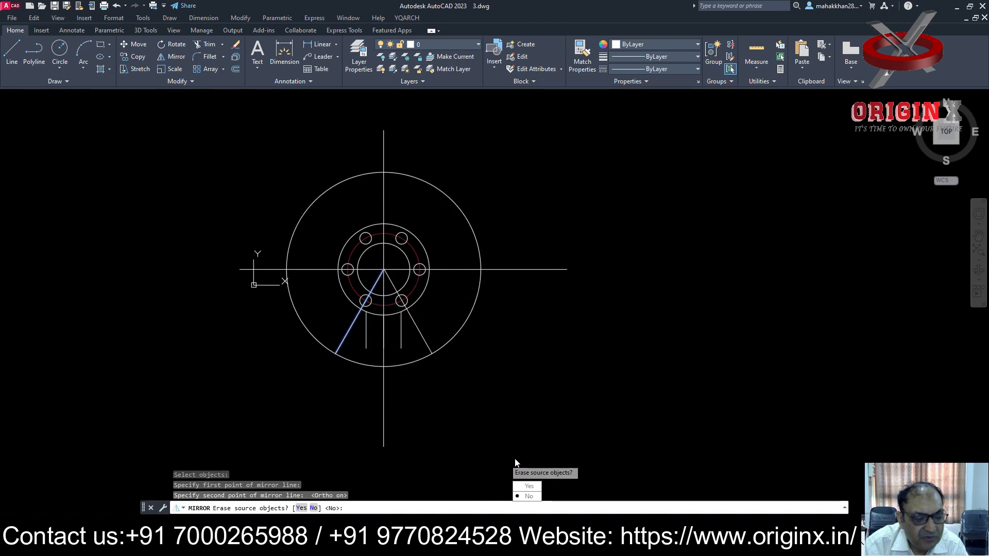
pyautogui.write('n')
pyautogui.press('Return')
pyautogui.press('Escape')
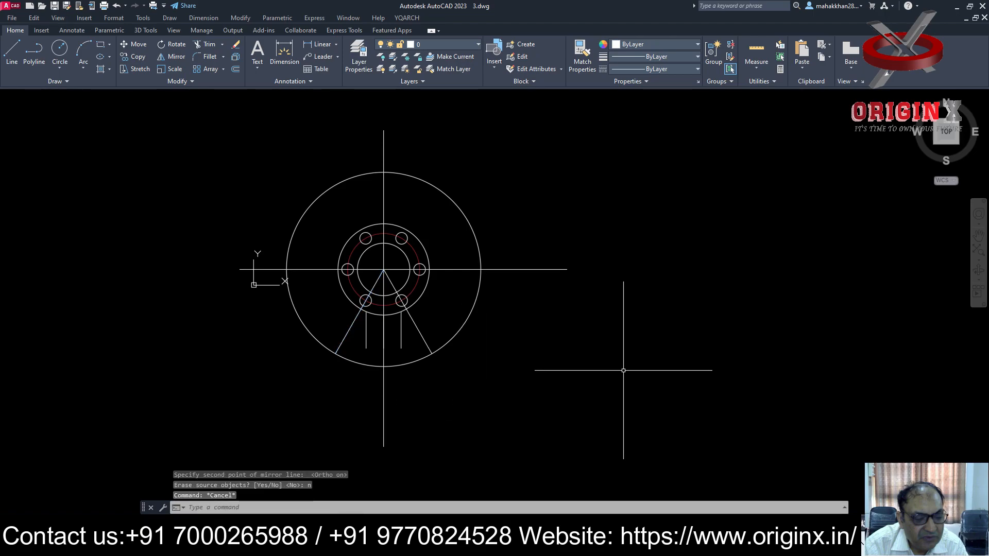
# Trim the radius 100 circle, leaving only the lower arc between the two slanted lines.
pyautogui.write('tr')
pyautogui.press('Return')
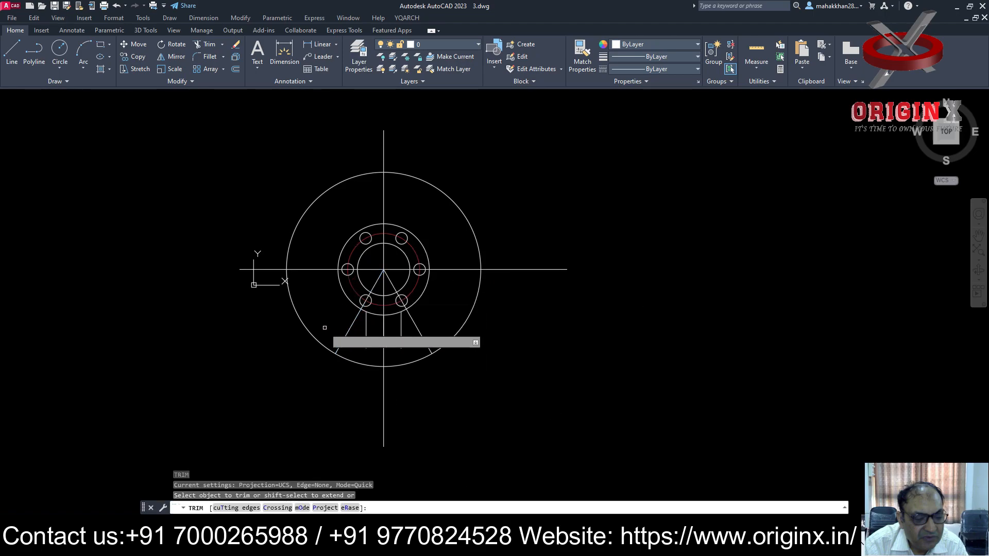
pyautogui.click(302, 305)
pyautogui.click(428, 202)
pyautogui.click(499, 206)
pyautogui.click(339, 189)
pyautogui.click(325, 183)
pyautogui.click(484, 347)
pyautogui.click(460, 310)
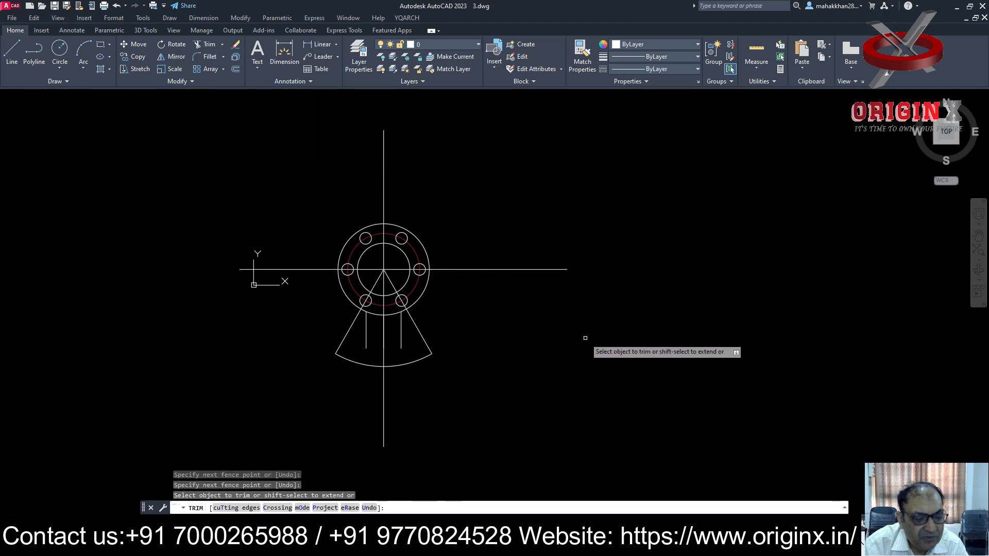
pyautogui.press('Return')
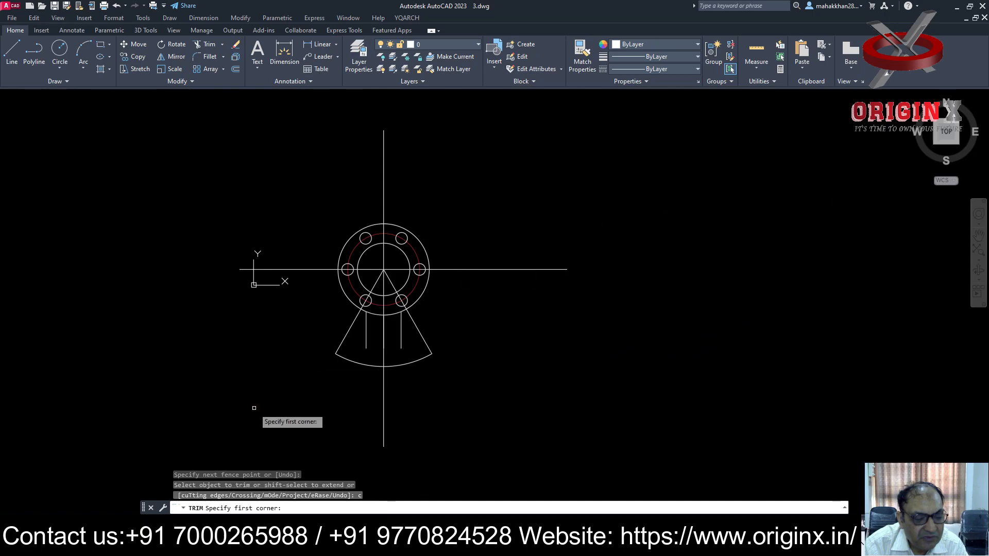
pyautogui.press('Escape')
# Offset the lower arc by 12 to both its inner and outer side.
pyautogui.write('o')
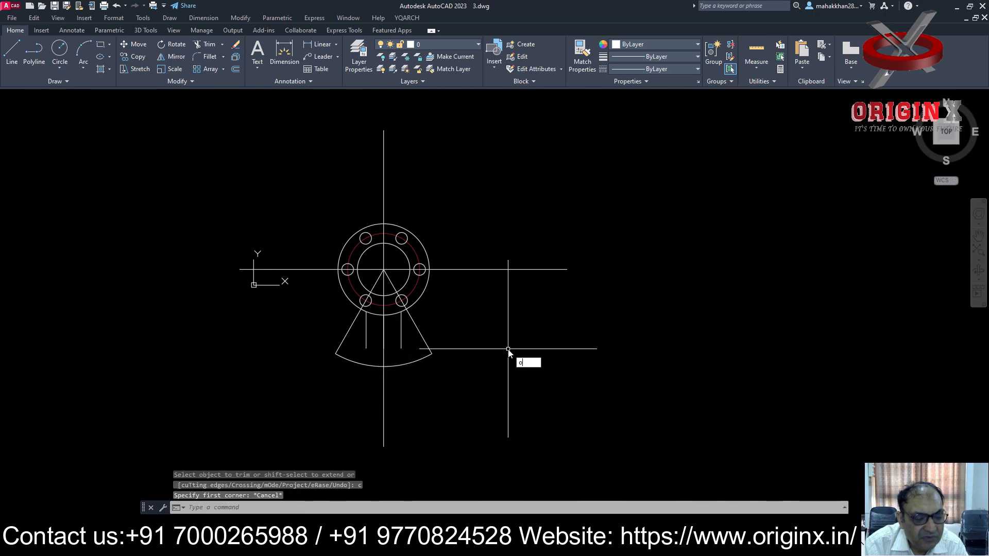
pyautogui.press('Return')
pyautogui.press('Return')
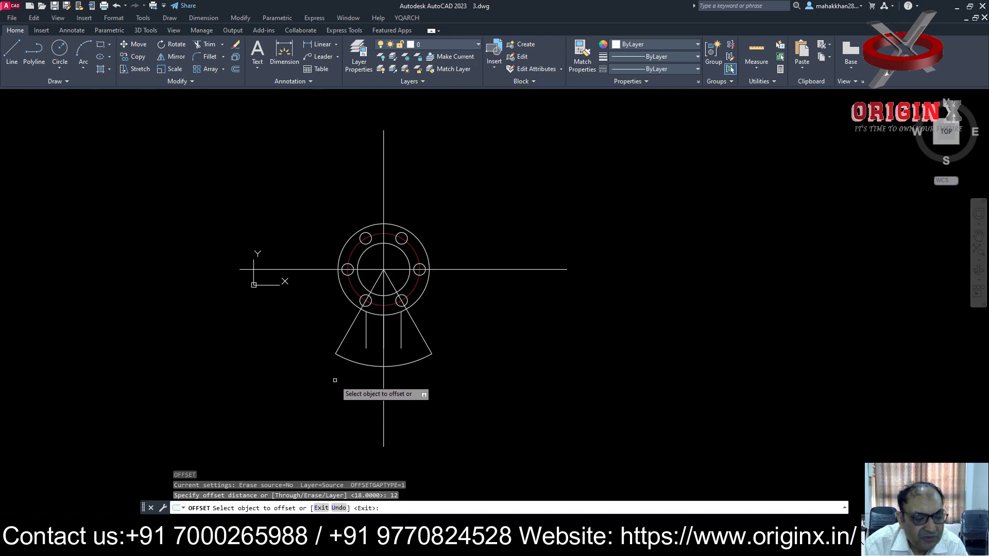
pyautogui.scroll(2, 361, 361)
pyautogui.click(371, 397)
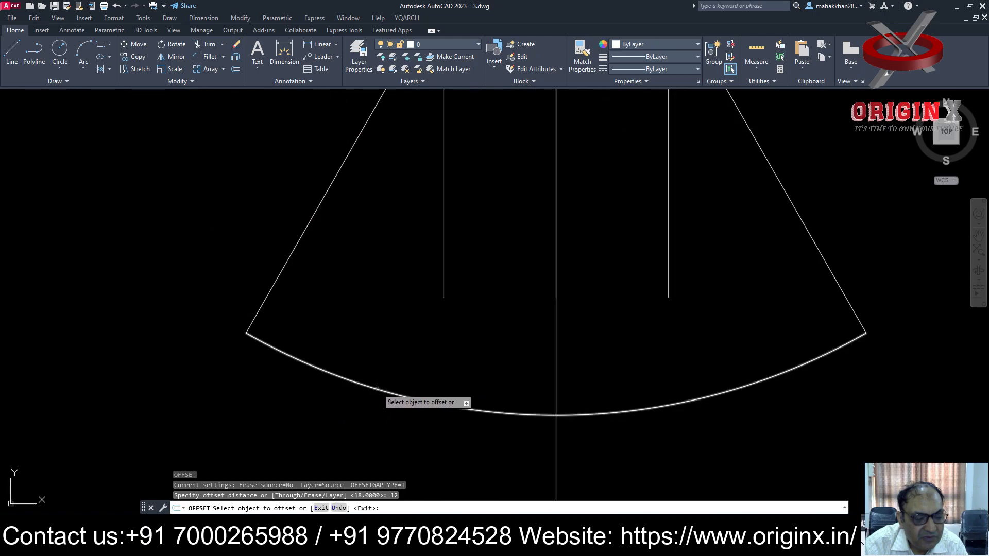
pyautogui.click(387, 350)
pyautogui.click(381, 392)
pyautogui.click(364, 420)
pyautogui.press('Escape')
# Draw a circle centred on the left end of the middle arc, passing through the left end of the outer offset arc.
pyautogui.write('c')
pyautogui.press('Return')
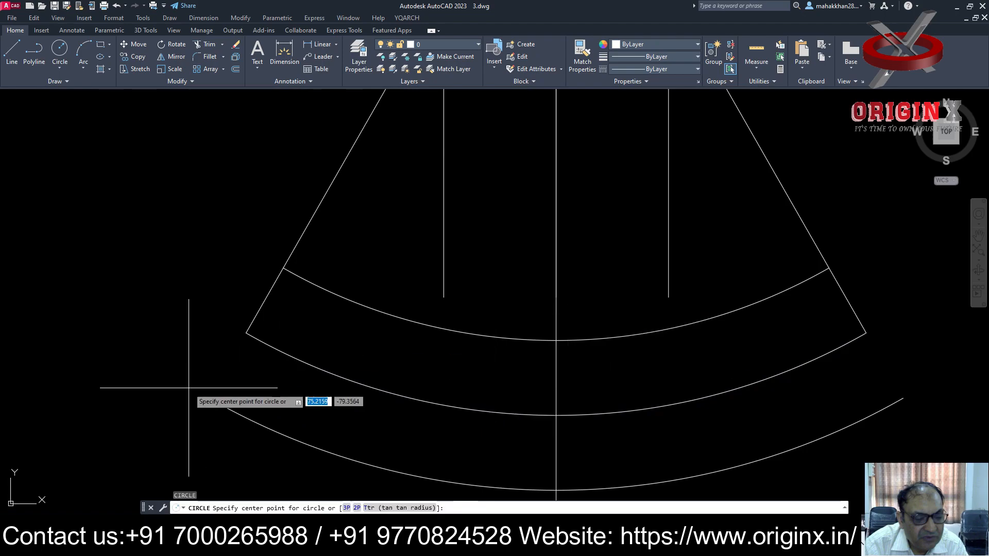
pyautogui.click(246, 333)
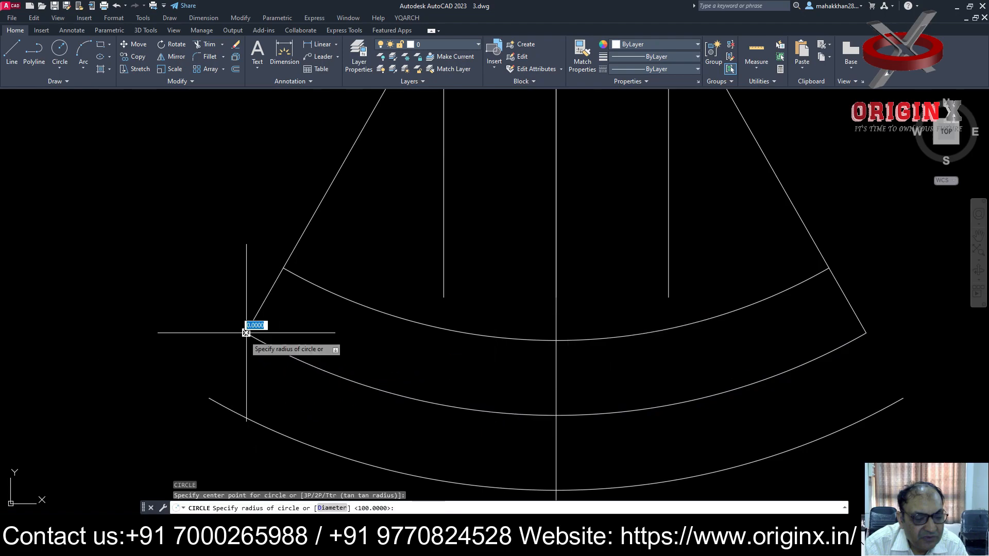
pyautogui.click(208, 397)
pyautogui.scroll(-5, 299, 380)
# Mirror the left end circle about the vertical centre line, keeping the source, and save the drawing.
pyautogui.write('m')
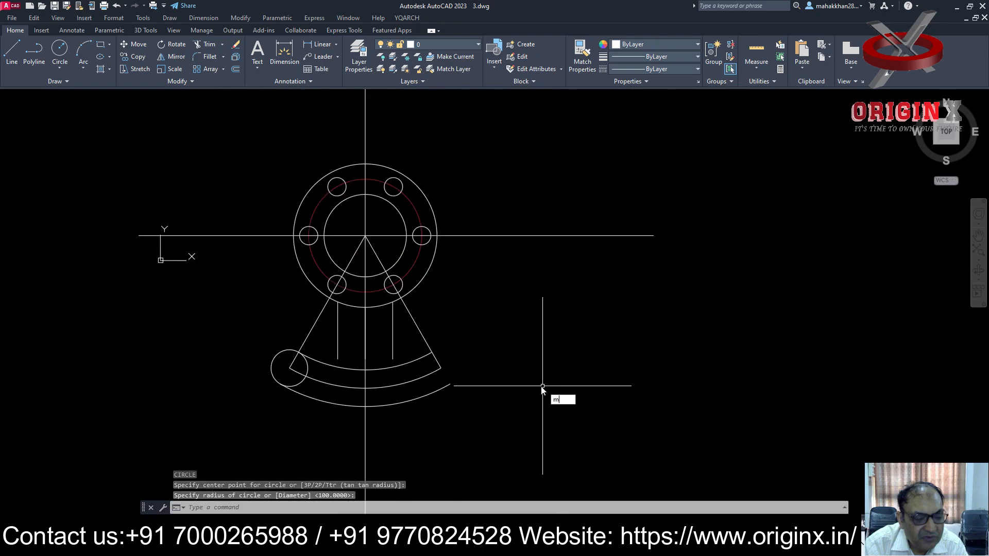
pyautogui.write('i')
pyautogui.press('Return')
pyautogui.click(273, 359)
pyautogui.press('Return')
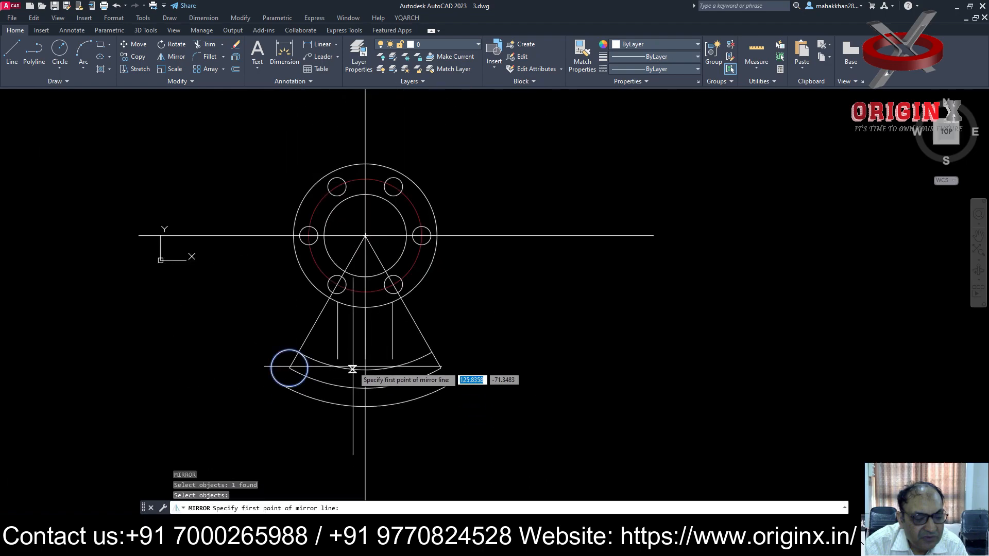
pyautogui.click(365, 387)
pyautogui.click(365, 444)
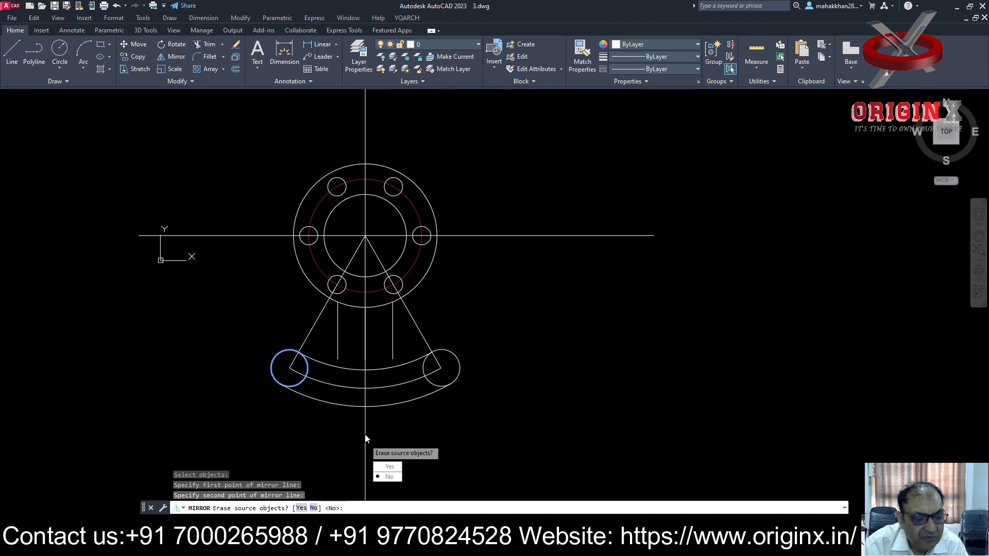
pyautogui.write('n')
pyautogui.press('Return')
pyautogui.hotkey('ctrl', 's')
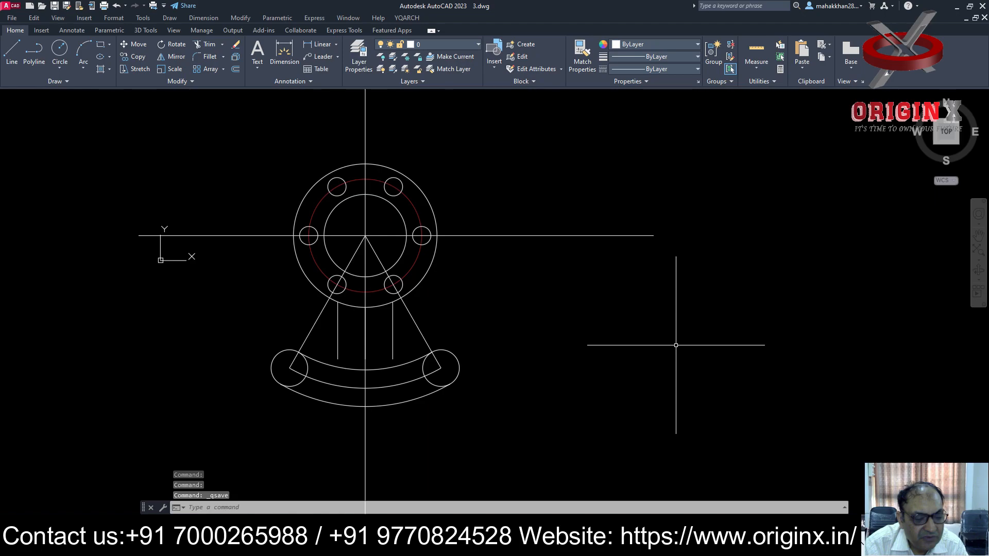
# Offset the middle arc by 23 to both its inner and outer side.
pyautogui.press('Return')
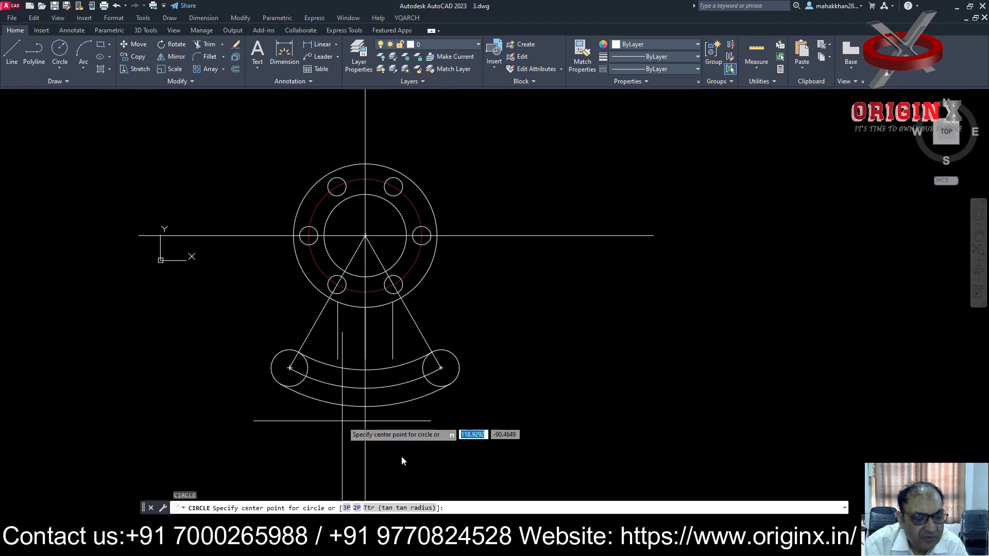
pyautogui.press('Escape')
pyautogui.write('o')
pyautogui.press('Return')
pyautogui.write('23')
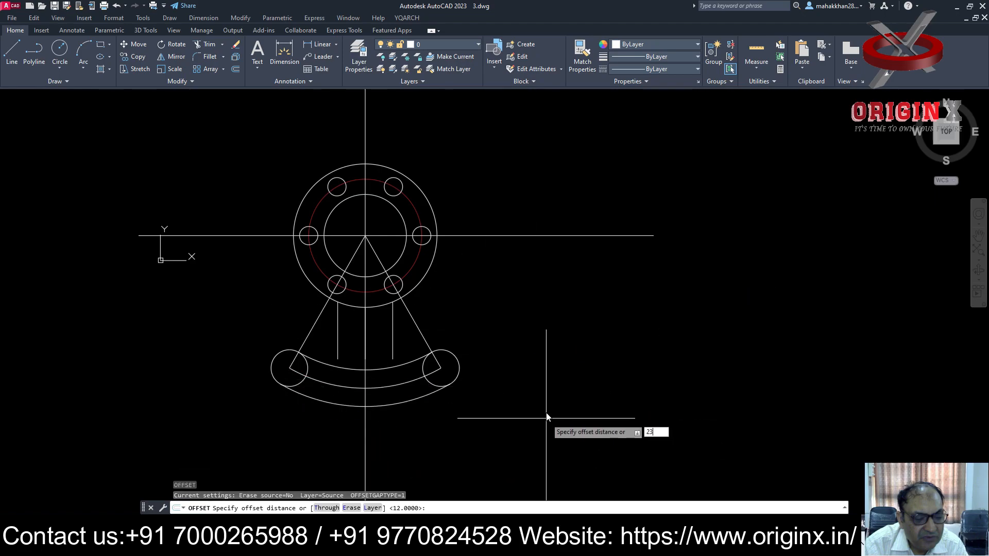
pyautogui.press('Return')
pyautogui.click(346, 387)
pyautogui.click(354, 375)
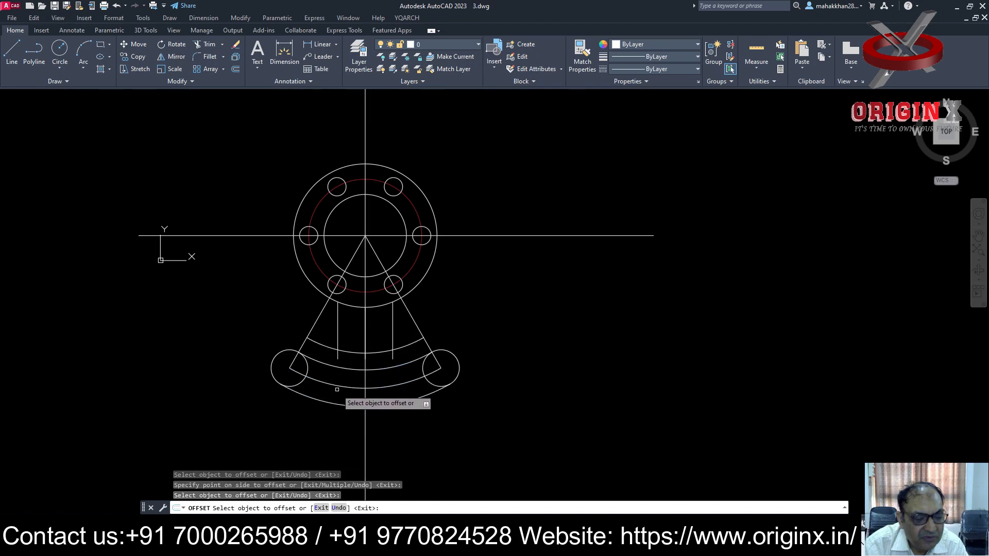
pyautogui.click(341, 386)
pyautogui.click(360, 415)
pyautogui.press('Escape')
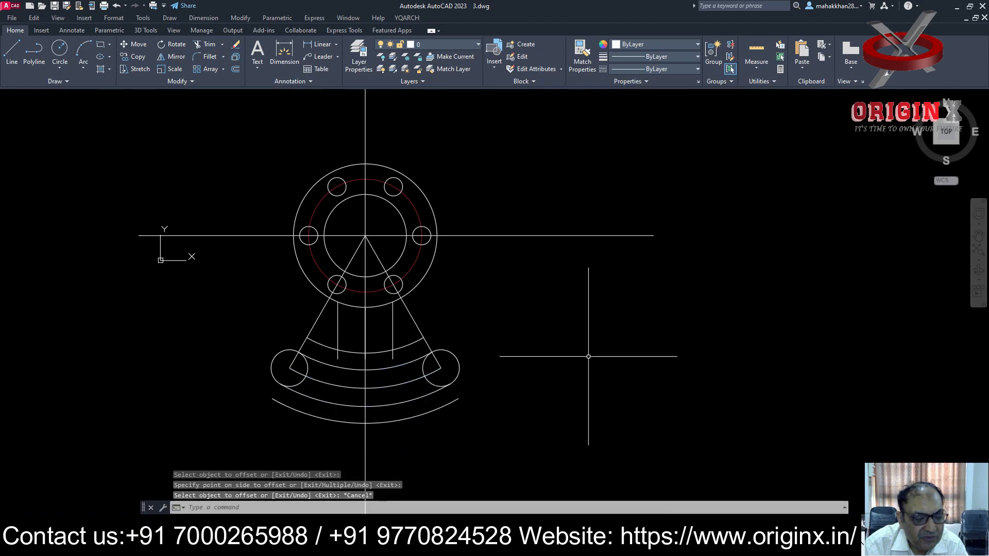
# Draw a radius 23 circle centred on the left end of the middle arc.
pyautogui.write('c')
pyautogui.press('Return')
pyautogui.click(290, 369)
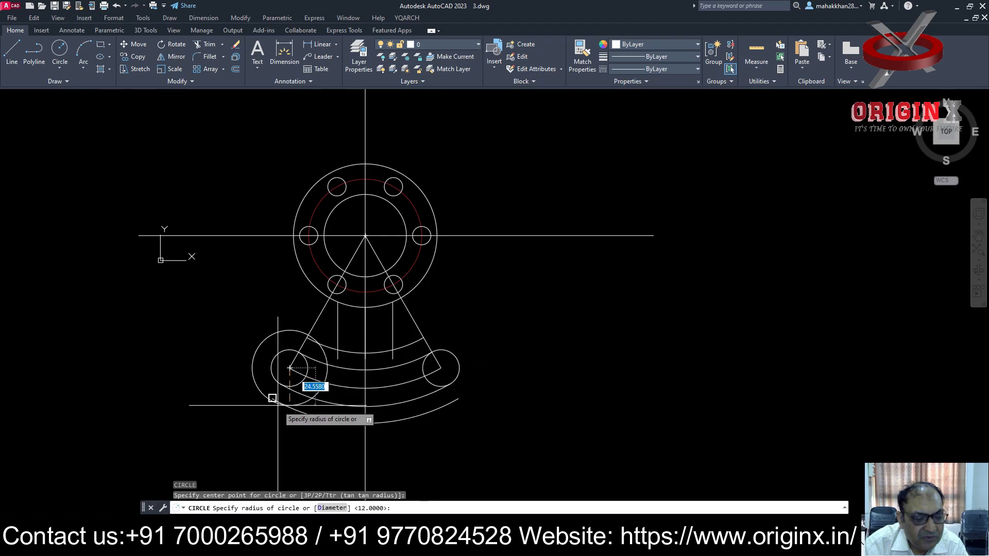
pyautogui.press('Return')
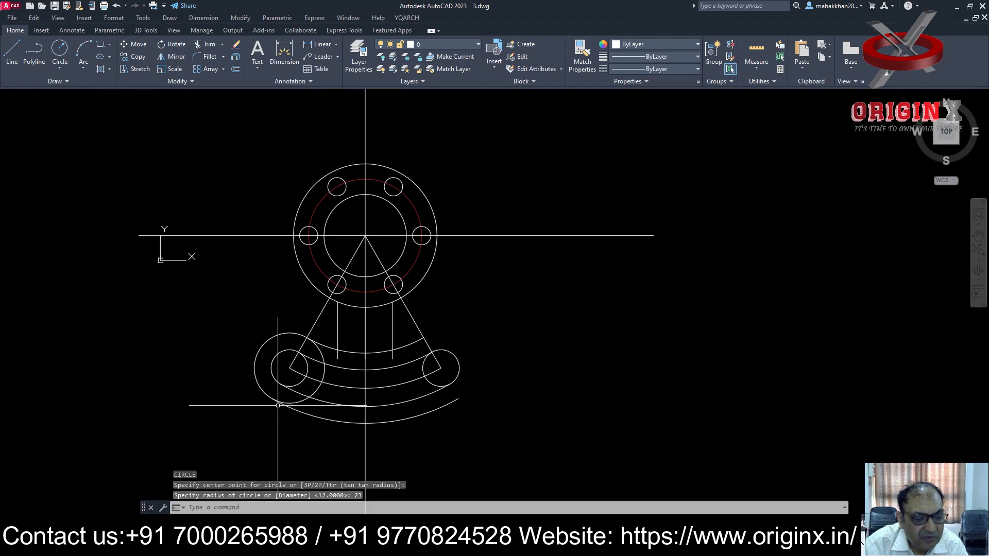
# Mirror the radius 23 circle about the vertical centre line, keeping the source circle.
pyautogui.write('mi')
pyautogui.press('Return')
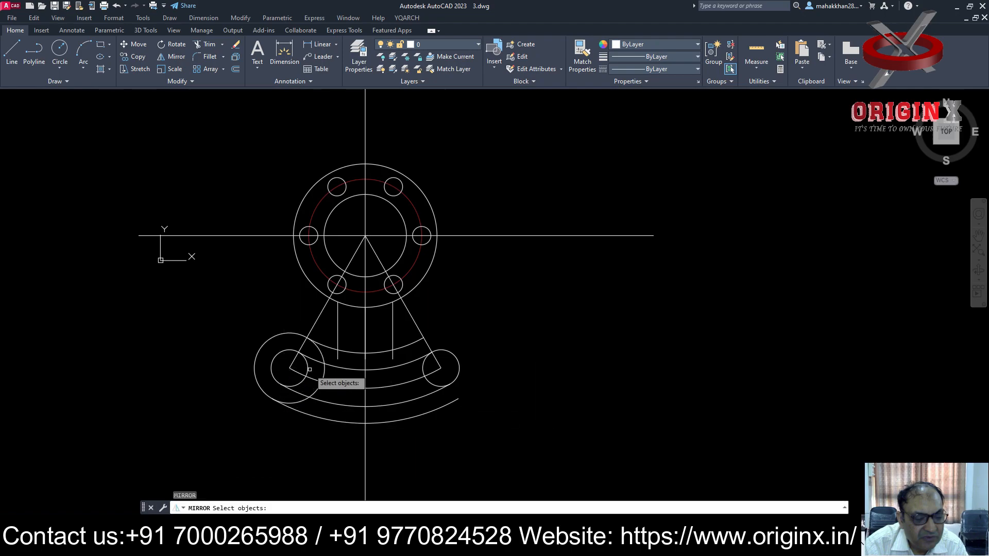
pyautogui.click(272, 340)
pyautogui.press('Return')
pyautogui.click(365, 389)
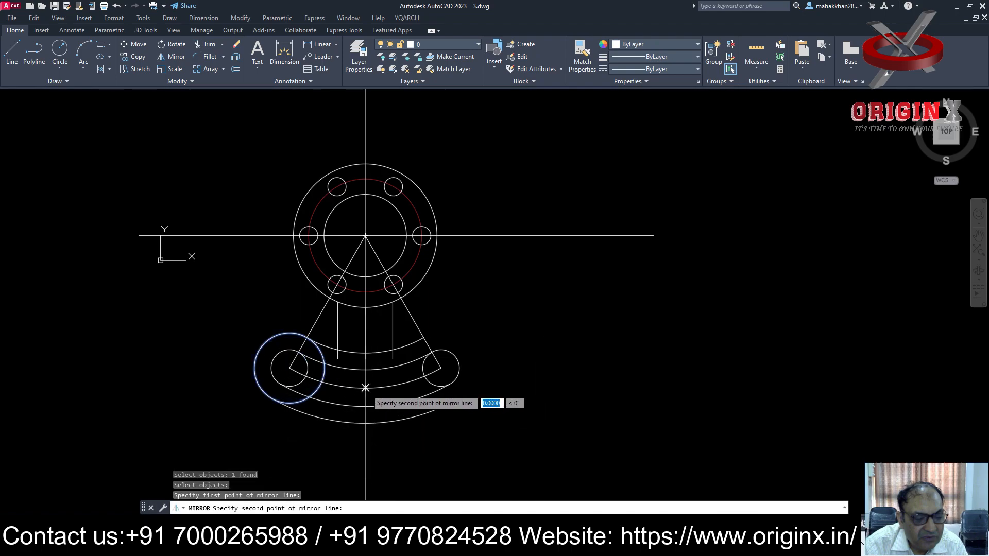
pyautogui.click(369, 454)
pyautogui.press('Return')
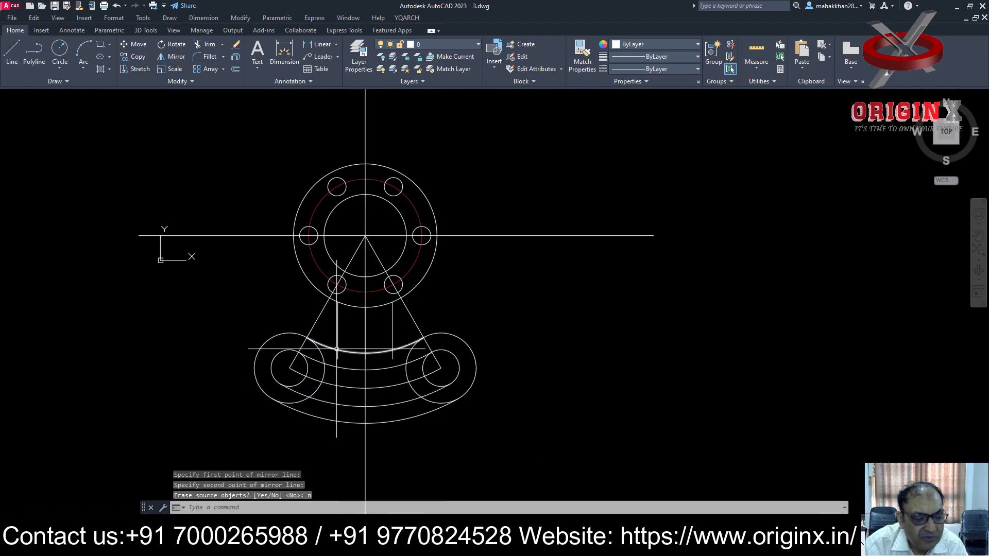
# Trim the inner portions of the two left end circles so they form rounded ends for the offset arcs.
pyautogui.scroll(2, 338, 352)
pyautogui.press('Escape')
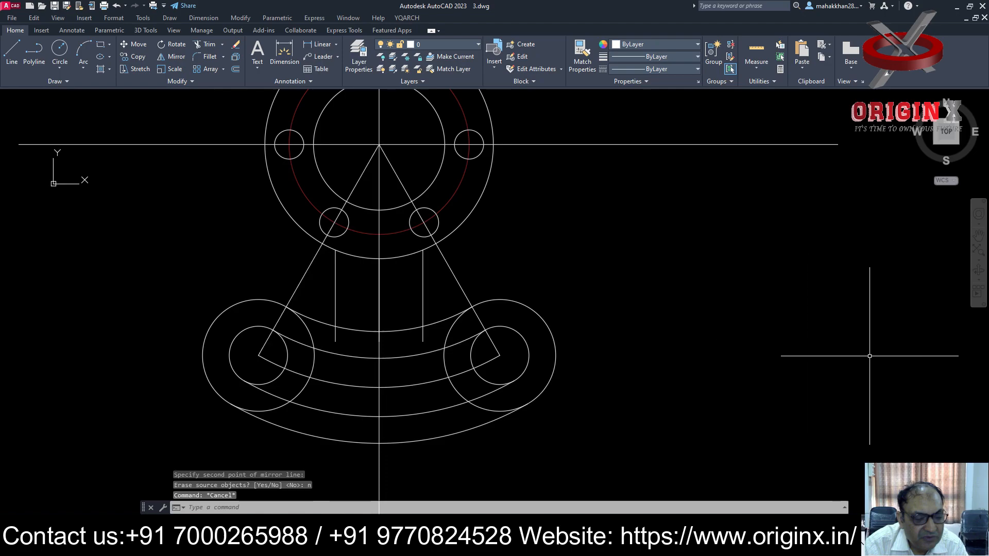
pyautogui.press('Return')
pyautogui.moveTo(300, 326)
pyautogui.mouseDown()
pyautogui.moveTo(316, 335)
pyautogui.moveTo(314, 401)
pyautogui.moveTo(255, 400)
pyautogui.mouseUp()
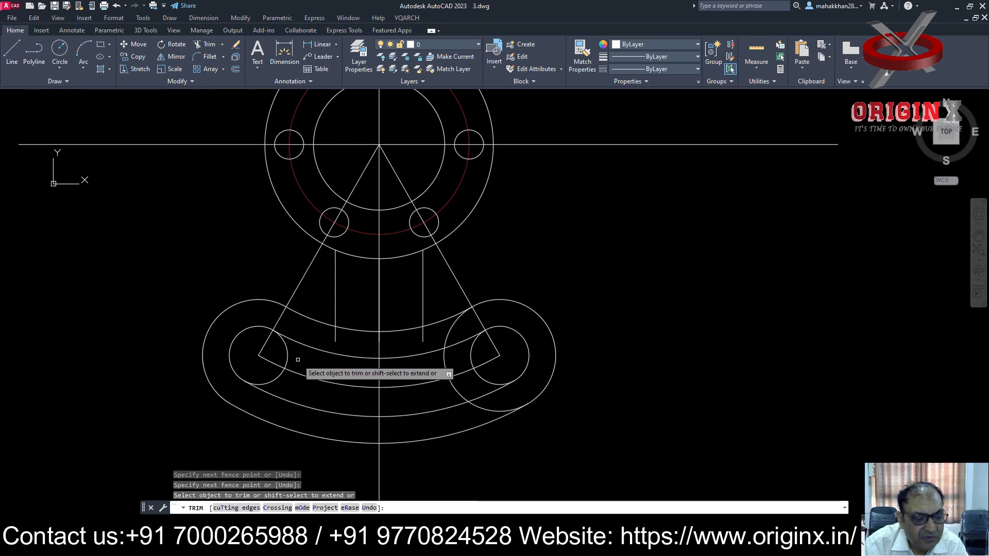
pyautogui.moveTo(302, 360); pyautogui.dragTo(282, 348)
pyautogui.moveTo(285, 386); pyautogui.dragTo(264, 378)
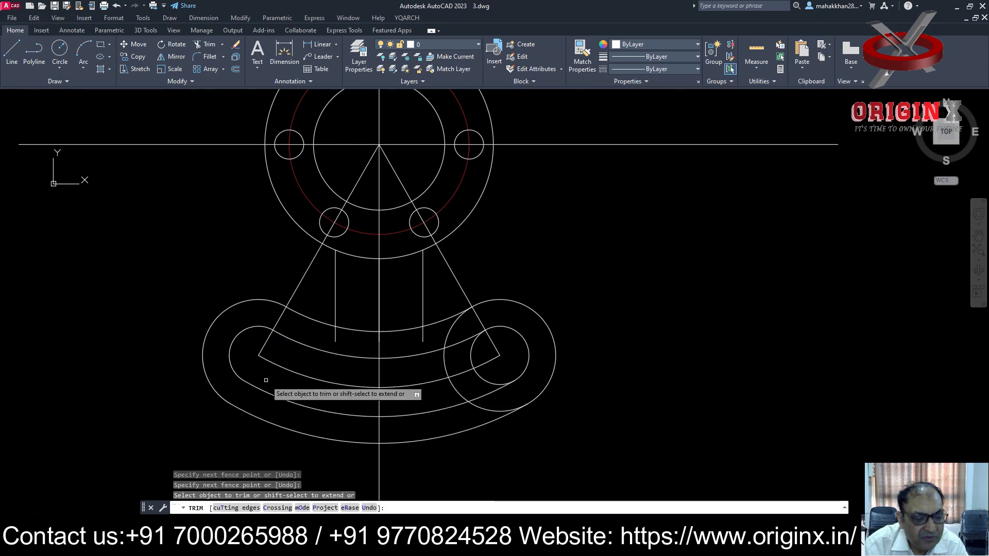
# Trim the inner portions of the two right end circles between the offset arcs, and save the drawing.
pyautogui.scroll(4, 509, 319)
pyautogui.moveTo(418, 313); pyautogui.dragTo(365, 346)
pyautogui.scroll(-5, 434, 383)
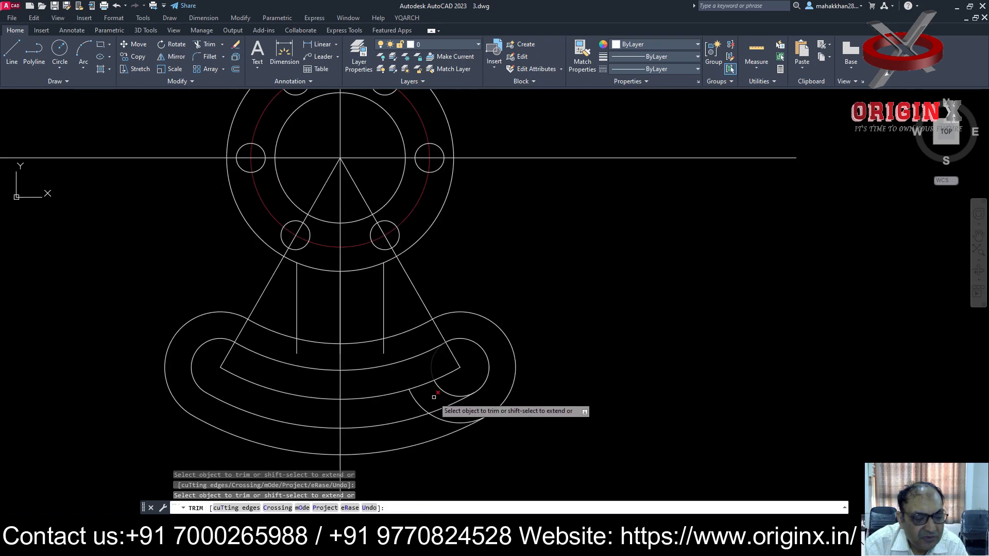
pyautogui.moveTo(428, 390); pyautogui.dragTo(435, 429)
pyautogui.moveTo(436, 394)
pyautogui.mouseDown()
pyautogui.moveTo(457, 393)
pyautogui.moveTo(439, 366)
pyautogui.mouseUp()
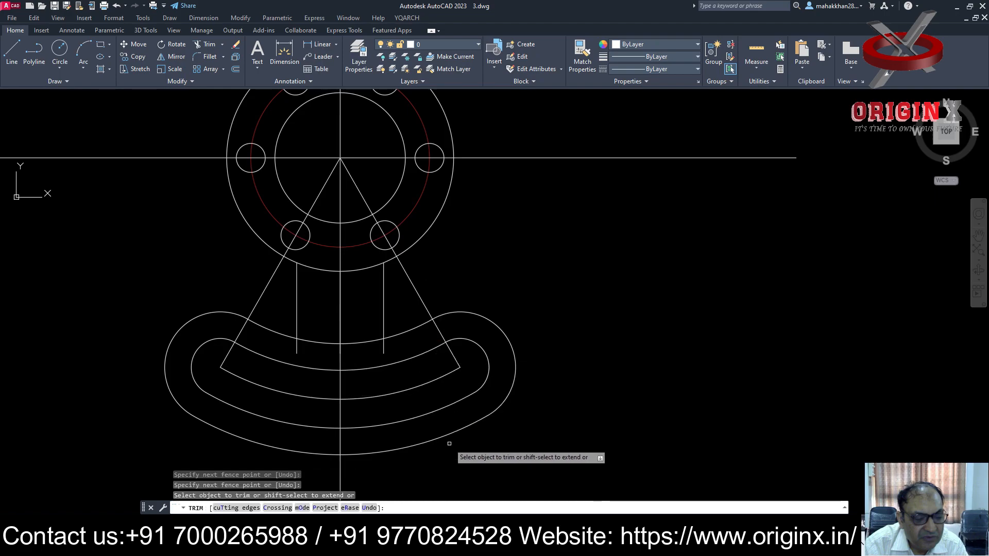
pyautogui.scroll(-3, 439, 446)
pyautogui.scroll(2, 473, 426)
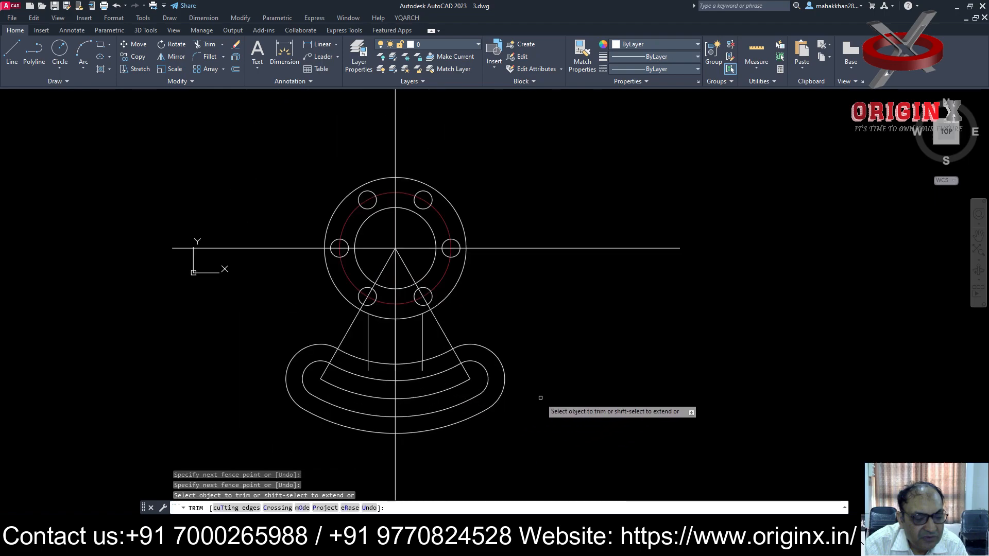
pyautogui.press('Escape')
pyautogui.hotkey('ctrl', 's')
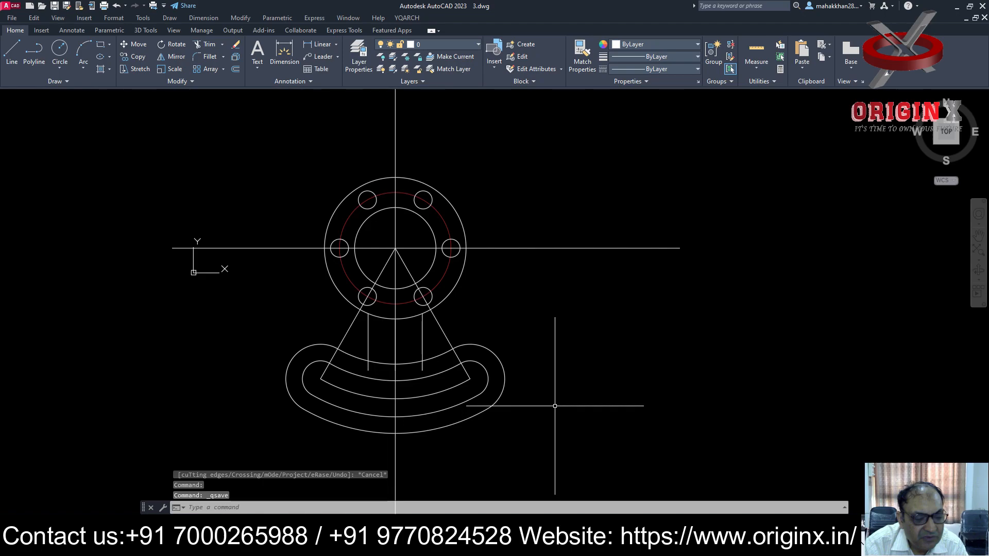
pyautogui.scroll(4, 398, 357)
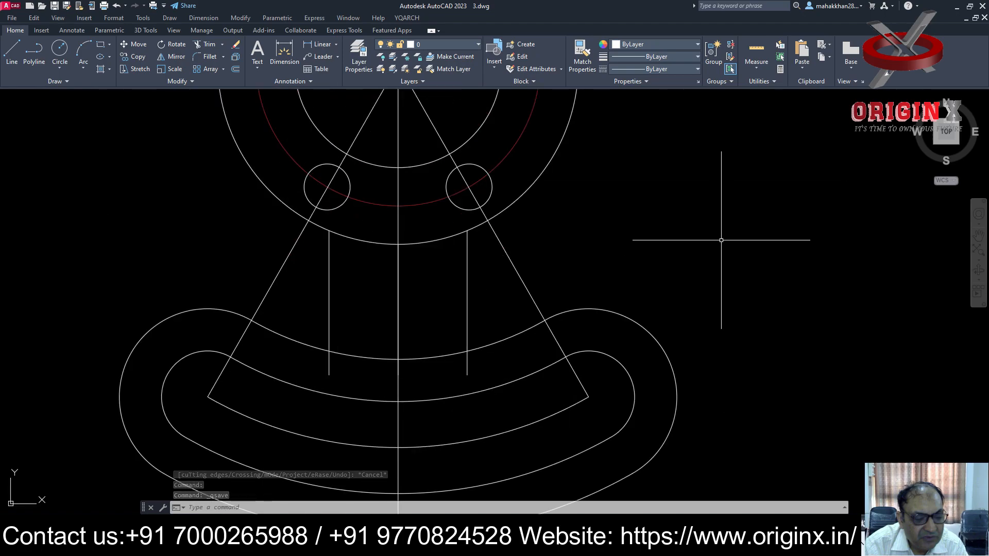
pyautogui.write('f')
pyautogui.press('Return')
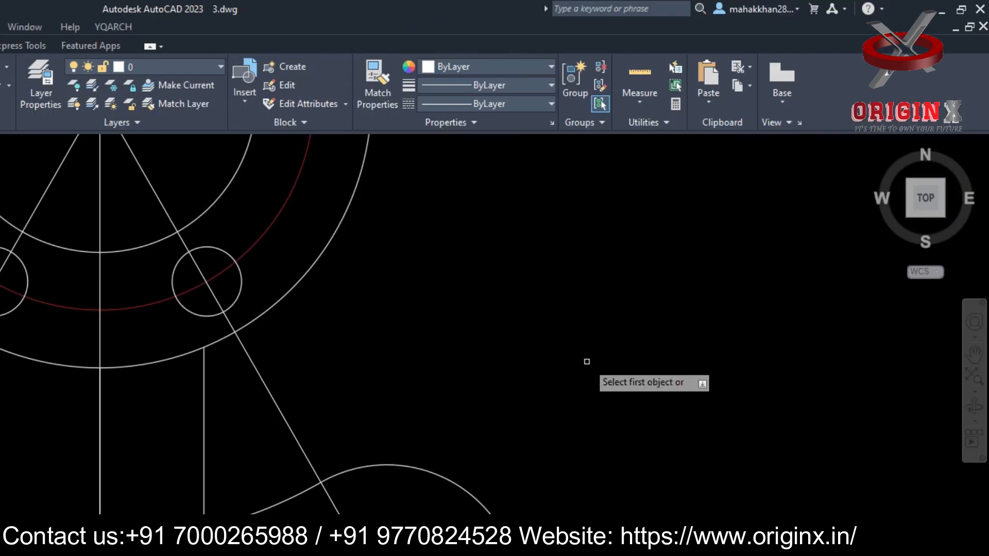
pyautogui.write('r')
pyautogui.press('Return')
pyautogui.write('9')
pyautogui.press('Return')
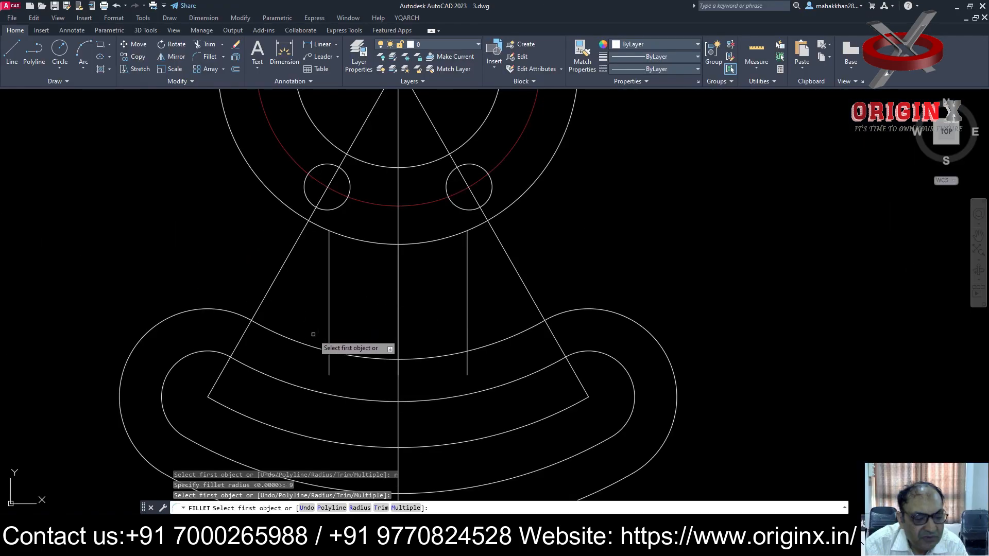
pyautogui.click(303, 341)
pyautogui.press('Escape')
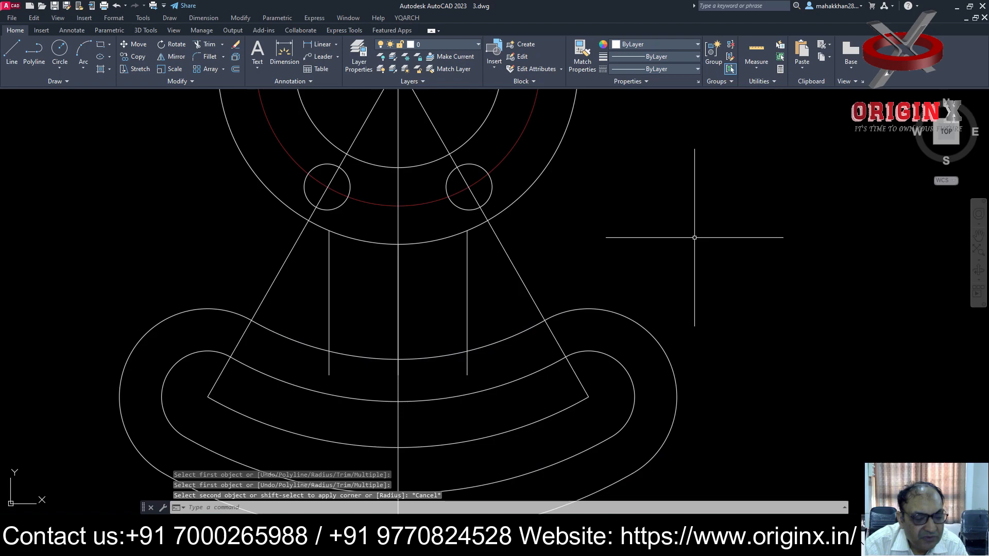
# Fillet the left stem line with the uppermost arc of the curved section at radius 9.
pyautogui.write('f')
pyautogui.press('Return')
pyautogui.write('r')
pyautogui.press('Return')
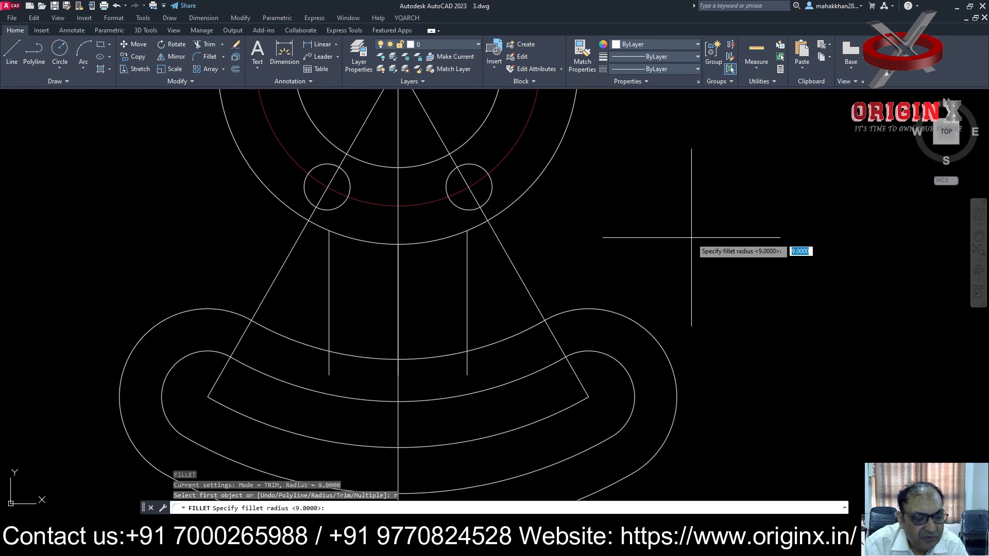
pyautogui.write('9')
pyautogui.press('Return')
pyautogui.click(329, 315)
pyautogui.click(289, 334)
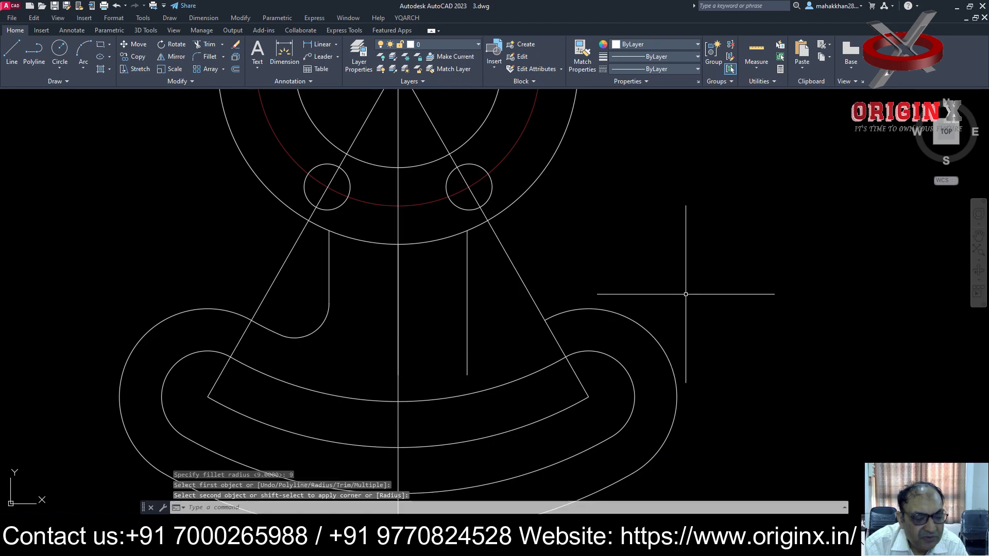
# Fillet the right slanted line with the outer rounded end on the right at radius 9.
pyautogui.press('Return')
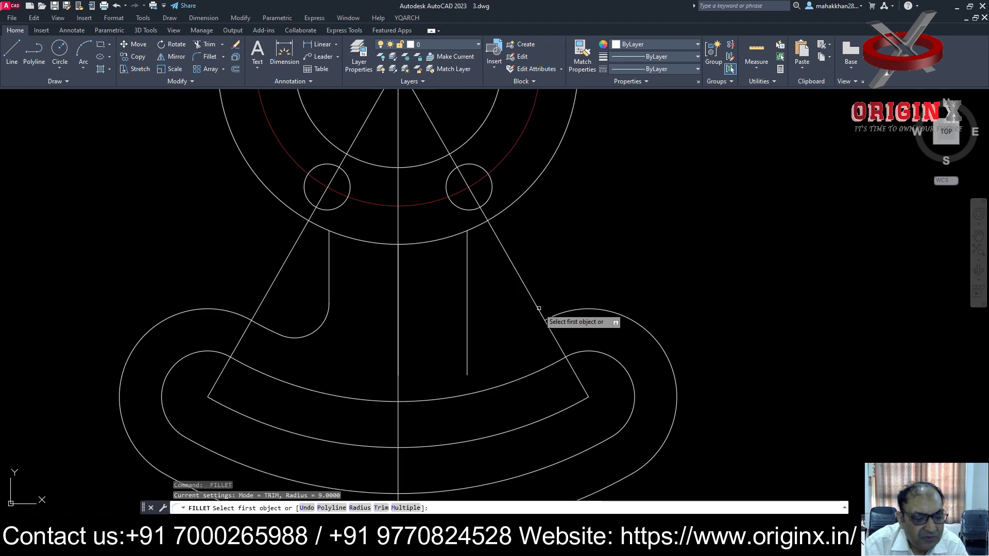
pyautogui.click(532, 293)
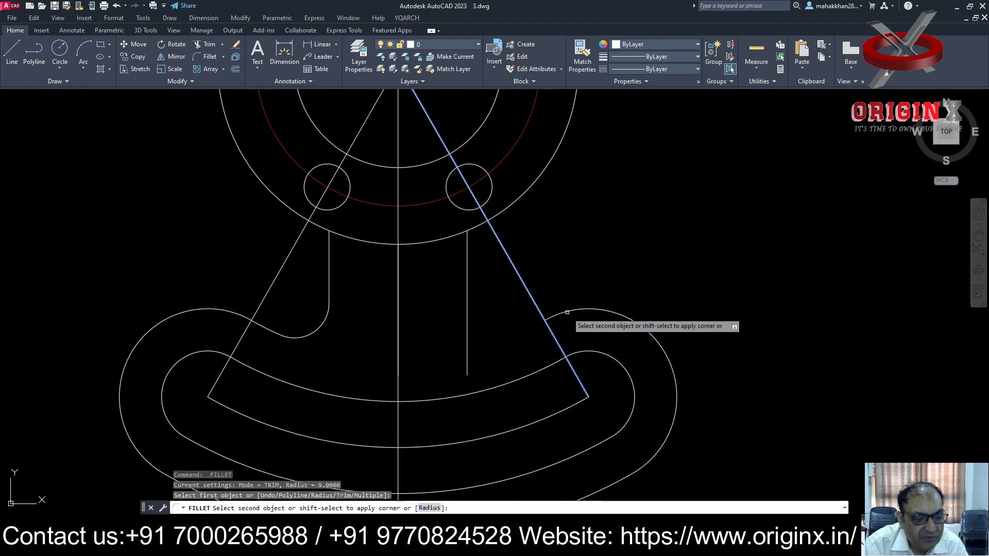
pyautogui.click(567, 309)
pyautogui.scroll(-4, 629, 248)
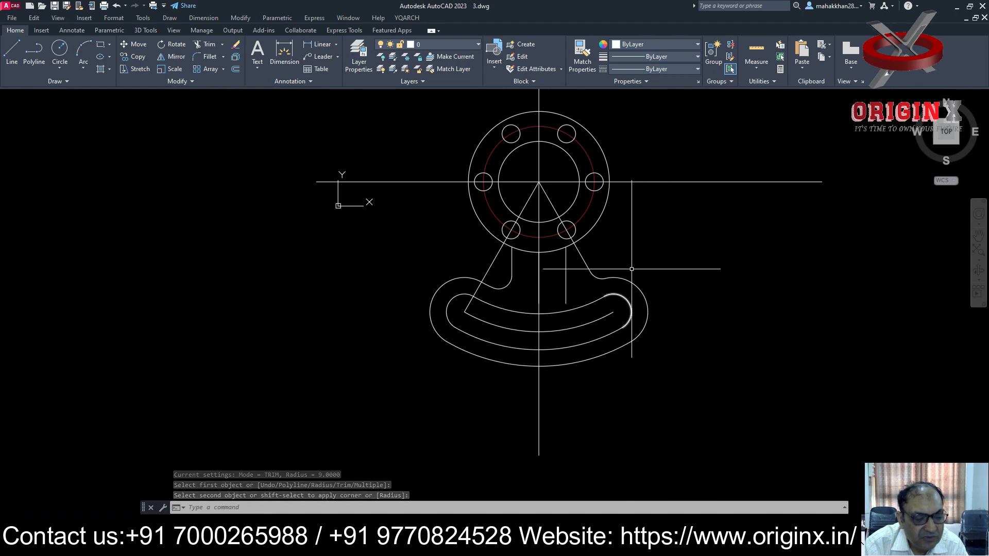
pyautogui.scroll(-2, 634, 271)
pyautogui.scroll(4, 626, 279)
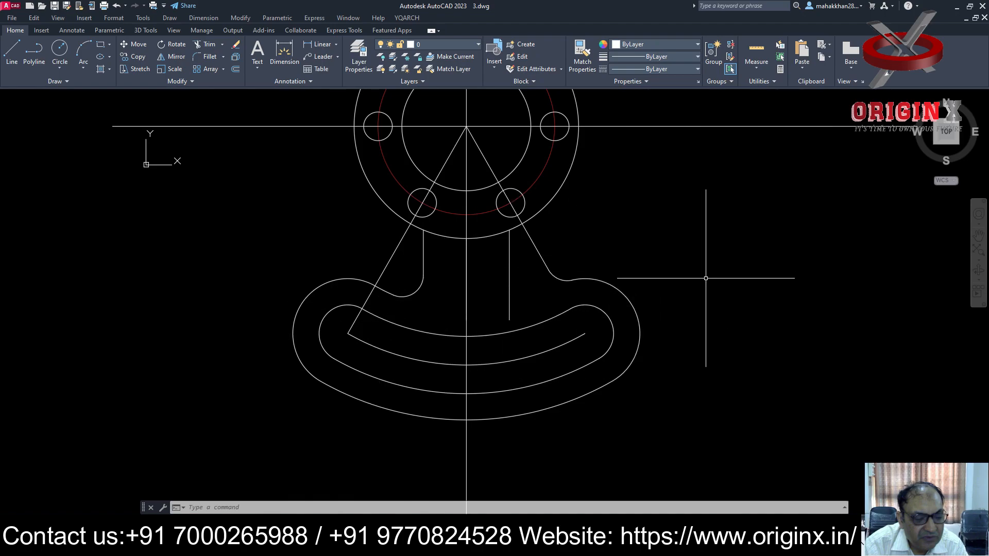
# Undo the last two fillets.
pyautogui.hotkey('ctrl', 'z')
pyautogui.hotkey('ctrl', 'z')
pyautogui.hotkey('ctrl', 'z')
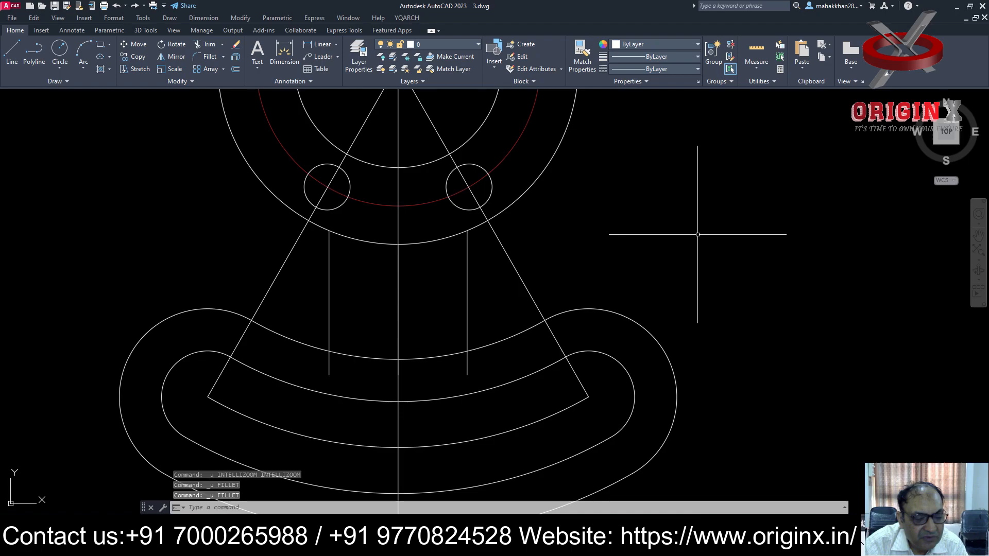
# Set the Fillet command's trim mode to No trim.
pyautogui.write('f')
pyautogui.press('Return')
pyautogui.write('t')
pyautogui.press('Return')
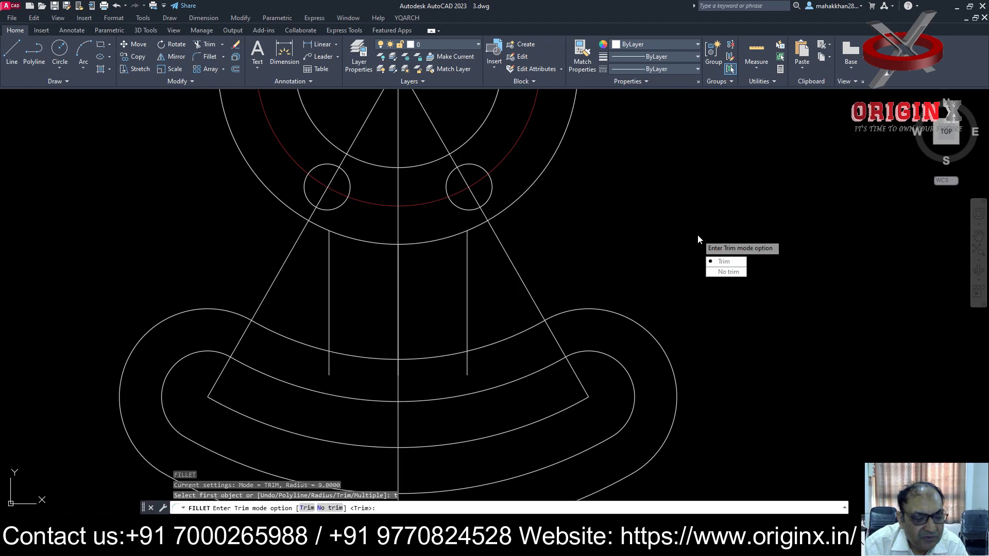
pyautogui.write('n')
pyautogui.press('Return')
pyautogui.press('Escape')
# Fillet the left stem line with the uppermost arc of the curved section at radius 9, without trimming.
pyautogui.press('Return')
pyautogui.write('r')
pyautogui.press('Return')
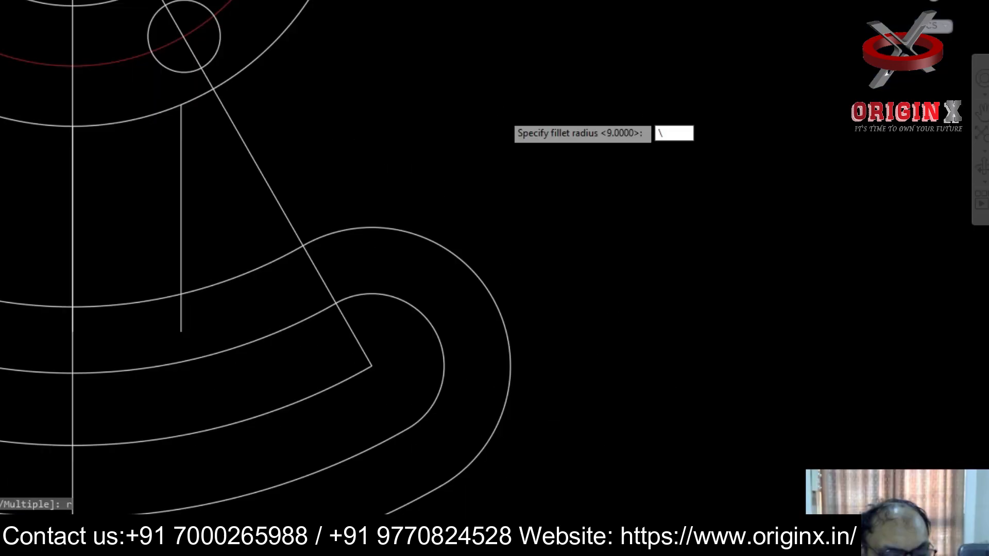
pyautogui.write('9')
pyautogui.press('Return')
pyautogui.click(329, 333)
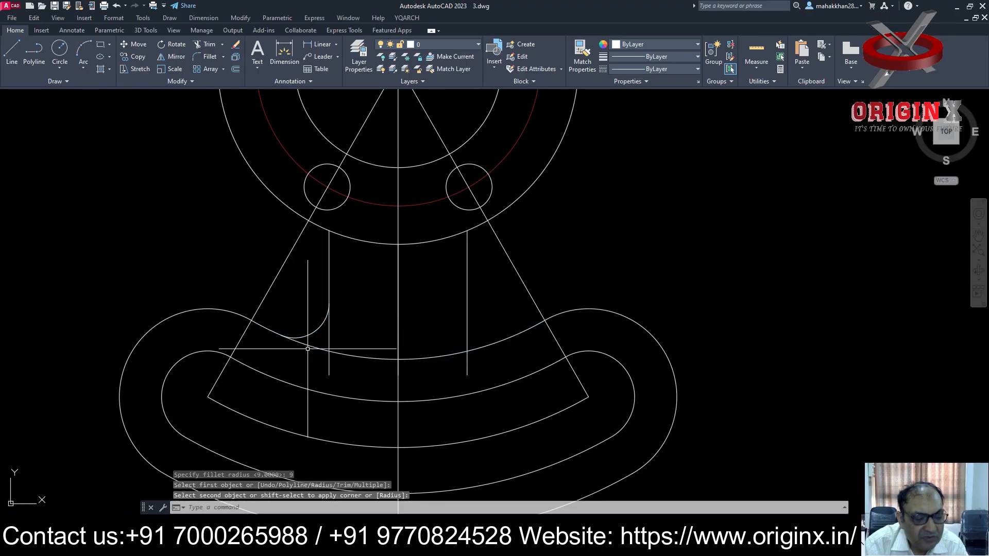
pyautogui.click(308, 348)
# Try to fillet the right slanted line with the outer rounded end at radius 9.
pyautogui.press('Return')
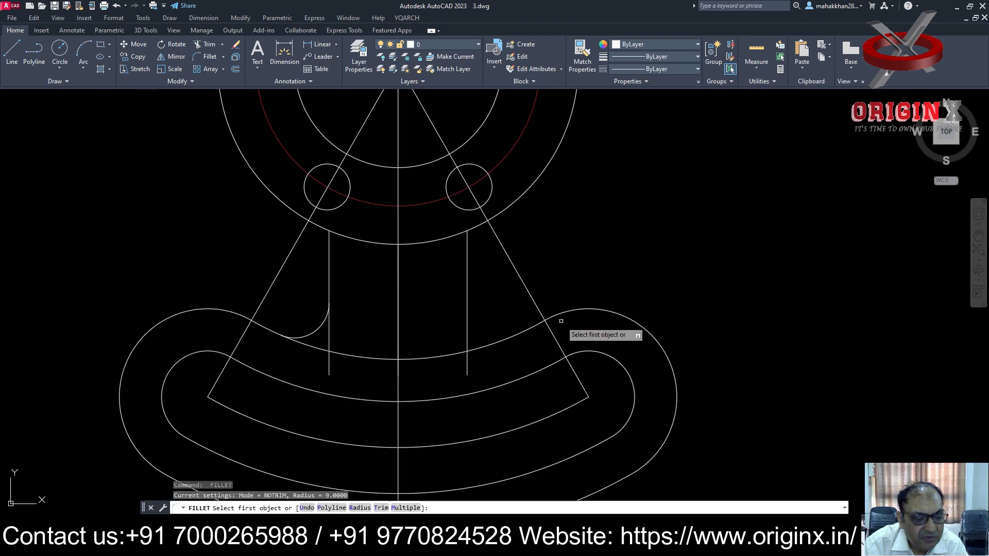
pyautogui.click(534, 301)
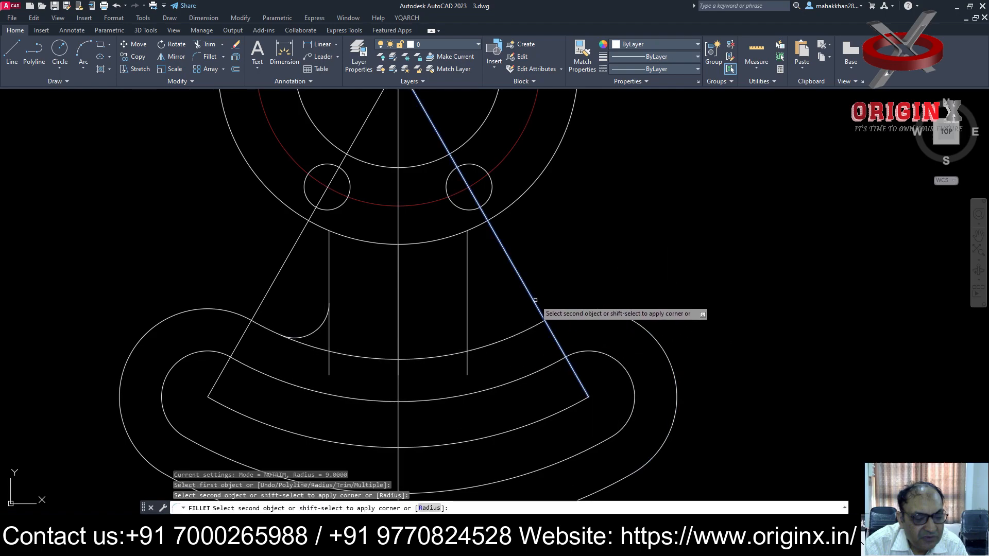
pyautogui.click(572, 310)
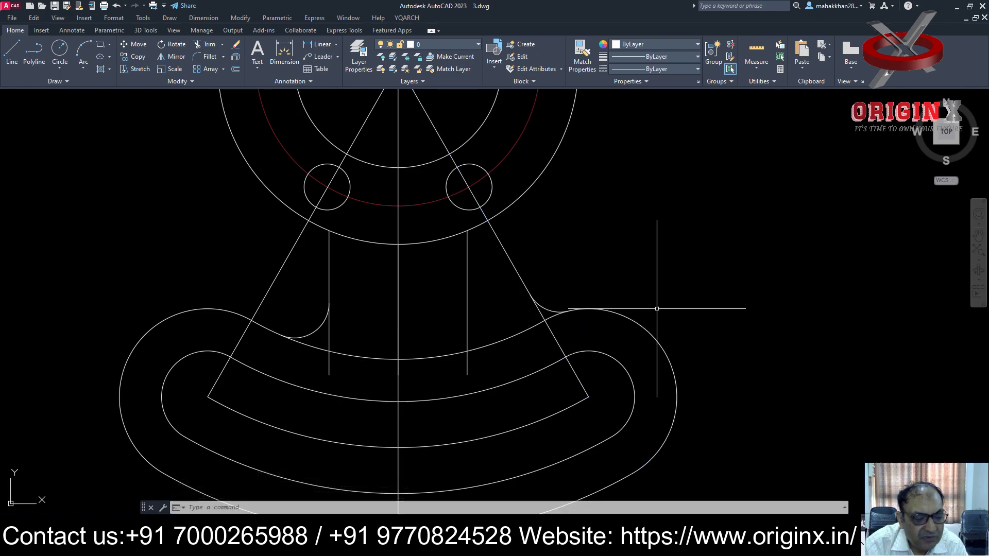
# Delete the fillet arc between the right slanted line and the outer rounded end.
pyautogui.press('Escape')
pyautogui.click(552, 309)
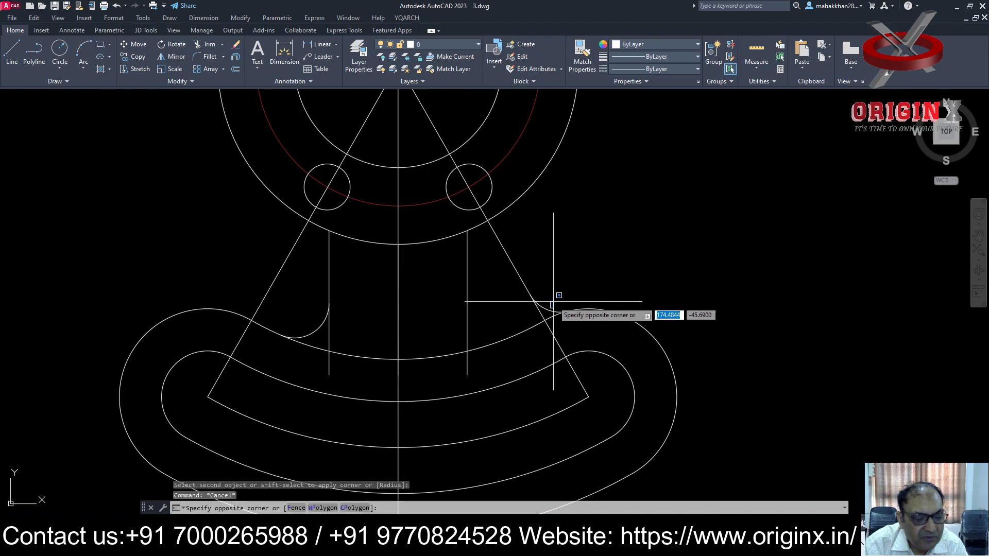
pyautogui.press('Escape')
pyautogui.click(544, 309)
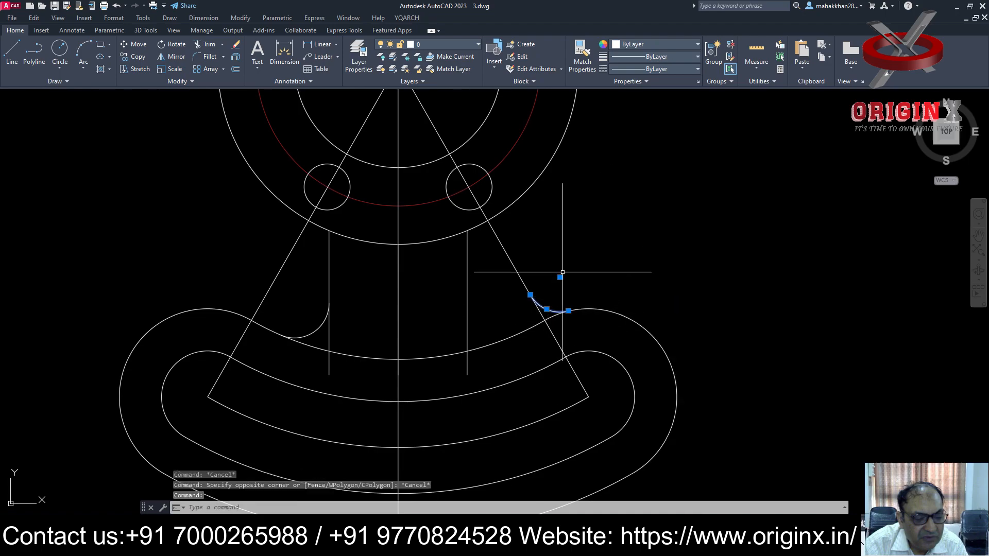
pyautogui.press('Delete')
# Fillet the right stem line with the uppermost arc of the curved section at radius 9.
pyautogui.write('f')
pyautogui.press('Return')
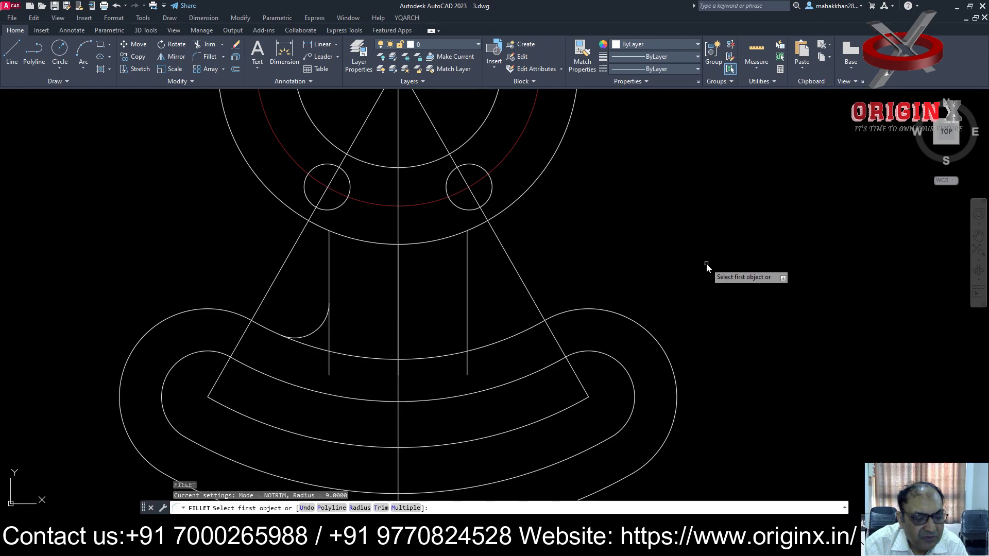
pyautogui.write('r')
pyautogui.press('Return')
pyautogui.write('9')
pyautogui.press('Return')
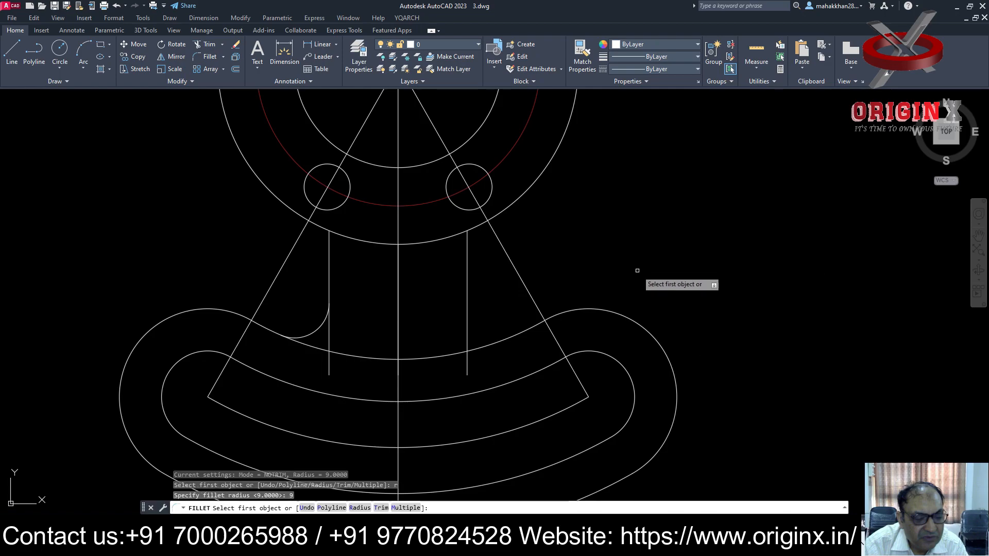
pyautogui.click(466, 321)
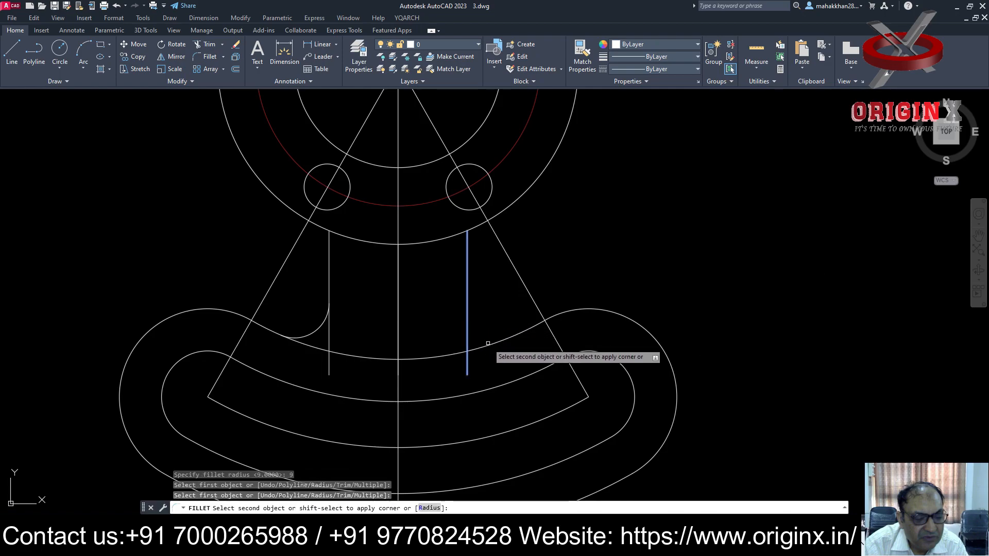
pyautogui.click(489, 346)
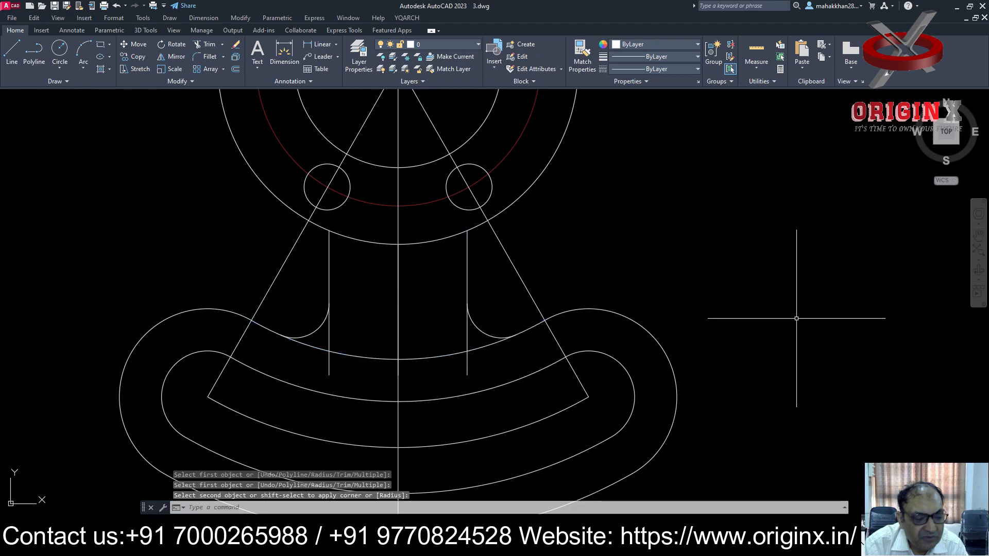
# Trim off the lower ends of both stem lines that extend past their radius 9 fillets.
pyautogui.write('tr')
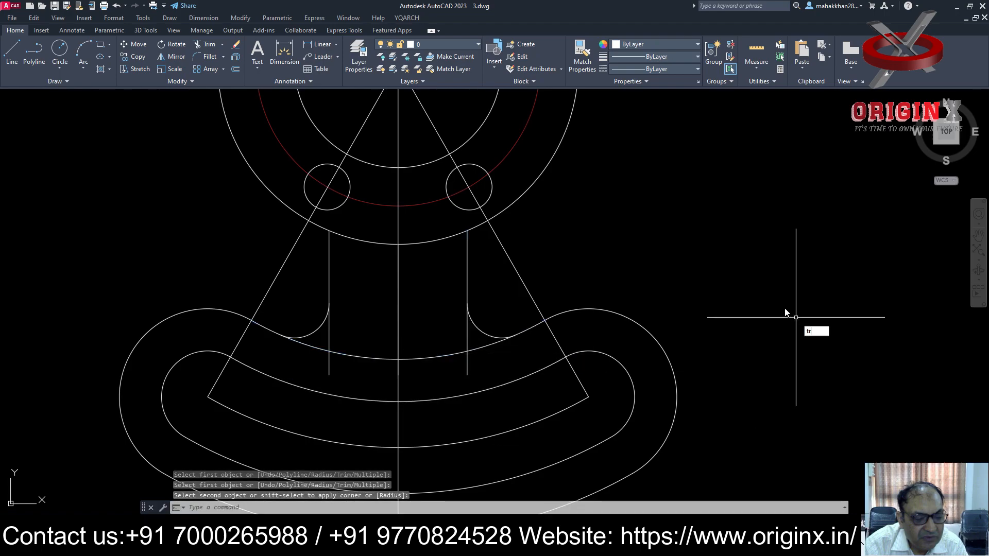
pyautogui.press('Return')
pyautogui.click(306, 373)
pyautogui.click(320, 344)
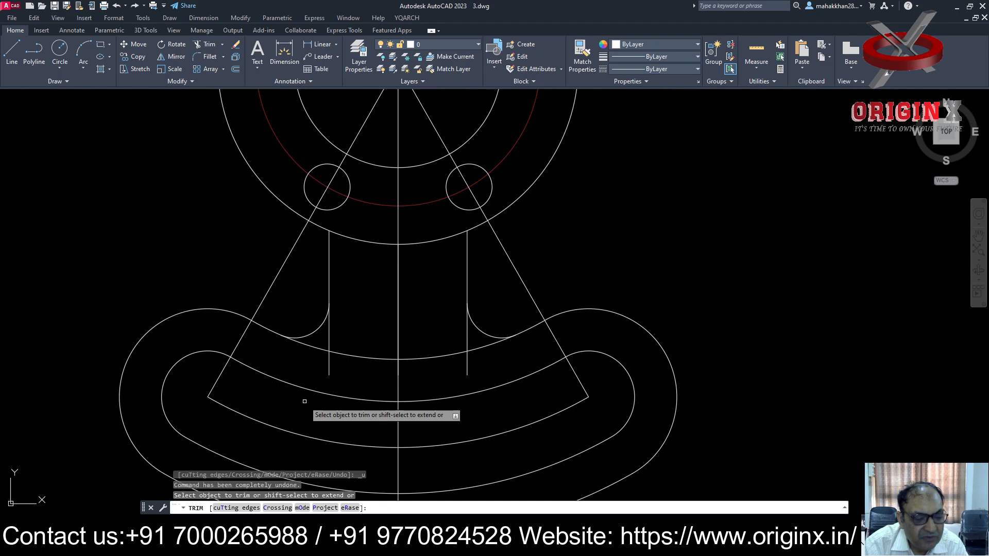
pyautogui.click(346, 337)
pyautogui.click(327, 335)
pyautogui.click(450, 330)
pyautogui.click(470, 337)
pyautogui.click(451, 379)
pyautogui.click(473, 365)
pyautogui.scroll(-1, 422, 347)
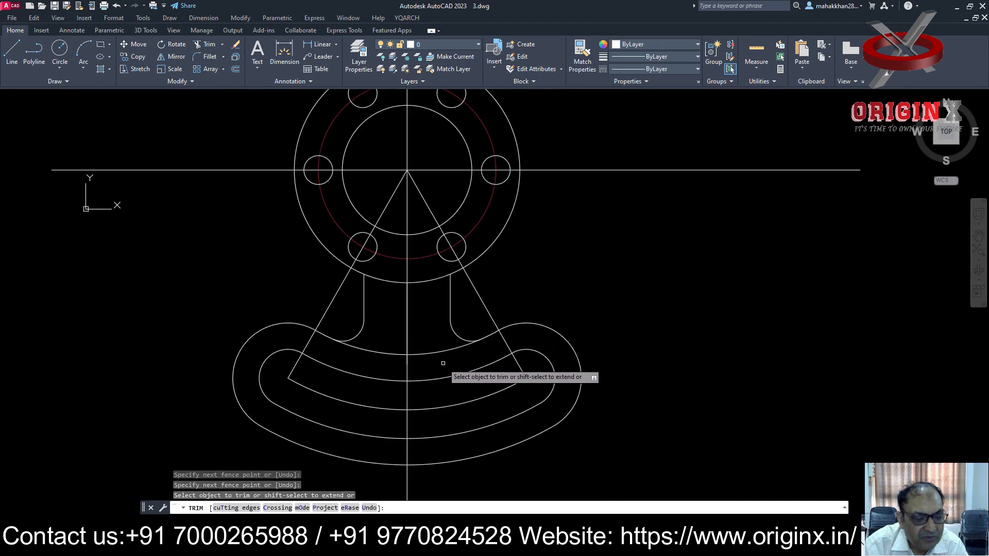
pyautogui.scroll(2, 501, 287)
pyautogui.press('Escape')
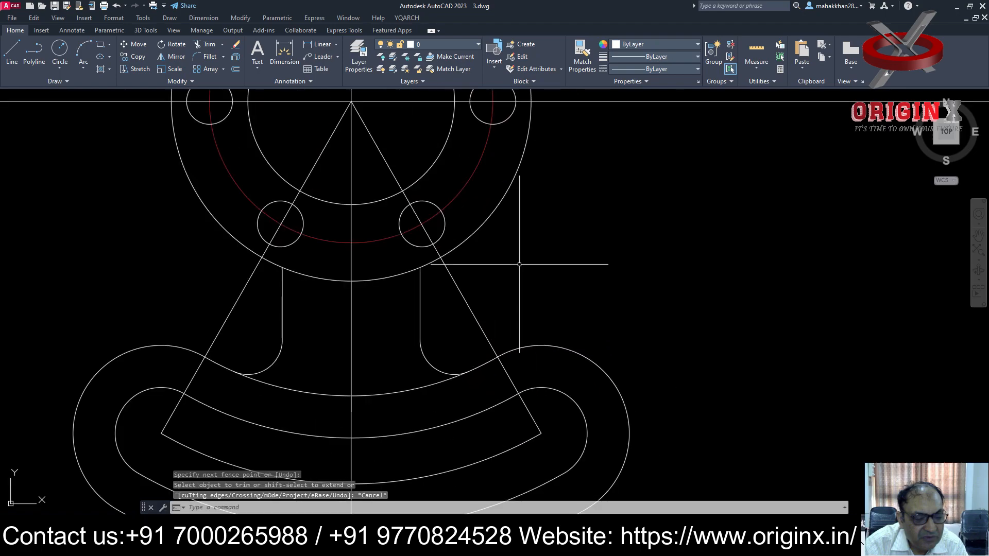
# Fillet the right and left stem lines with the flange's outer circle at radius 10.
pyautogui.write('f')
pyautogui.press('Return')
pyautogui.write('r')
pyautogui.press('Return')
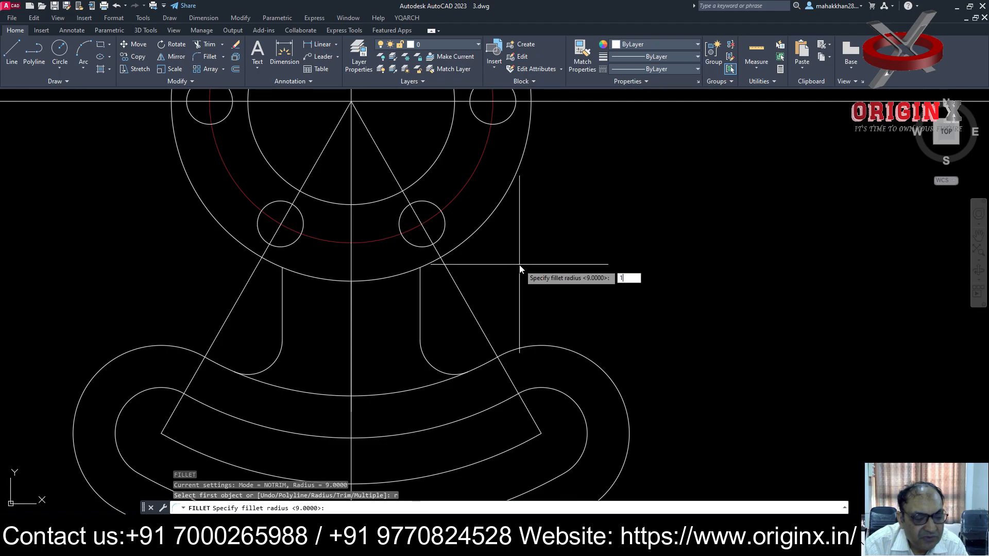
pyautogui.press('Return')
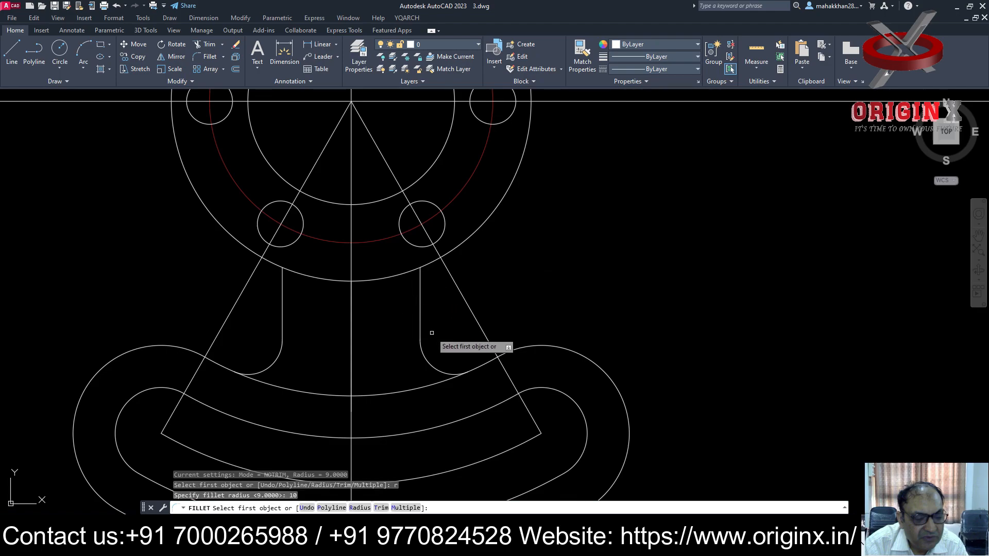
pyautogui.click(463, 241)
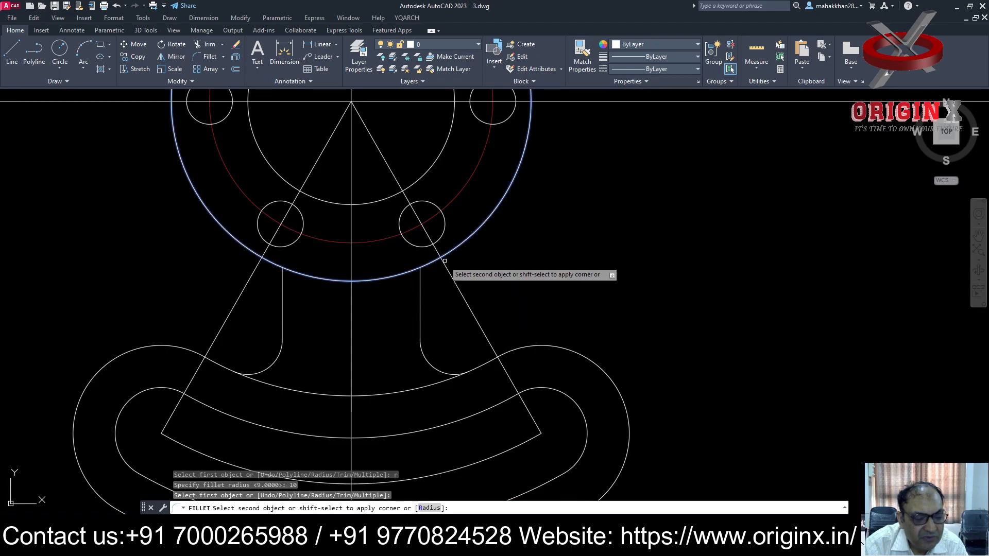
pyautogui.click(420, 289)
pyautogui.press('Return')
pyautogui.click(281, 288)
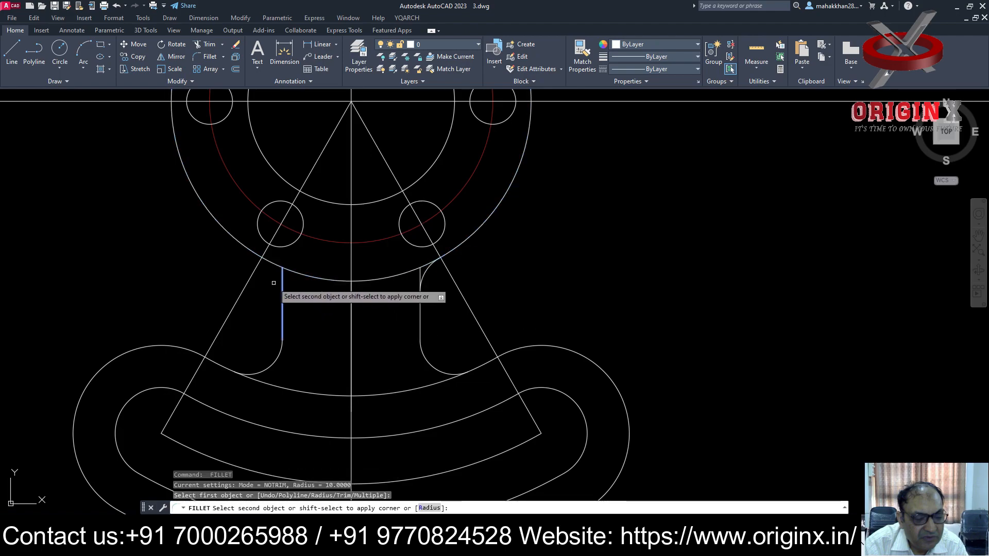
pyautogui.click(278, 267)
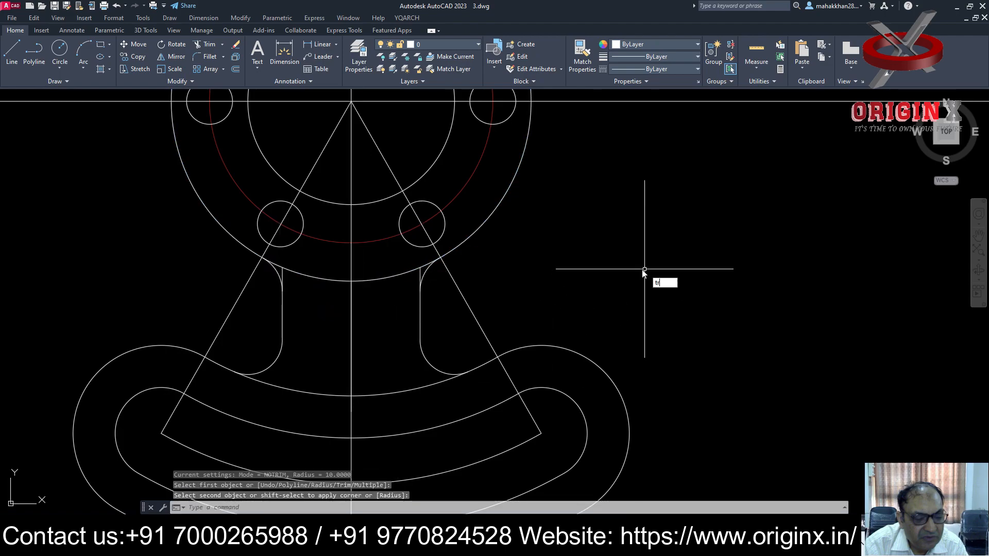
# Try to trim the left stem line's excess between its upper fillet and the flange's outer circle.
pyautogui.press('Return')
pyautogui.scroll(-2, 287, 270)
pyautogui.scroll(6, 278, 280)
pyautogui.moveTo(272, 282)
pyautogui.mouseDown()
pyautogui.moveTo(239, 221)
pyautogui.moveTo(283, 259)
pyautogui.mouseUp()
pyautogui.scroll(-3, 340, 291)
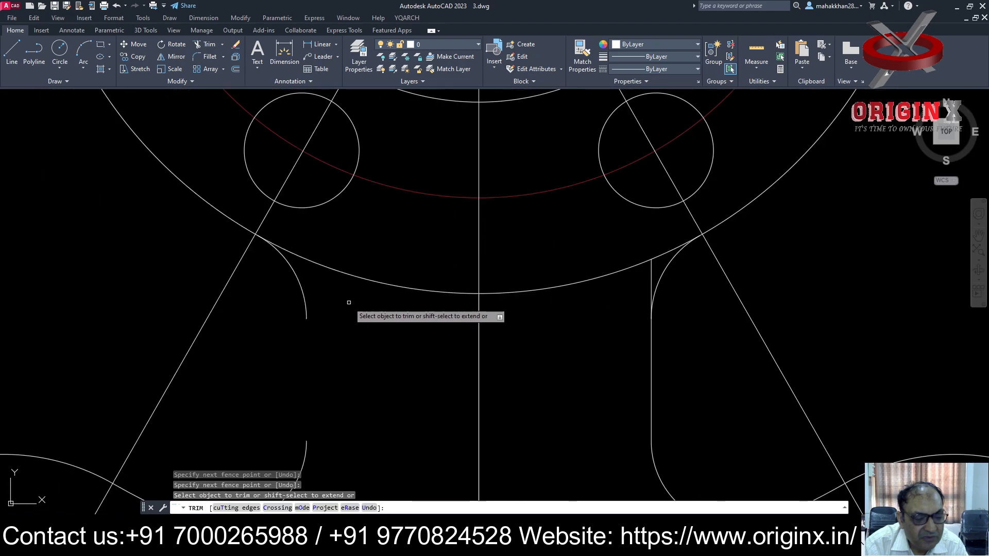
pyautogui.scroll(-3, 360, 309)
pyautogui.hotkey('ctrl', 'z')
pyautogui.scroll(-1, 295, 268)
pyautogui.scroll(6, 294, 268)
pyautogui.moveTo(286, 254); pyautogui.dragTo(252, 224)
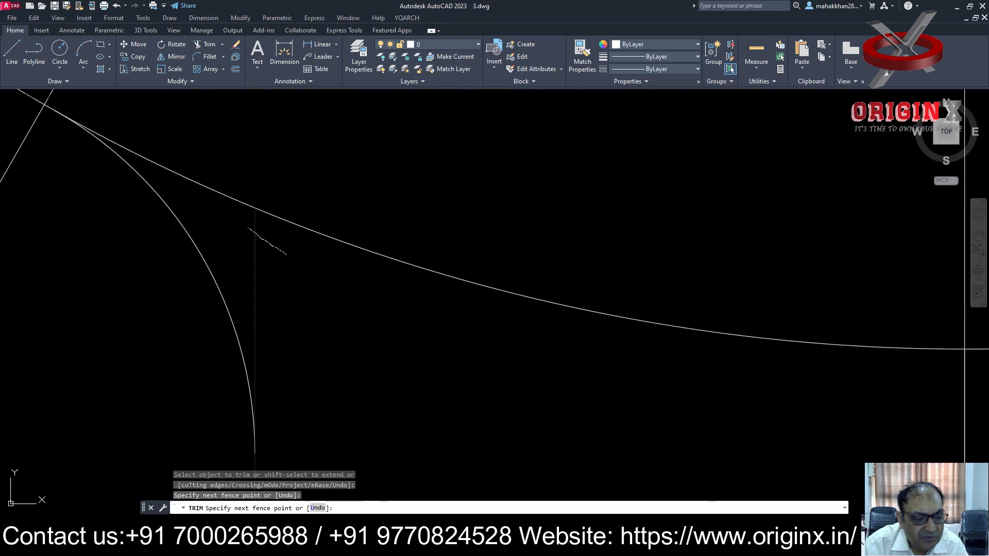
pyautogui.scroll(-5, 361, 283)
pyautogui.press('Escape')
# Undo the last trim of the left stem line.
pyautogui.write('ex')
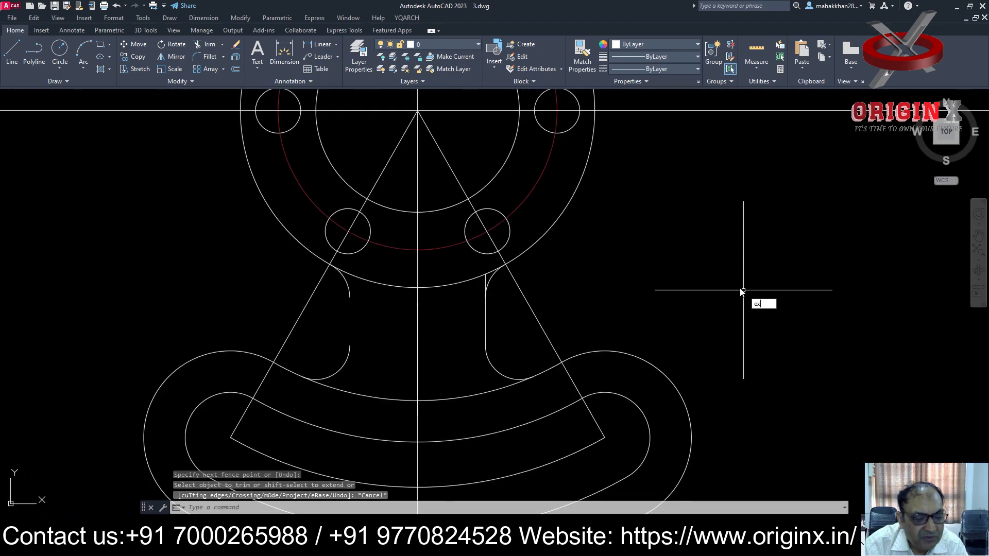
pyautogui.press('Return')
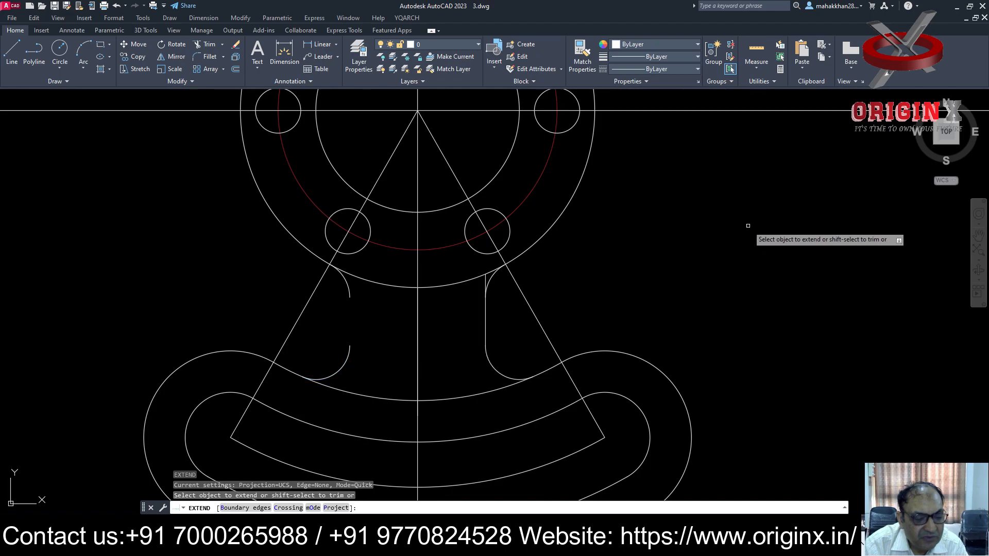
pyautogui.press('Escape')
pyautogui.hotkey('ctrl', 'z')
pyautogui.hotkey('ctrl', 'z')
pyautogui.write('u')
pyautogui.press('Return')
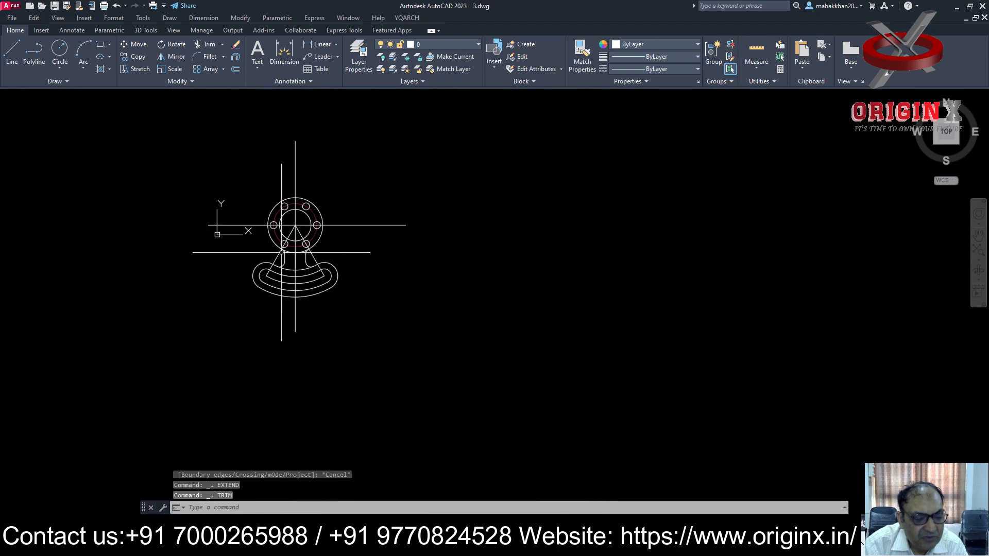
# Save the drawing.
pyautogui.rightClick(306, 227)
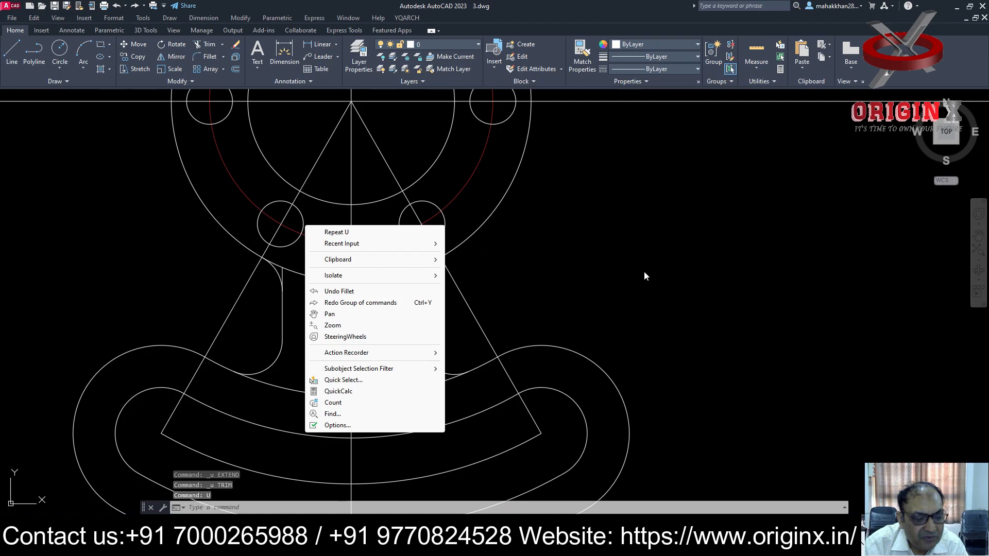
pyautogui.rightClick(638, 271)
pyautogui.click(609, 211)
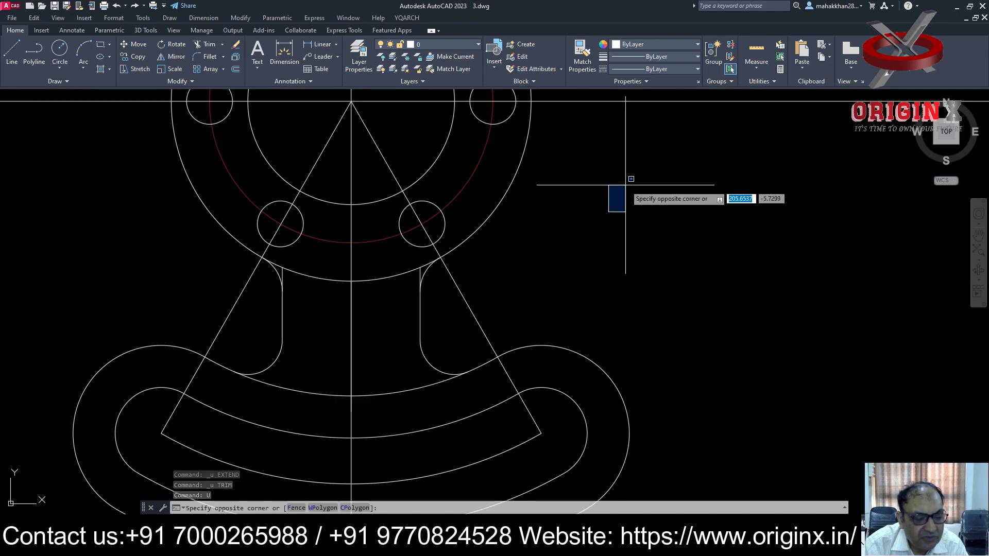
pyautogui.press('Escape')
pyautogui.hotkey('ctrl', 's')
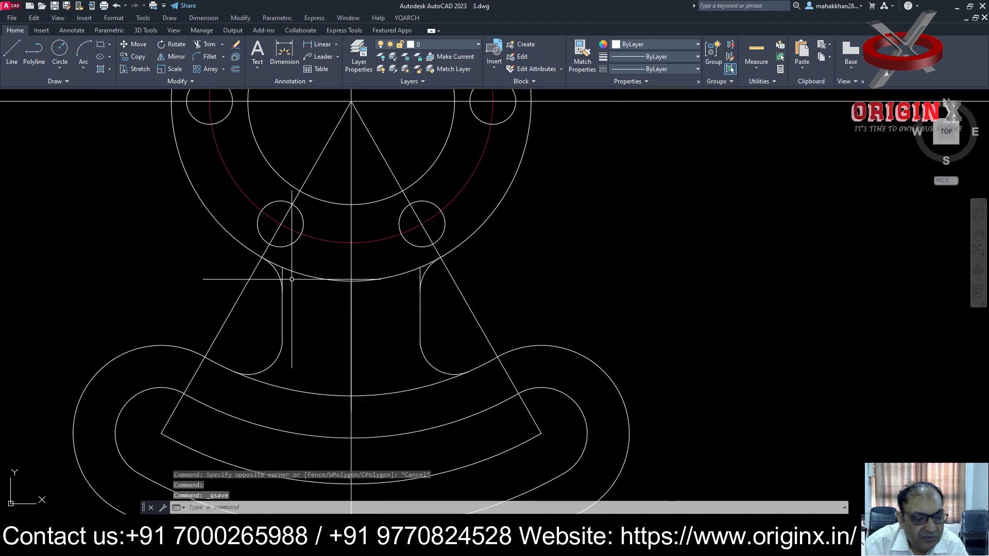
# Trim away the left stem line running beside its upper fillet.
pyautogui.scroll(-2, 286, 280)
pyautogui.scroll(10, 280, 283)
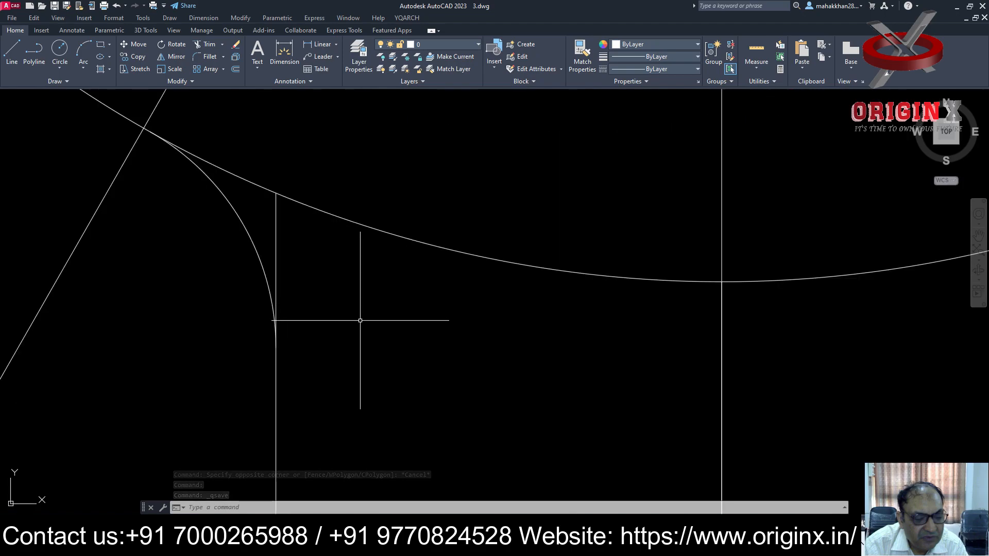
pyautogui.press('Return')
pyautogui.click(320, 245)
pyautogui.click(273, 214)
pyautogui.scroll(-9, 351, 270)
pyautogui.scroll(2, 385, 326)
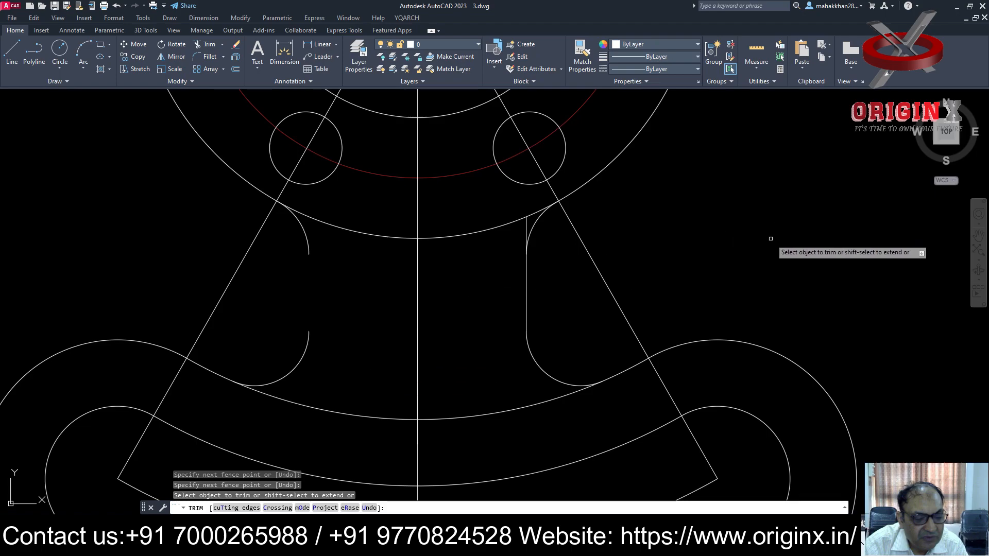
# Draw a vertical line joining the open ends of the left stem's upper and lower fillets.
pyautogui.write('l')
pyautogui.press('Return')
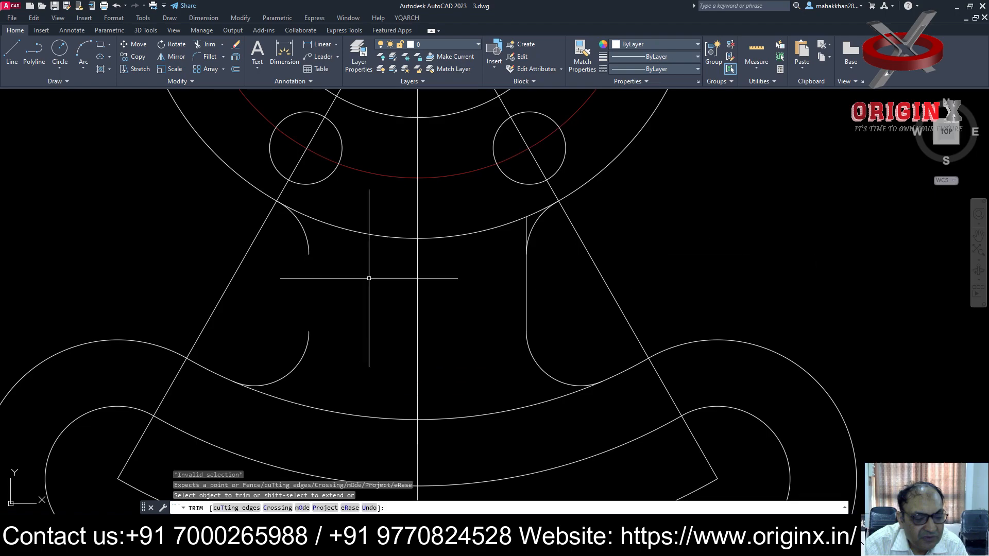
pyautogui.press('Escape')
pyautogui.write('l')
pyautogui.press('Return')
pyautogui.click(308, 254)
pyautogui.click(309, 332)
pyautogui.press('Escape')
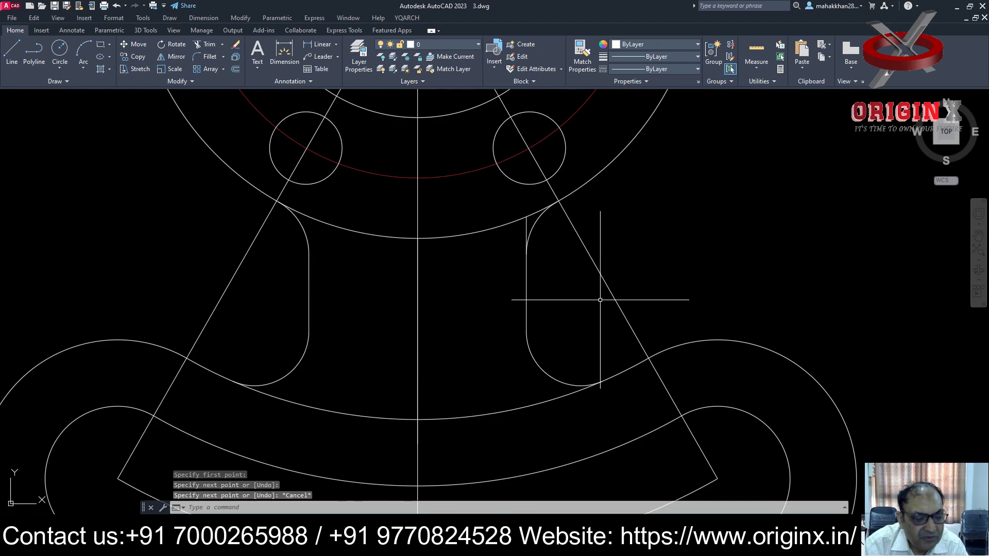
pyautogui.press('Escape')
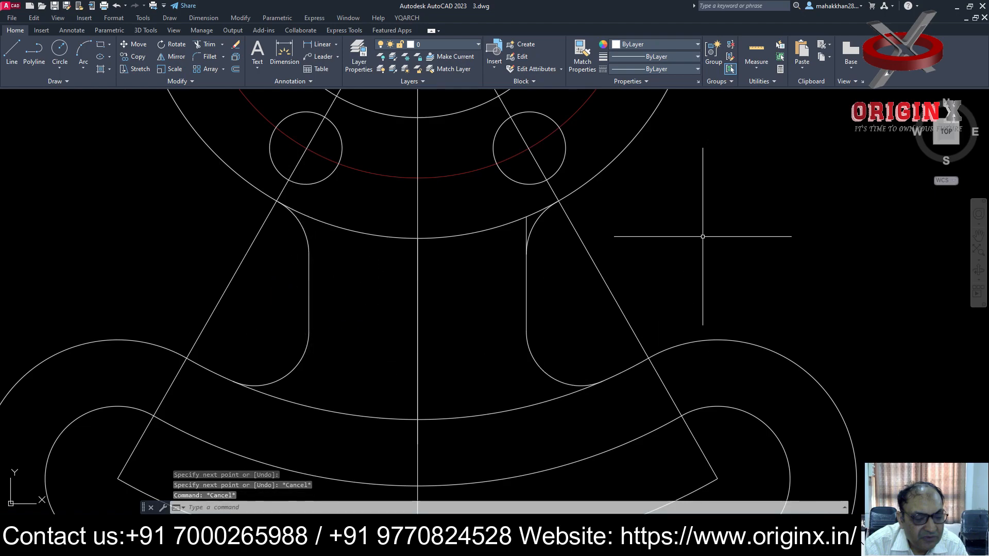
# Try to trim the right stem line's excess above its radius 10 fillet.
pyautogui.write('tr')
pyautogui.press('Return')
pyautogui.moveTo(512, 243)
pyautogui.mouseDown()
pyautogui.moveTo(530, 225)
pyautogui.moveTo(453, 293)
pyautogui.mouseUp()
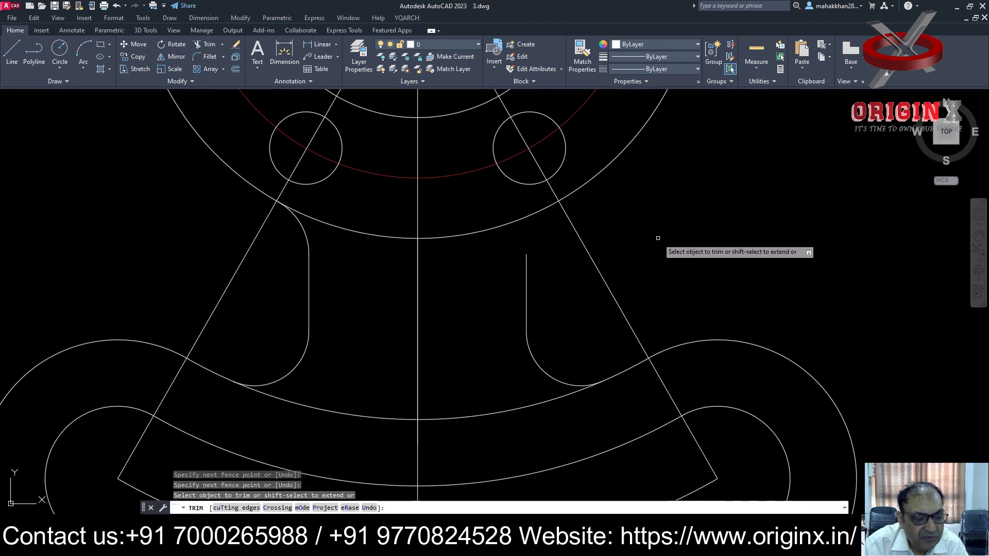
pyautogui.hotkey('ctrl', 'z')
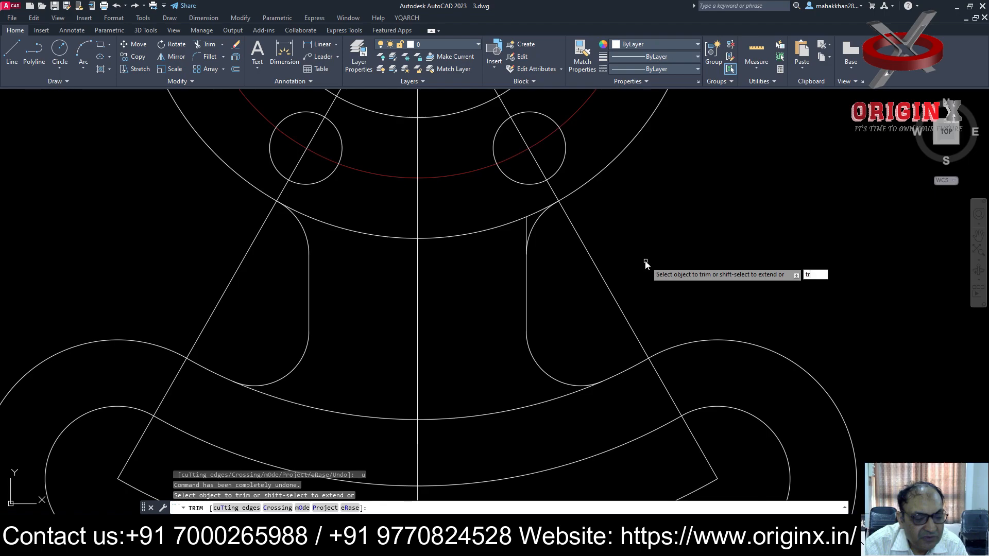
# Trim away the right stem line running beside its upper fillet.
pyautogui.press('Return')
pyautogui.scroll(5, 530, 206)
pyautogui.moveTo(482, 365); pyautogui.dragTo(569, 268)
pyautogui.press('Escape')
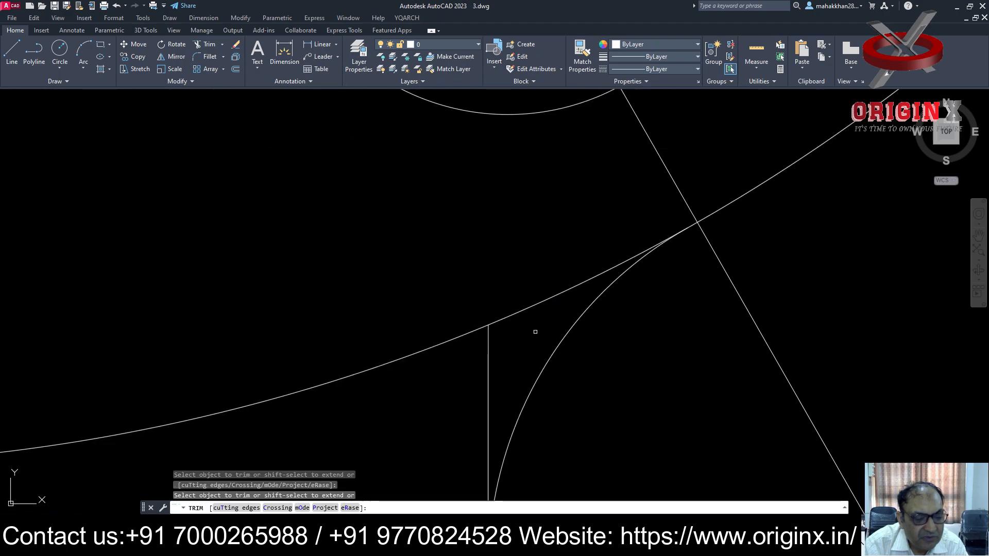
pyautogui.scroll(-10, 586, 283)
pyautogui.press('Escape')
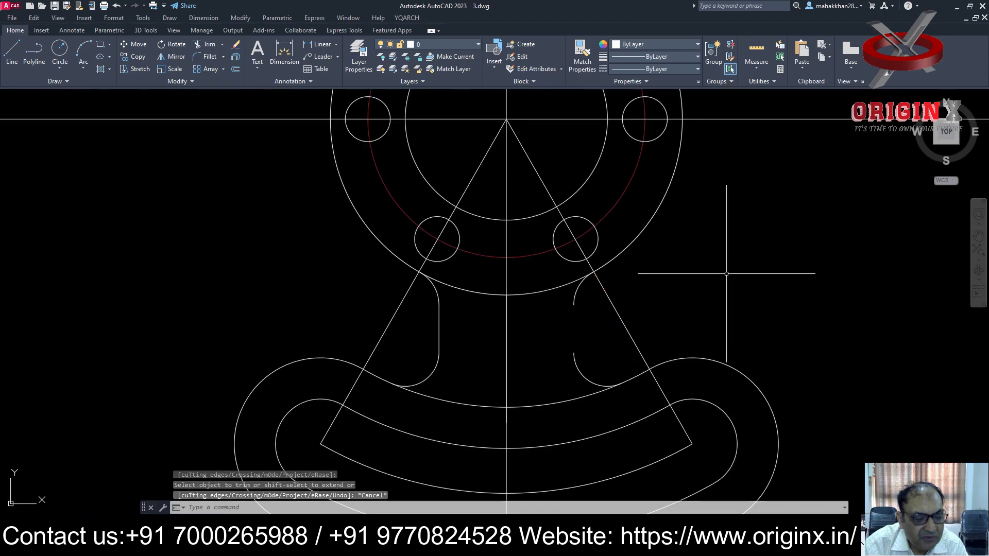
# Draw a vertical line joining the open ends of the right stem's upper and lower fillets.
pyautogui.write('l')
pyautogui.press('Return')
pyautogui.click(574, 304)
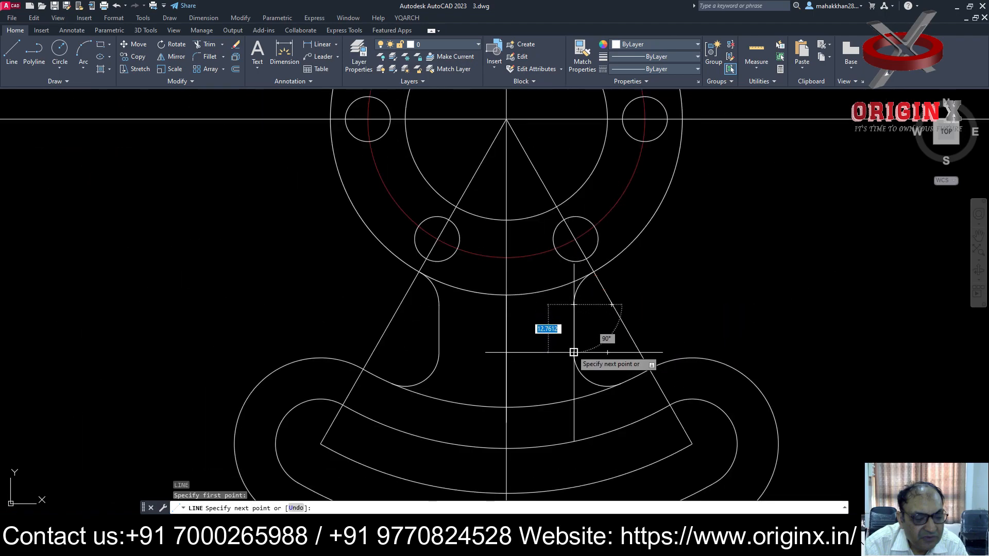
pyautogui.press('Escape')
pyautogui.scroll(-4, 675, 286)
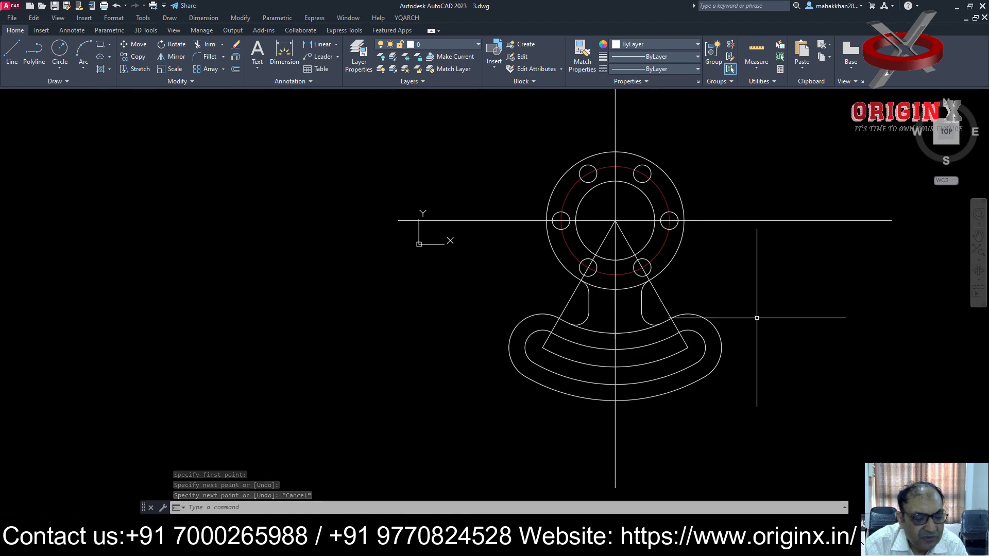
pyautogui.scroll(-2, 741, 185)
pyautogui.moveTo(739, 180); pyautogui.dragTo(601, 264, button='middle')
pyautogui.click(809, 244)
pyautogui.click(688, 356)
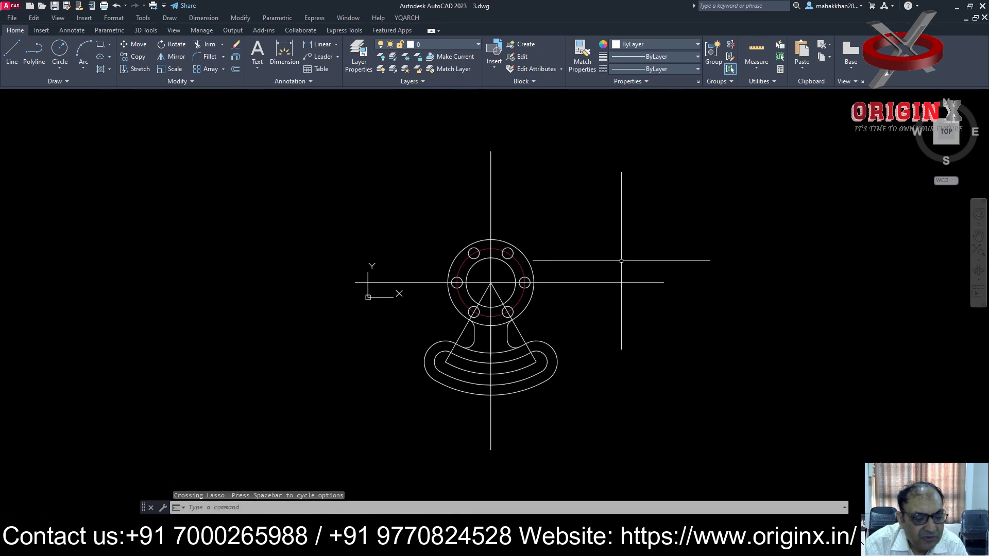
pyautogui.click(632, 268)
pyautogui.press('Escape')
# Save the drawing and shorten the horizontal centerline's right end to just outside the flange's outer circle.
pyautogui.moveTo(720, 224)
pyautogui.mouseDown()
pyautogui.moveTo(646, 313)
pyautogui.moveTo(650, 299)
pyautogui.mouseUp()
pyautogui.click(645, 282)
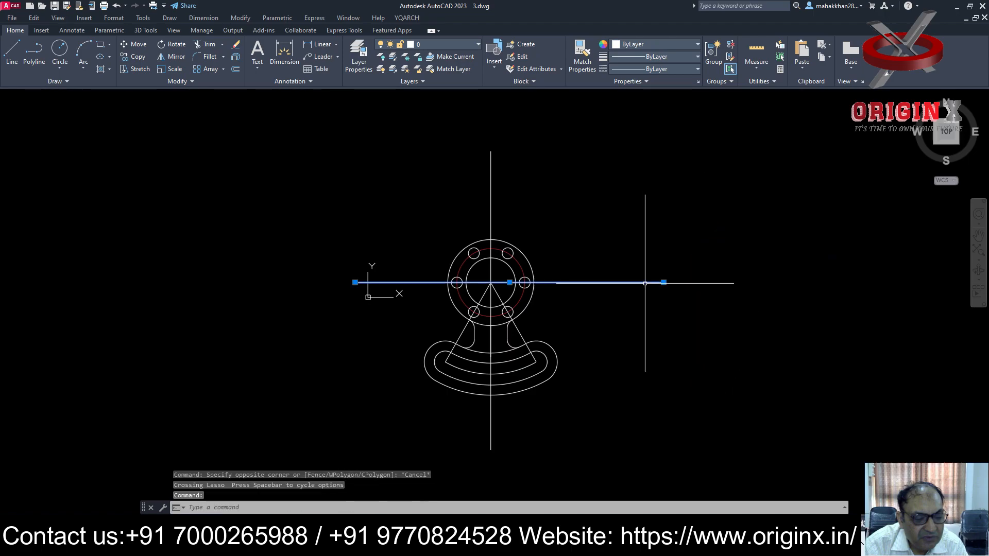
pyautogui.hotkey('ctrl', 's')
pyautogui.moveTo(675, 249)
pyautogui.mouseDown()
pyautogui.moveTo(664, 308)
pyautogui.moveTo(670, 286)
pyautogui.mouseUp()
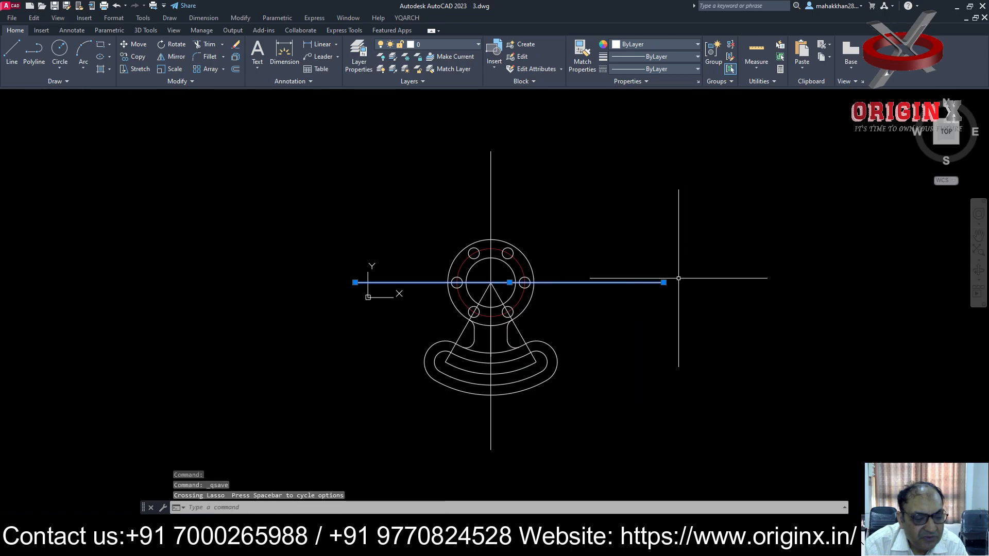
pyautogui.click(664, 282)
pyautogui.click(551, 282)
pyautogui.press('Escape')
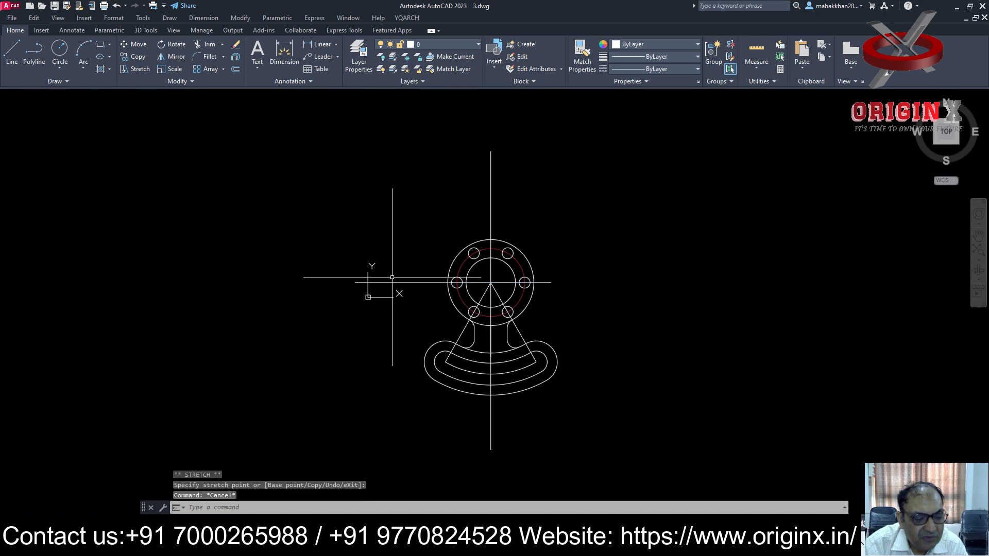
# Shorten the horizontal centerline's left end to just outside the flange's outer circle.
pyautogui.click(408, 281)
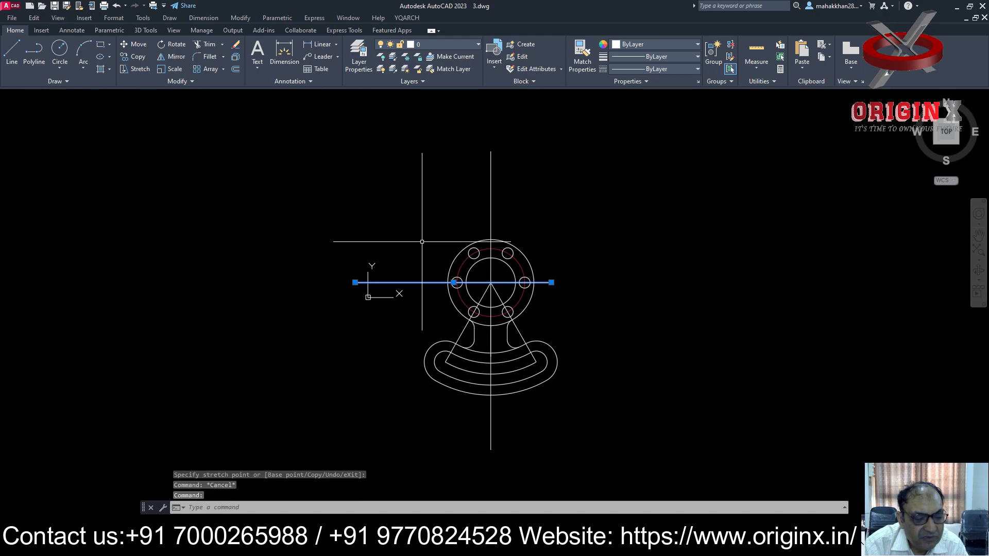
pyautogui.click(355, 283)
pyautogui.click(434, 282)
pyautogui.press('Escape')
# Shorten the vertical centerline's upper end to just above the flange's outer circle.
pyautogui.click(500, 183)
pyautogui.click(482, 202)
pyautogui.click(491, 152)
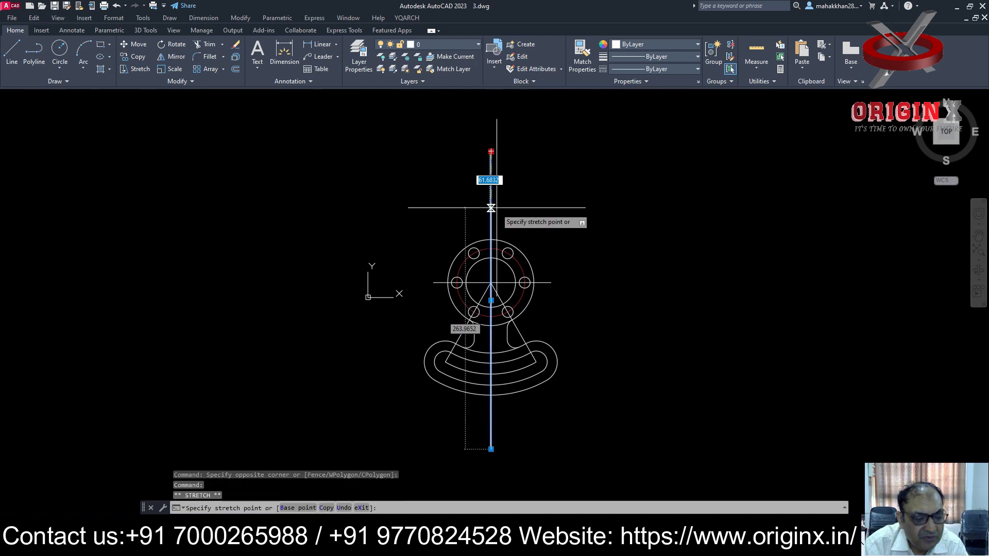
pyautogui.click(491, 222)
pyautogui.press('Escape')
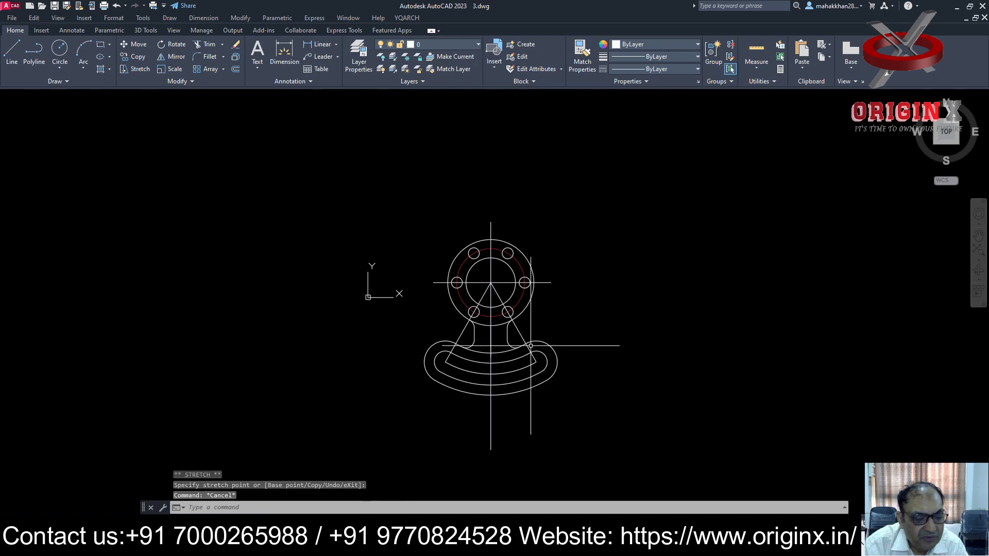
# Shorten the vertical centerline's lower end to just below the curved slotted section.
pyautogui.click(520, 429)
pyautogui.click(472, 467)
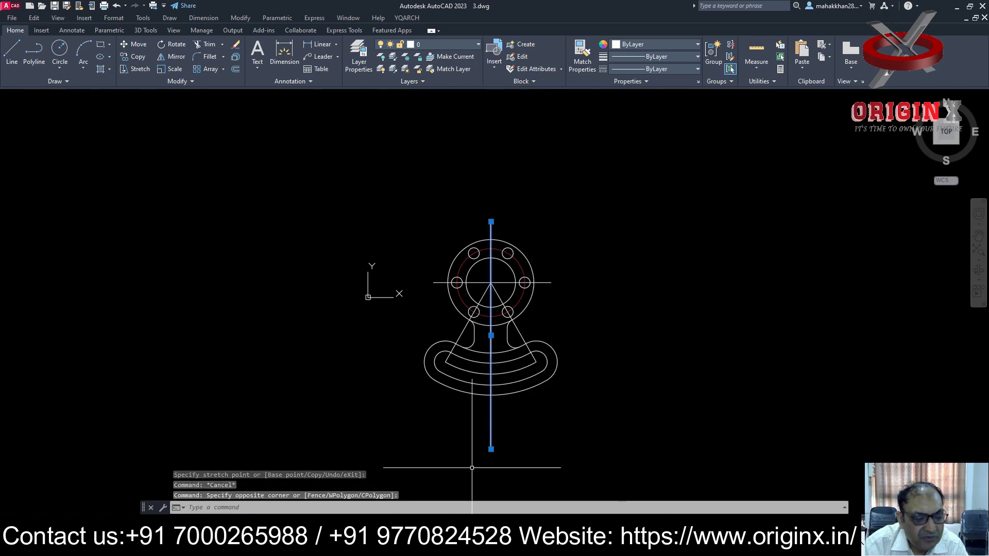
pyautogui.click(491, 449)
pyautogui.click(491, 407)
pyautogui.press('Escape')
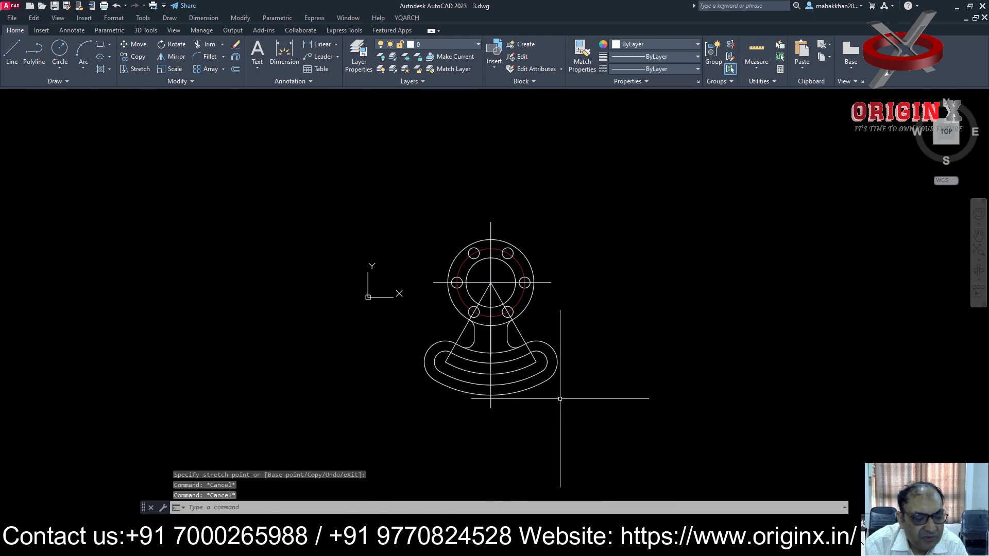
# Add an angular dimension between the vertical centerline and the right slanted line, placed below the curved slotted section.
pyautogui.scroll(2, 504, 326)
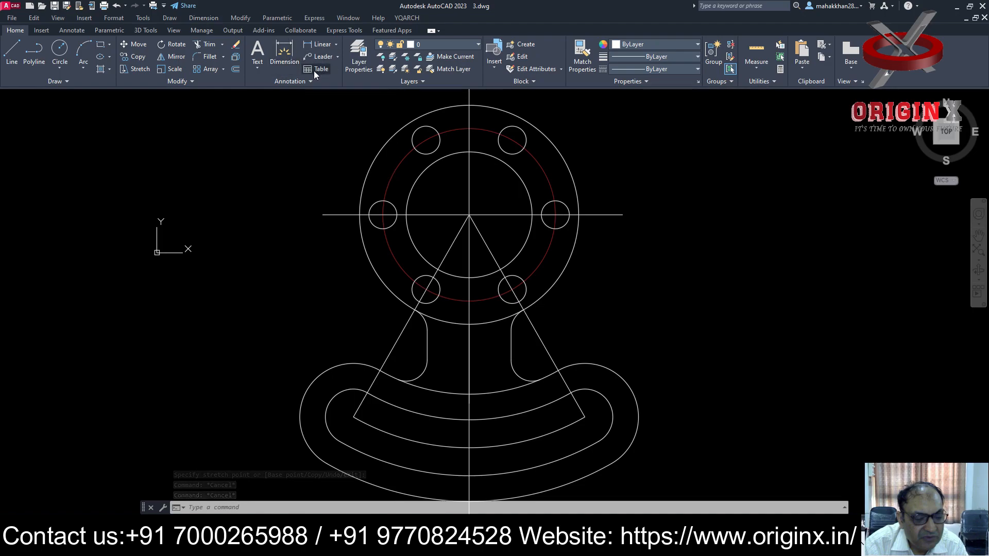
pyautogui.click(211, 18)
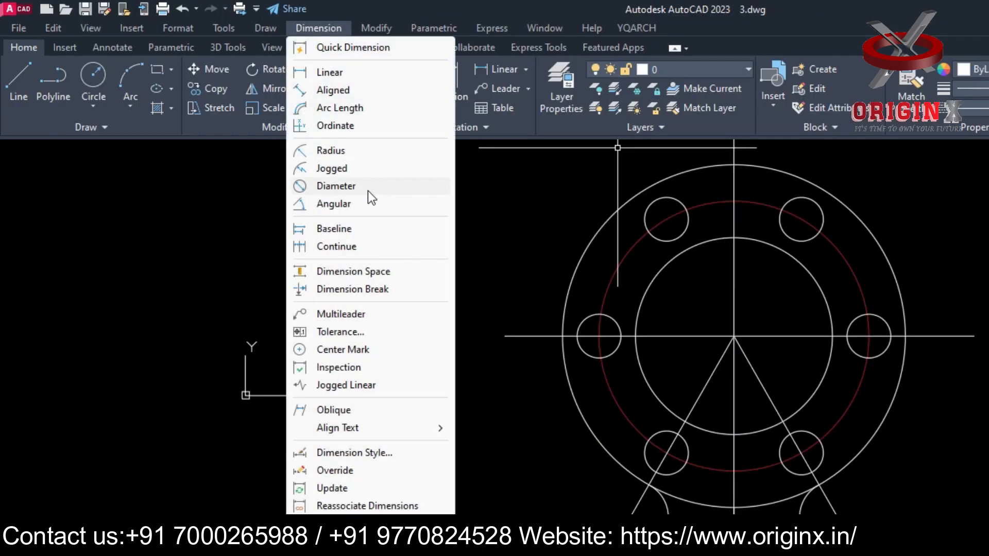
pyautogui.click(361, 203)
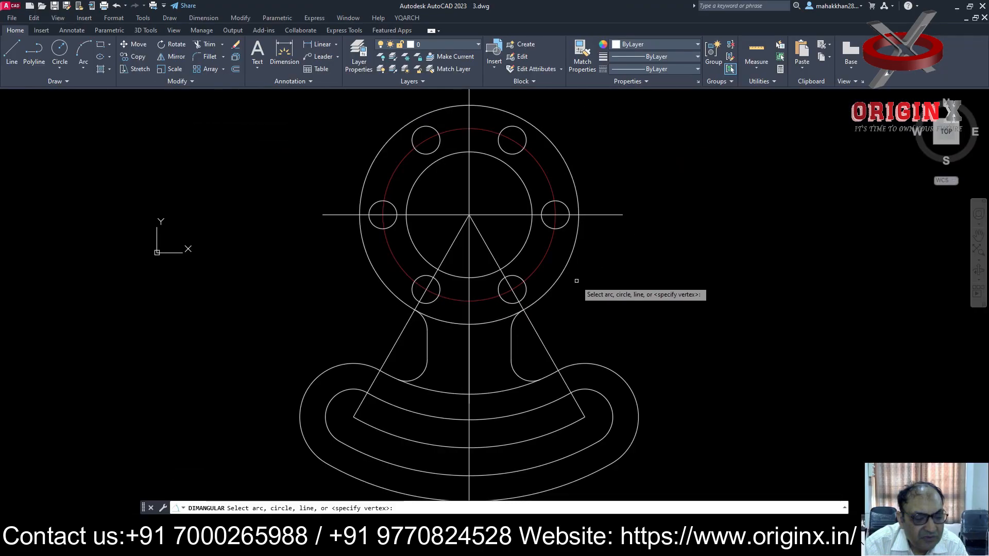
pyautogui.click(469, 260)
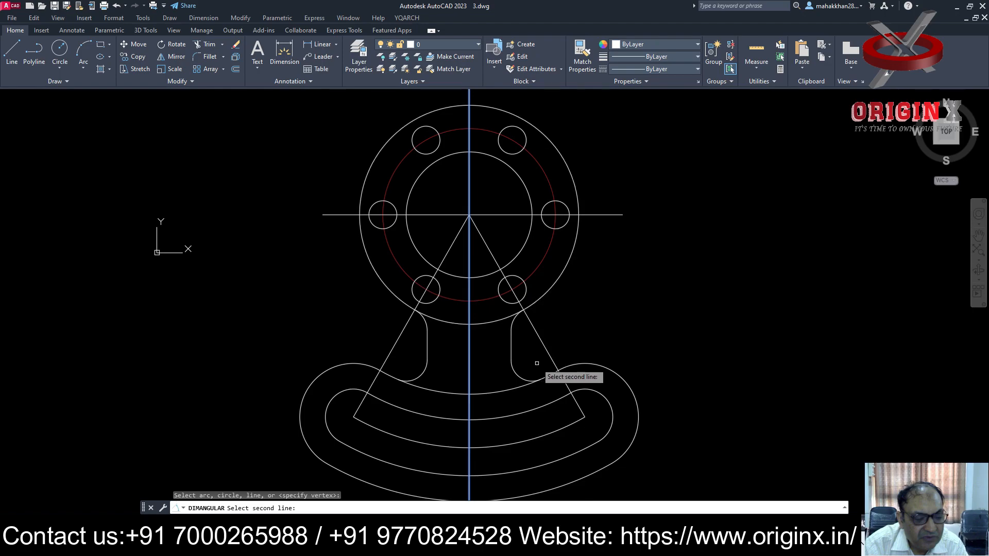
pyautogui.click(550, 356)
pyautogui.moveTo(532, 360); pyautogui.dragTo(524, 175, button='middle')
pyautogui.press('Escape')
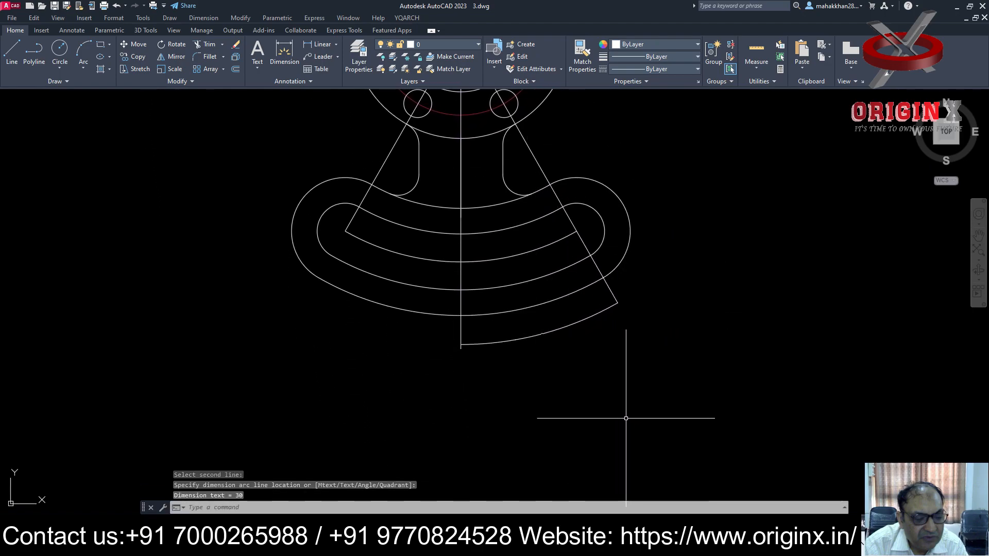
# Add an angular dimension between the vertical centerline and the left slanted line, placed below the curved slotted section.
pyautogui.press('Return')
pyautogui.click(461, 176)
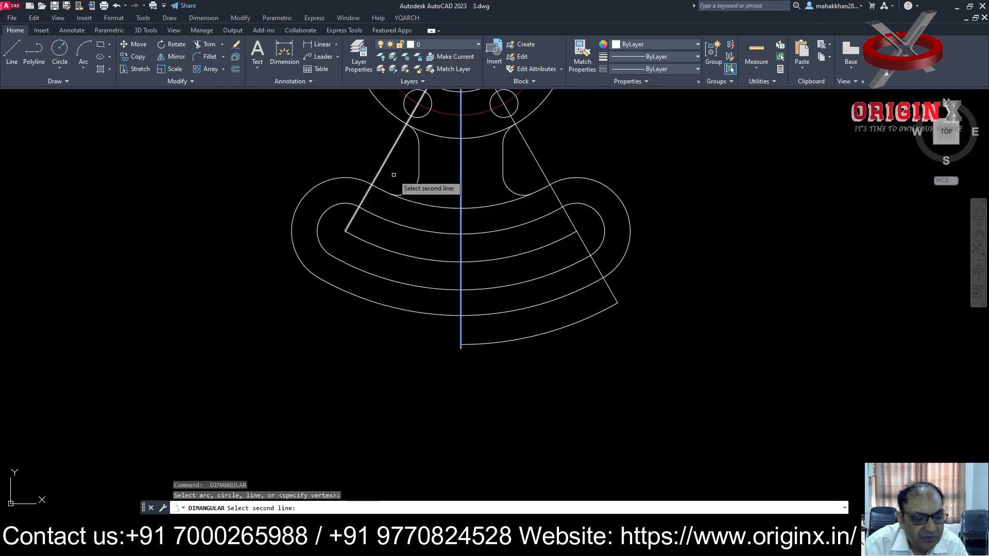
pyautogui.click(382, 167)
pyautogui.click(386, 337)
pyautogui.moveTo(561, 375); pyautogui.dragTo(478, 424, button='middle')
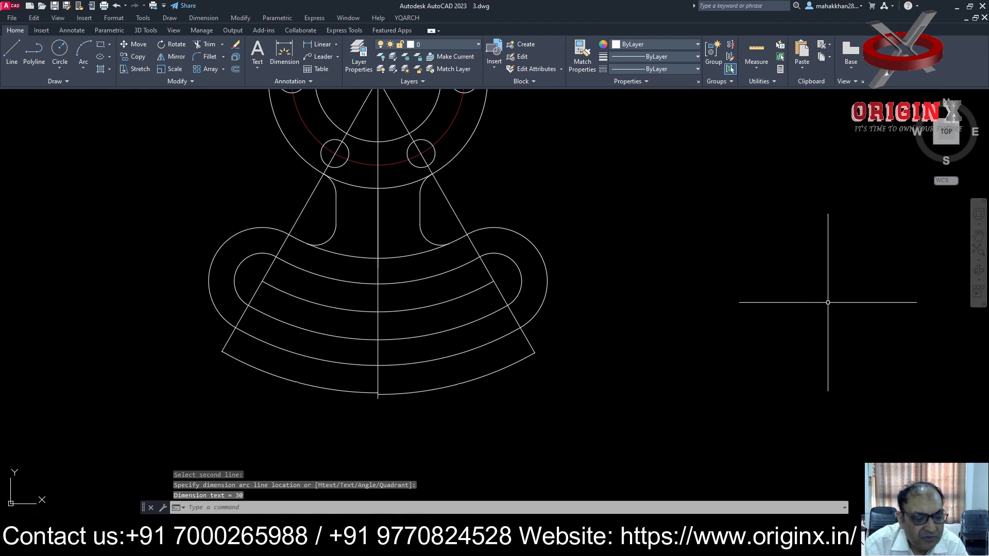
# Add radius dimensions to the inner and outer end arcs at the right end of the curved slotted section.
pyautogui.click(205, 18)
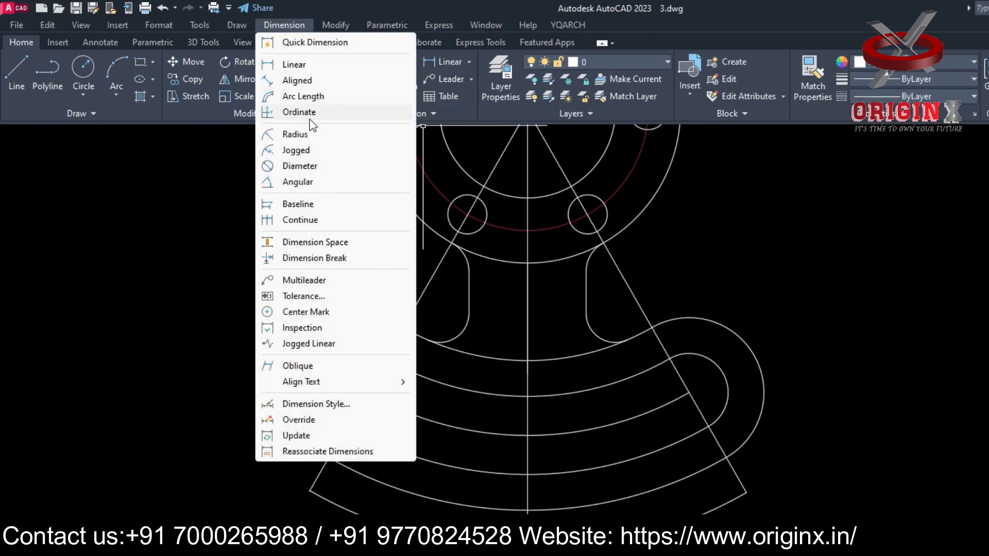
pyautogui.click(304, 135)
pyautogui.click(724, 386)
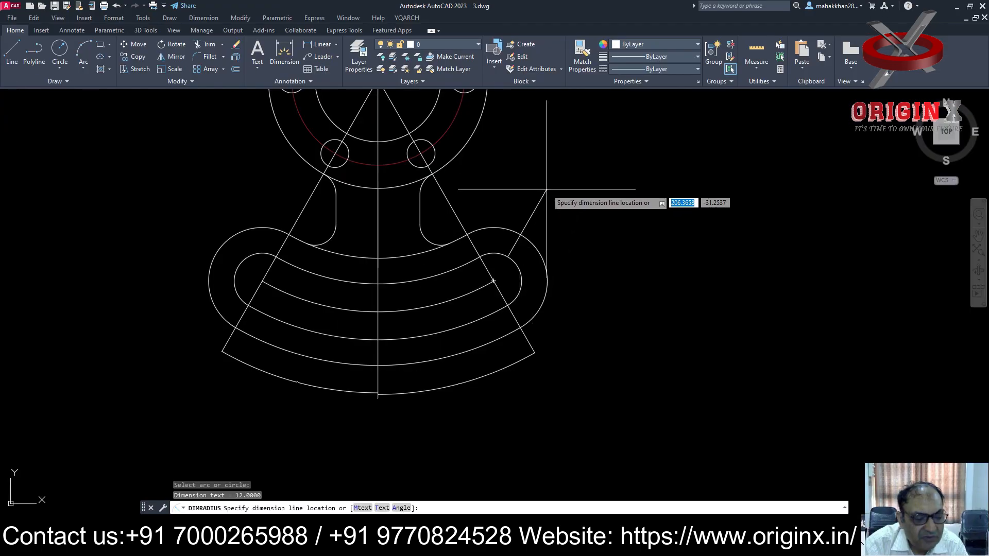
pyautogui.press('Return')
pyautogui.click(548, 268)
pyautogui.click(582, 247)
pyautogui.press('Return')
pyautogui.click(420, 232)
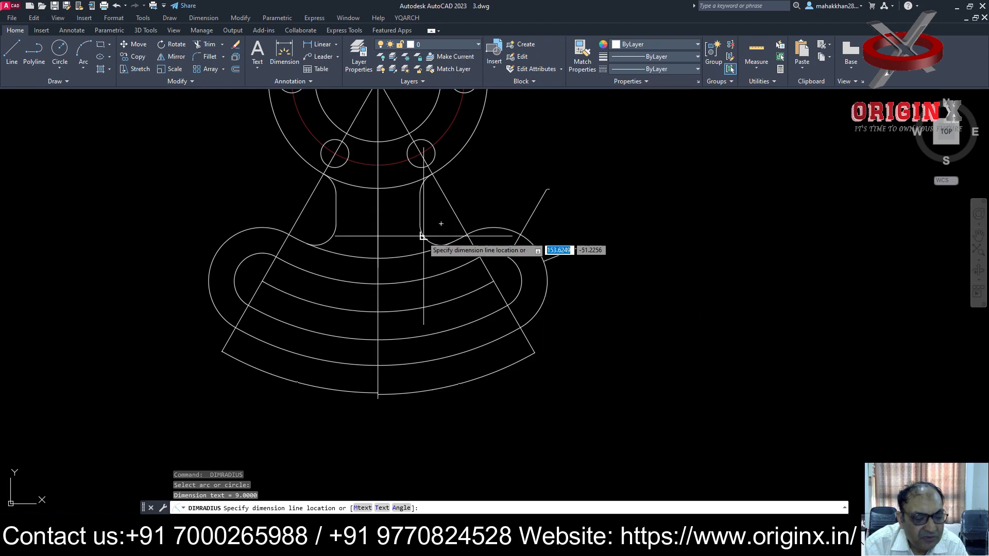
pyautogui.press('Escape')
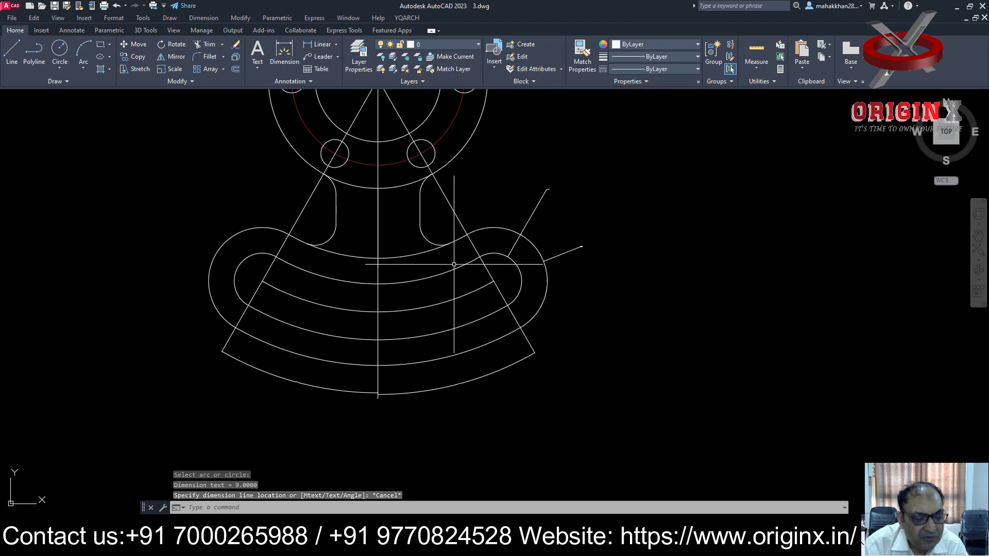
# Add a radius dimension to the left stem's lower fillet.
pyautogui.press('Return')
pyautogui.click(328, 240)
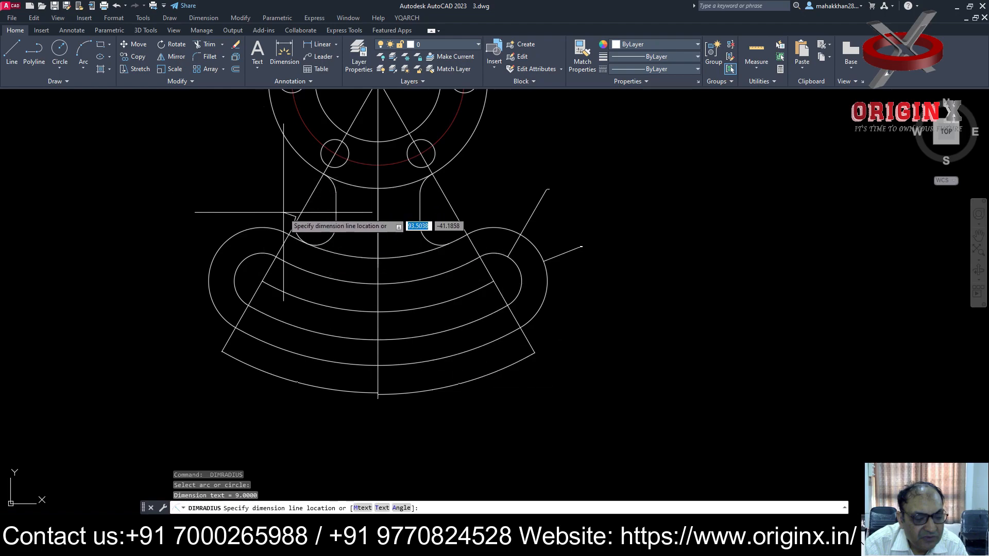
pyautogui.click(315, 224)
# Add radius dimensions to the flange's inner circle, red bolt circle and outer circle, placed outside the flange's upper right.
pyautogui.moveTo(314, 224)
pyautogui.mouseDown(button='middle')
pyautogui.moveTo(306, 225)
pyautogui.moveTo(287, 450)
pyautogui.moveTo(281, 386)
pyautogui.mouseUp(button='middle')
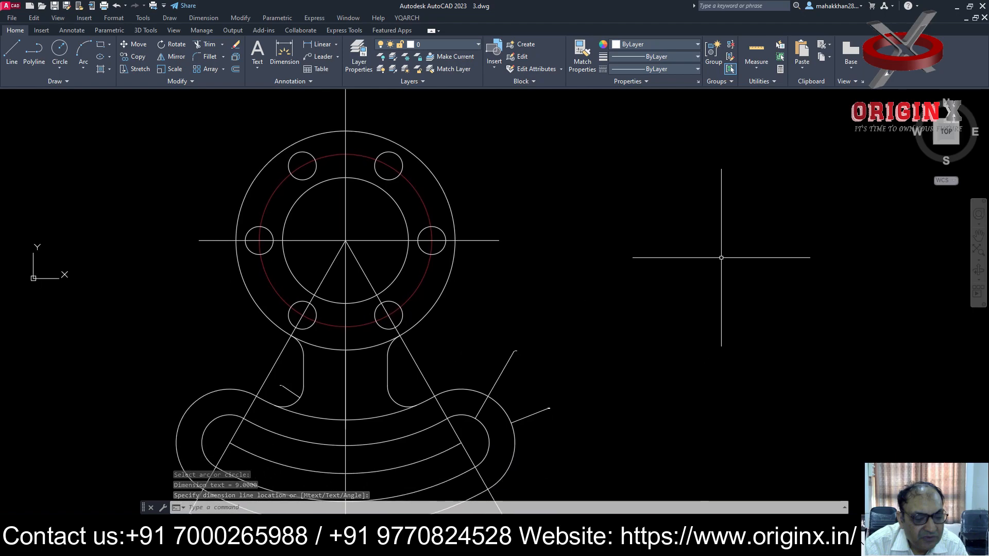
pyautogui.press('Return')
pyautogui.click(393, 196)
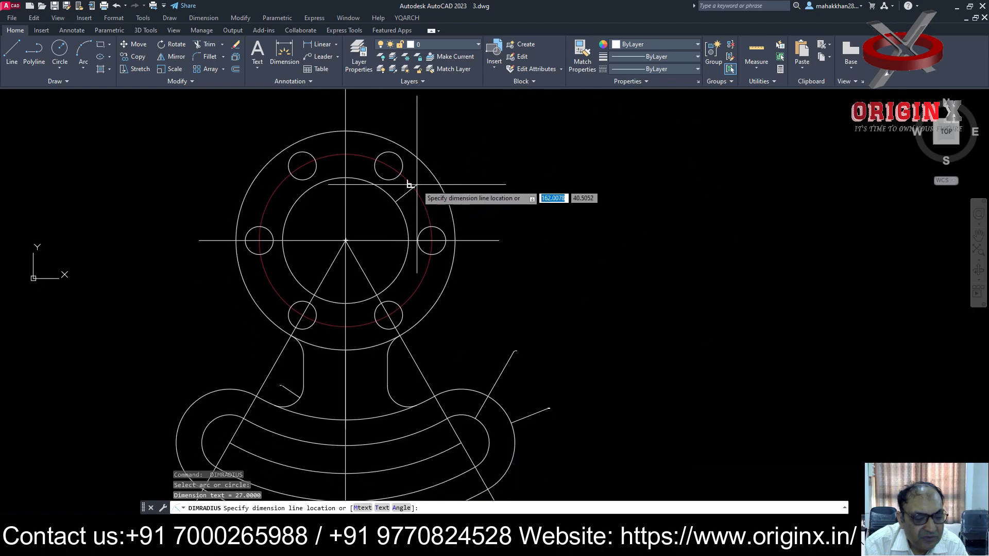
pyautogui.click(476, 135)
pyautogui.press('Return')
pyautogui.click(424, 204)
pyautogui.click(491, 165)
pyautogui.press('Return')
pyautogui.click(453, 217)
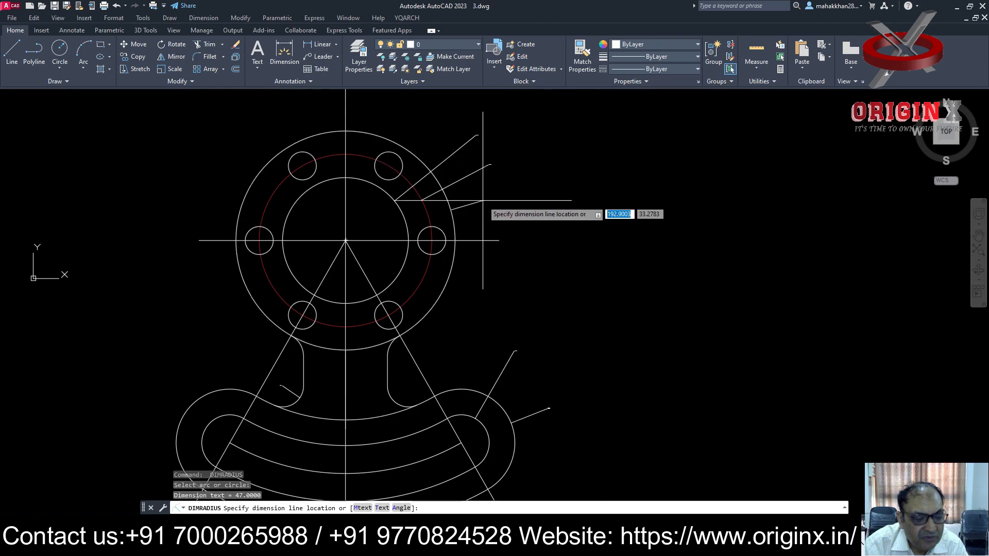
pyautogui.click(490, 201)
# Add a radius dimension to the left stem's upper fillet.
pyautogui.scroll(2, 495, 123)
pyautogui.scroll(-5, 583, 221)
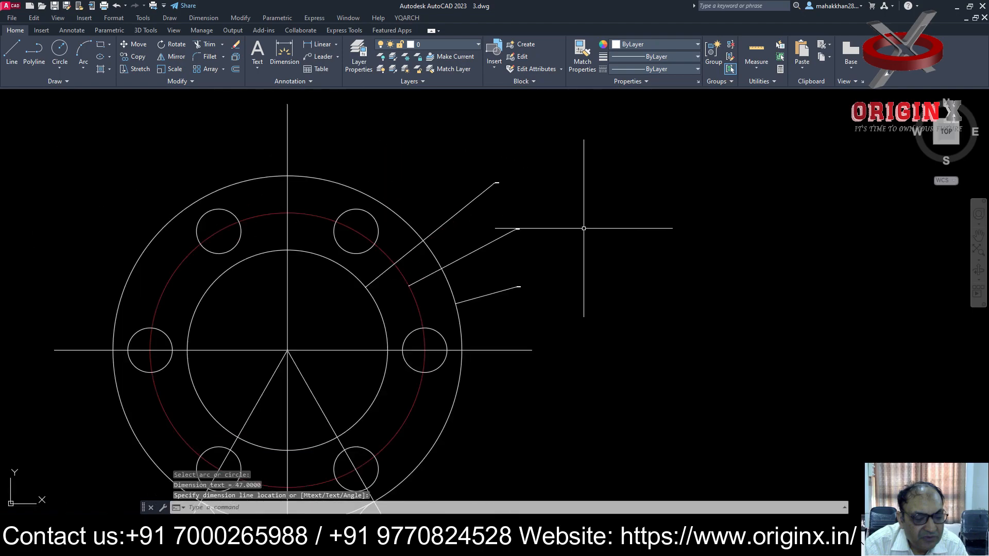
pyautogui.moveTo(590, 257)
pyautogui.mouseDown(button='middle')
pyautogui.moveTo(599, 178)
pyautogui.moveTo(579, 180)
pyautogui.mouseUp(button='middle')
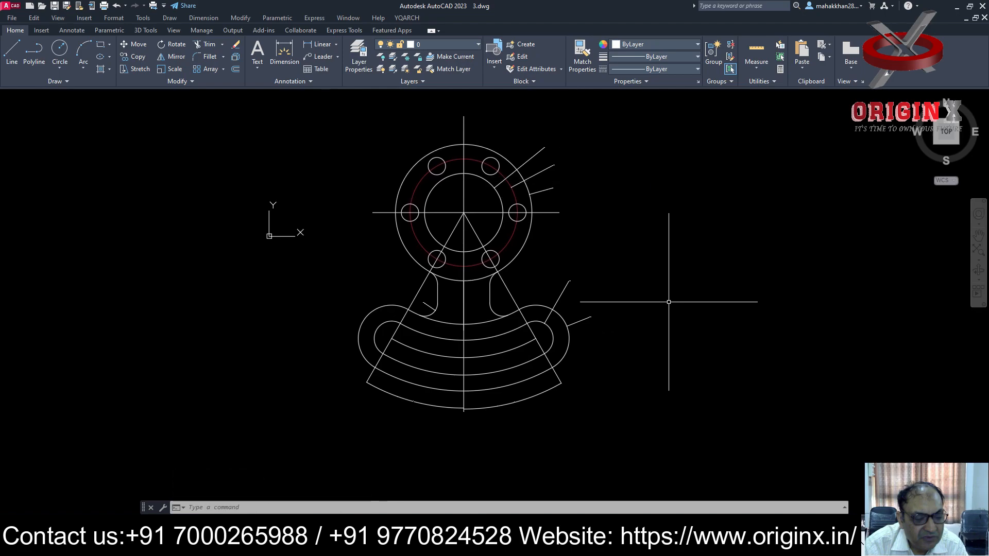
pyautogui.press('Return')
pyautogui.scroll(4, 581, 321)
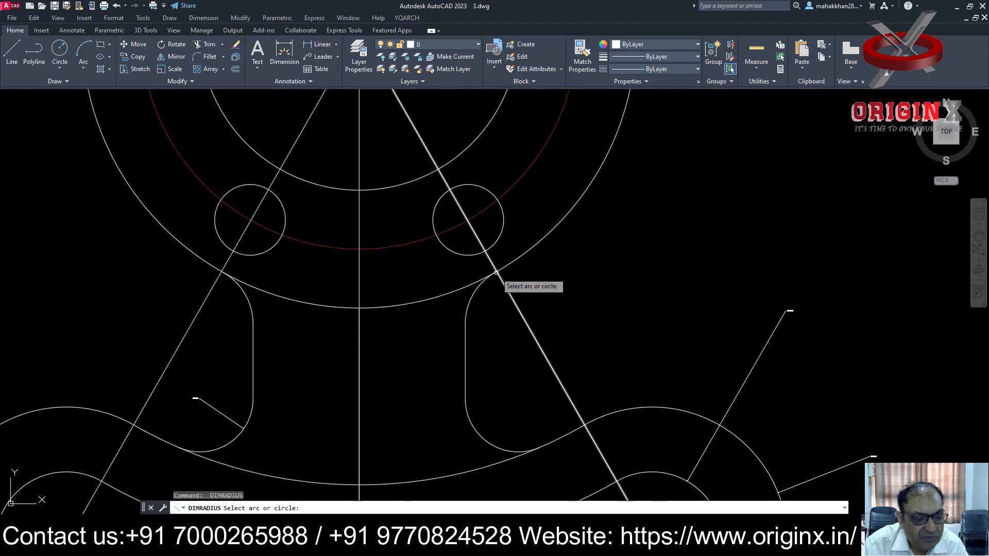
pyautogui.click(208, 348)
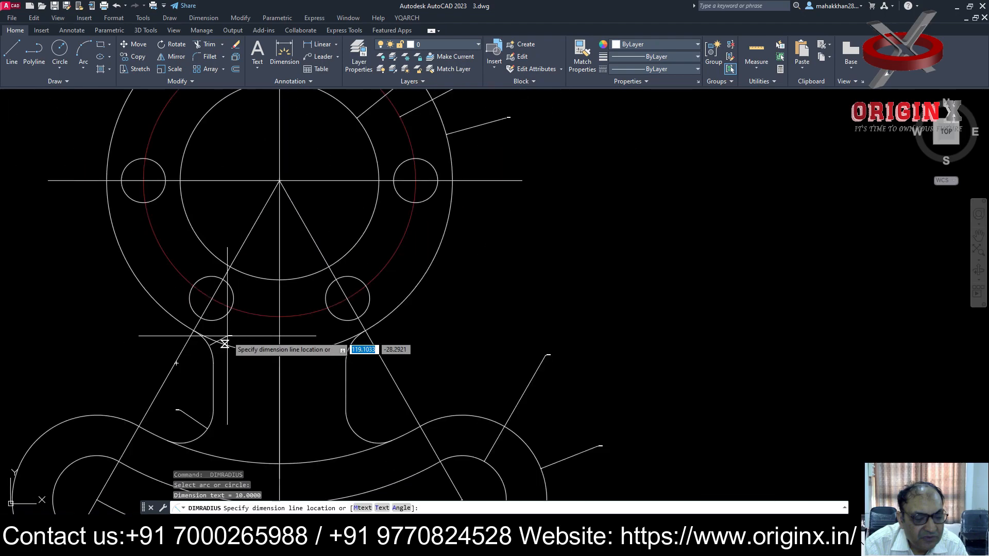
pyautogui.press('Escape')
# Add a radius dimension to the upper right bolt hole, placed above the flange.
pyautogui.scroll(-4, 419, 373)
pyautogui.press('Return')
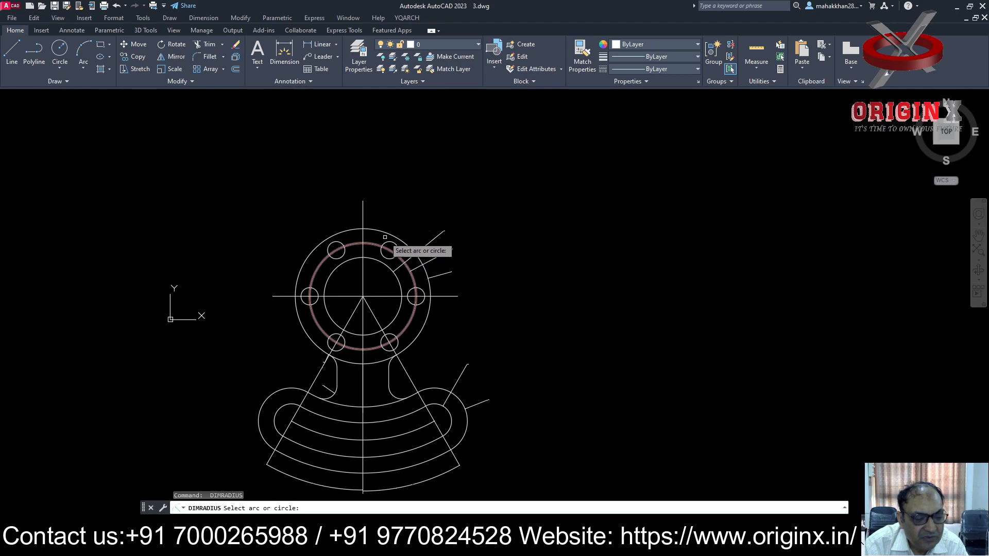
pyautogui.click(397, 247)
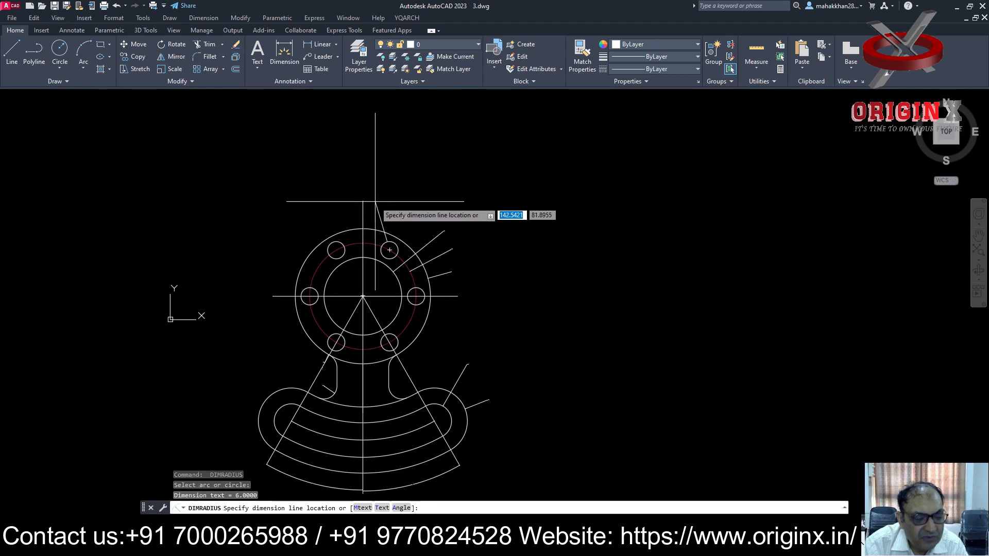
pyautogui.click(375, 181)
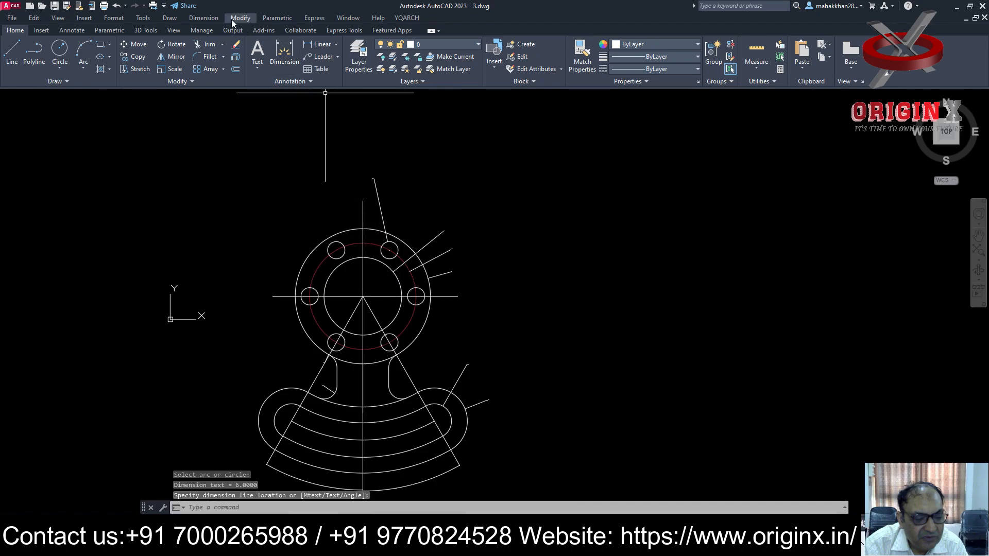
# Set the Standard dimension style's text height to 5 and its arrow size to 4.
pyautogui.click(204, 17)
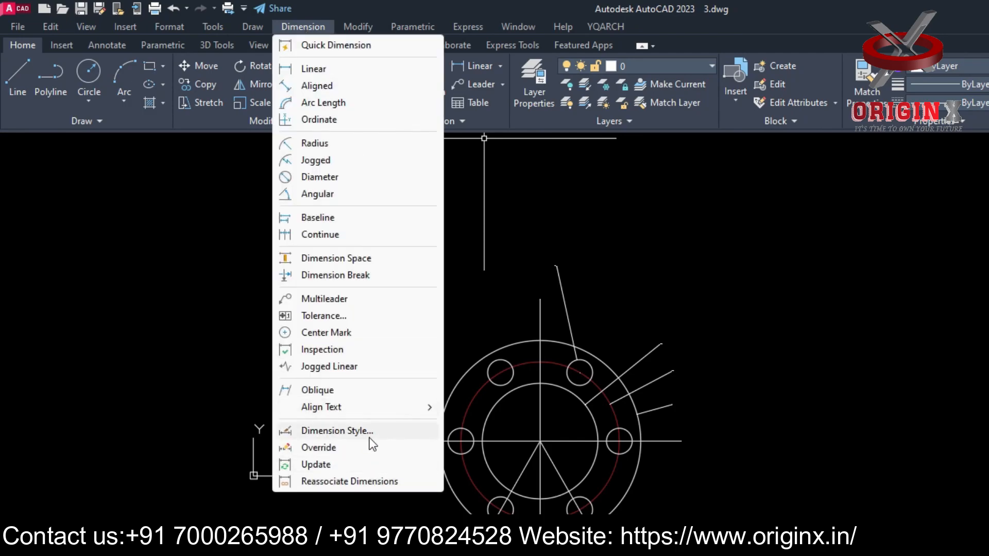
pyautogui.click(370, 437)
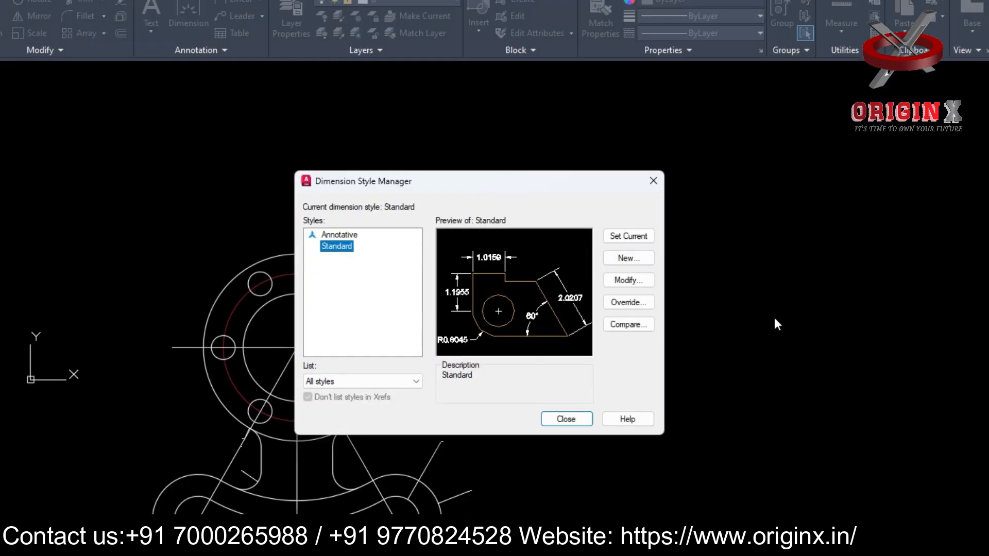
pyautogui.click(634, 281)
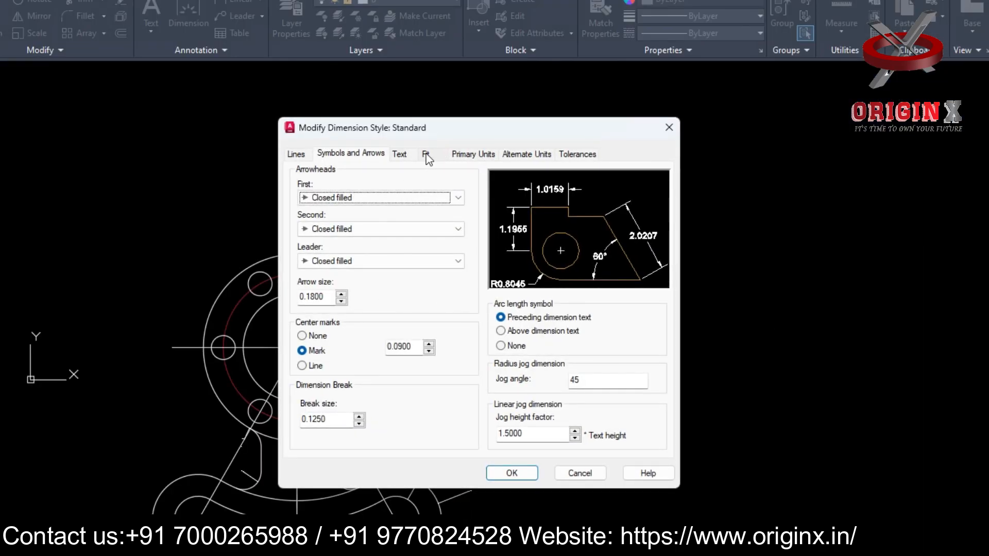
pyautogui.click(401, 154)
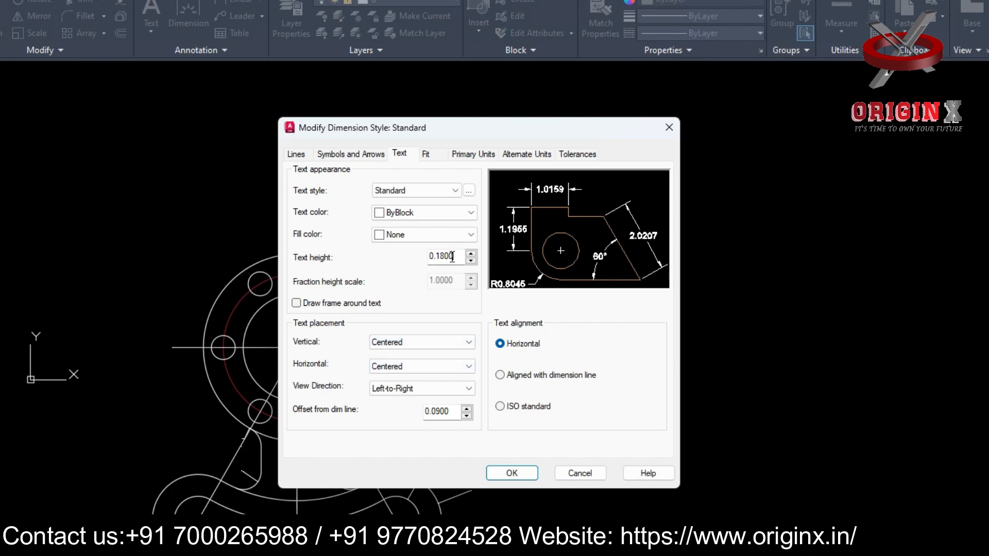
pyautogui.click(348, 153)
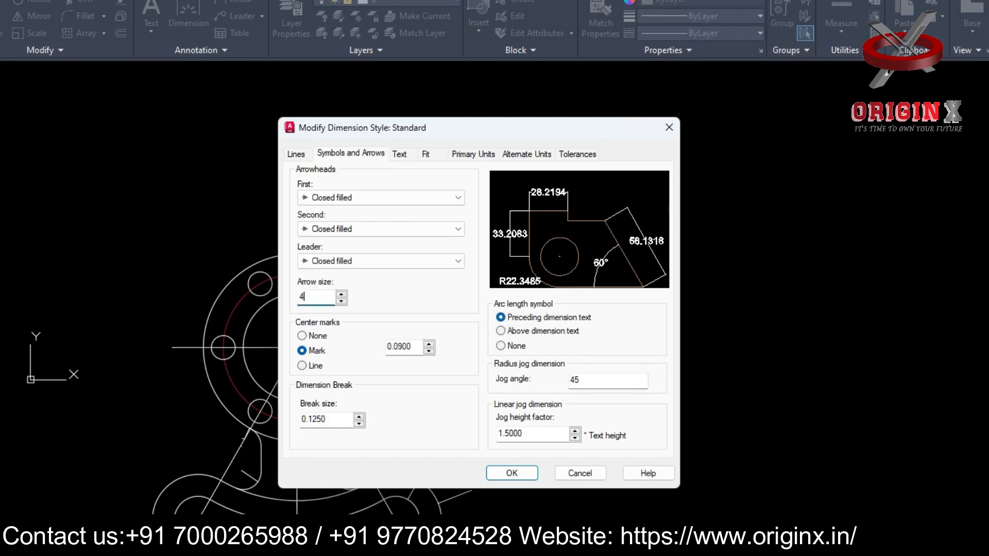
pyautogui.write('4')
pyautogui.click(512, 473)
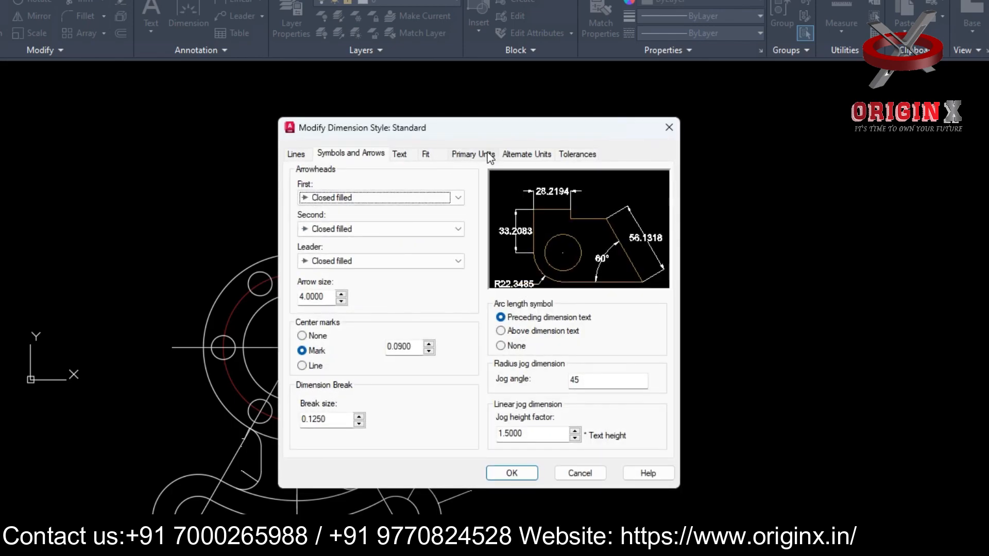
# Set the Standard dimension style's linear precision to 0 decimal places and close the style manager.
pyautogui.click(490, 154)
pyautogui.click(471, 205)
pyautogui.click(404, 220)
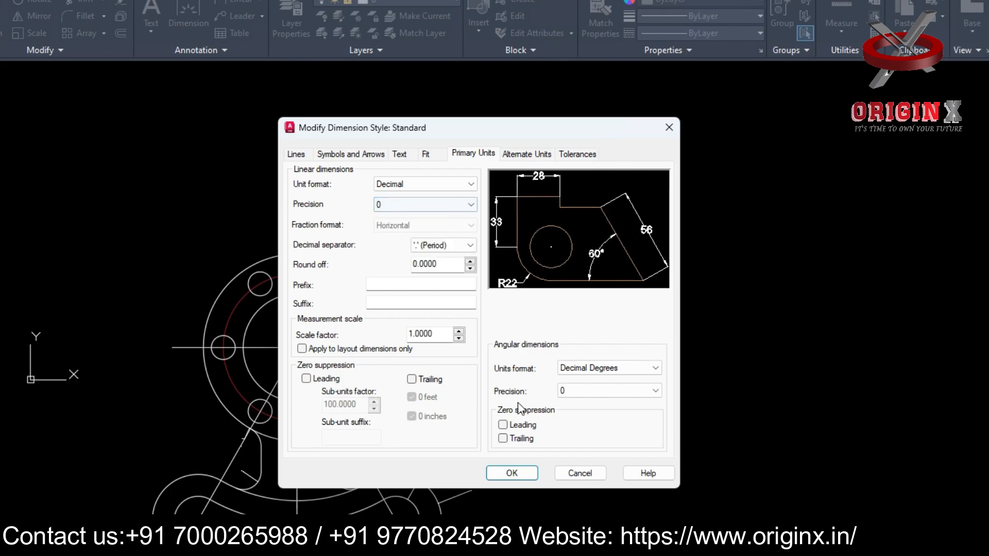
pyautogui.click(497, 474)
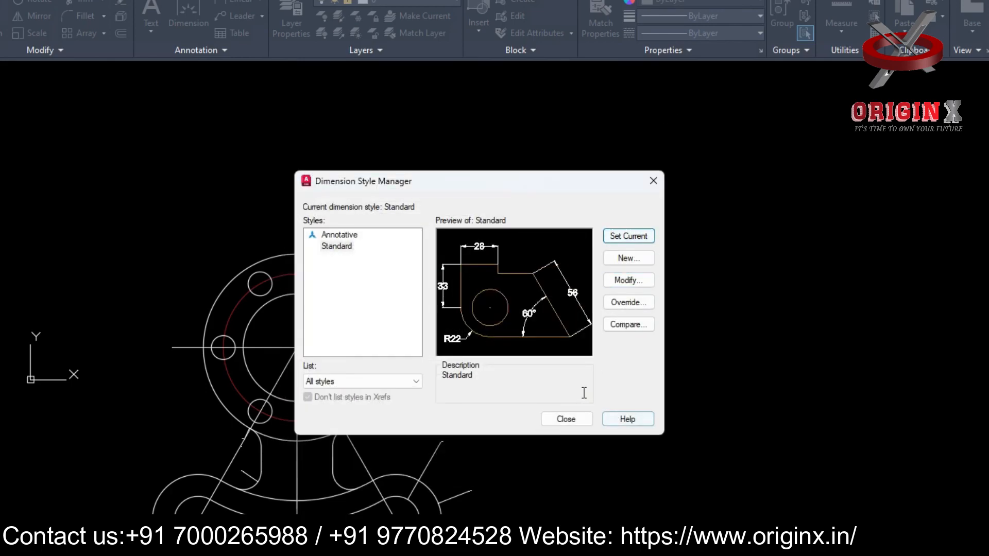
pyautogui.click(566, 419)
# Replace the radius dimension on the left stem's lower fillet with one on the right stem's lower fillet.
pyautogui.moveTo(523, 318)
pyautogui.mouseDown(button='middle')
pyautogui.moveTo(624, 158)
pyautogui.moveTo(573, 226)
pyautogui.mouseUp(button='middle')
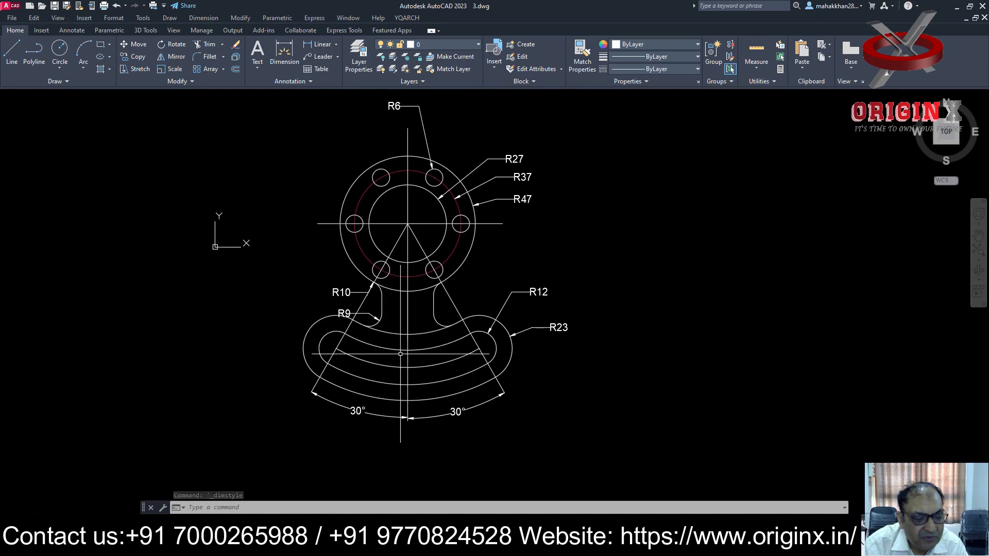
pyautogui.scroll(4, 390, 335)
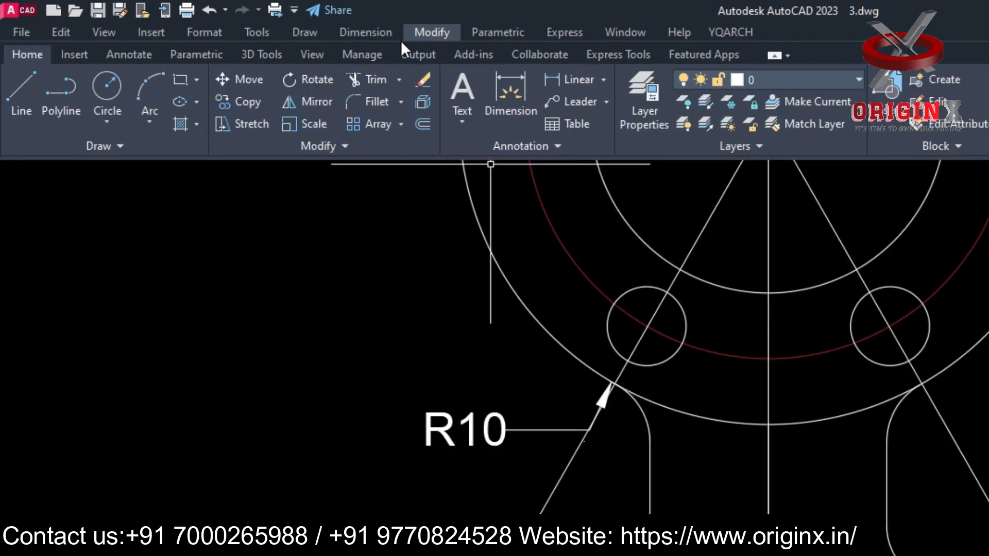
pyautogui.click(203, 18)
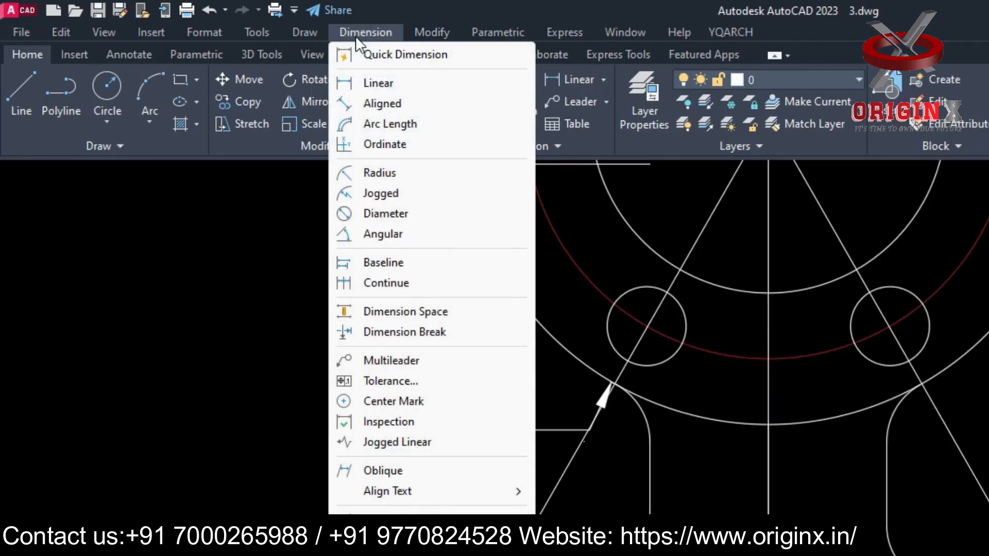
pyautogui.click(397, 172)
pyautogui.click(504, 309)
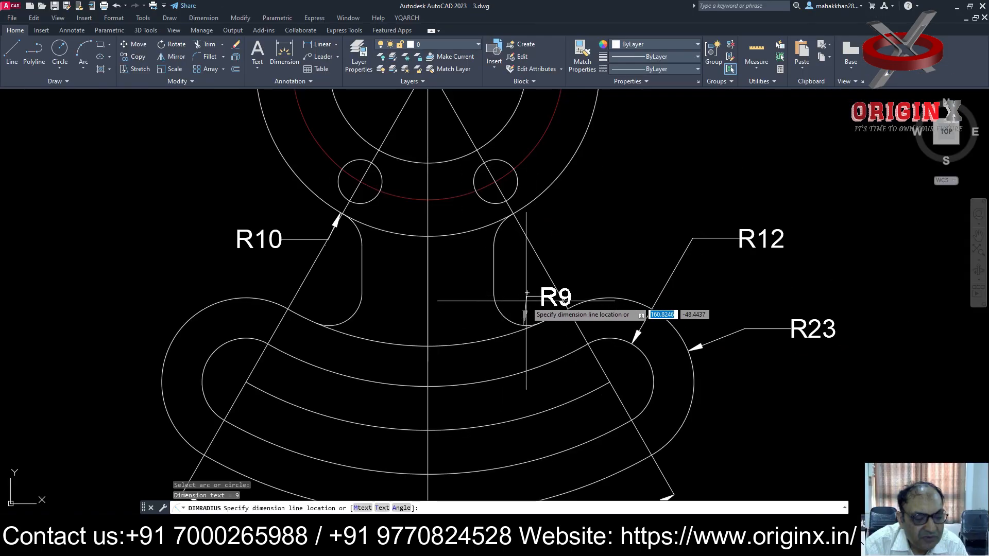
pyautogui.click(526, 292)
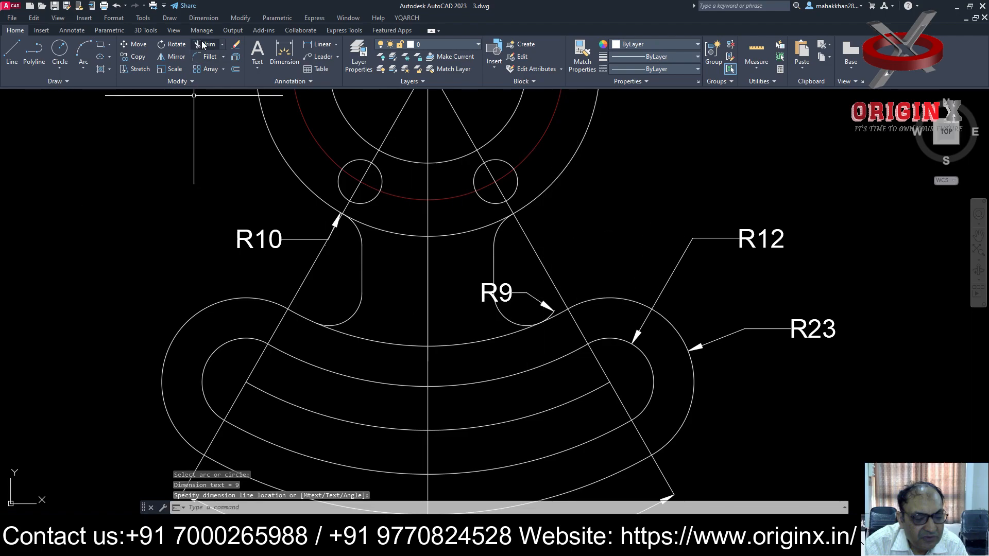
# Add a horizontal linear dimension for the stem's width, placed between the midpoints of its two vertical sides.
pyautogui.click(203, 17)
pyautogui.click(192, 45)
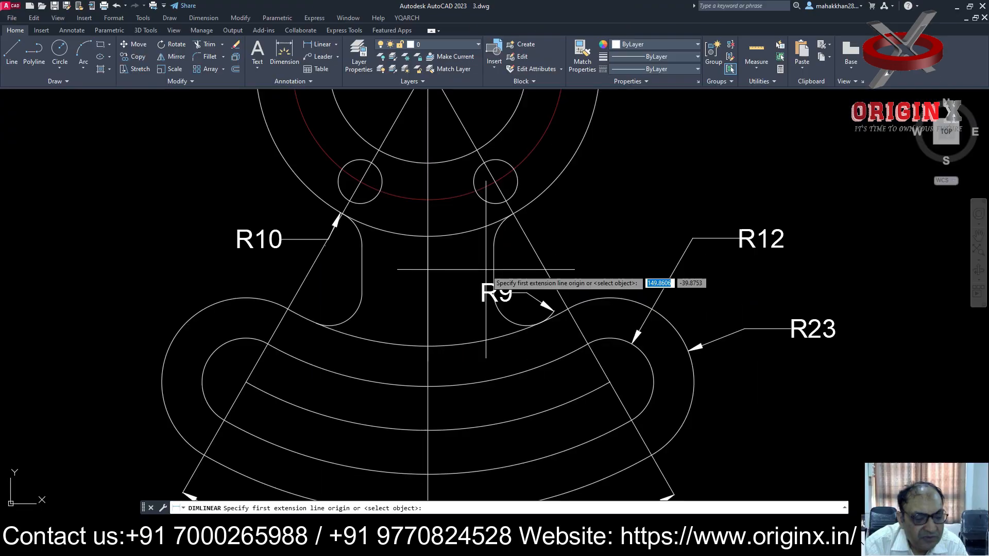
pyautogui.click(785, 428)
pyautogui.click(576, 428)
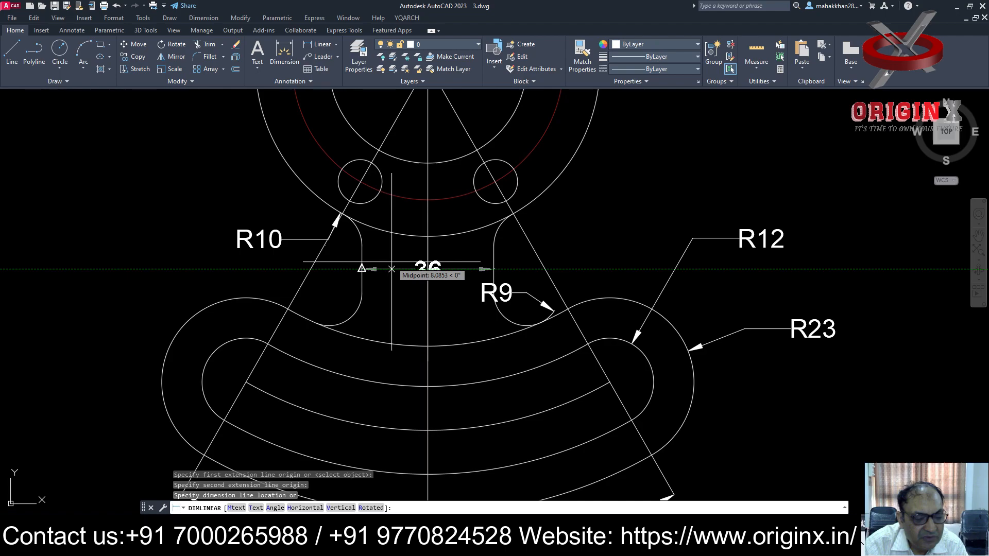
pyautogui.click(435, 269)
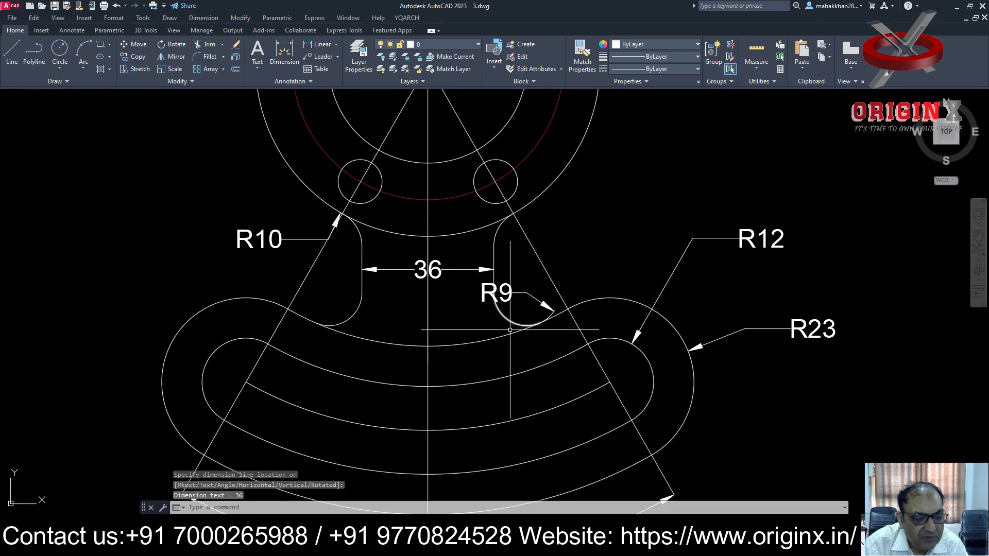
# Replace the upper right bolt hole's dimension text with "6 holes 12 Dia".
pyautogui.scroll(-4, 521, 327)
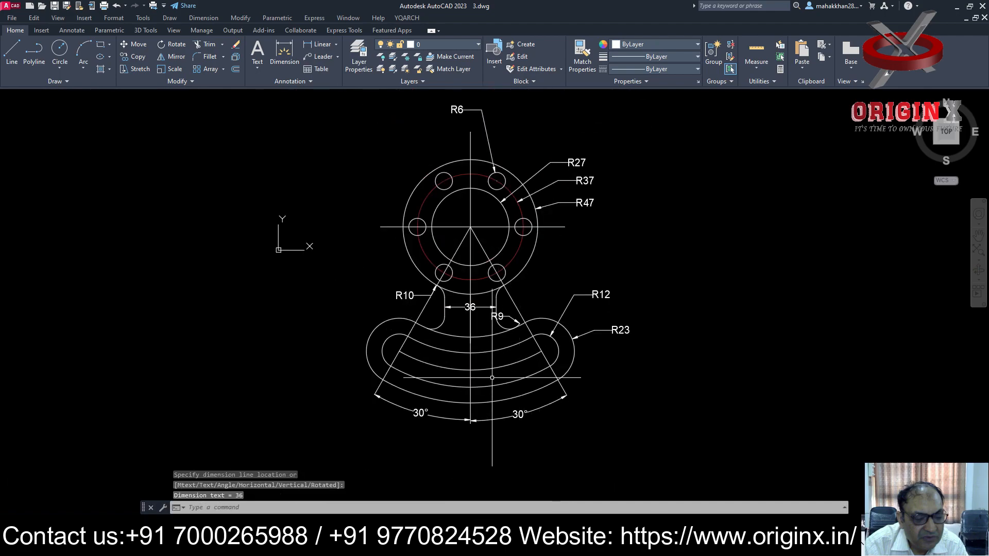
pyautogui.scroll(1, 492, 377)
pyautogui.moveTo(737, 375)
pyautogui.mouseDown(button='middle')
pyautogui.moveTo(721, 548)
pyautogui.moveTo(738, 526)
pyautogui.moveTo(755, 533)
pyautogui.moveTo(742, 489)
pyautogui.mouseUp(button='middle')
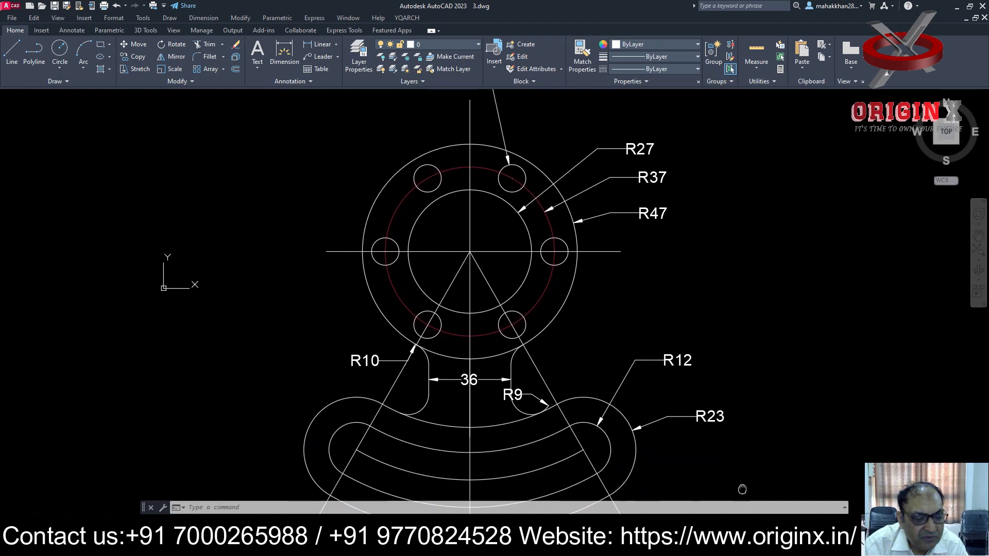
pyautogui.moveTo(525, 250)
pyautogui.mouseDown(button='middle')
pyautogui.moveTo(496, 386)
pyautogui.moveTo(504, 391)
pyautogui.mouseUp(button='middle')
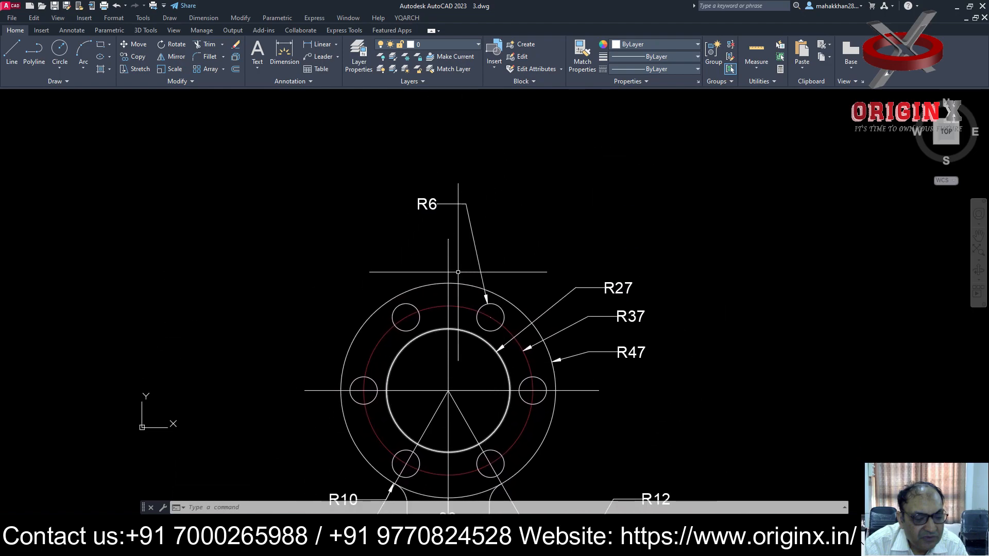
pyautogui.doubleClick(433, 205)
pyautogui.write('6 ')
pyautogui.write('holes')
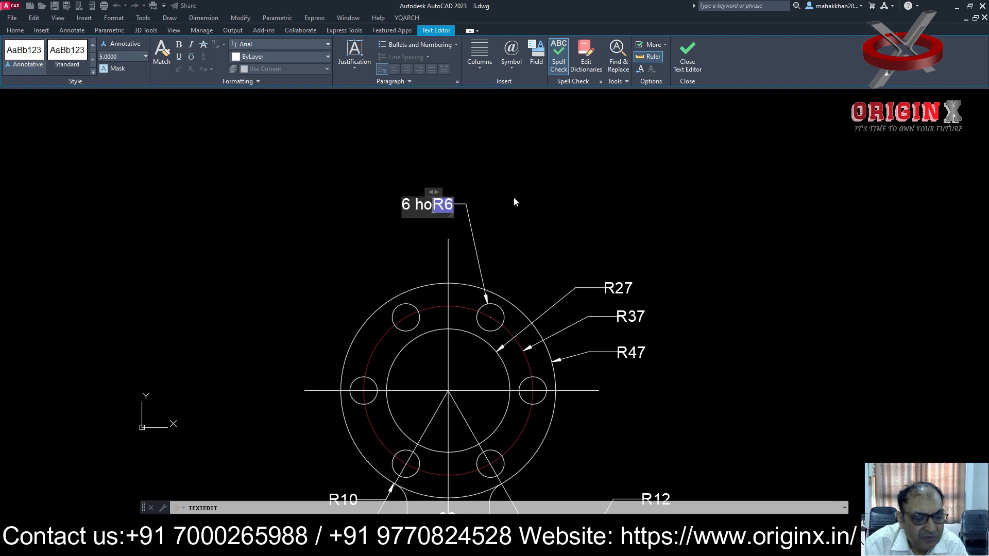
pyautogui.write(' 12 ')
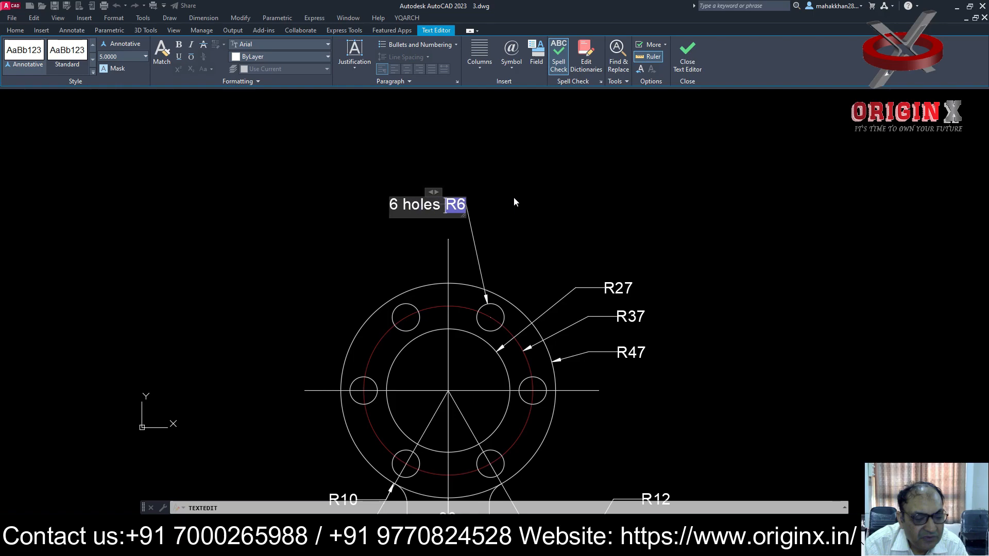
pyautogui.write('Dia')
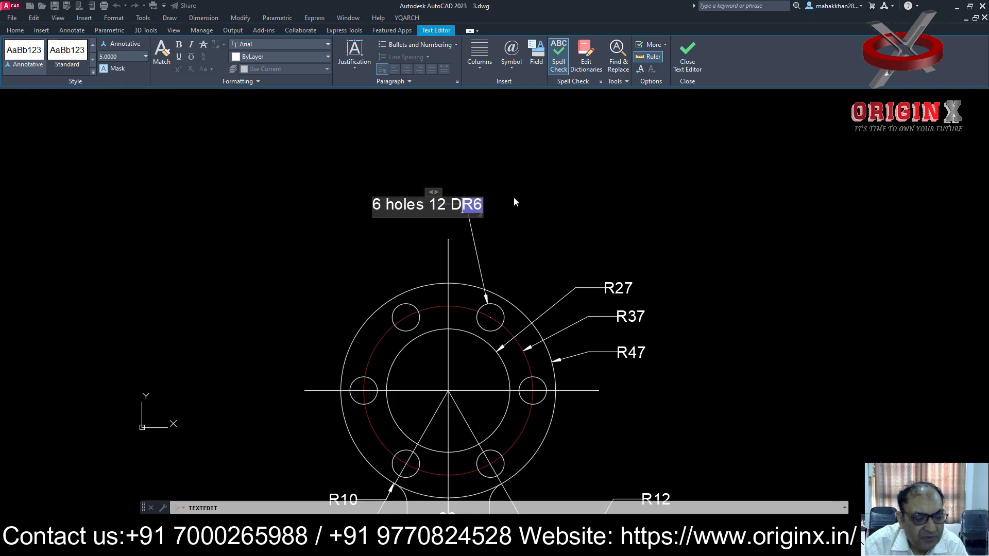
pyautogui.press('Delete')
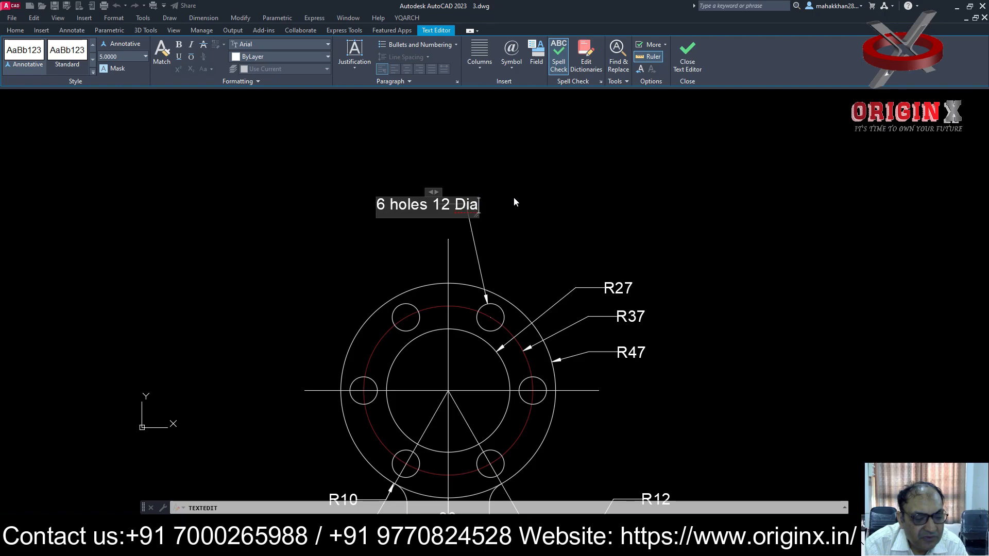
pyautogui.click(671, 200)
pyautogui.scroll(-3, 729, 206)
pyautogui.scroll(4, 646, 219)
pyautogui.press('Escape')
# Draw a rectangular border loosely enclosing the whole dimensioned part.
pyautogui.write('re')
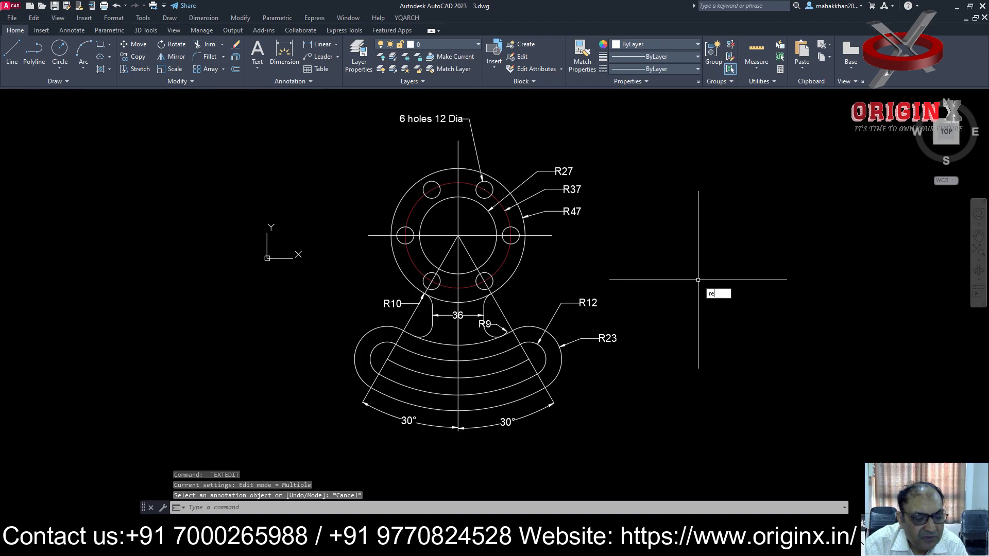
pyautogui.press('Return')
pyautogui.scroll(-2, 691, 324)
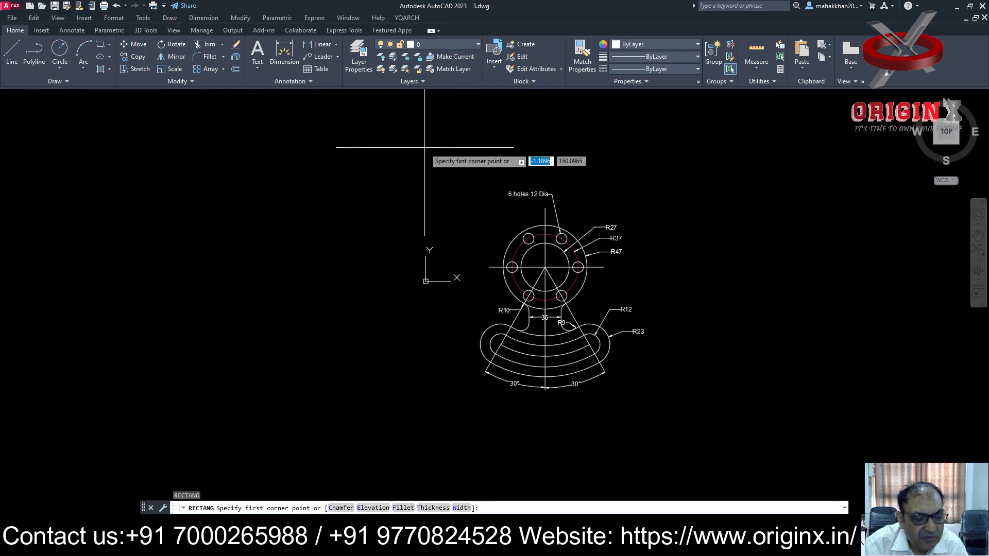
pyautogui.click(416, 163)
pyautogui.click(666, 402)
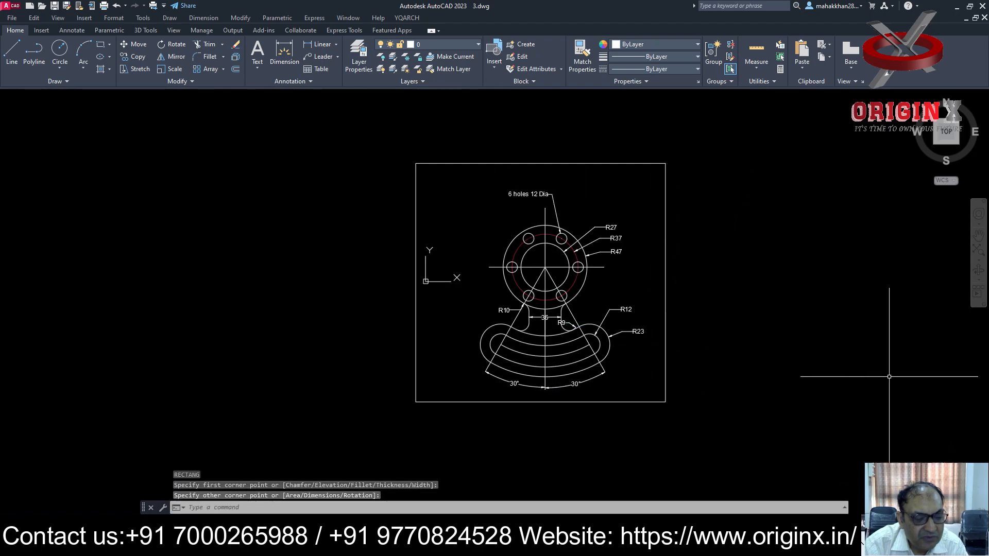
# Try adjusting the border's left and right edges, and erase the rectangle.
pyautogui.press('Escape')
pyautogui.click(417, 248)
pyautogui.moveTo(415, 281); pyautogui.dragTo(460, 283)
pyautogui.press('Escape')
pyautogui.click(666, 267)
pyautogui.moveTo(674, 267); pyautogui.dragTo(726, 266)
pyautogui.press('Delete')
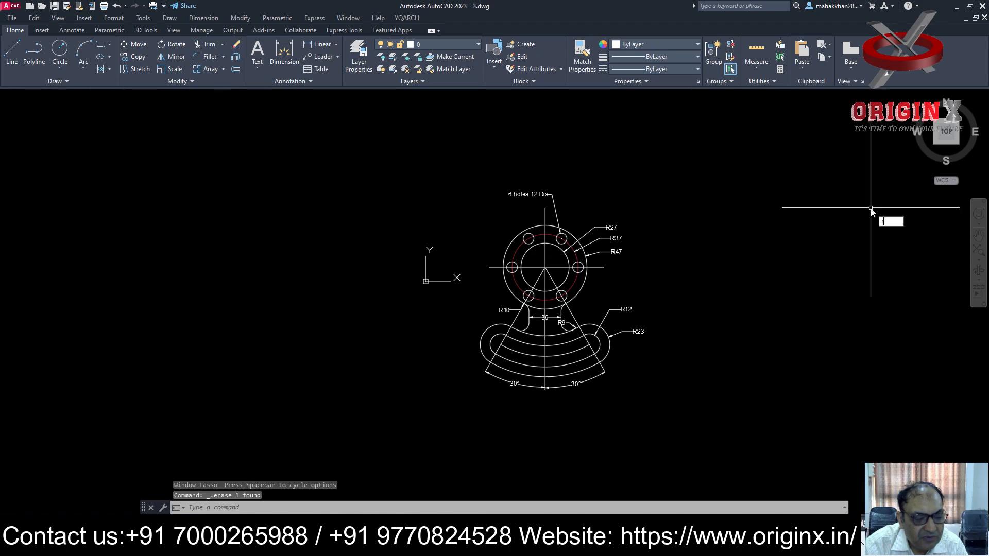
# Draw a tighter rectangular border, about 215 by 241, around the dimensioned part.
pyautogui.press('Return')
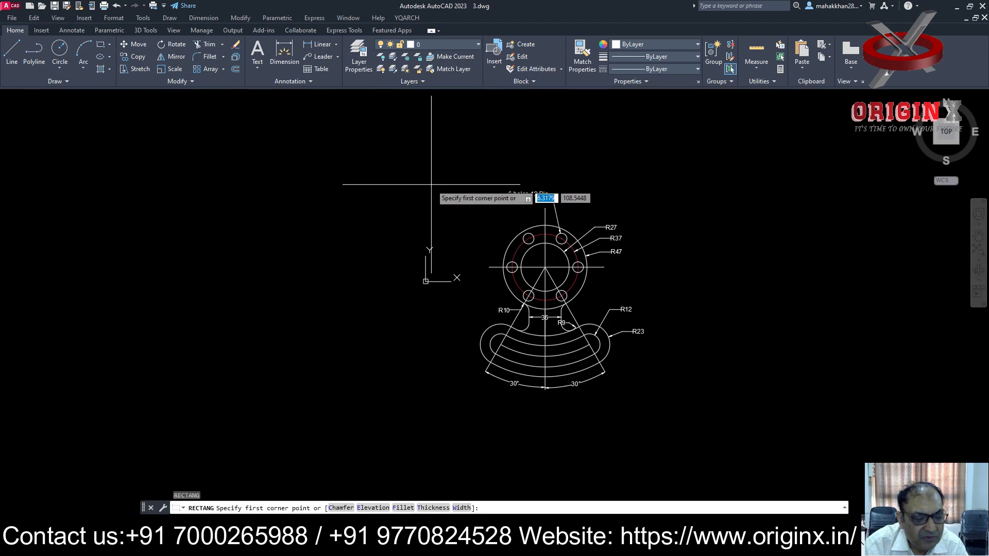
pyautogui.click(461, 181)
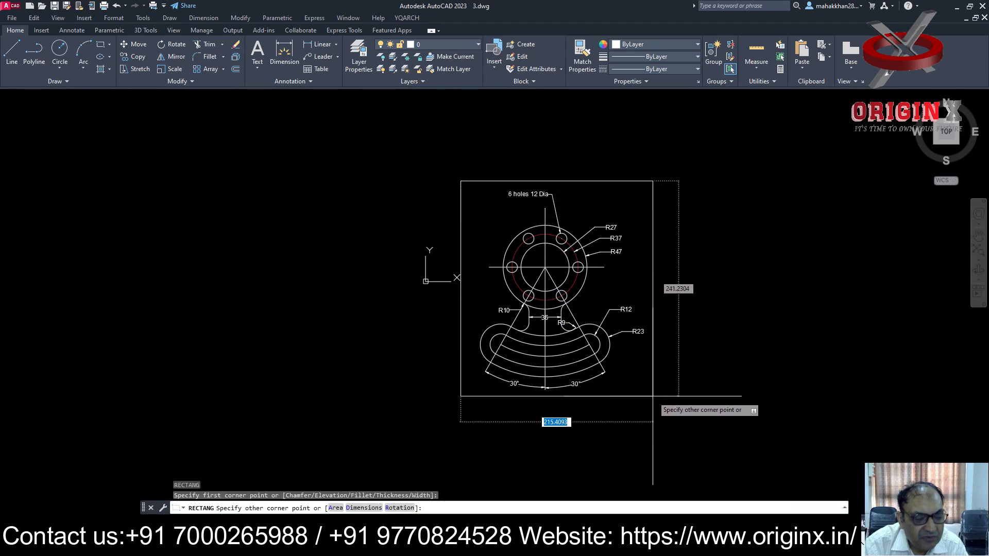
pyautogui.press('Escape')
pyautogui.scroll(4, 662, 289)
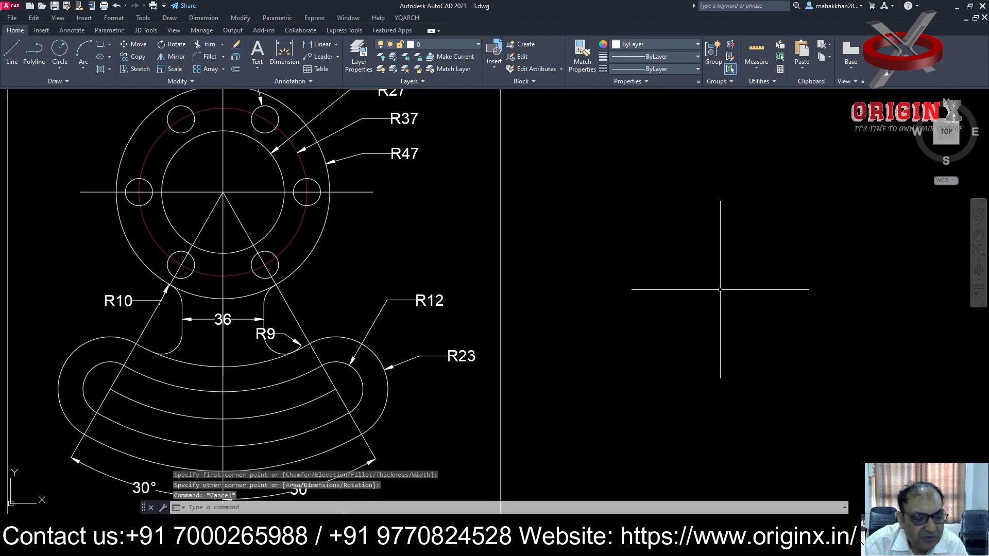
pyautogui.scroll(-2, 720, 294)
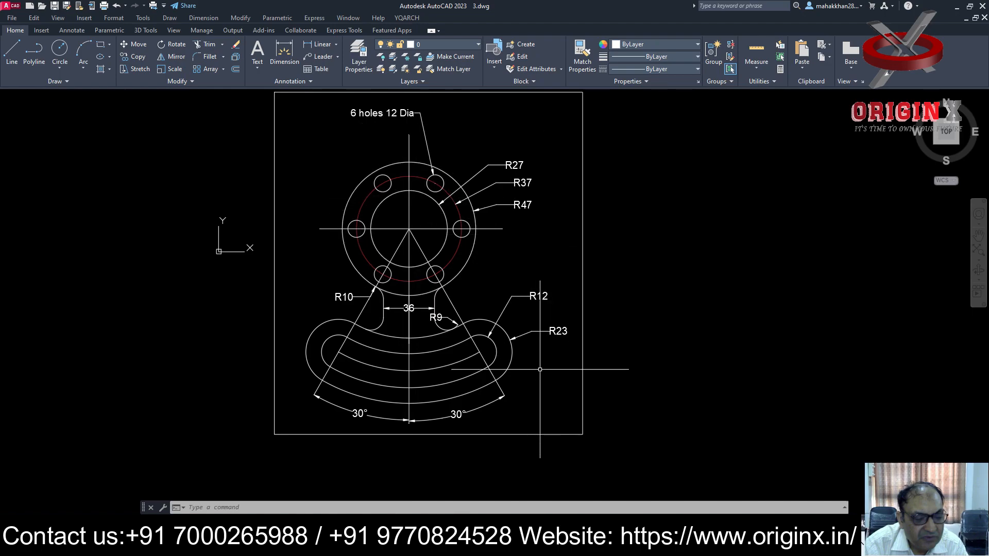
# Move the red bolt circle's radius dimension text slightly upward, closer to the inner circle's dimension.
pyautogui.scroll(5, 523, 224)
pyautogui.click(537, 211)
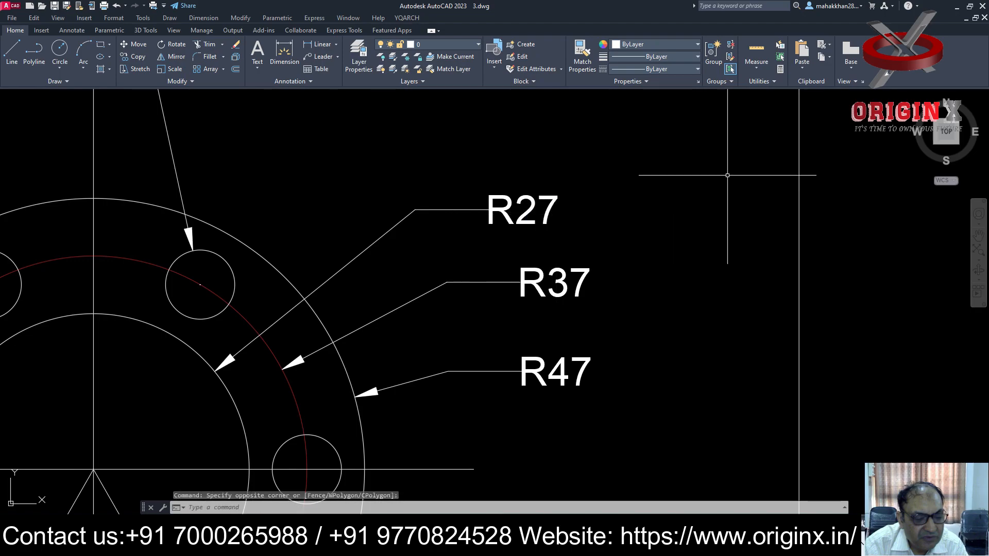
pyautogui.click(636, 209)
pyautogui.click(553, 282)
pyautogui.moveTo(557, 285)
pyautogui.mouseDown()
pyautogui.moveTo(538, 286)
pyautogui.moveTo(547, 269)
pyautogui.mouseUp()
# Erase the inner circle's radius dimension and redraw it with its text higher, above the red bolt circle's dimension text.
pyautogui.click(522, 210)
pyautogui.moveTo(558, 205); pyautogui.dragTo(561, 203)
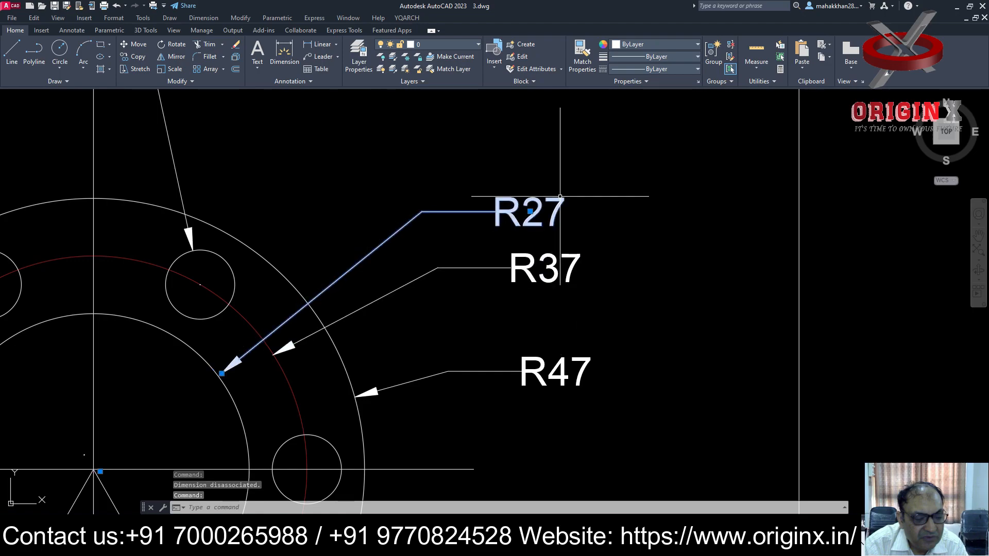
pyautogui.press('Delete')
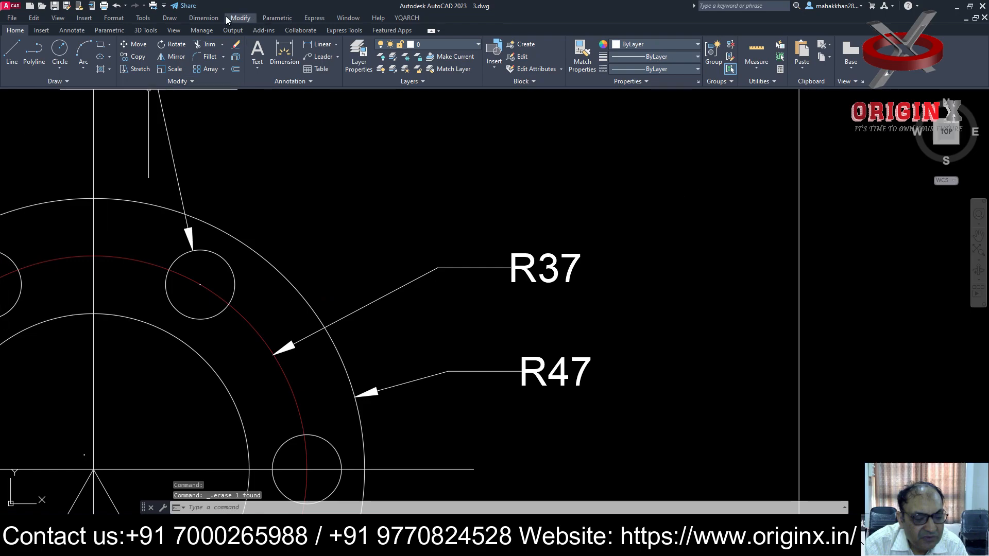
pyautogui.click(212, 18)
pyautogui.click(212, 96)
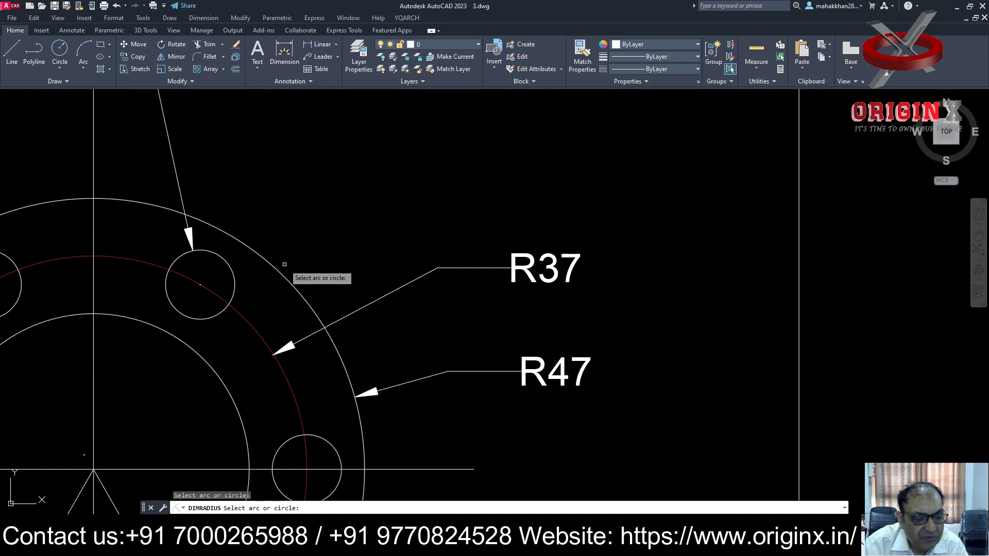
pyautogui.click(216, 370)
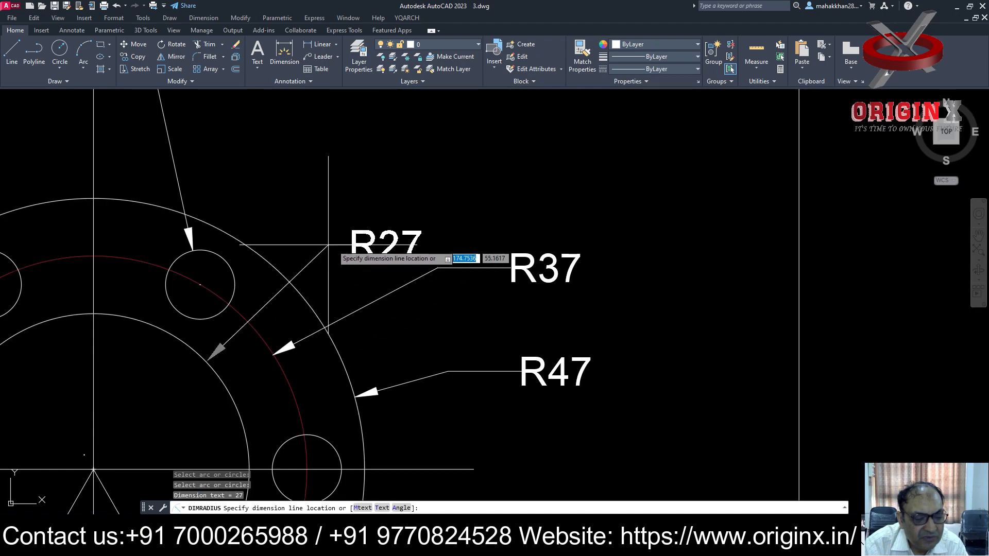
pyautogui.click(488, 192)
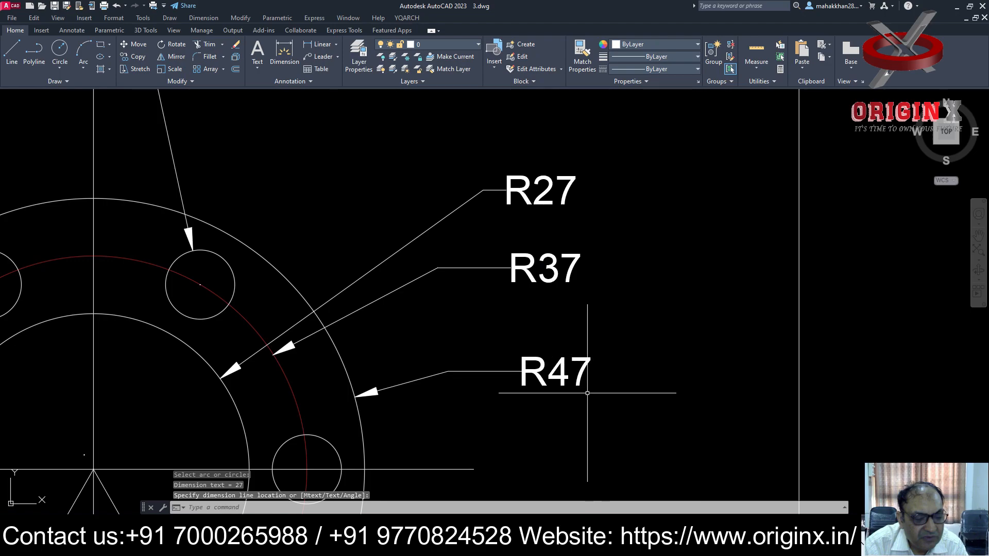
# Replace the outer circle's radius dimension with a new one whose text lines up below the other two radius texts.
pyautogui.click(557, 377)
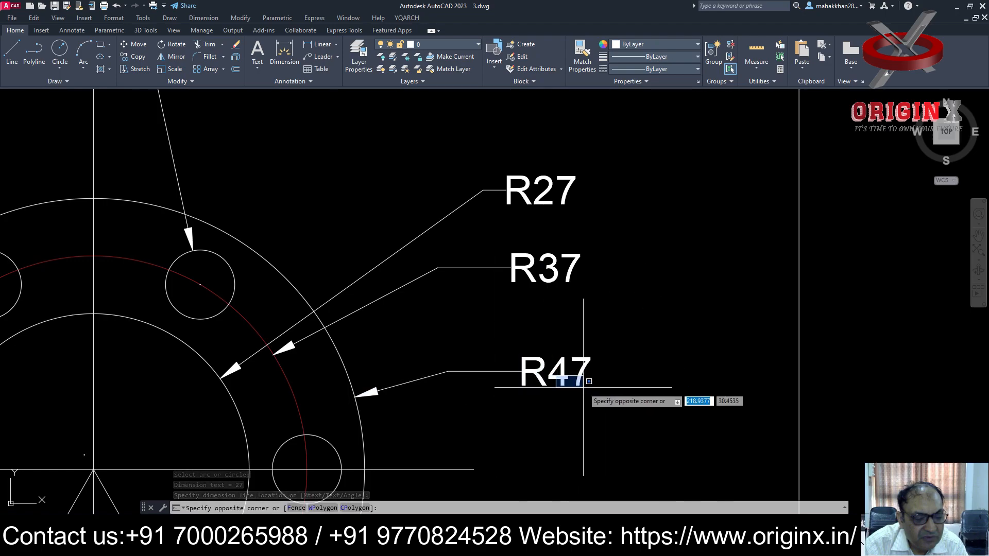
pyautogui.press('Escape')
pyautogui.click(559, 367)
pyautogui.press('Delete')
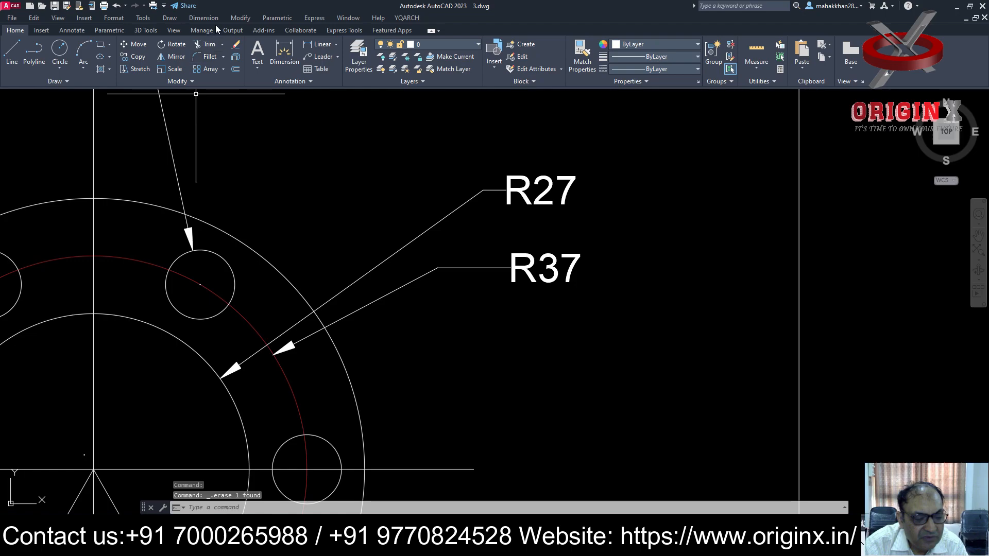
pyautogui.click(213, 19)
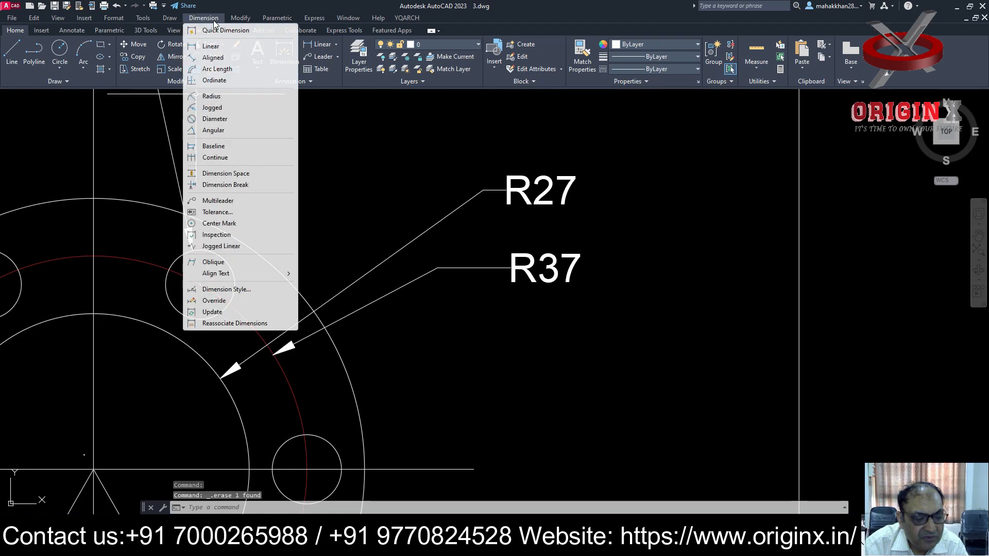
pyautogui.click(357, 390)
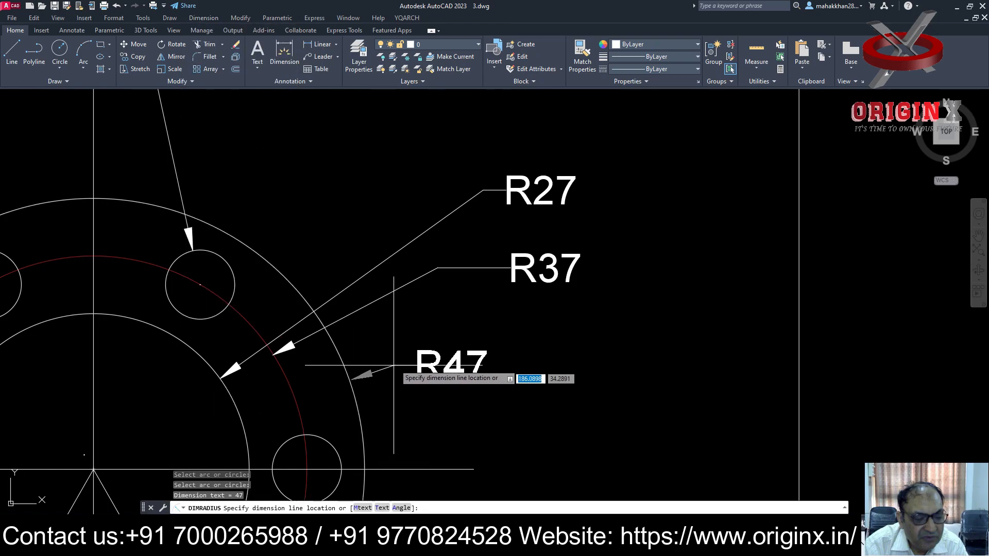
pyautogui.click(481, 345)
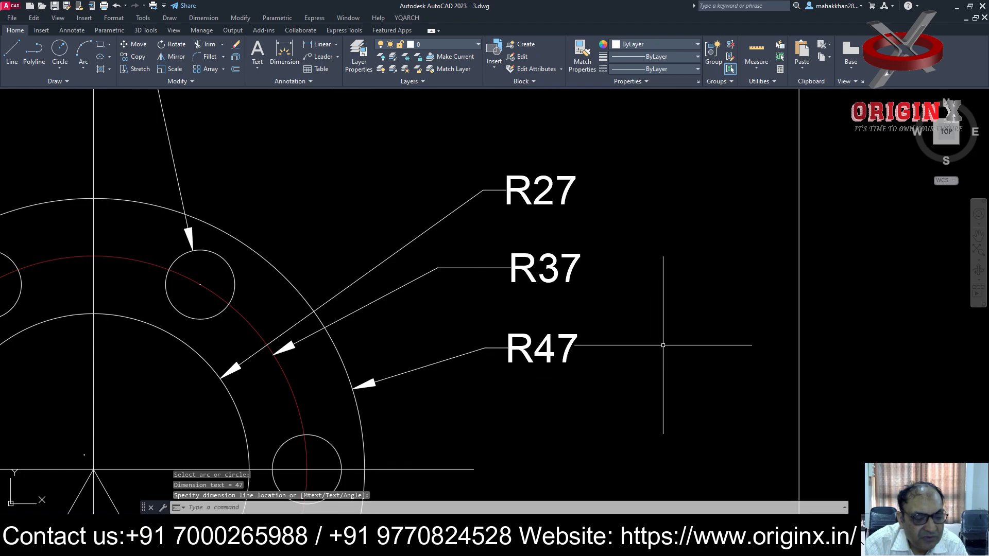
# Save the drawing with the bordered, dimensioned flange part.
pyautogui.scroll(-3, 662, 349)
pyautogui.hotkey('ctrl', 's')
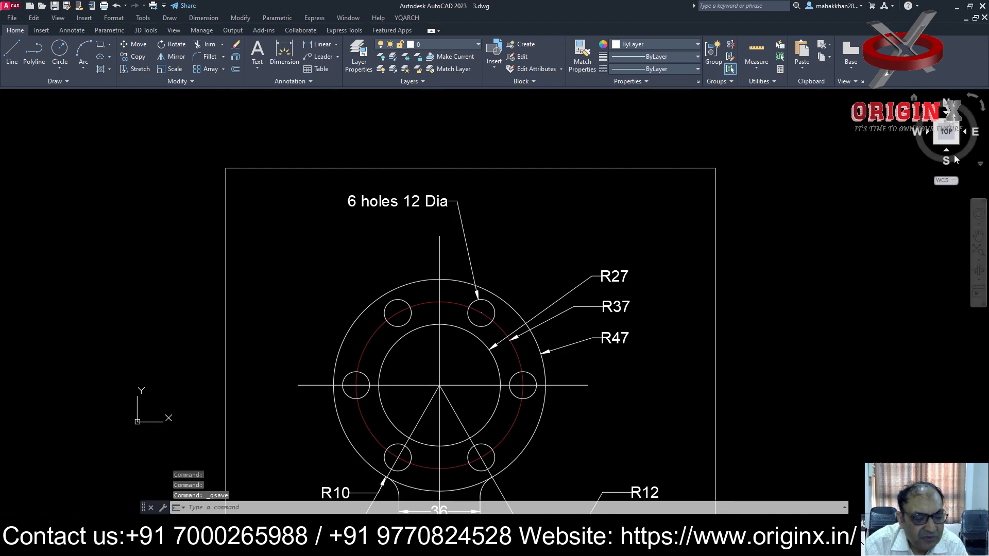
pyautogui.scroll(-2, 760, 358)
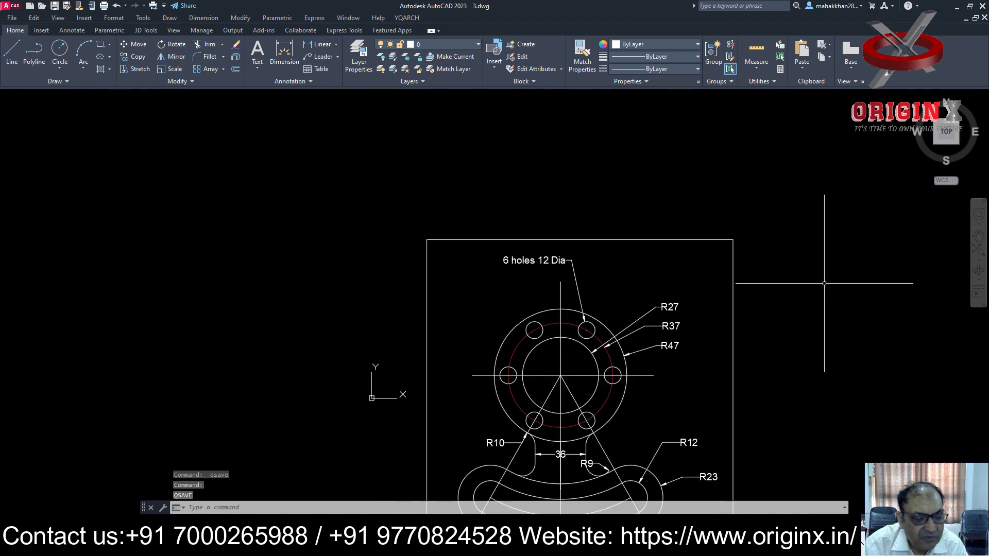
pyautogui.press('Escape')
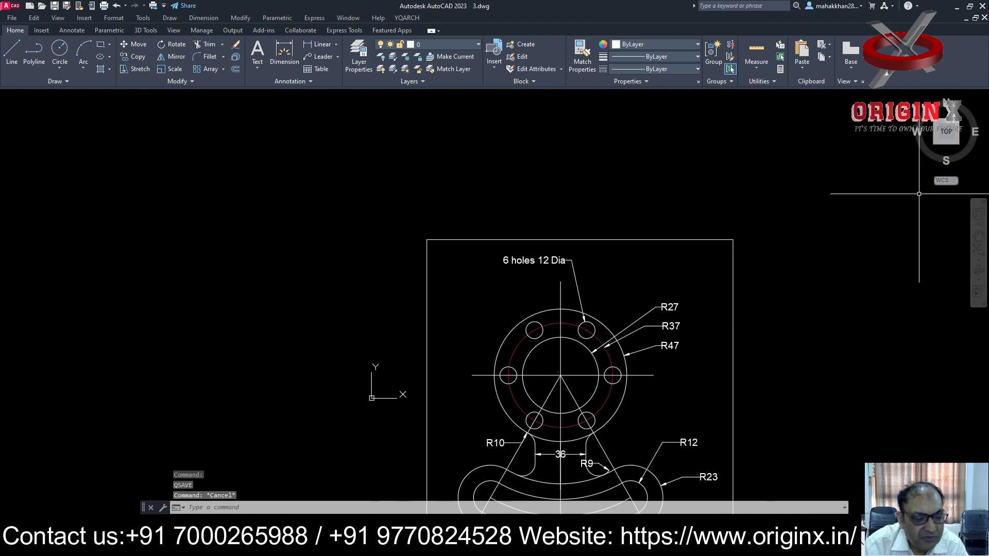